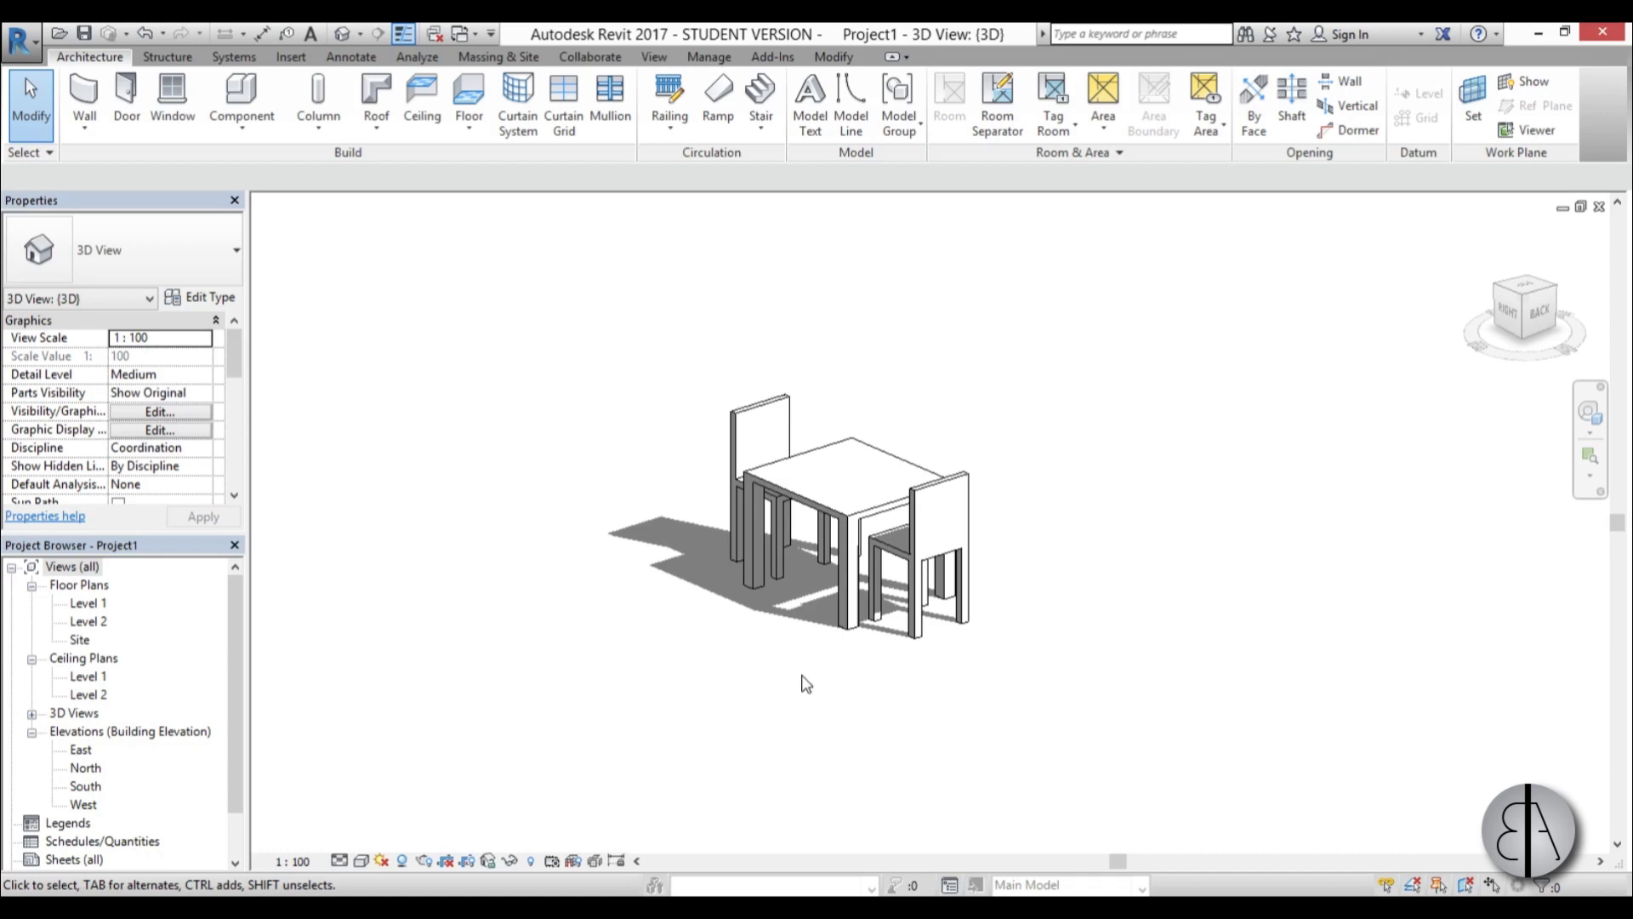
Switch the placed table's type through Table for 4, Table for 6 and Table for 8, ending on Table for 10
left_click(855, 628)
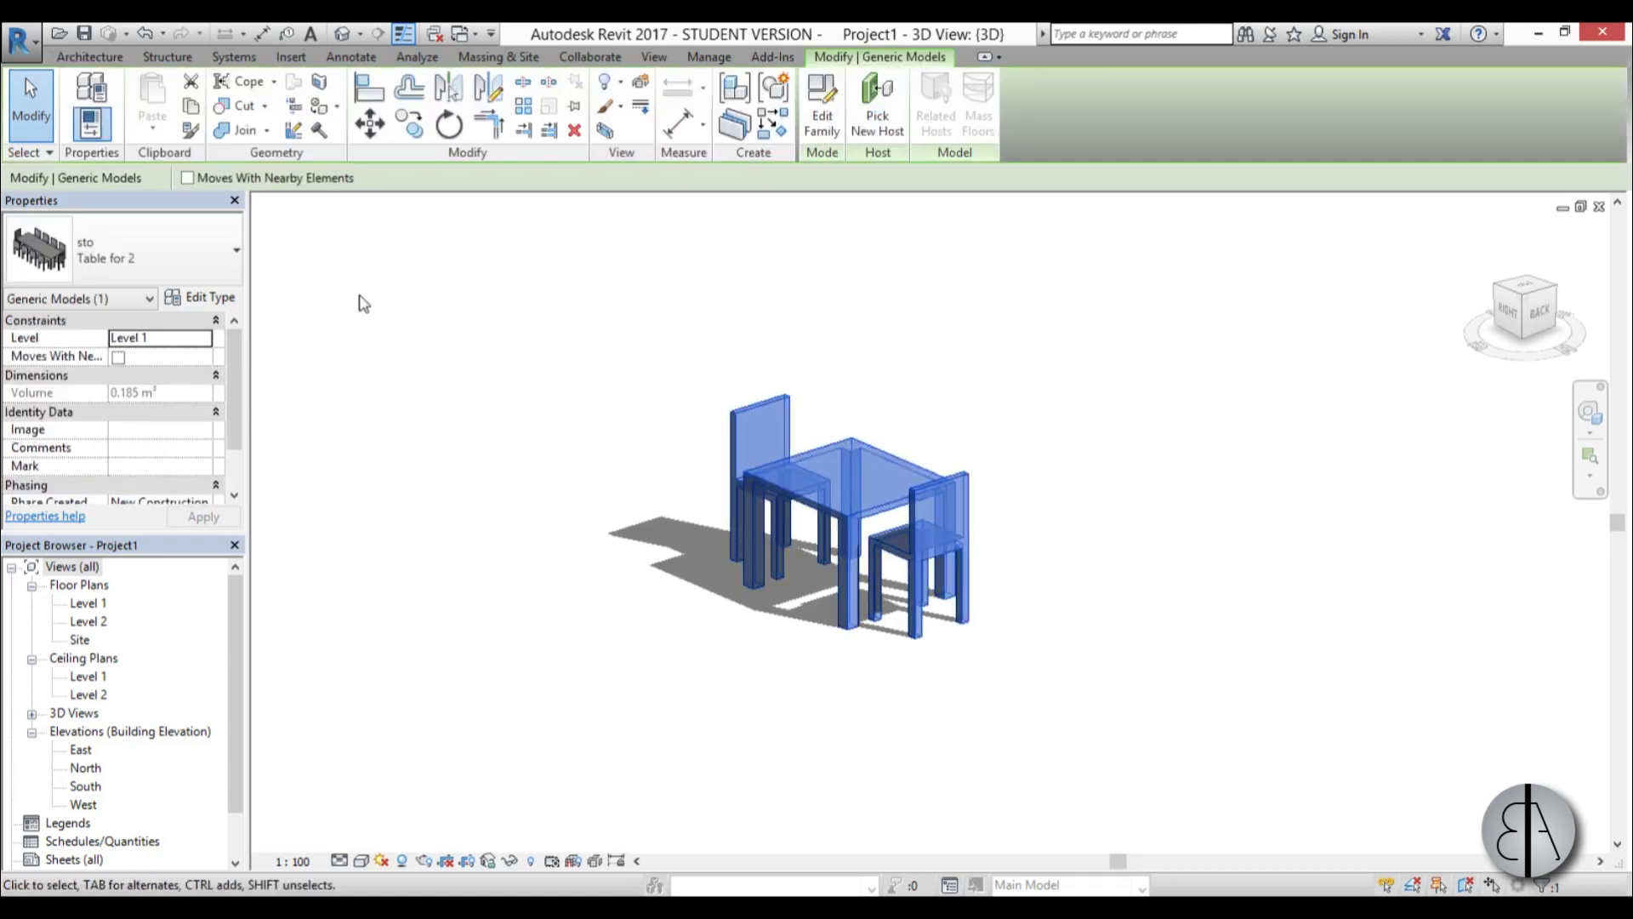
left_click(208, 269)
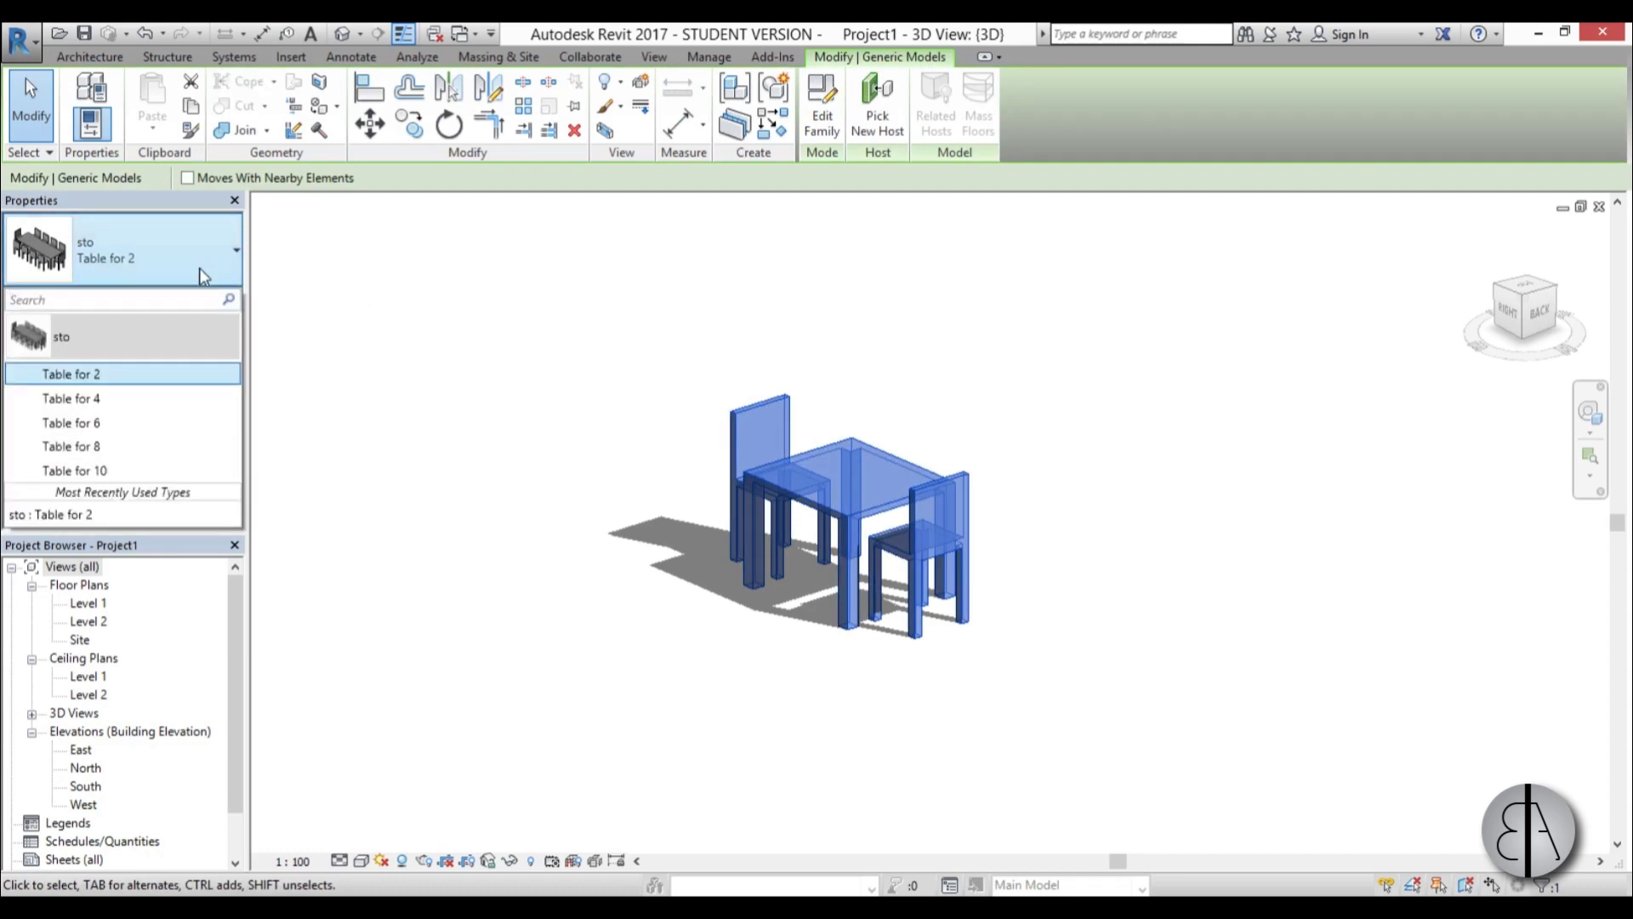
key("Escape")
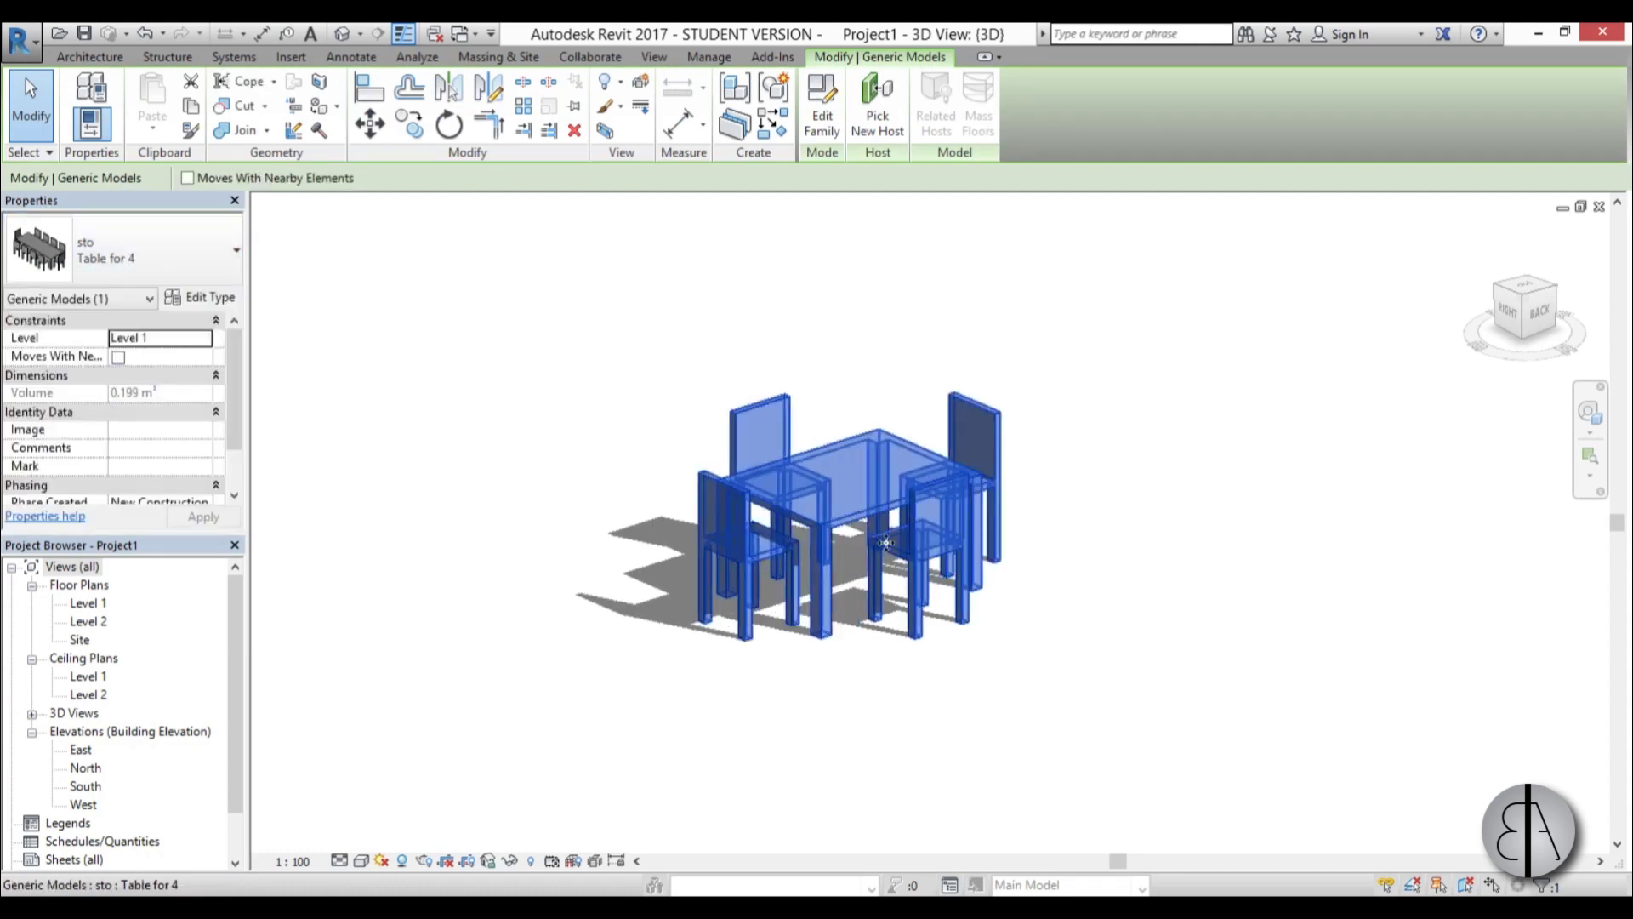
left_click(208, 266)
left_click(118, 422)
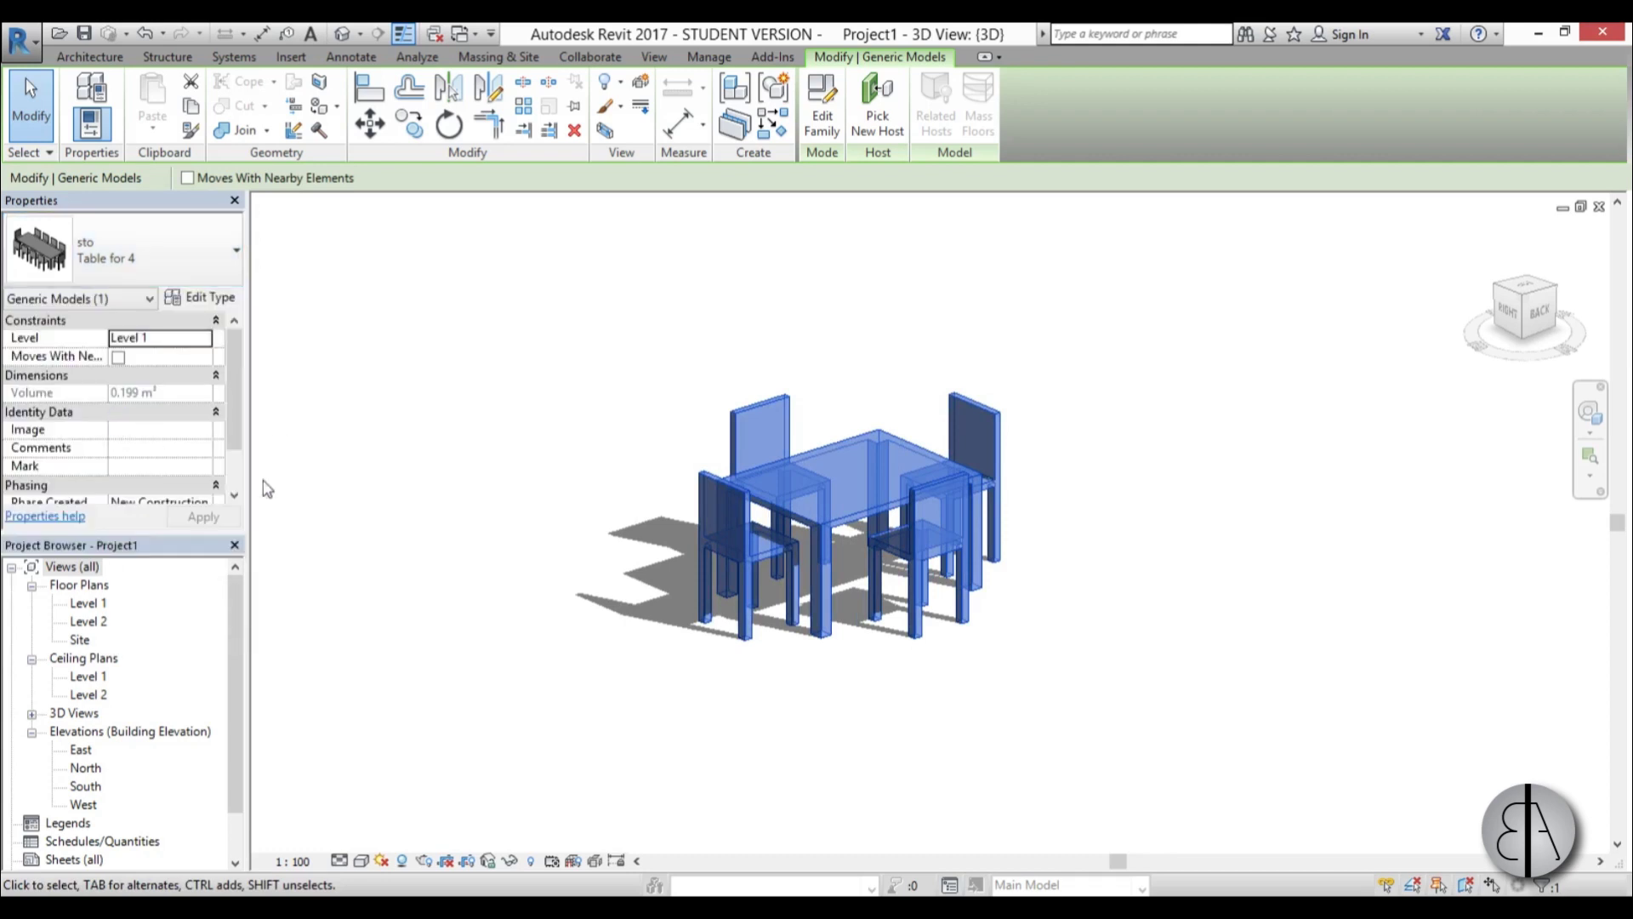
left_click(218, 273)
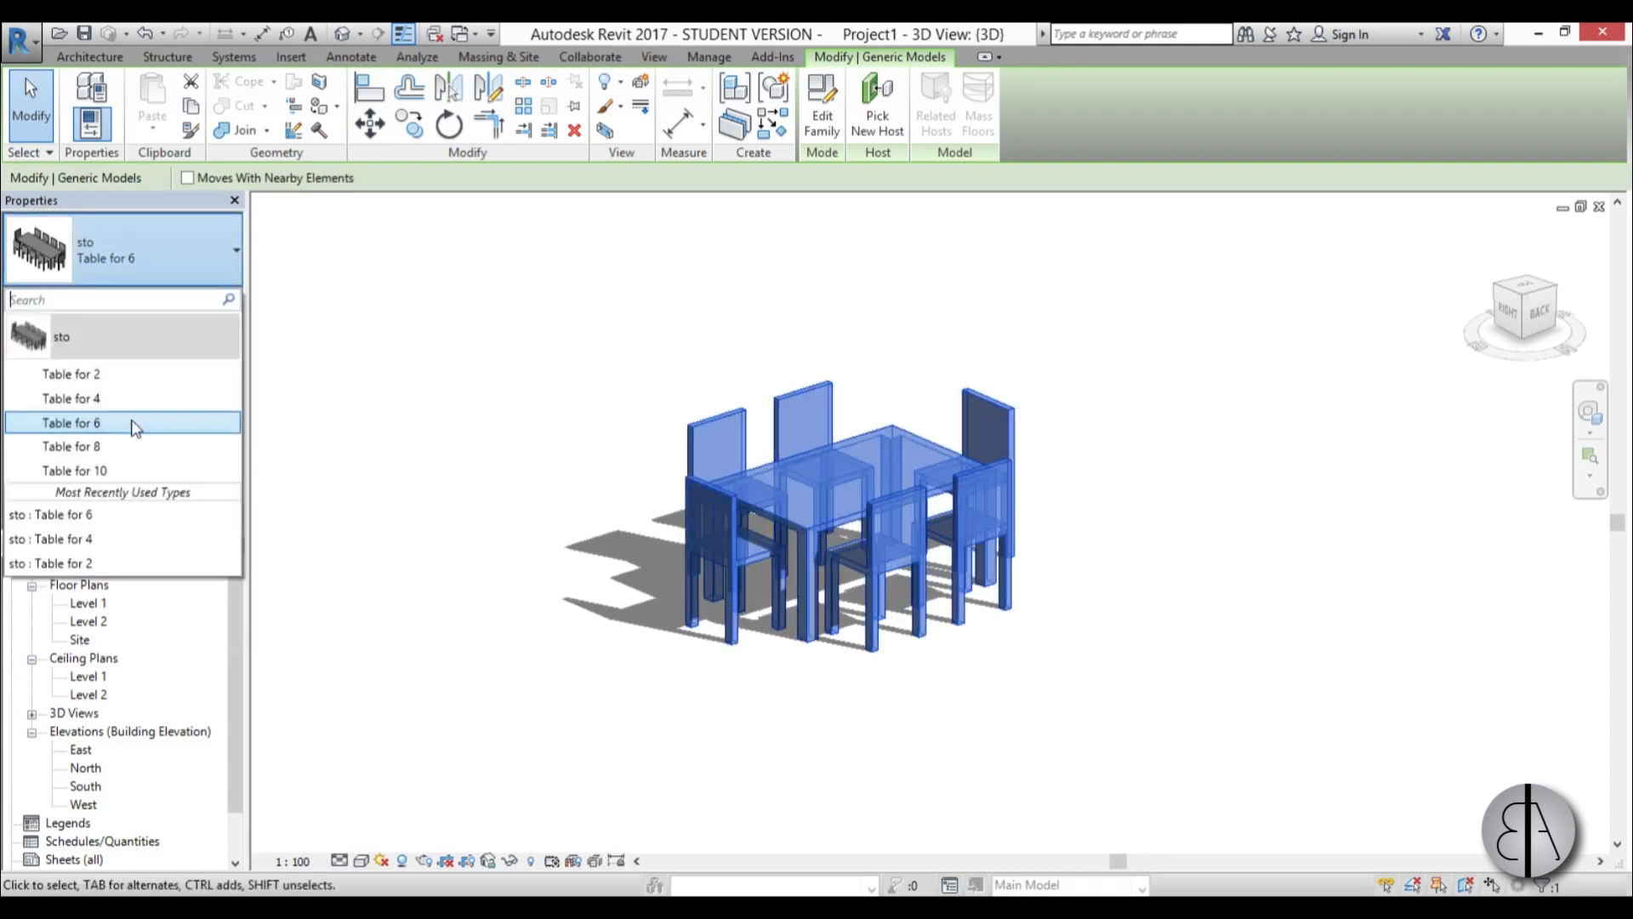
left_click(118, 444)
left_click(115, 258)
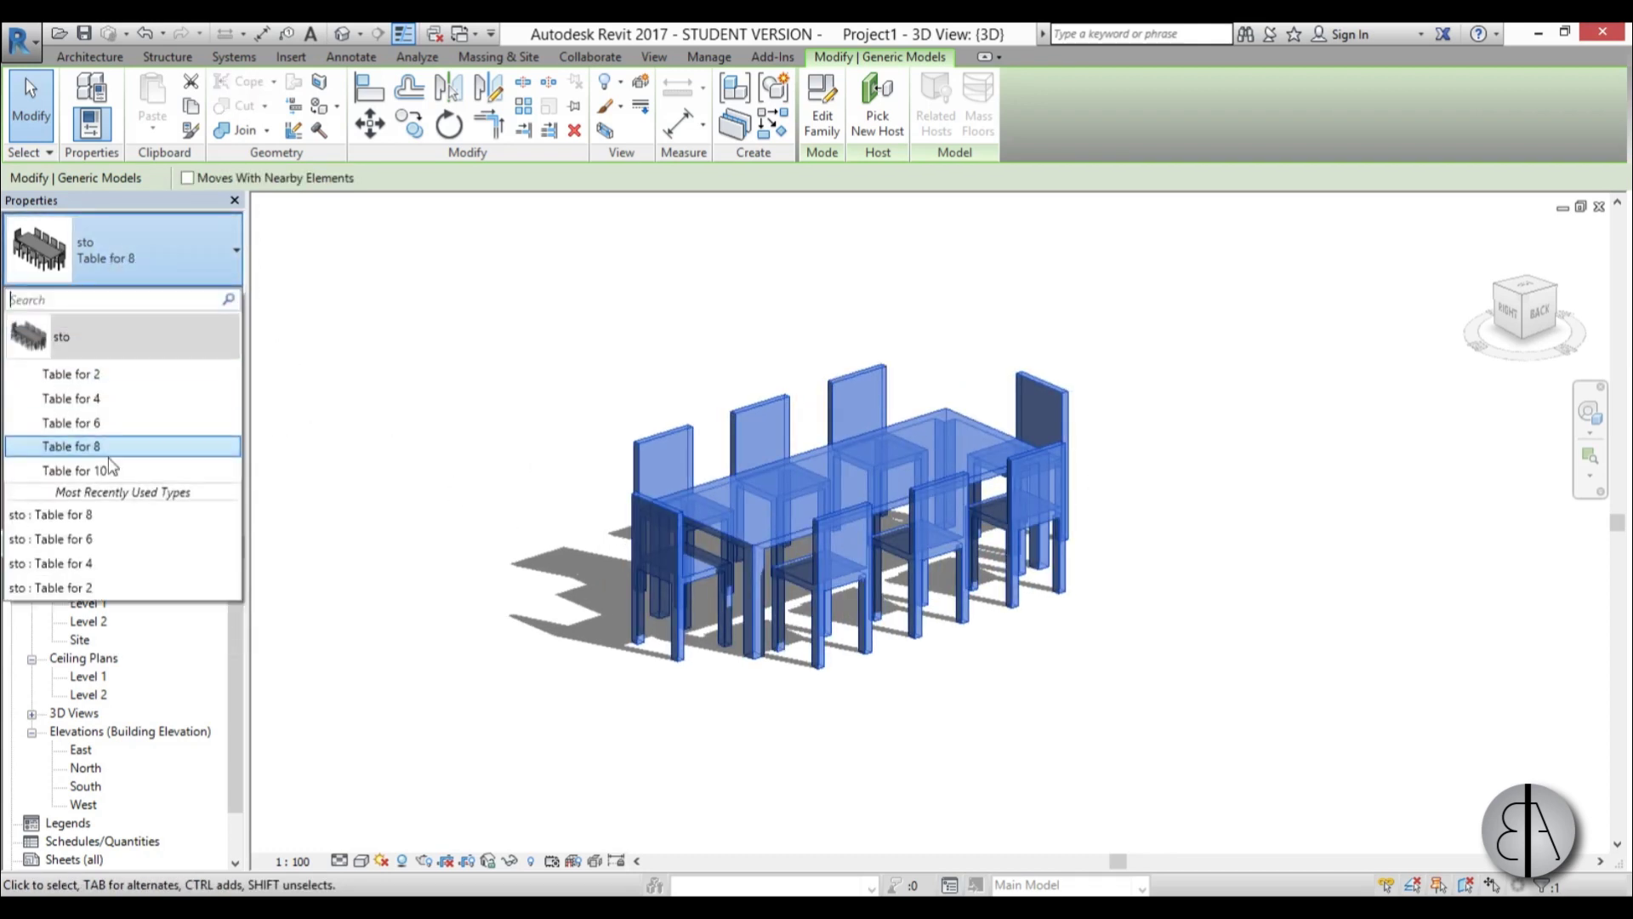
left_click(94, 466)
left_click(682, 693)
mouse_move(693, 696)
middle_mouse_down("shift")
mouse_move(1096, 689)
mouse_move(1036, 684)
middle_mouse_up("shift")
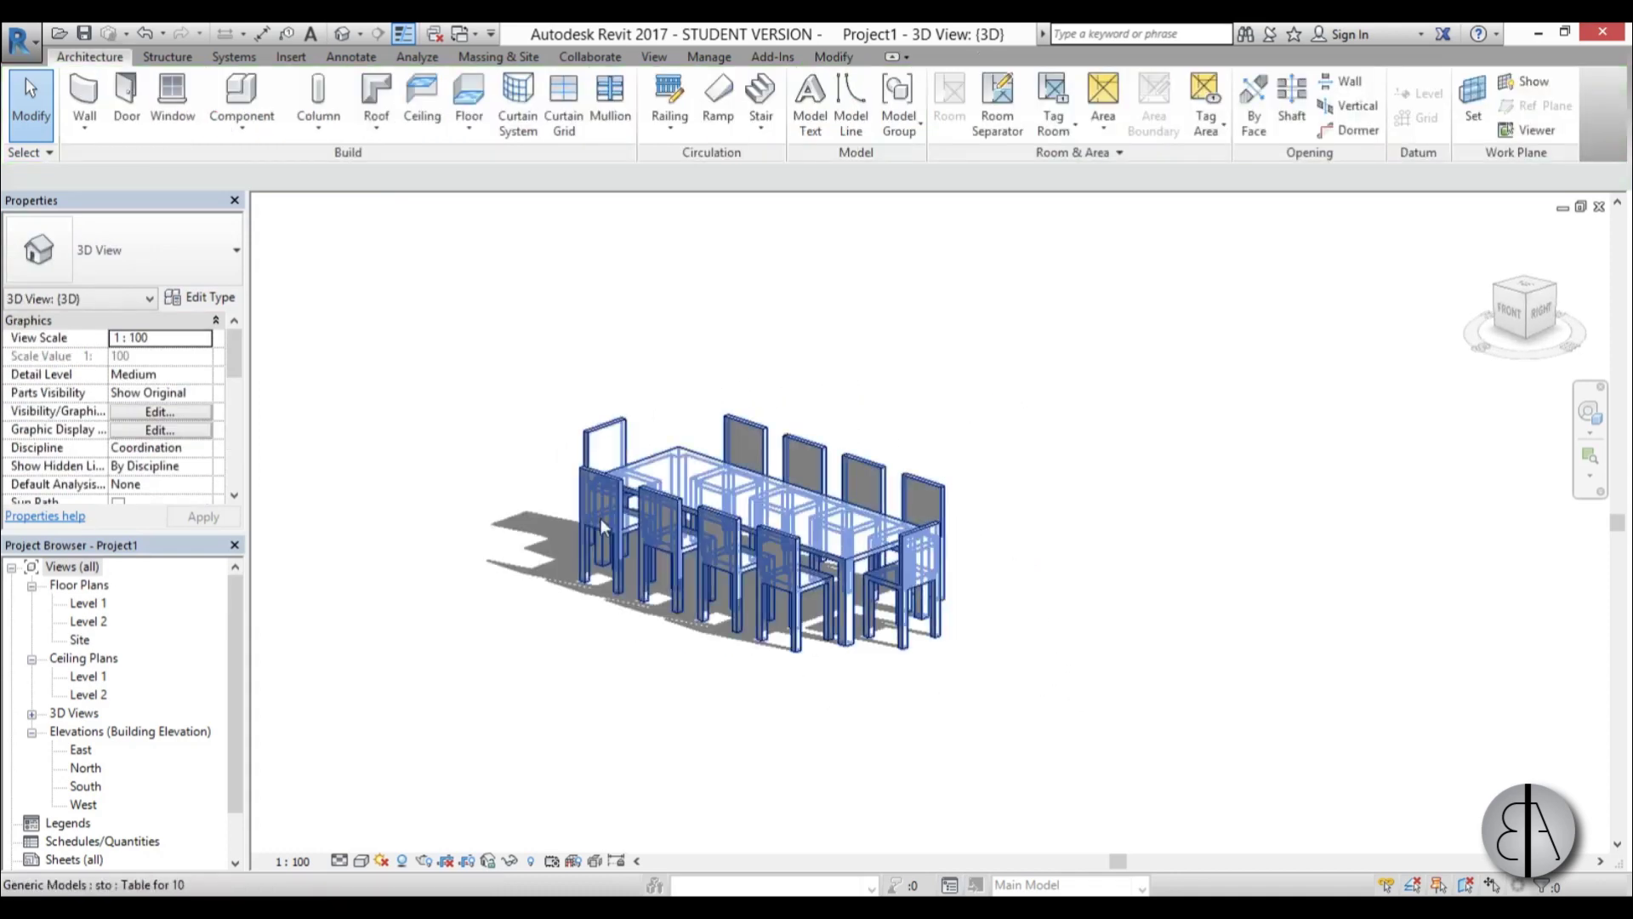
scroll(742, 693, "up", 1)
middle_click_drag(744, 693, 726, 703)
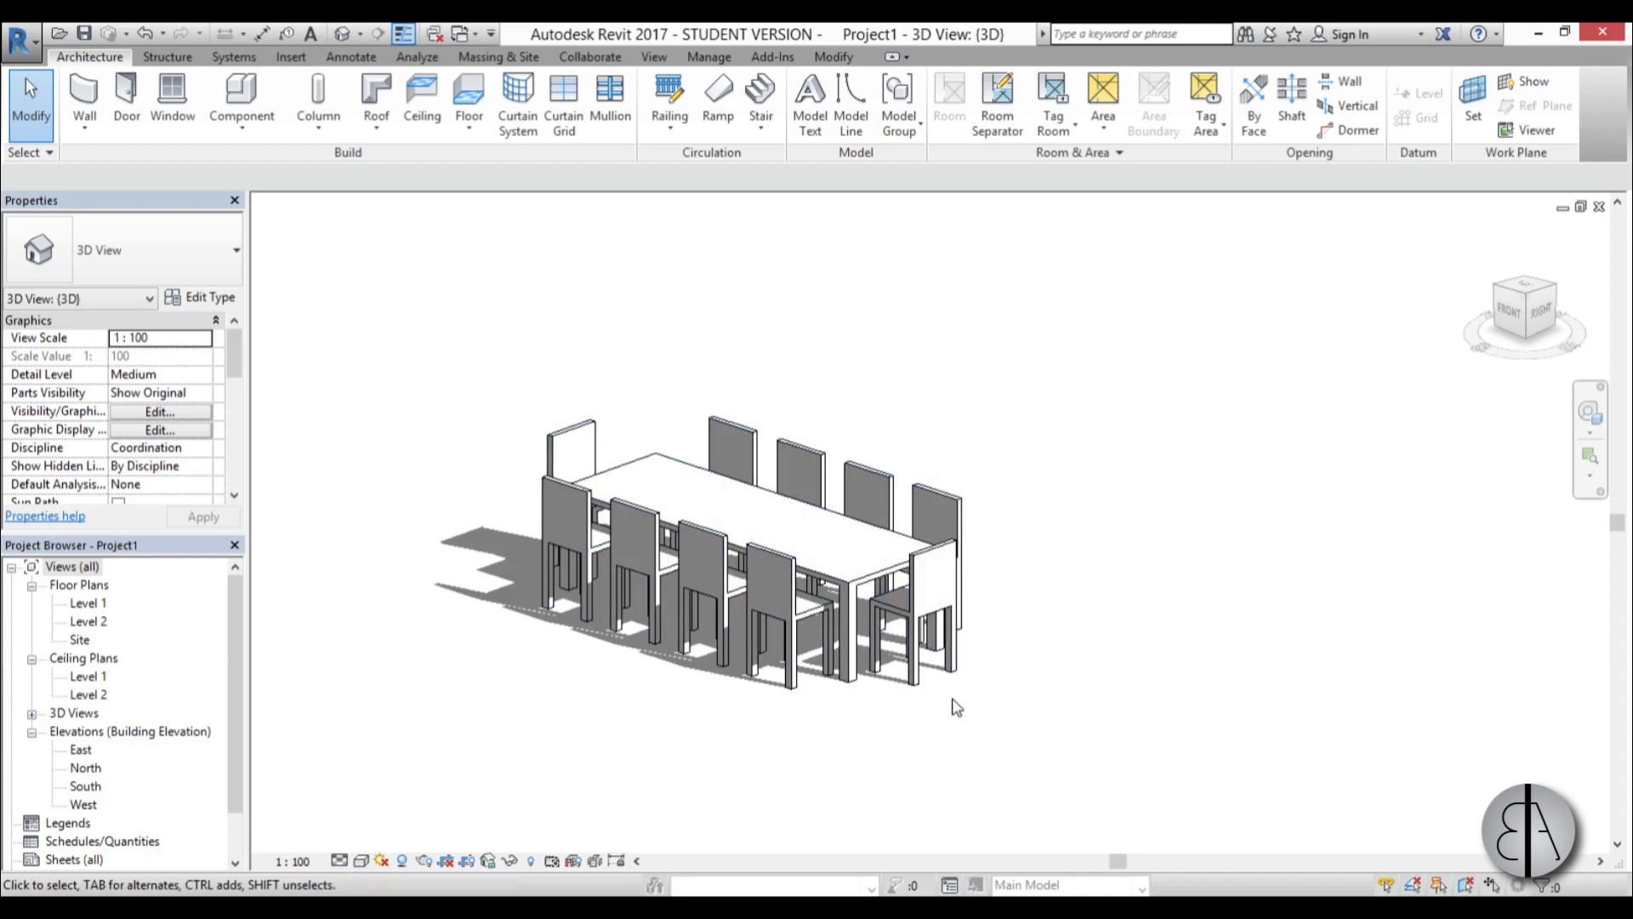
middle_click_drag(952, 711, 738, 735, "shift")
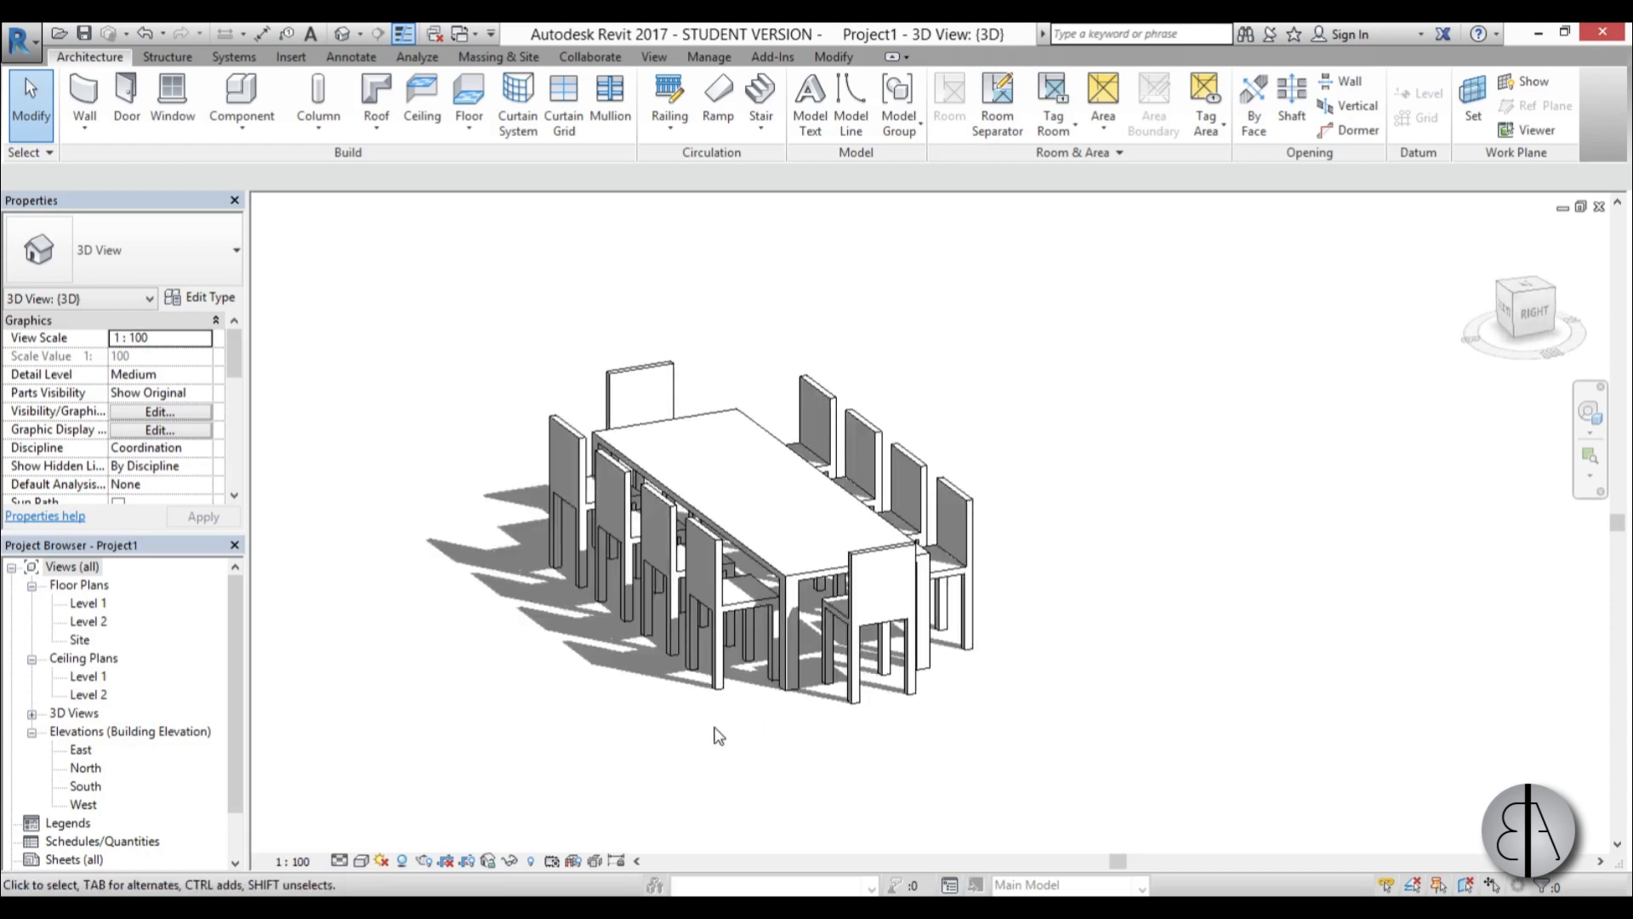
middle_click_drag(738, 729, 816, 723, "shift")
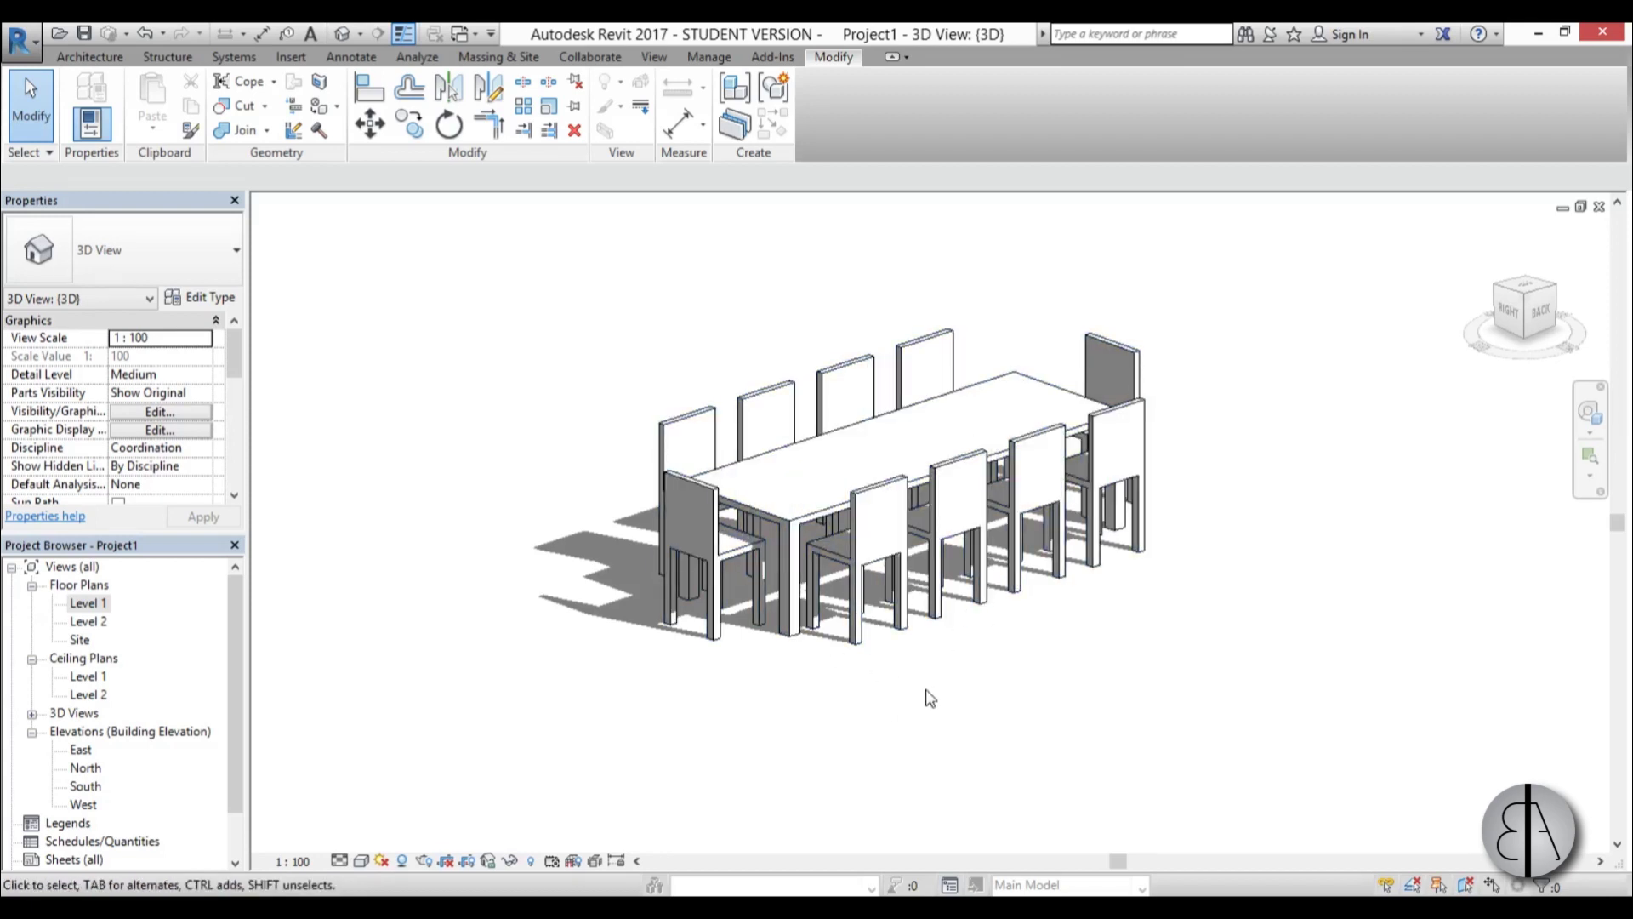
Create a new family from the Metric Generic Model template in the English folder, leaving the current project unsaved
left_click(34, 54)
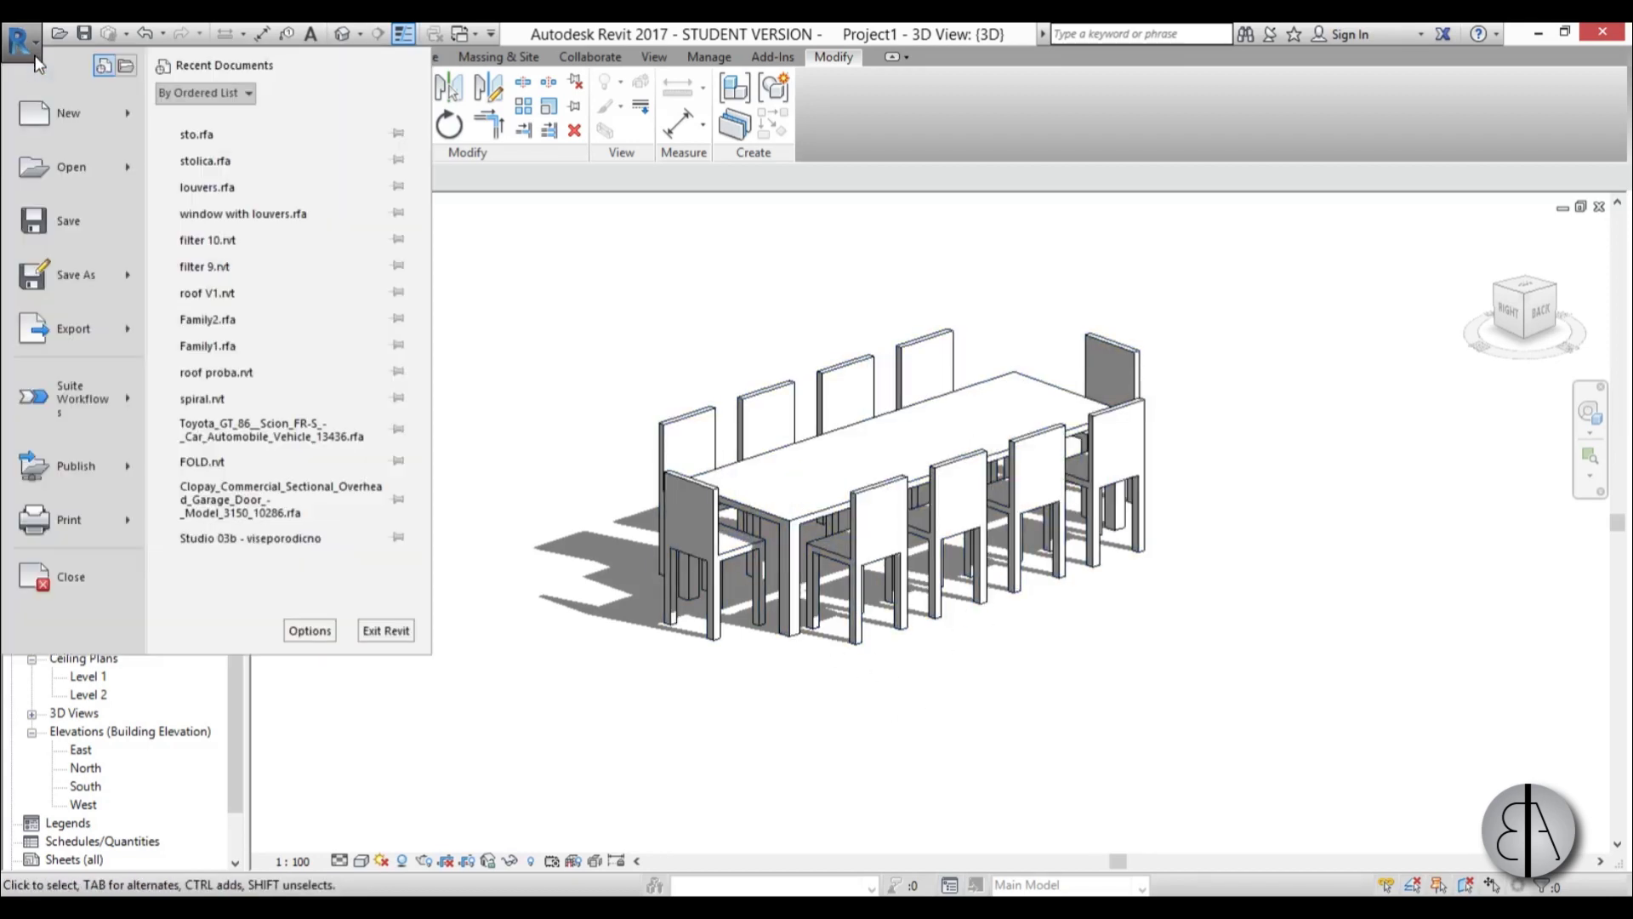
mouse_move(77, 119)
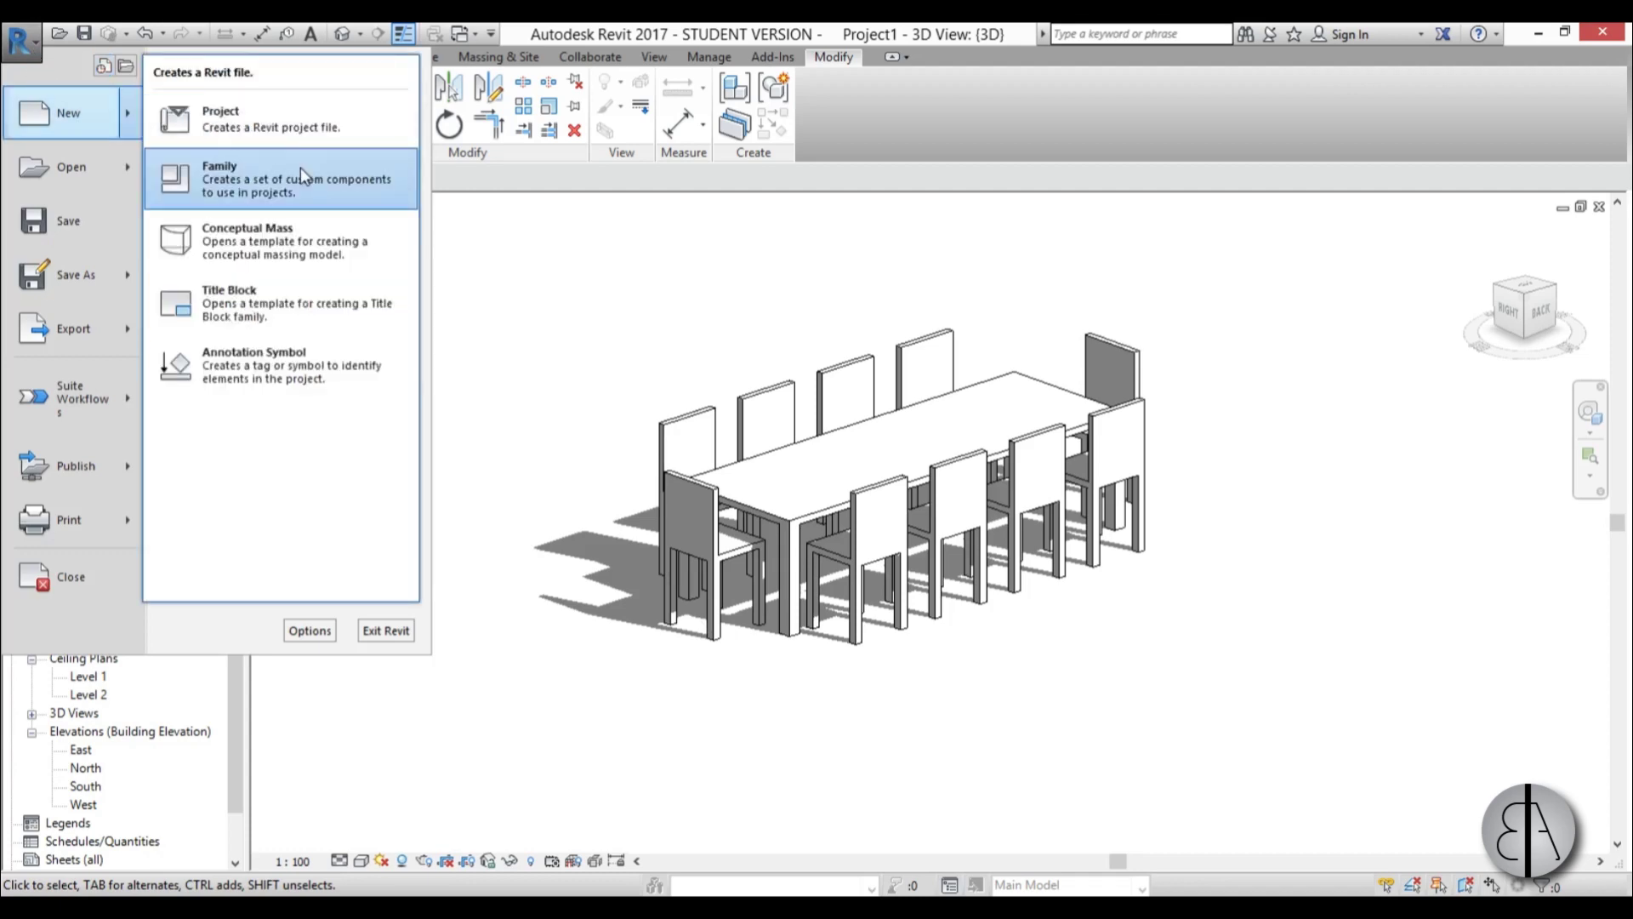
left_click(270, 177)
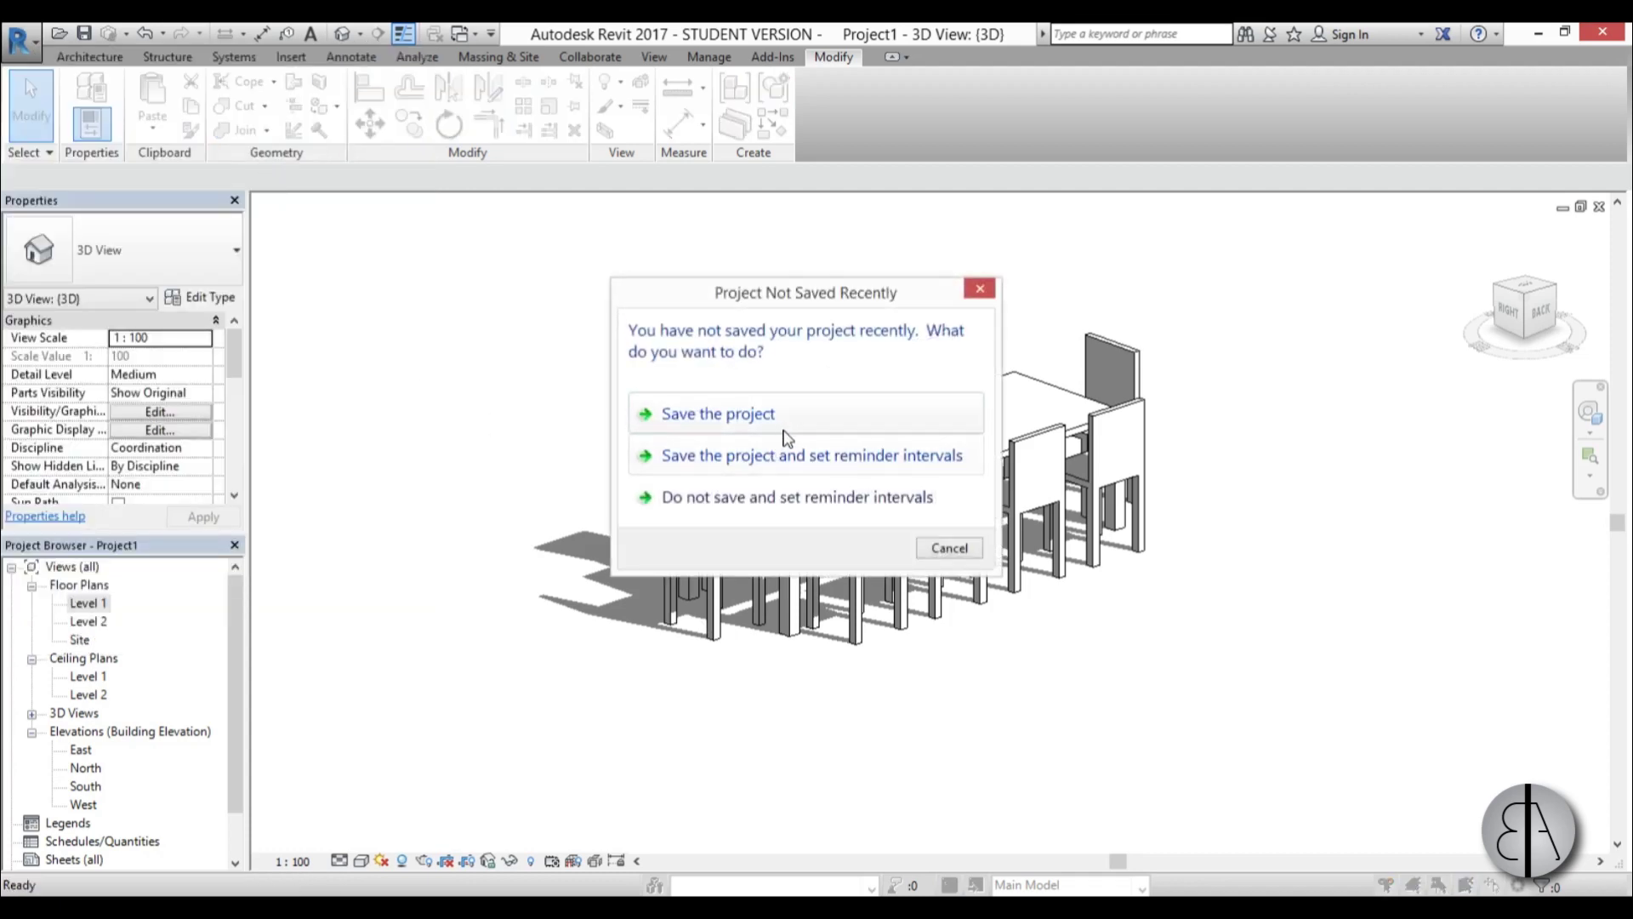
left_click(969, 549)
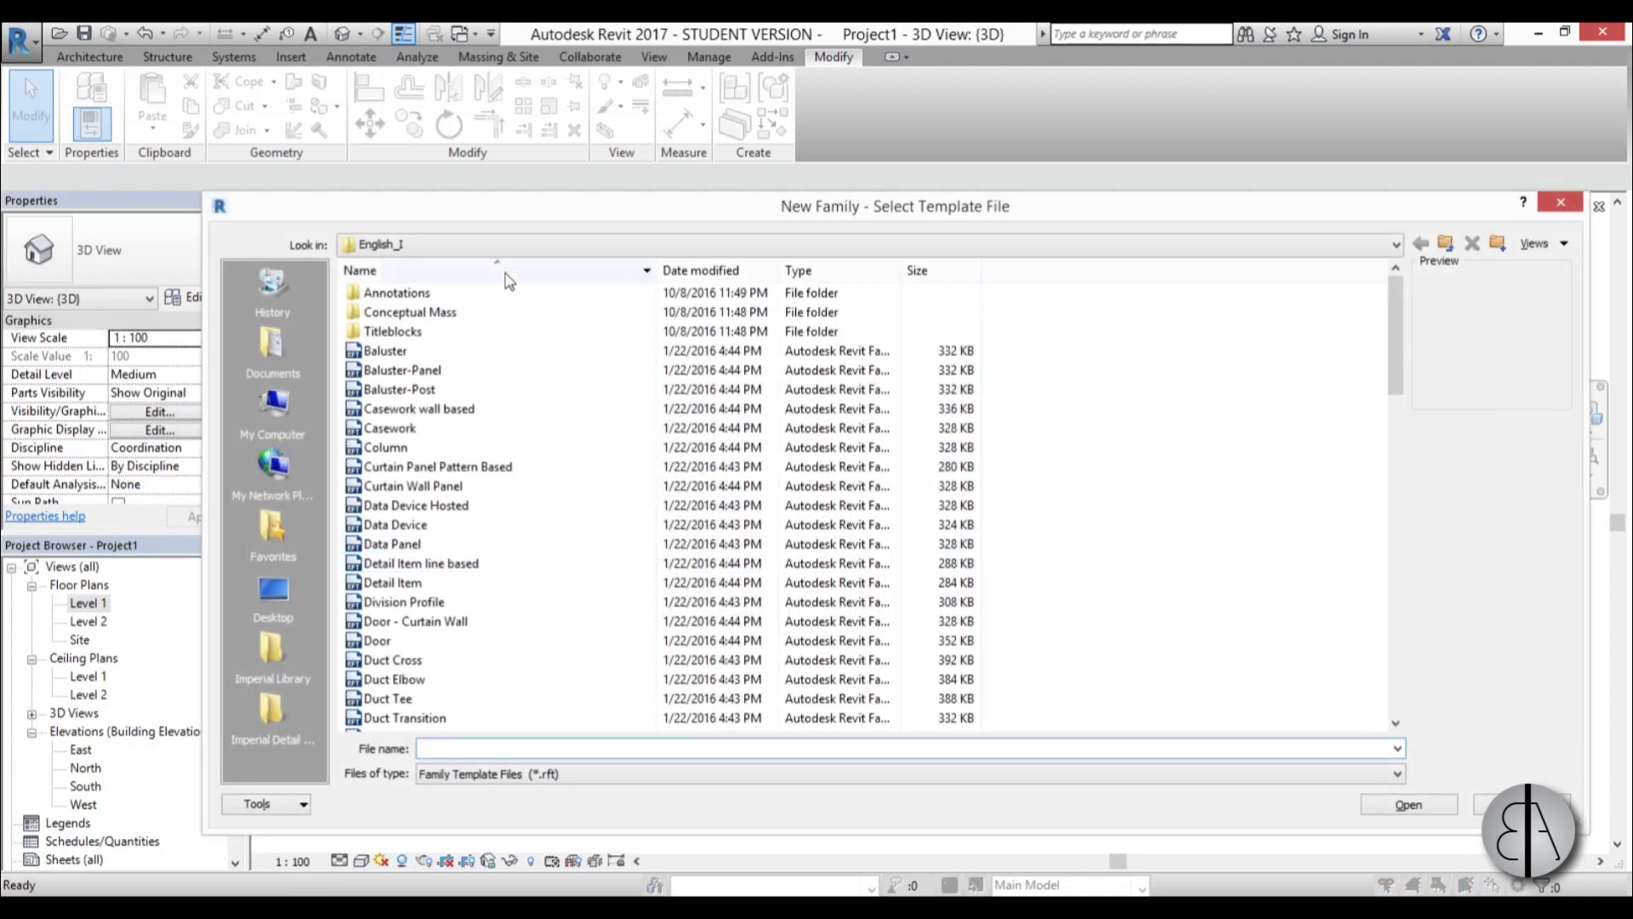
left_click_drag(655, 224, 653, 209)
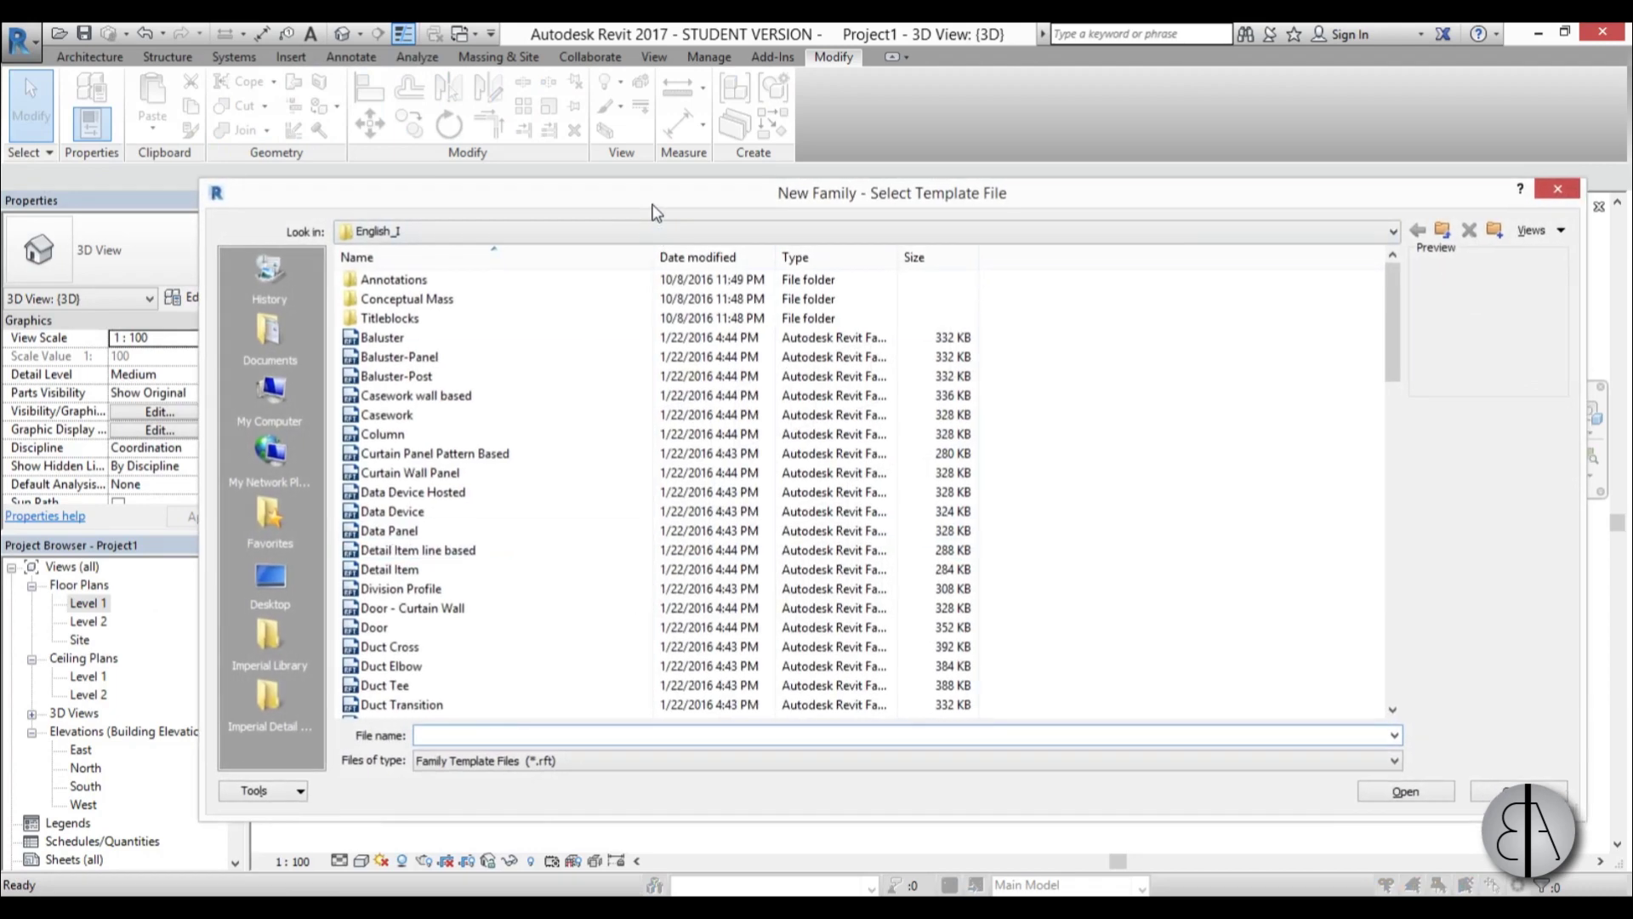
left_click(1445, 237)
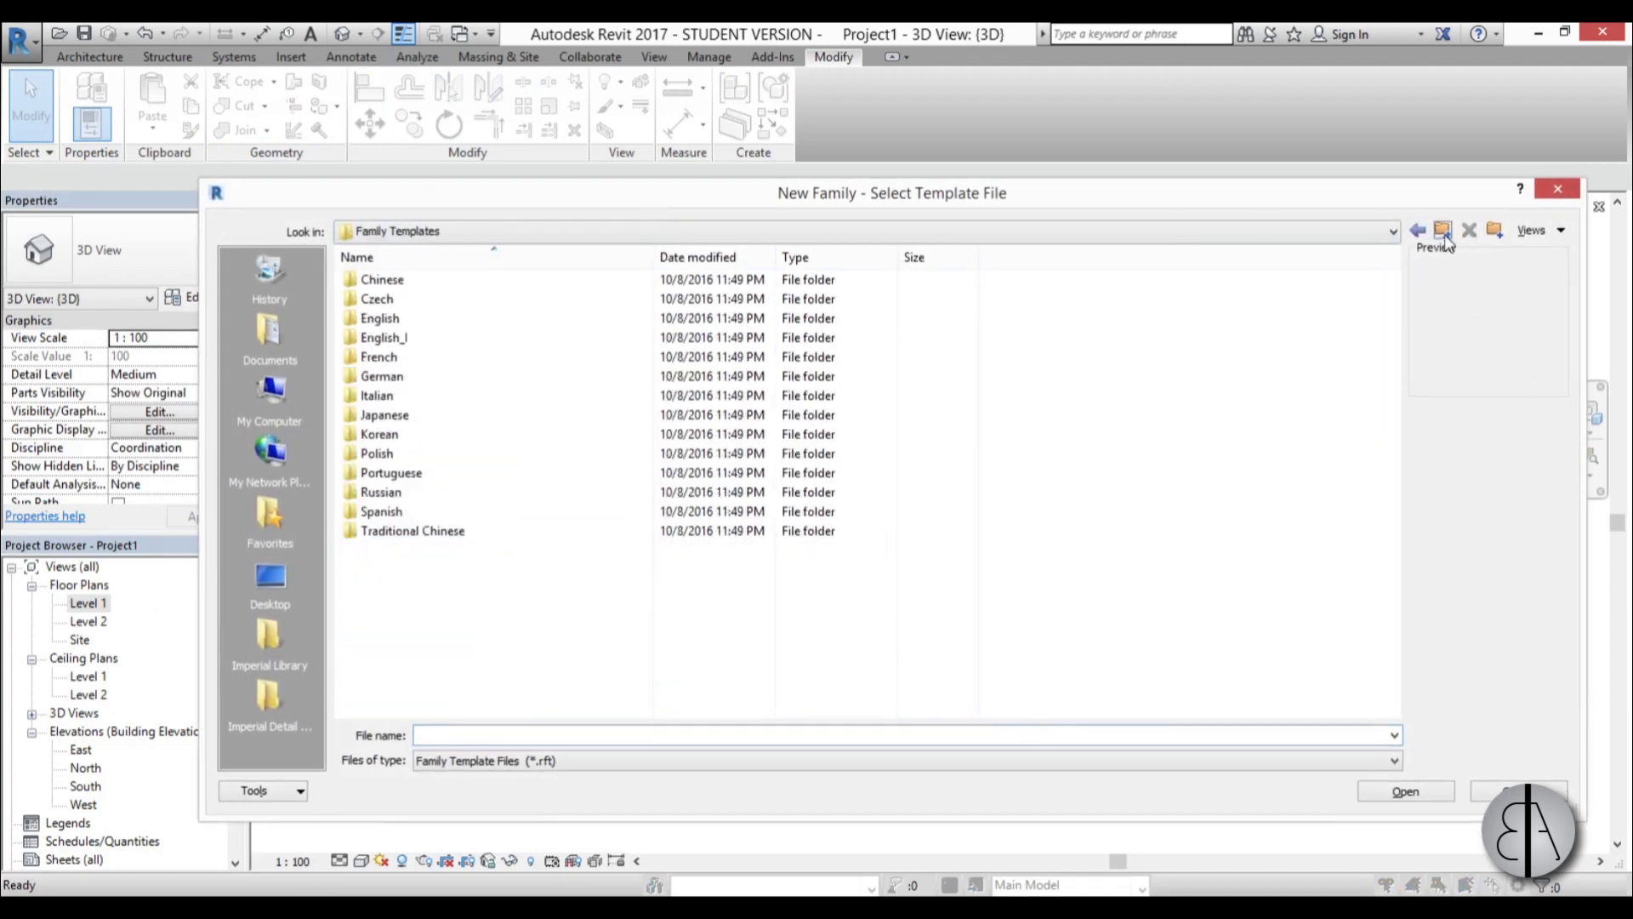
double_click(472, 319)
scroll(544, 485, "down", 6)
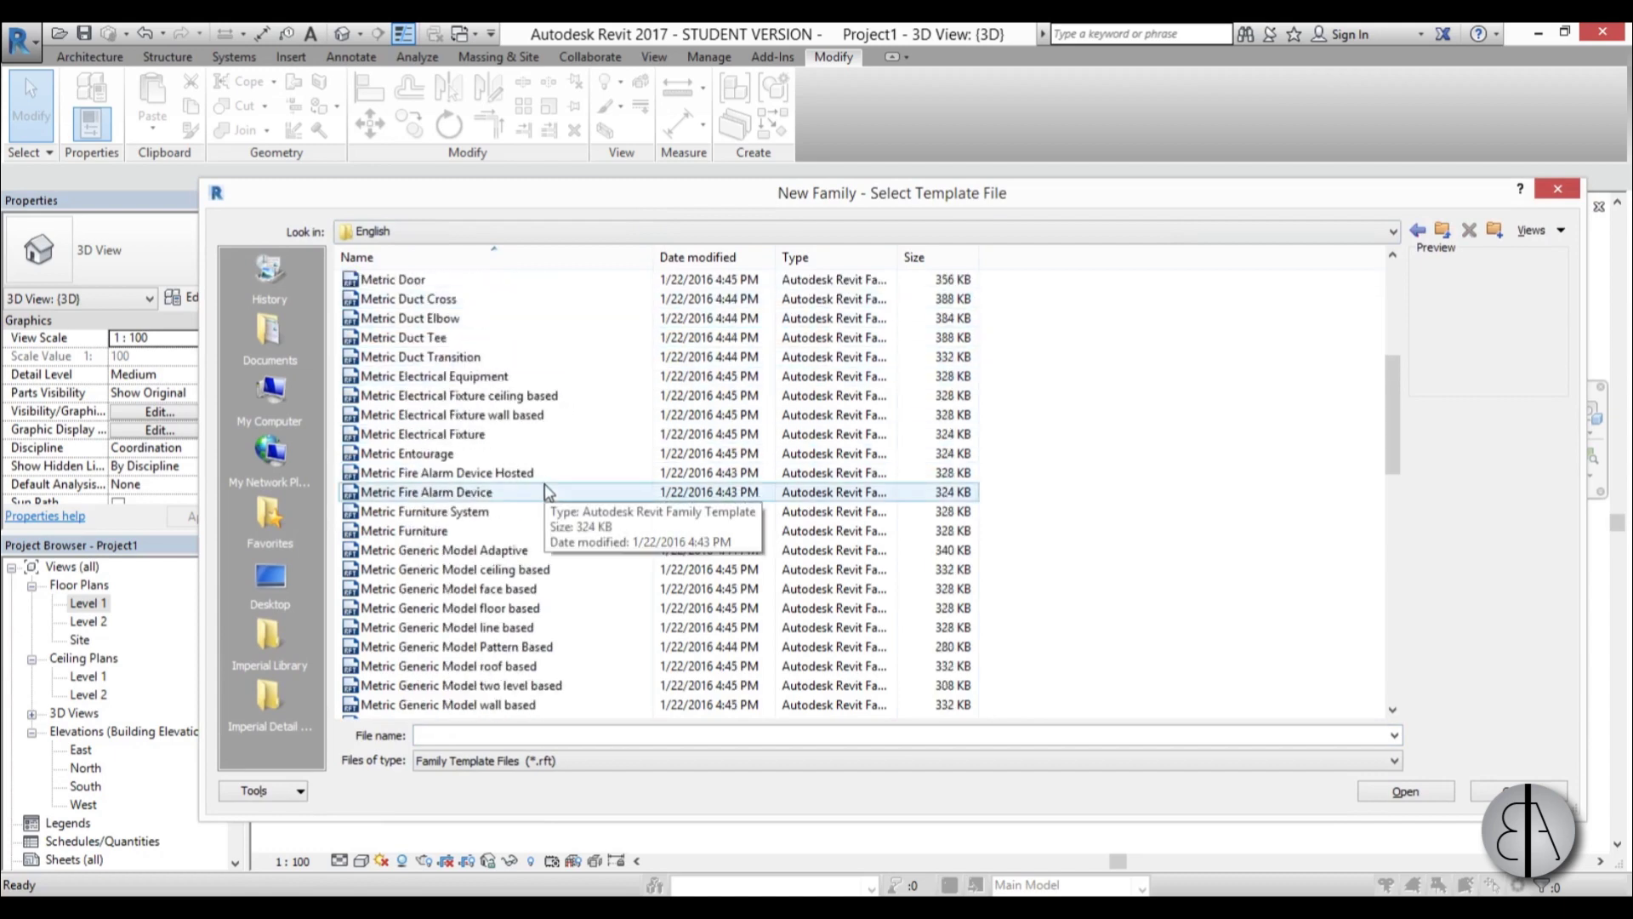
scroll(544, 489, "down", 4)
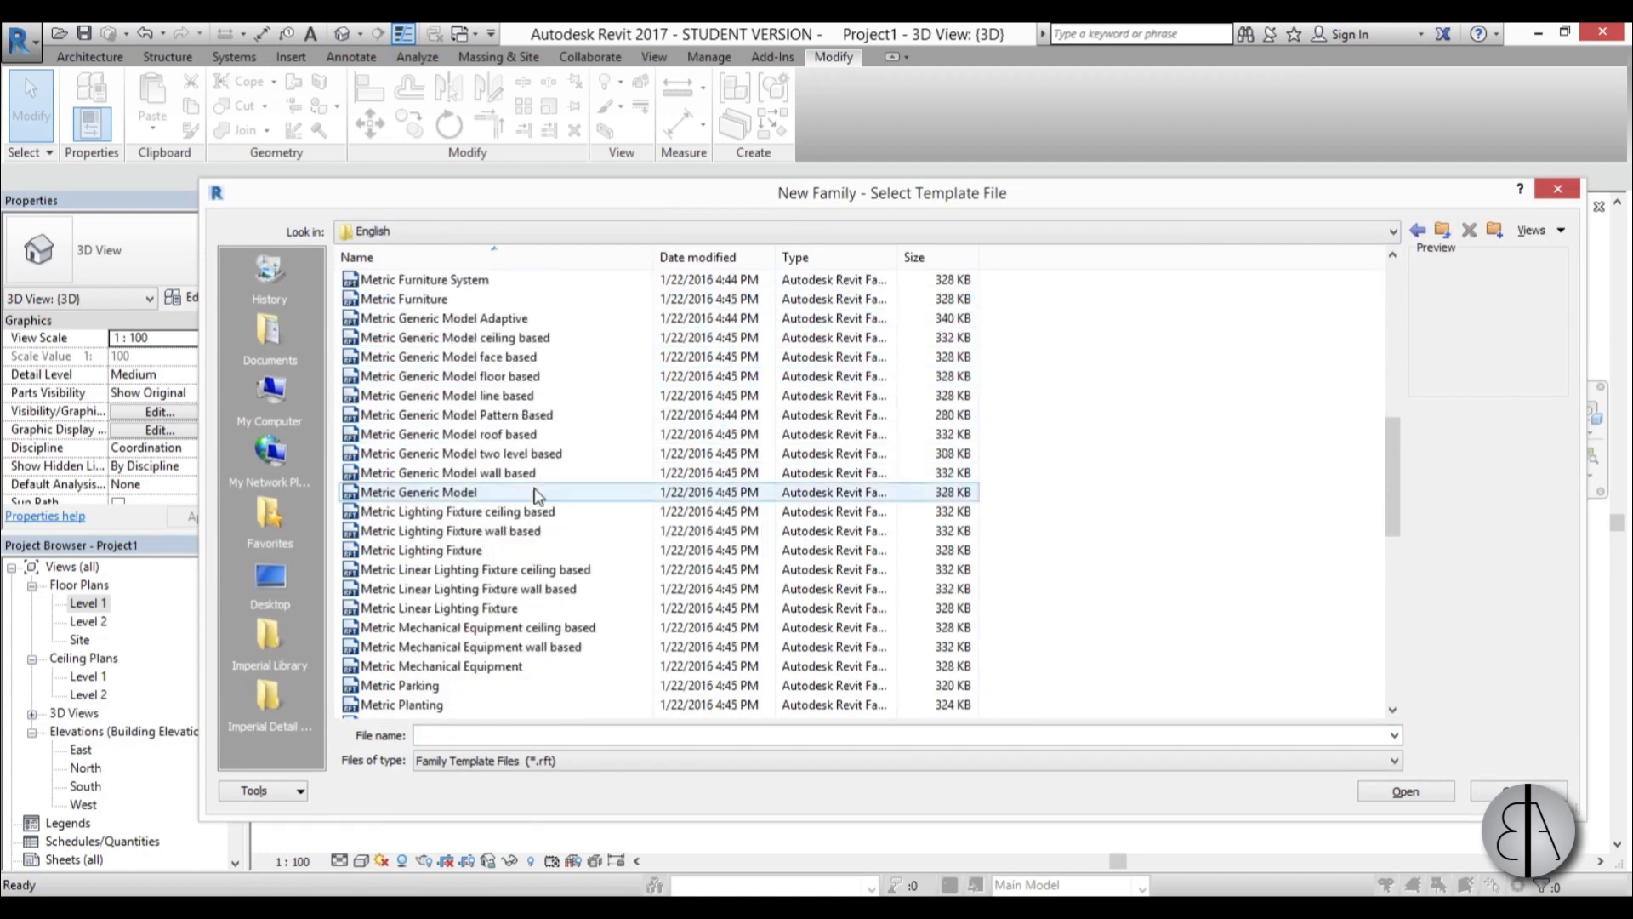
left_click(488, 495)
left_click(1405, 791)
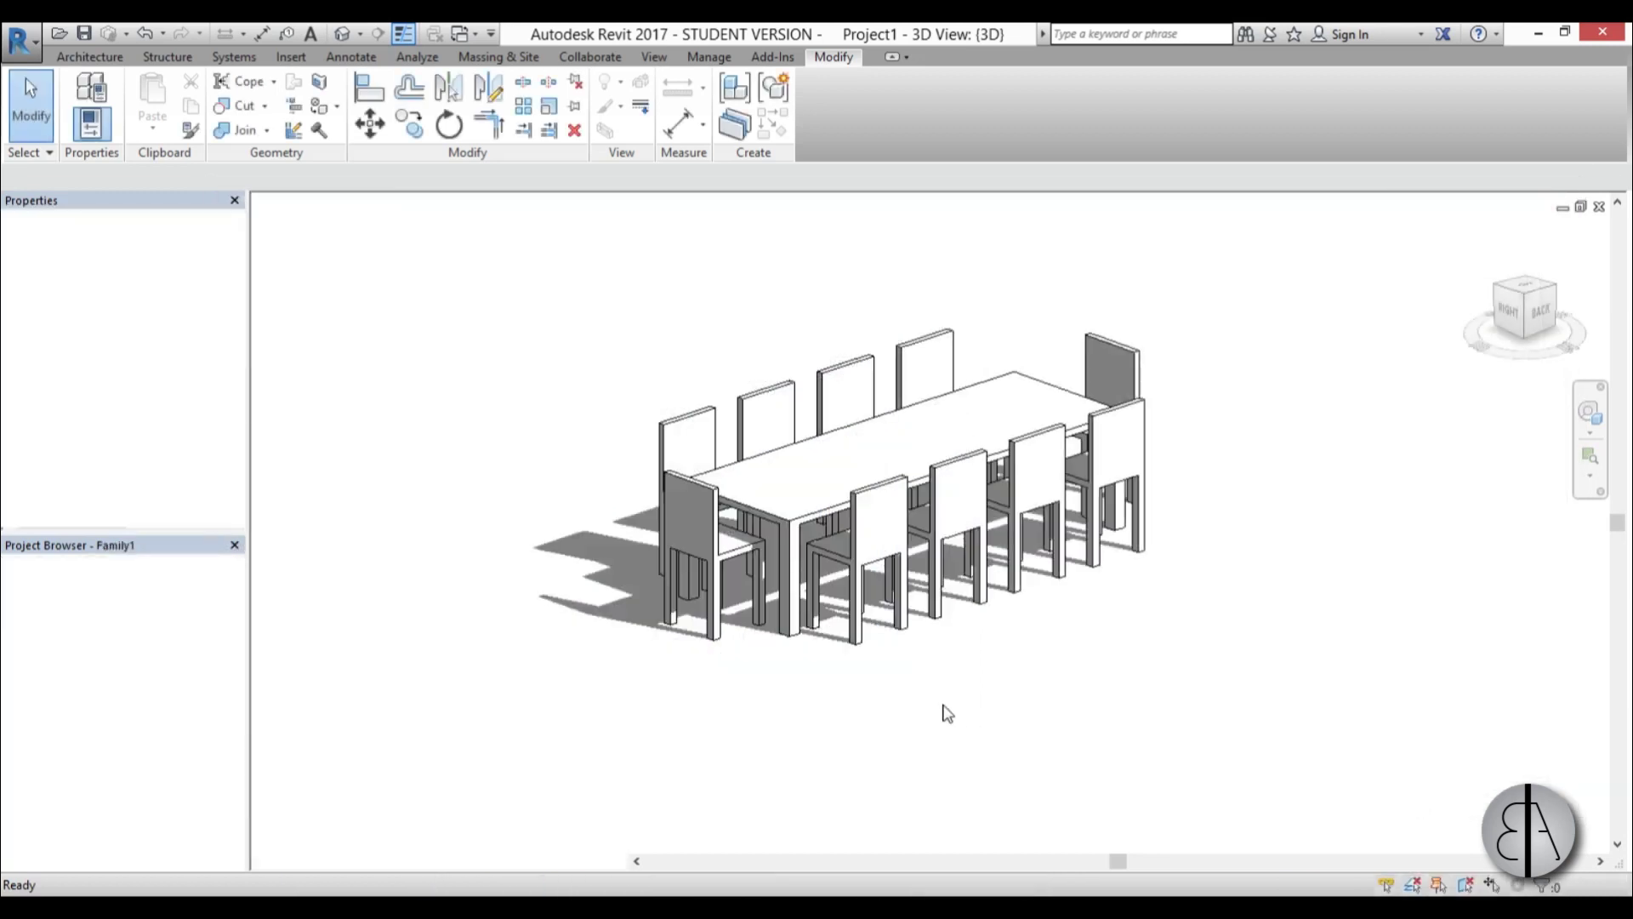
Draw two vertical reference planes in the Ref. Level plan, one on each side of the Center (Left/Right) plane
middle_click_drag(886, 585, 831, 582)
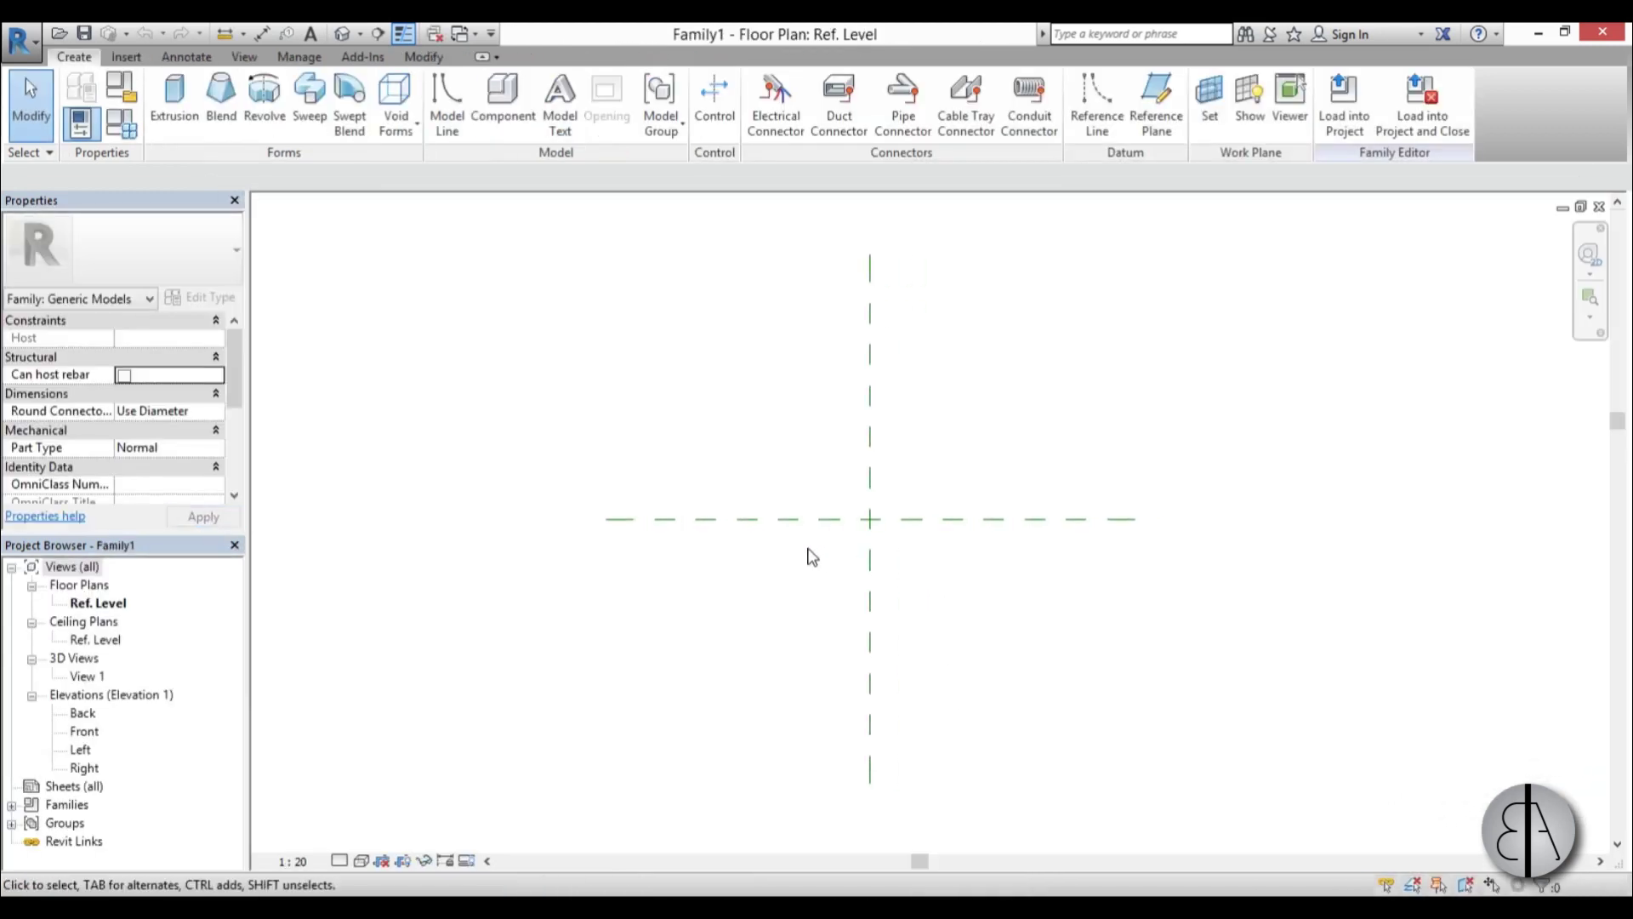
middle_click_drag(966, 597, 919, 587)
scroll(934, 576, "up", 2)
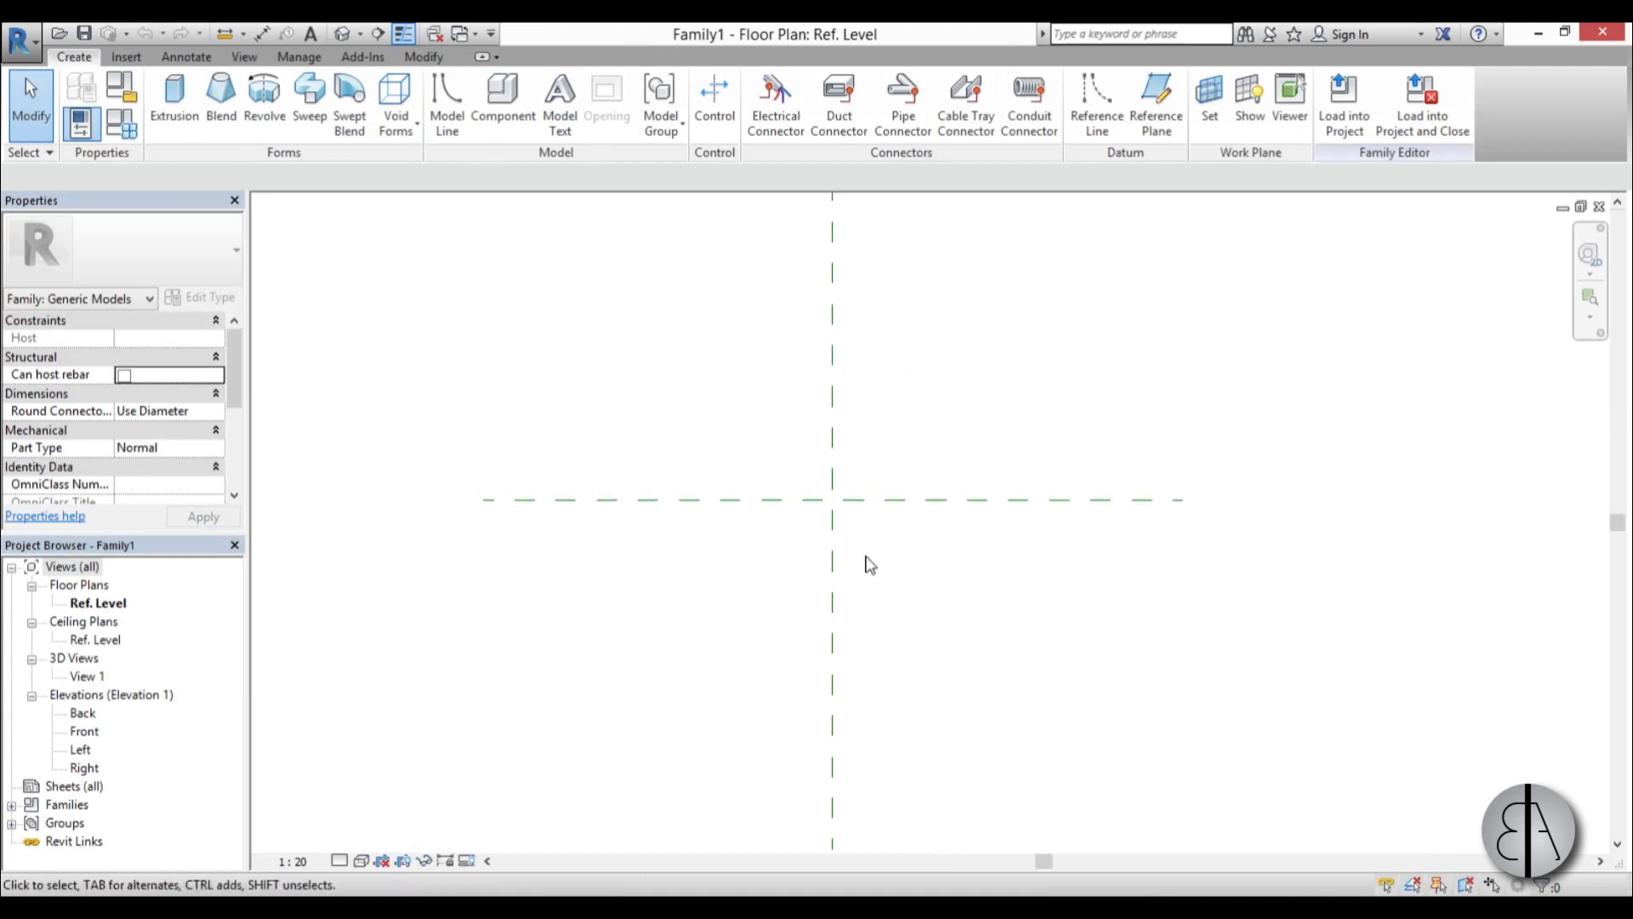
left_click(834, 551)
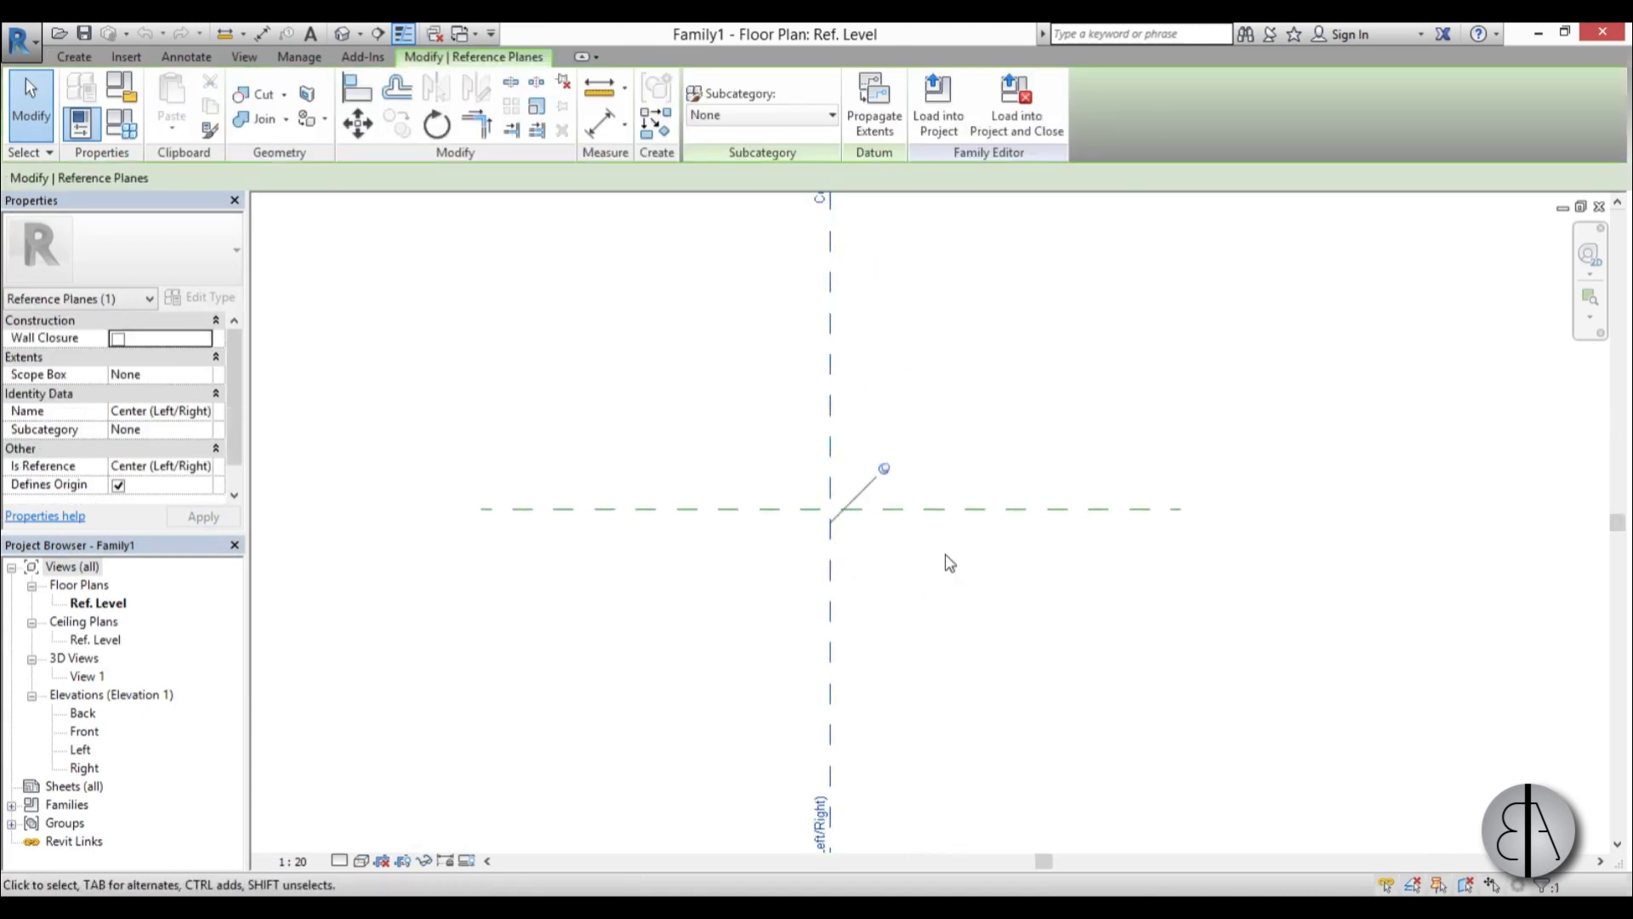
middle_click_drag(904, 598, 907, 598)
key("c")
key("s")
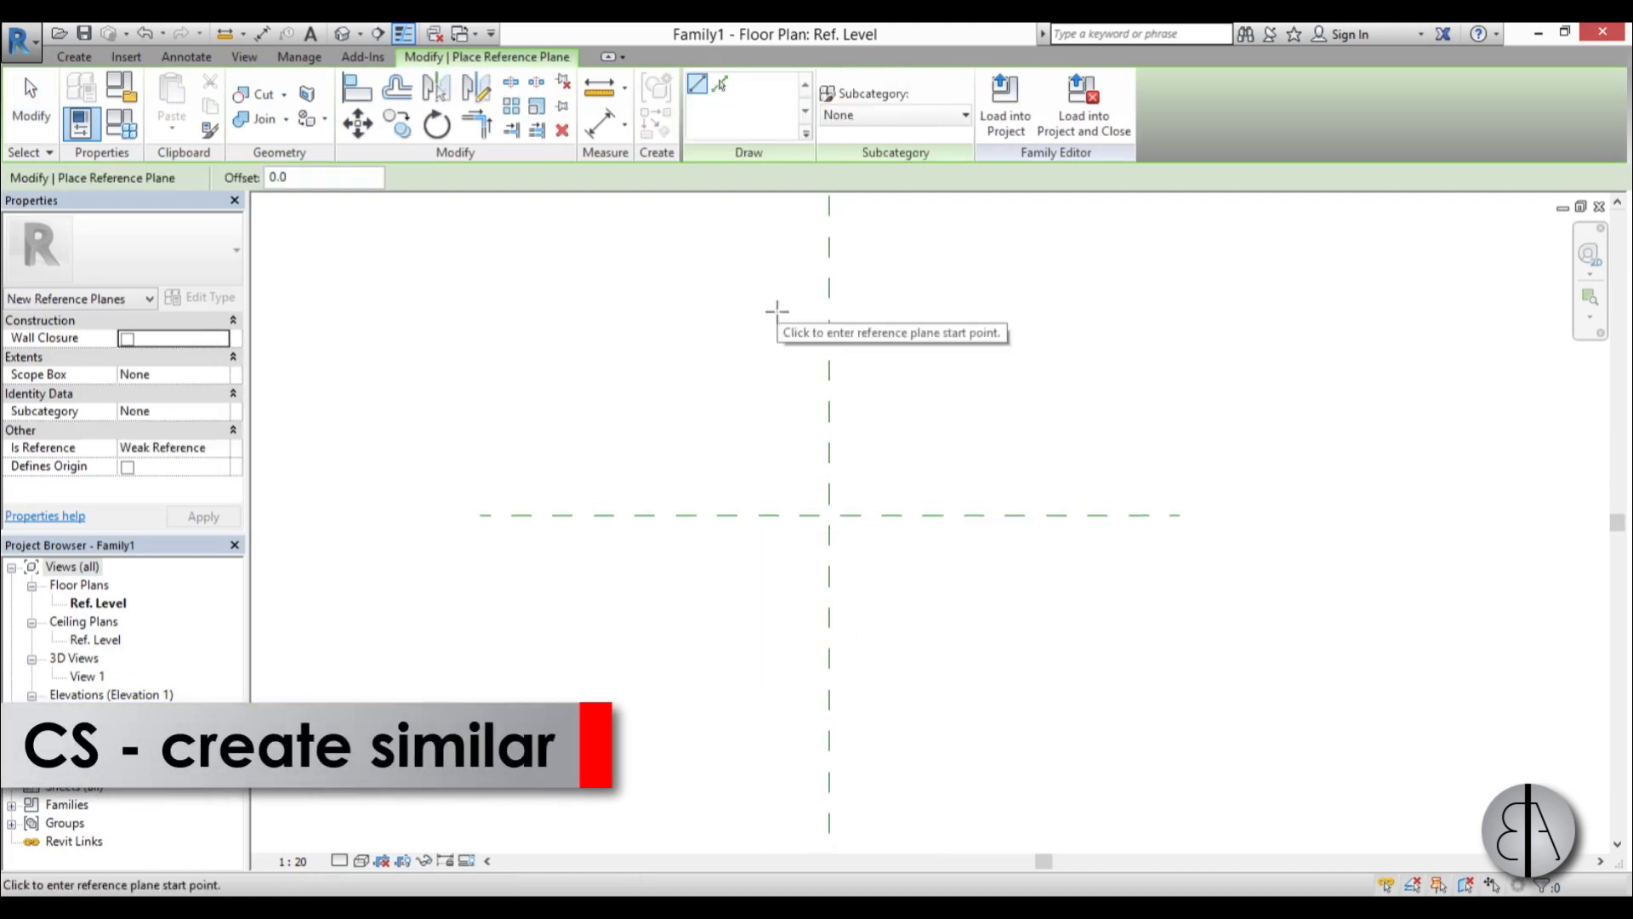
left_click(774, 304)
left_click(774, 791)
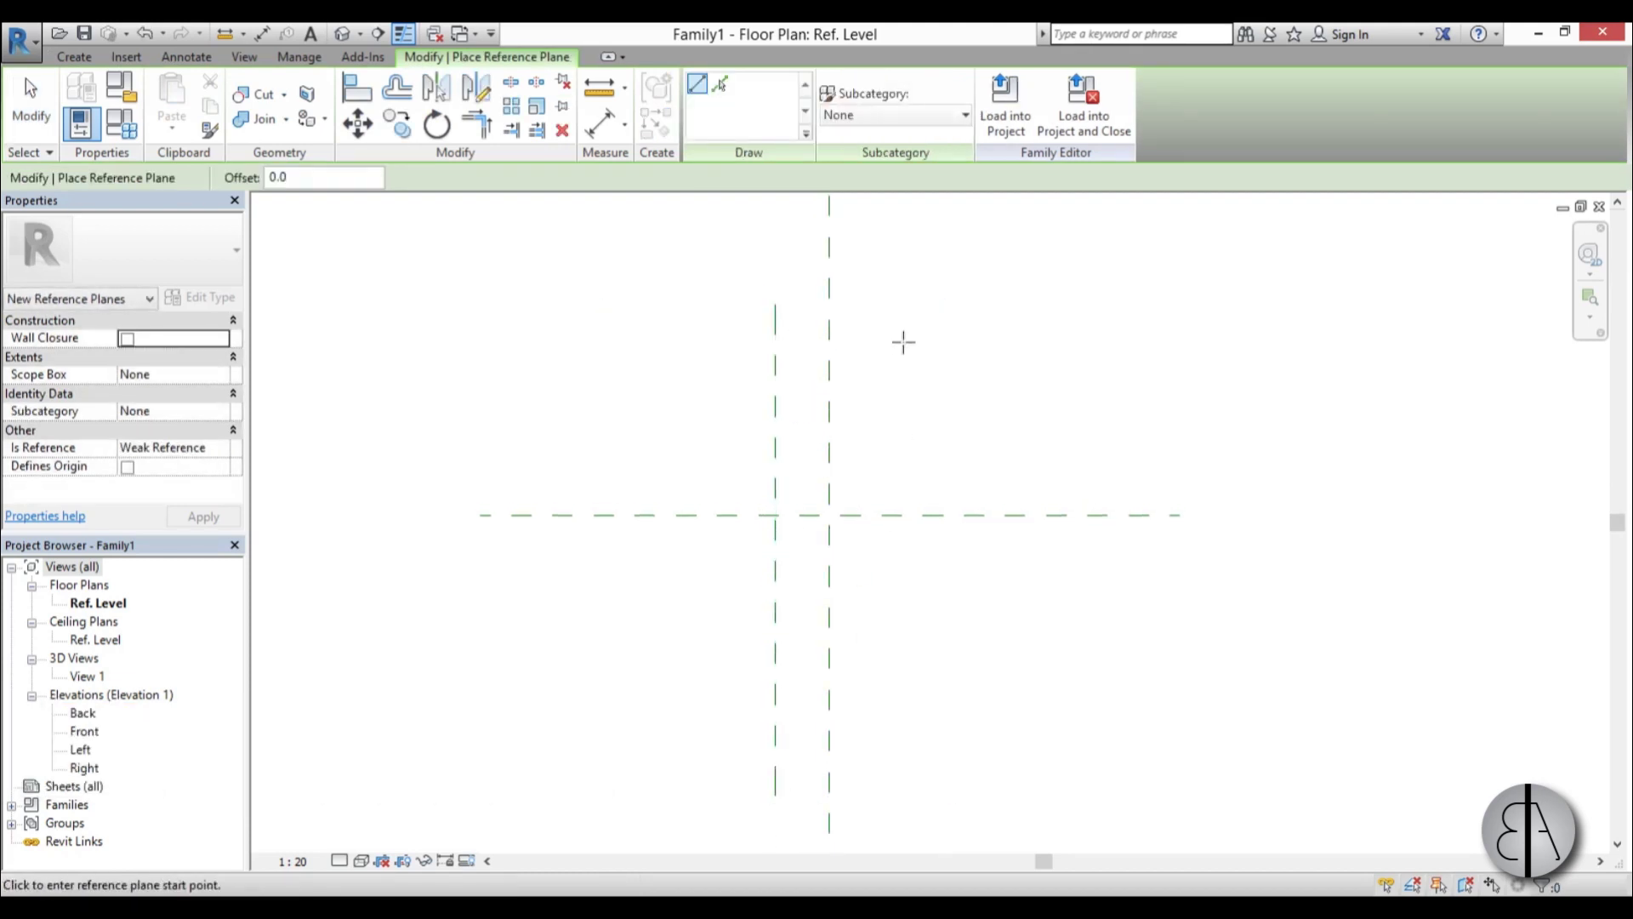
left_click(872, 304)
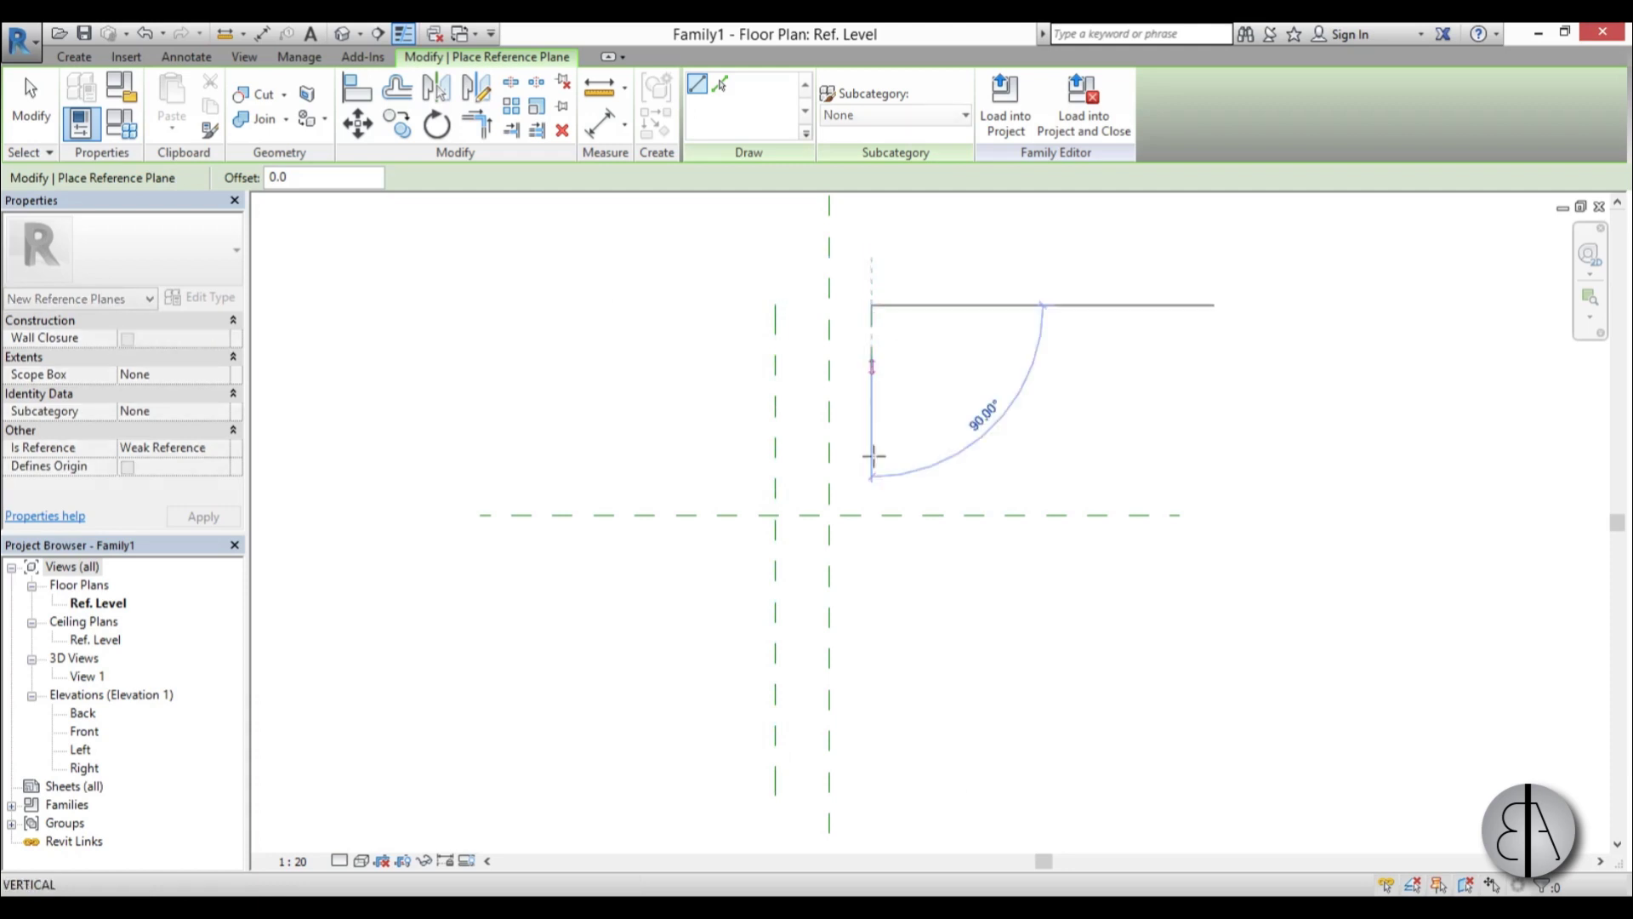
left_click(870, 789)
Draw two horizontal reference planes, one above and one below the horizontal centre plane
left_click(655, 453)
left_click(1109, 454)
left_click(654, 581)
left_click(1110, 582)
key("Escape")
key("Escape")
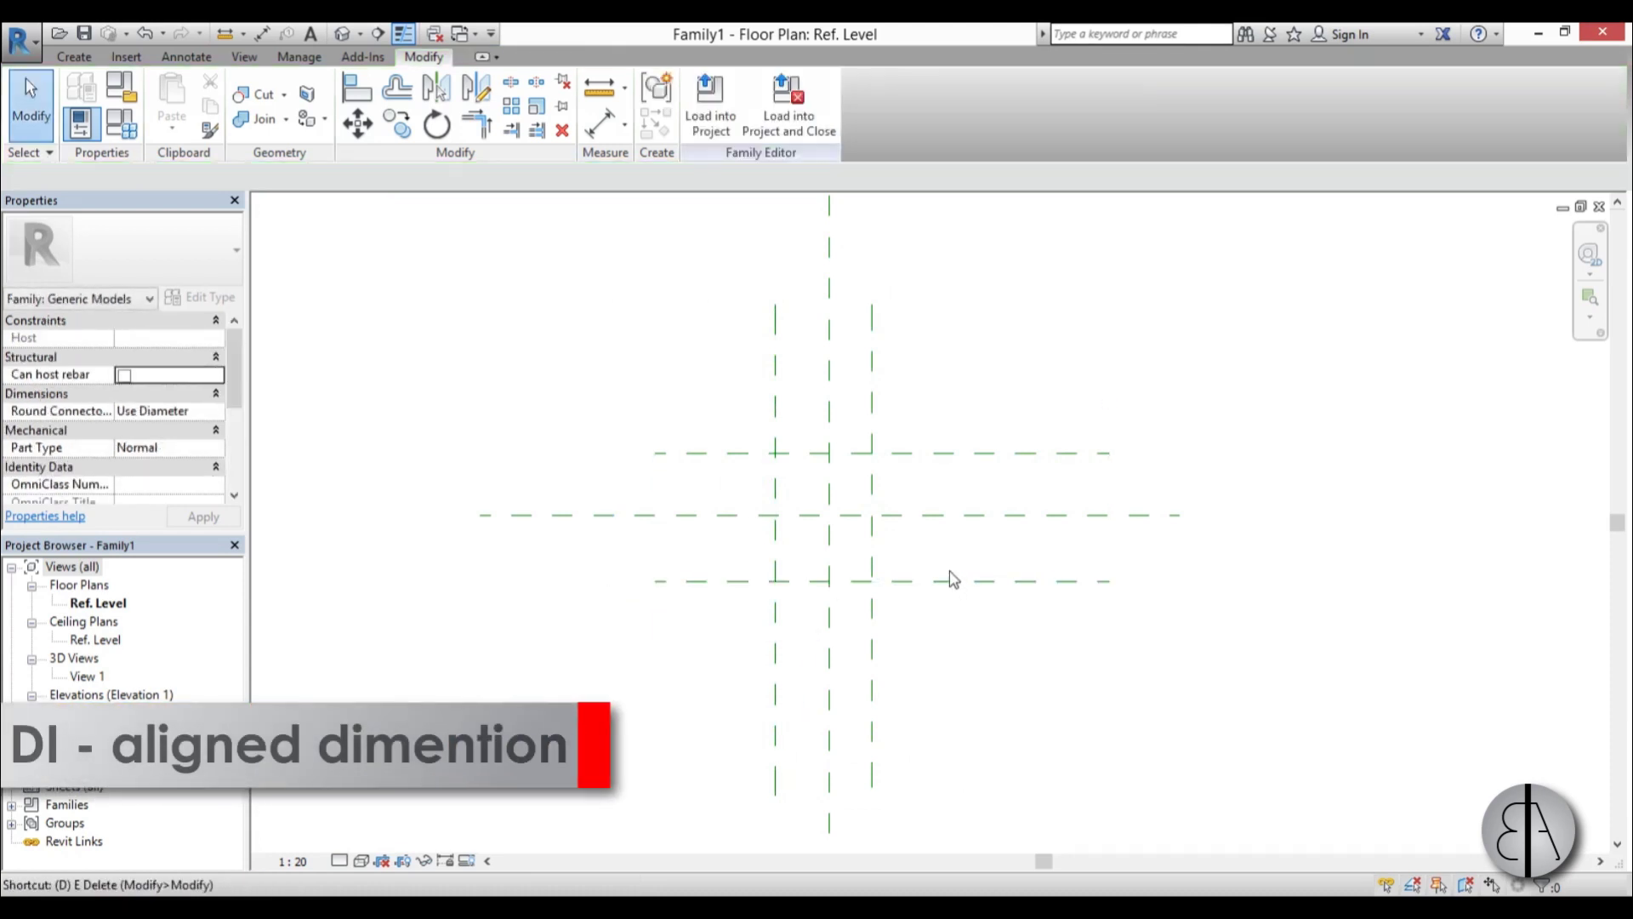
Place a chained aligned dimension across the upper, centre and lower horizontal reference planes
key("d")
key("i")
left_click(713, 454)
left_click(714, 514)
left_click(706, 582)
left_click(621, 663)
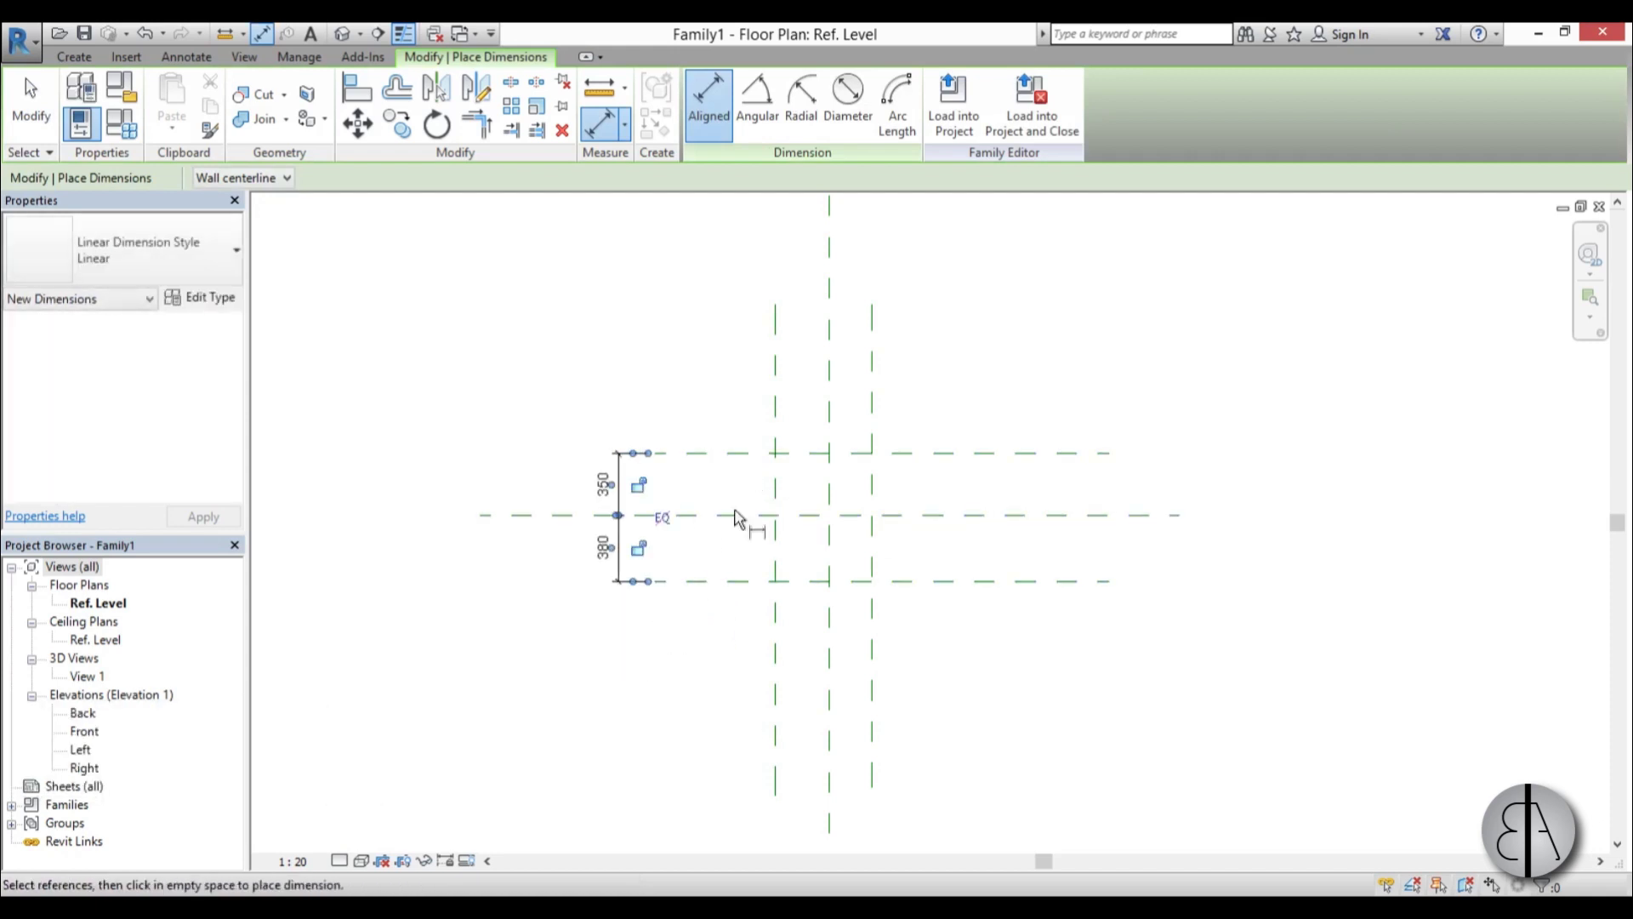
Add an overall aligned dimension between the two outer horizontal reference planes, outside the chained dimension
left_click(722, 453)
left_click(726, 581)
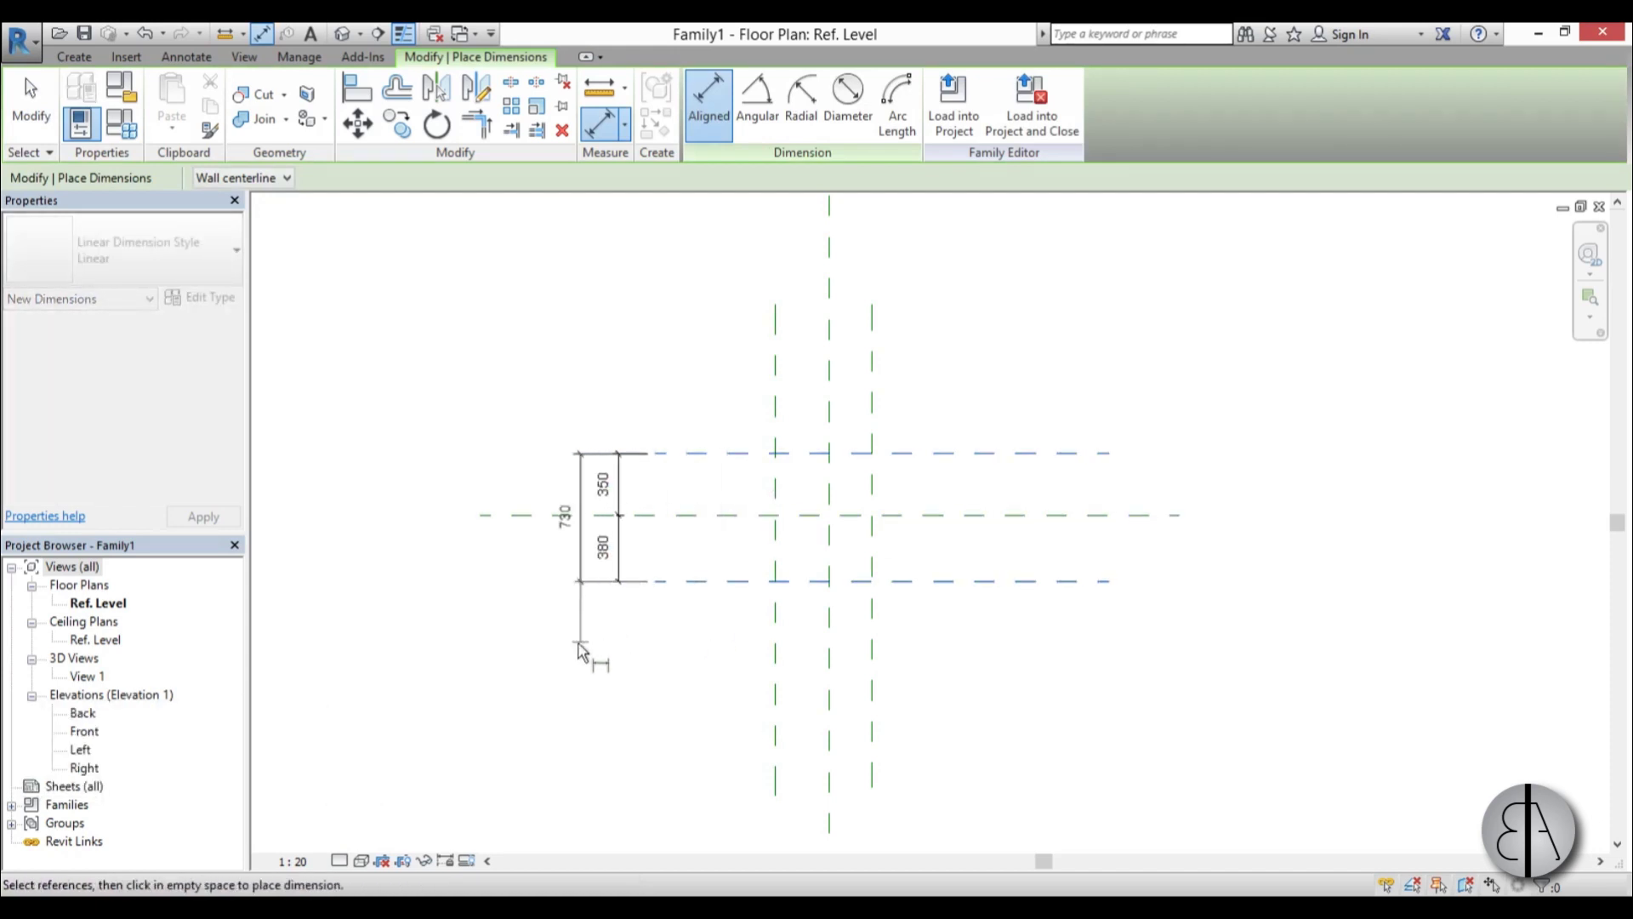
left_click(555, 656)
scroll(601, 572, "up", 2)
key("Escape")
Apply the equality constraint to the chained dimension so the outer horizontal planes are equally spaced about the centre plane
left_click(625, 555)
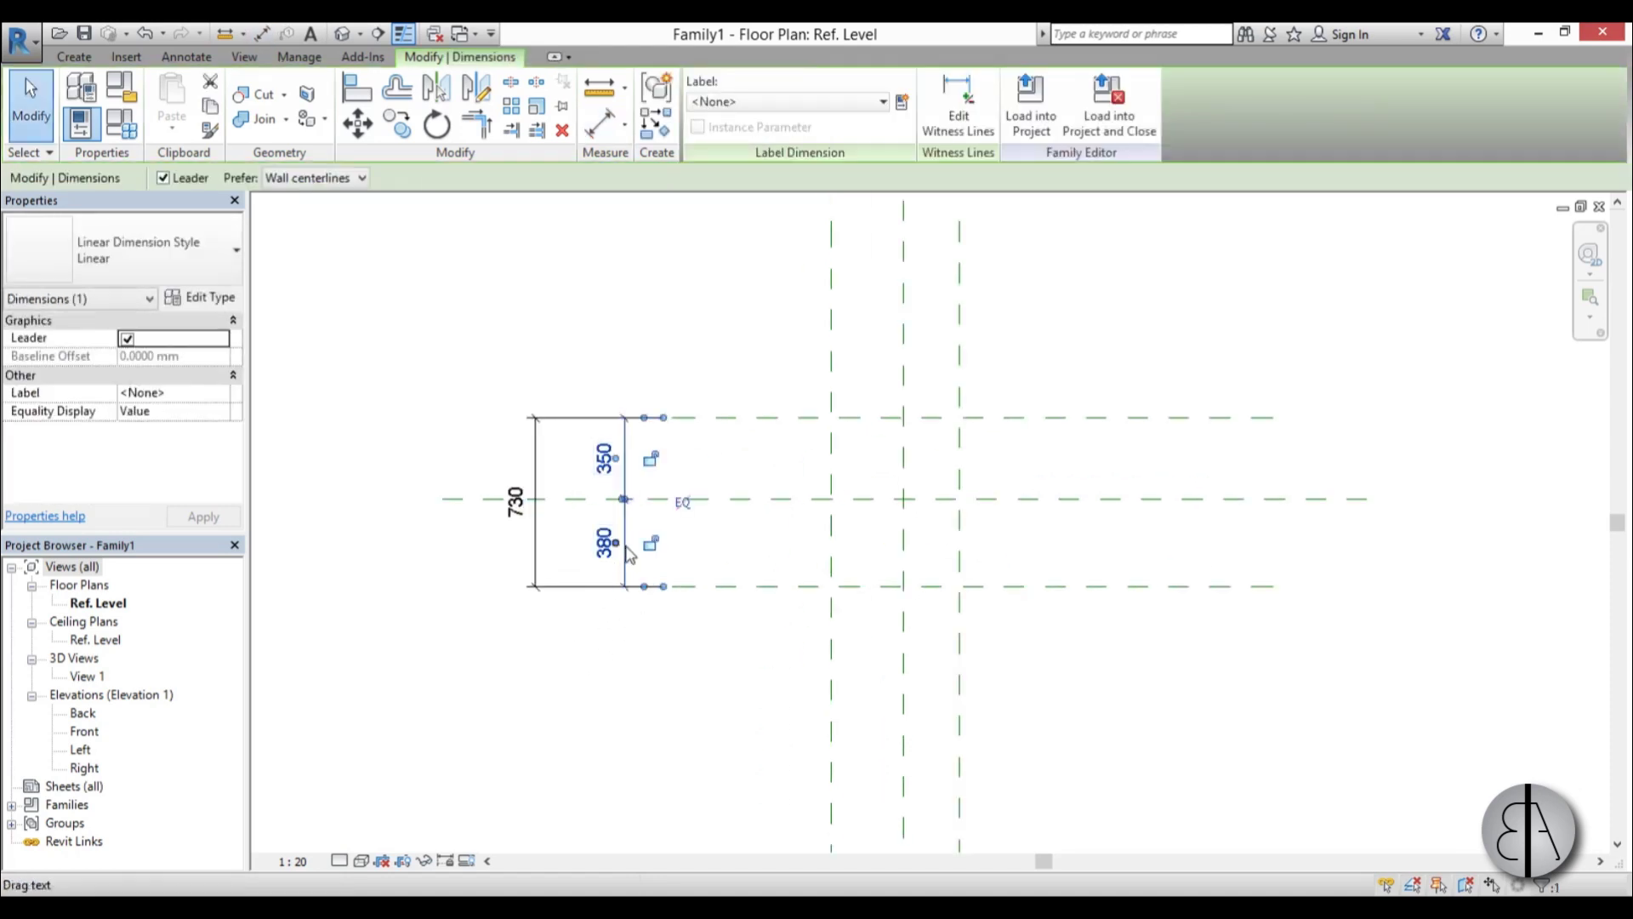
left_click(684, 503)
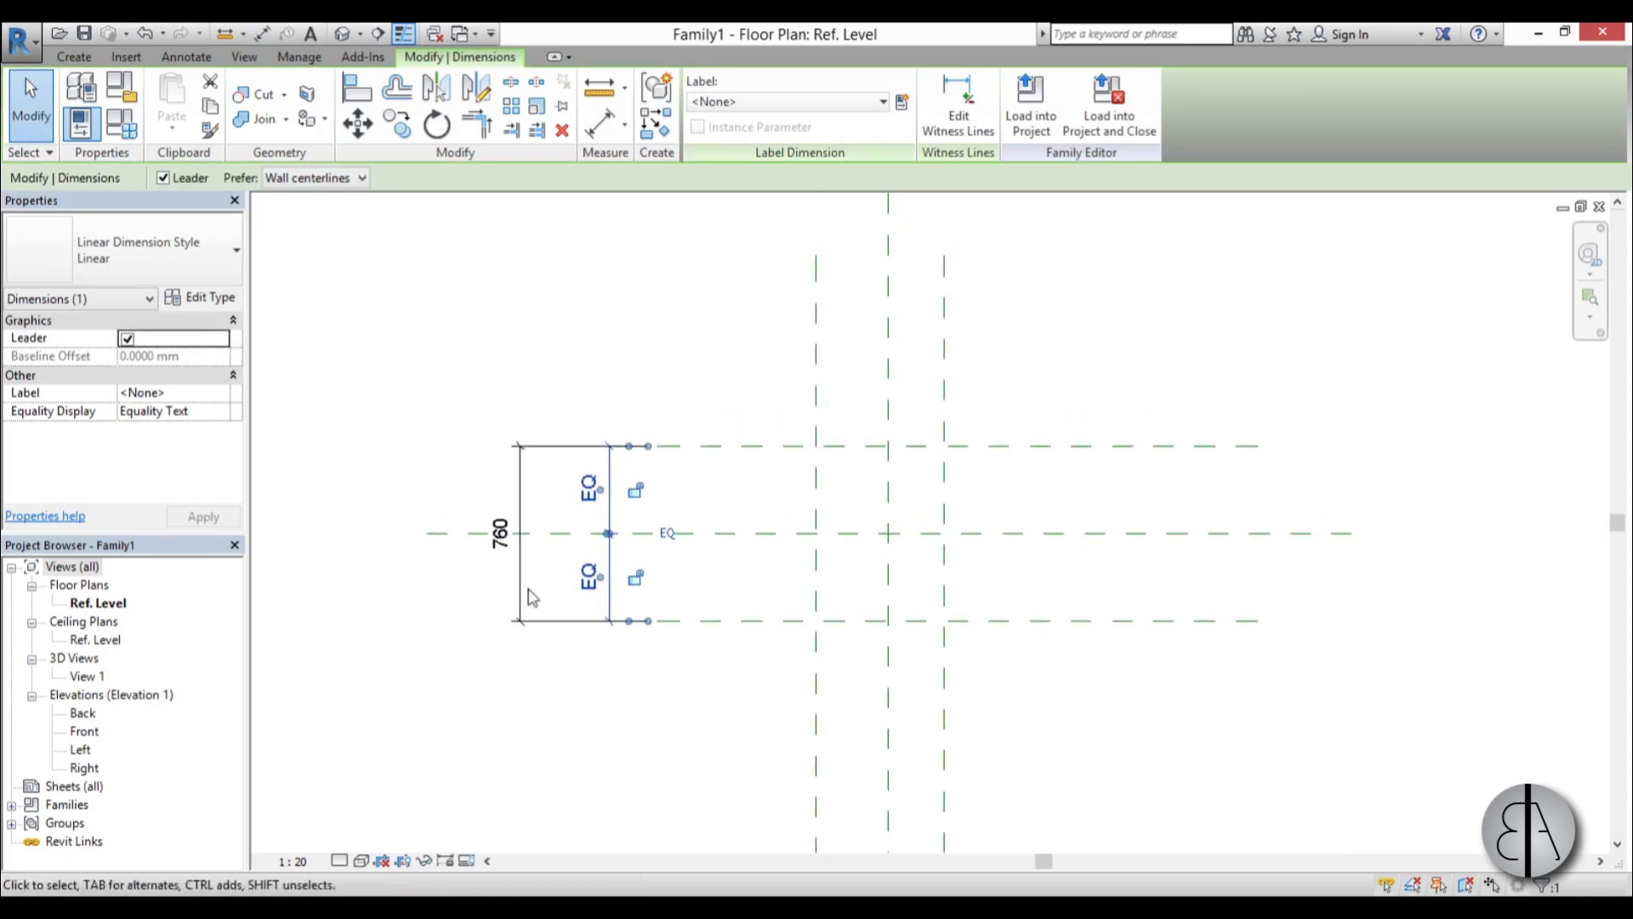
left_click(515, 577)
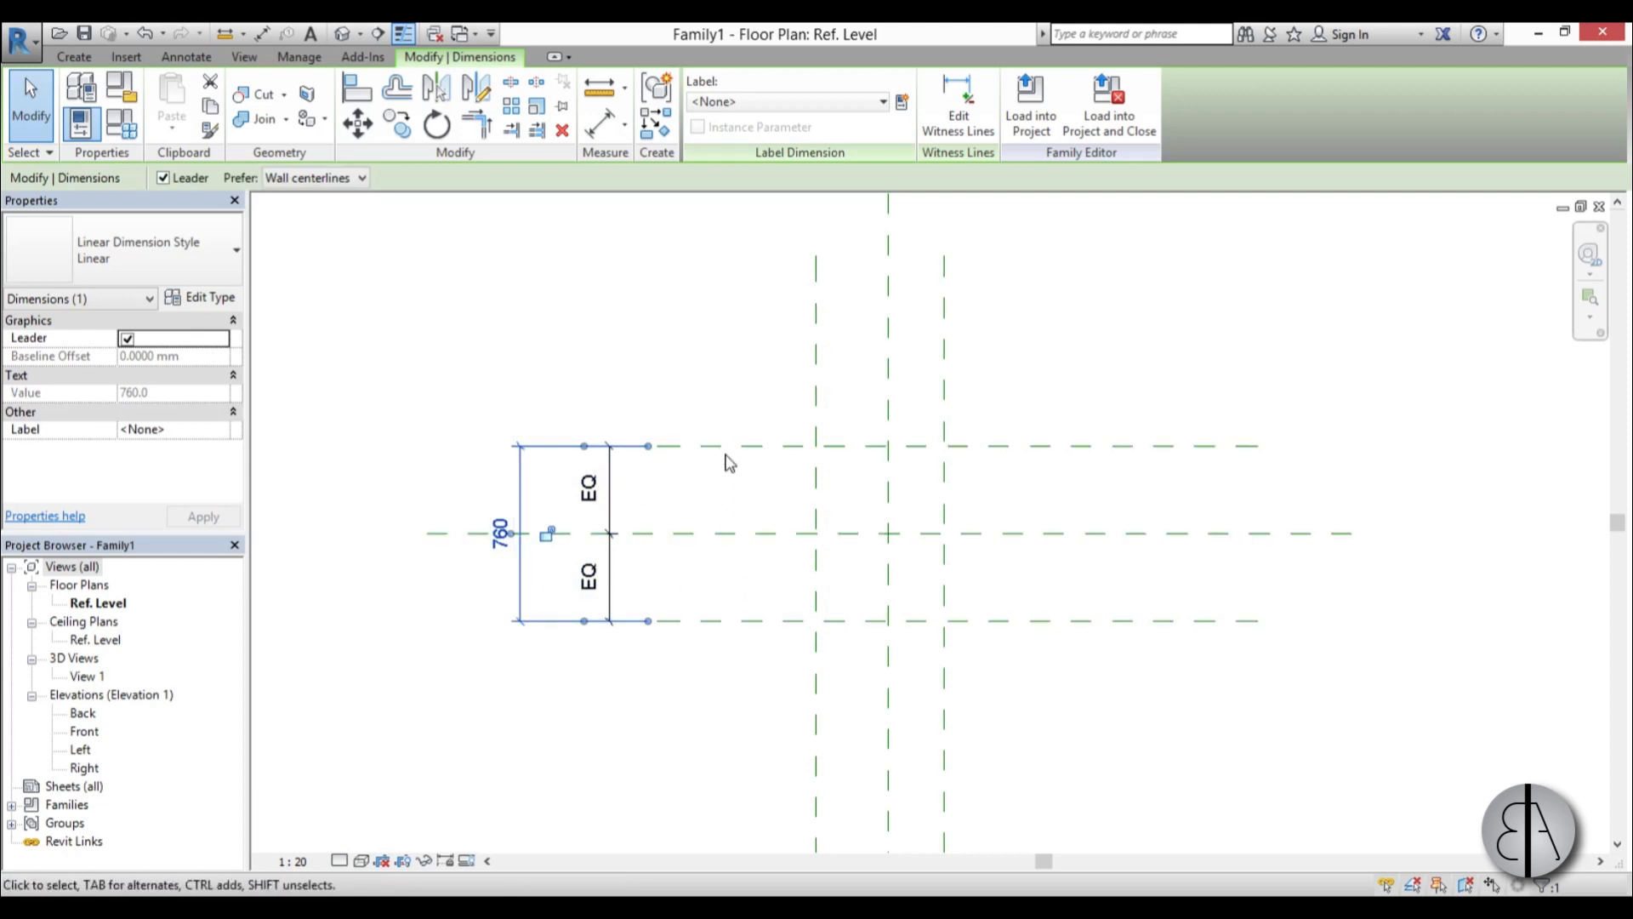
middle_click_drag(729, 600, 686, 624)
scroll(780, 558, "down", 1)
left_click(779, 548)
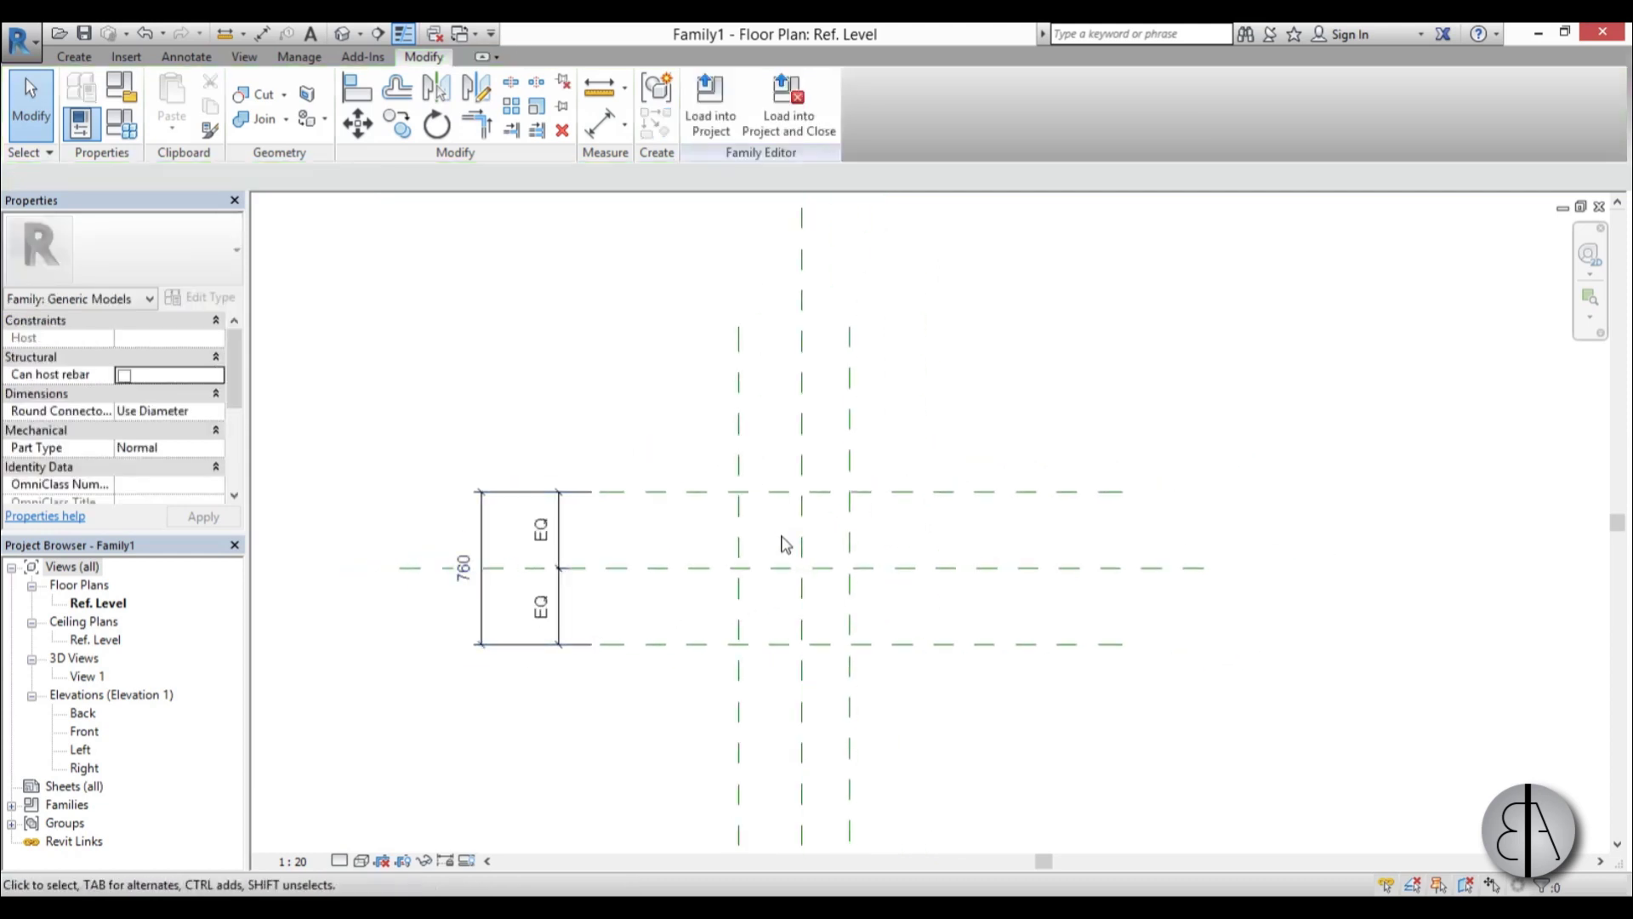
Dimension the three vertical reference planes in one aligned chain above the horizontal planes and constrain the two spacings as equal
key("d")
key("i")
left_click(716, 534)
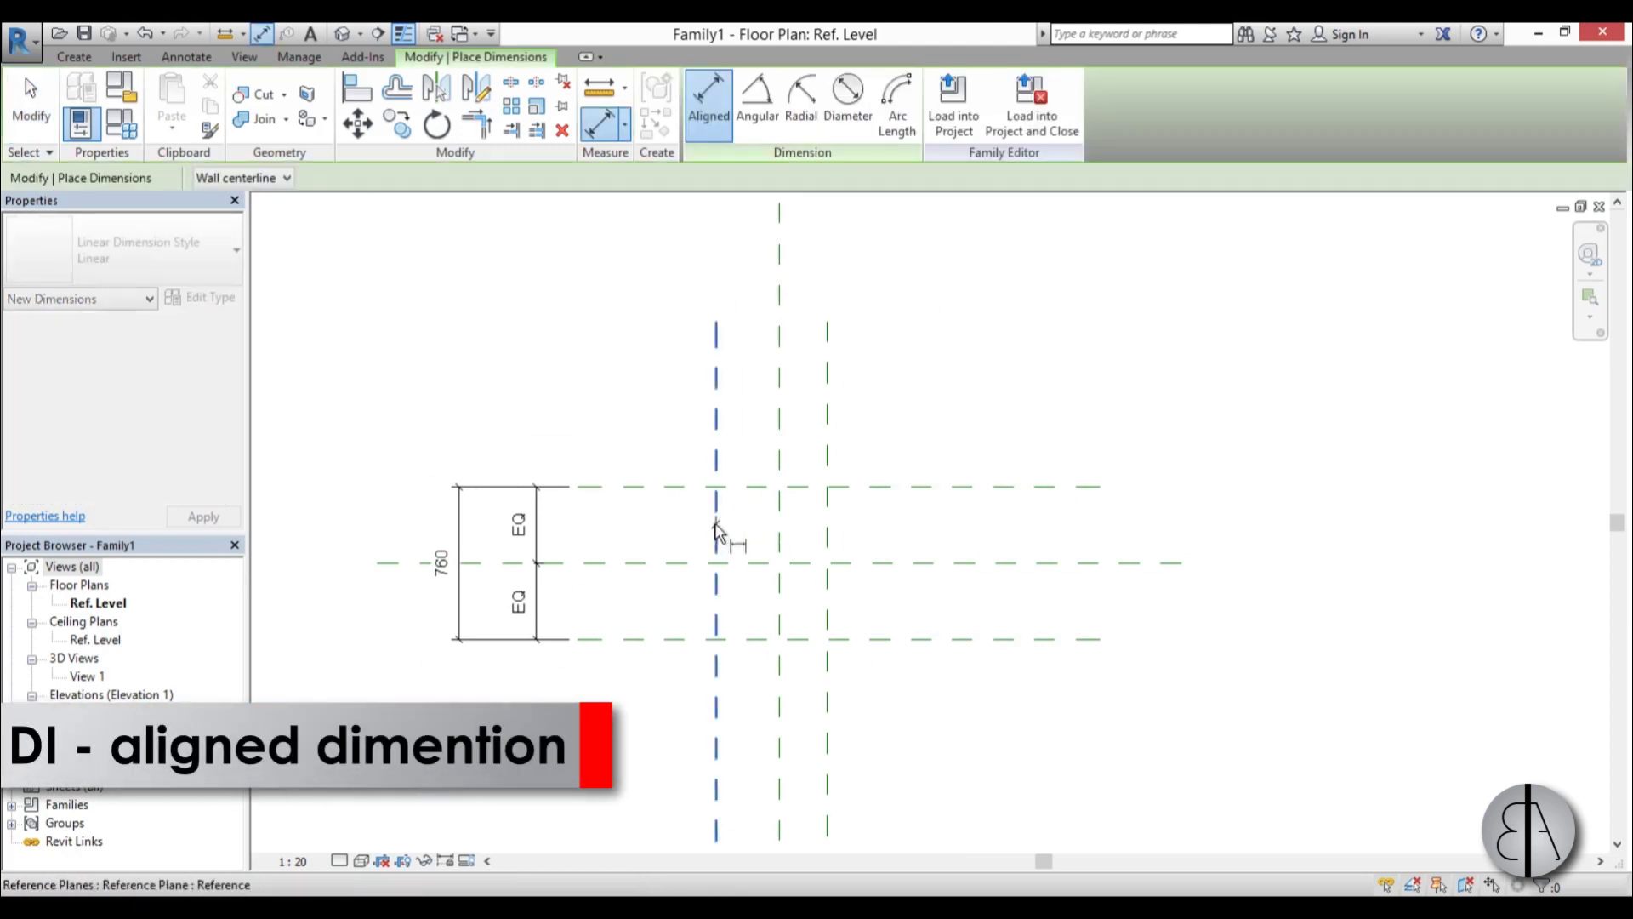
left_click(780, 535)
left_click(826, 533)
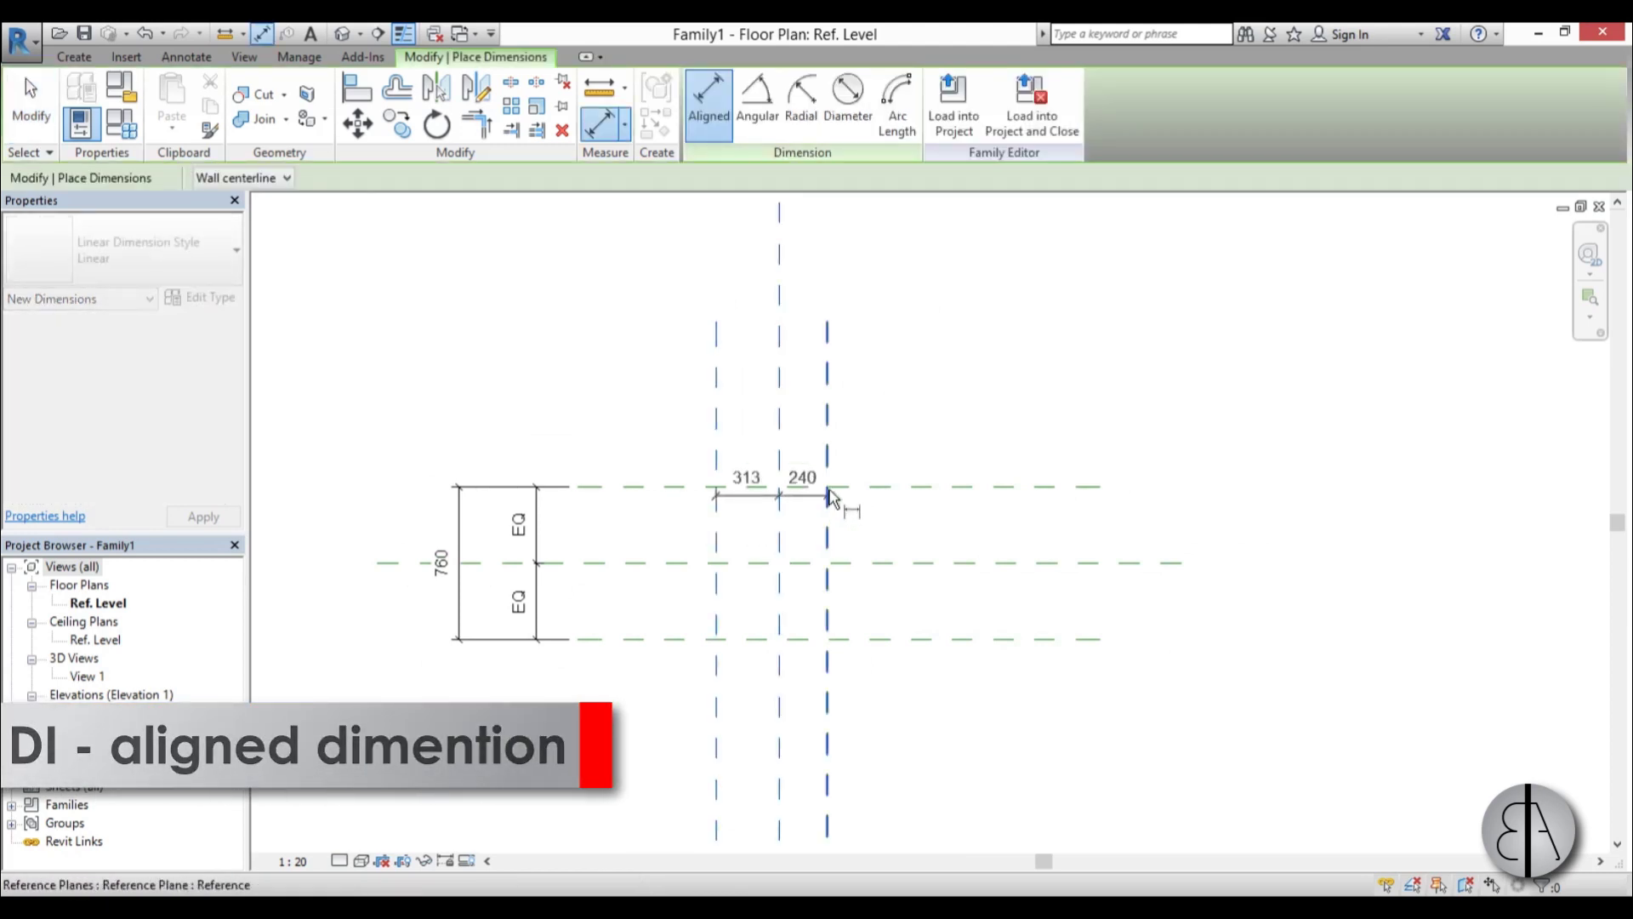
left_click(871, 380)
left_click(771, 327)
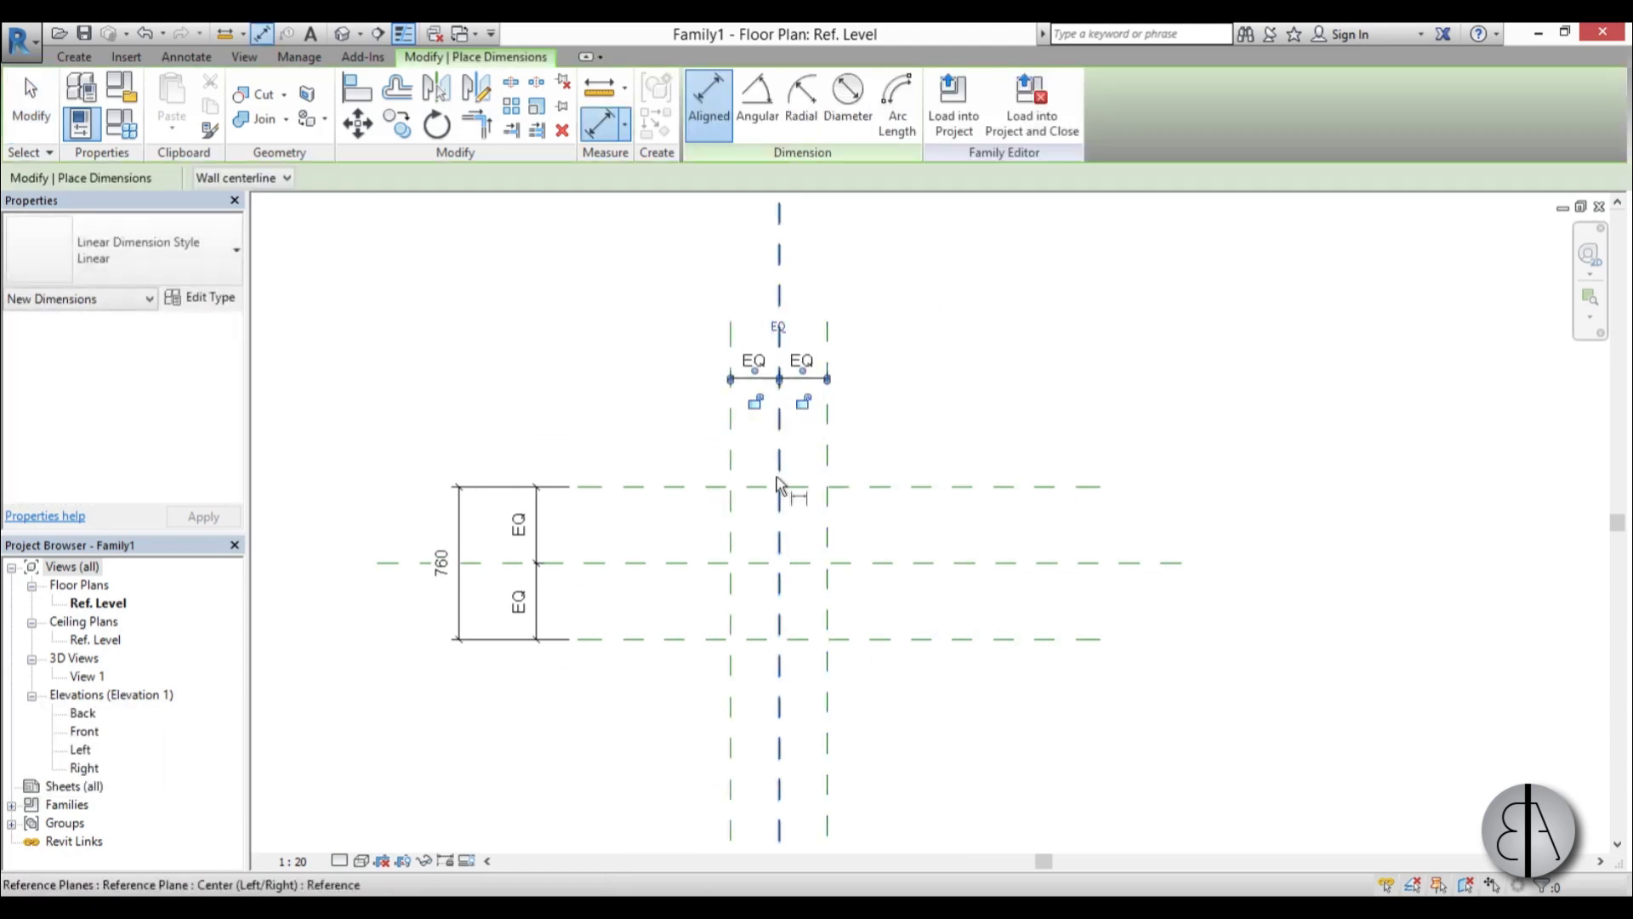
Add an overall aligned dimension between the two outer vertical reference planes, above the equality-constrained chain
left_click(732, 542)
left_click(826, 539)
left_click(915, 317)
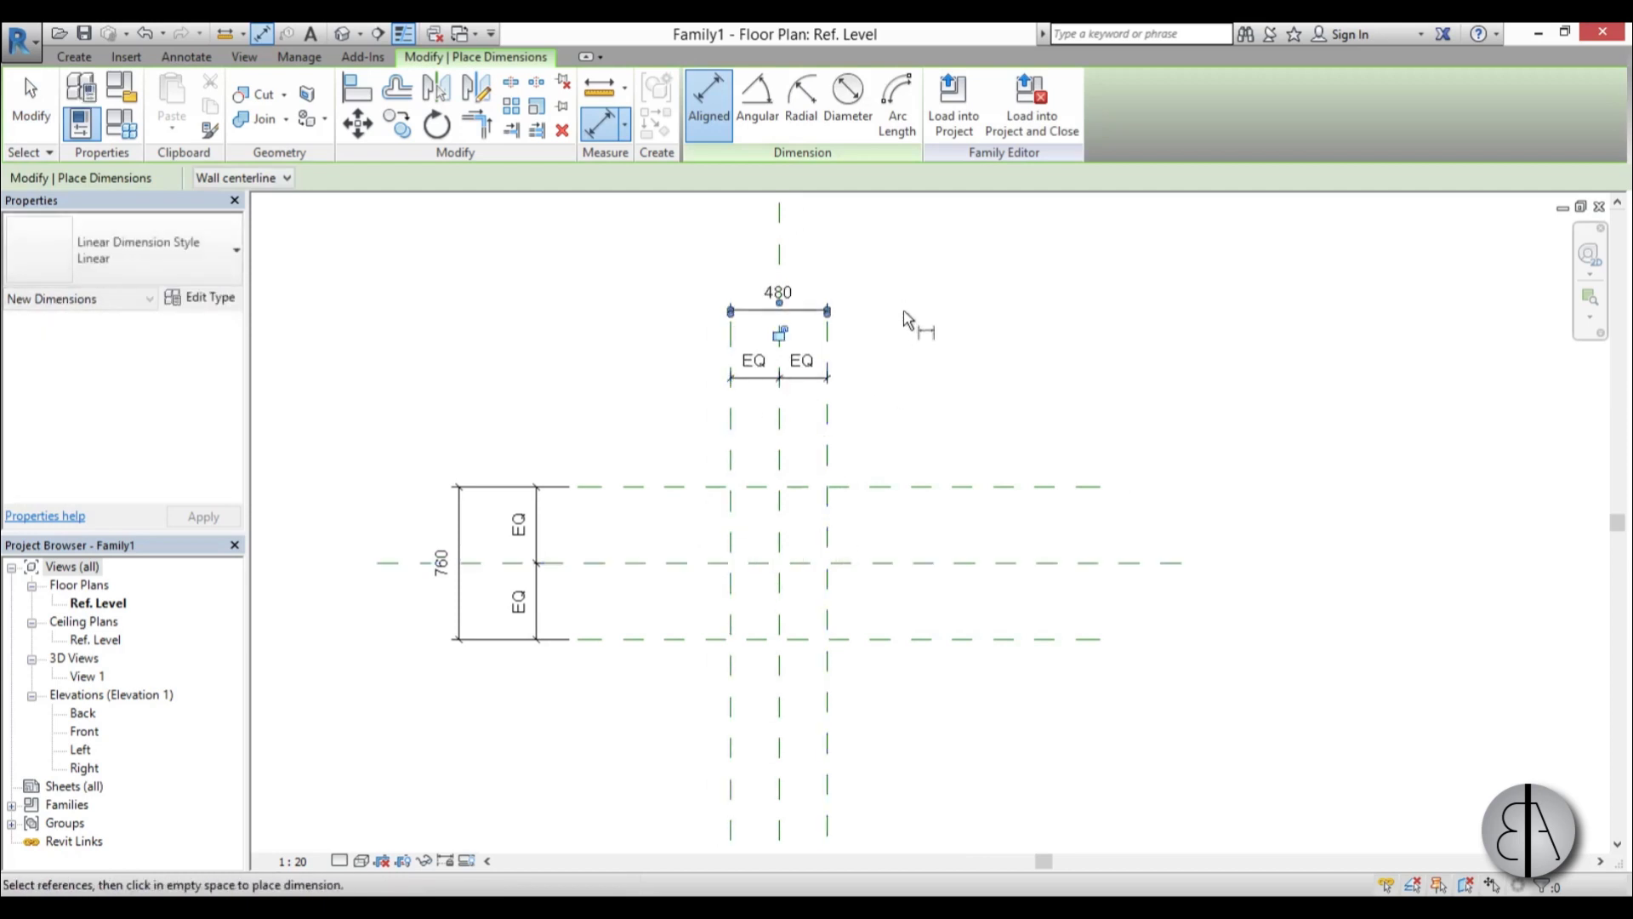
key("Escape")
key("Escape")
Label both overall plan dimensions with a new family type parameter named "seat size"
left_click(778, 293)
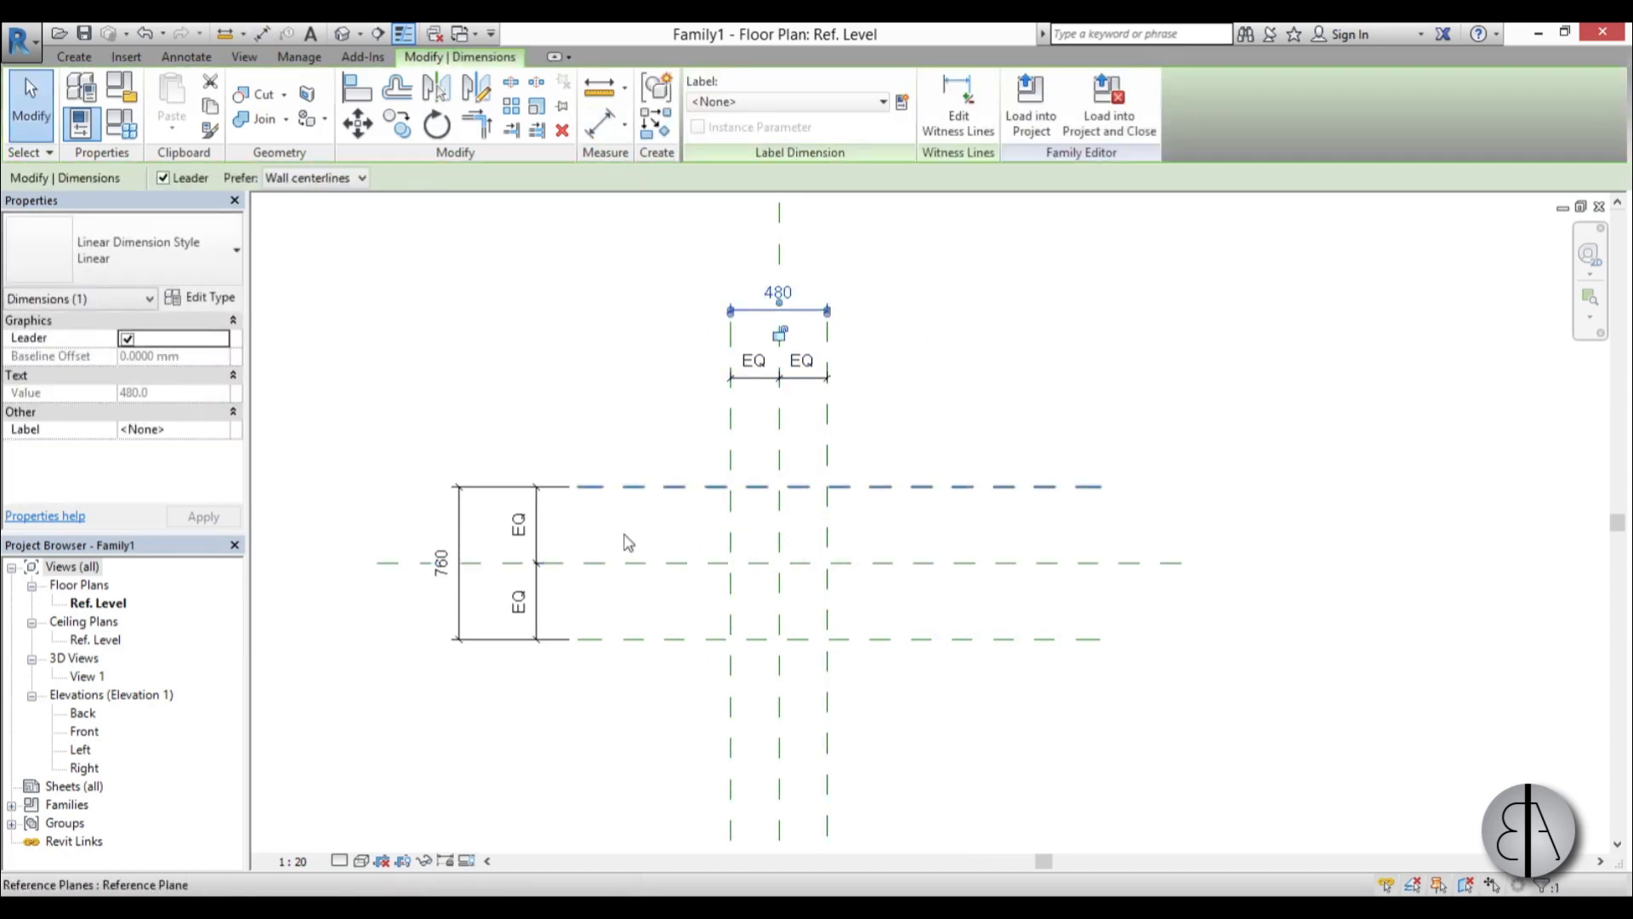
left_click(467, 602, "ctrl")
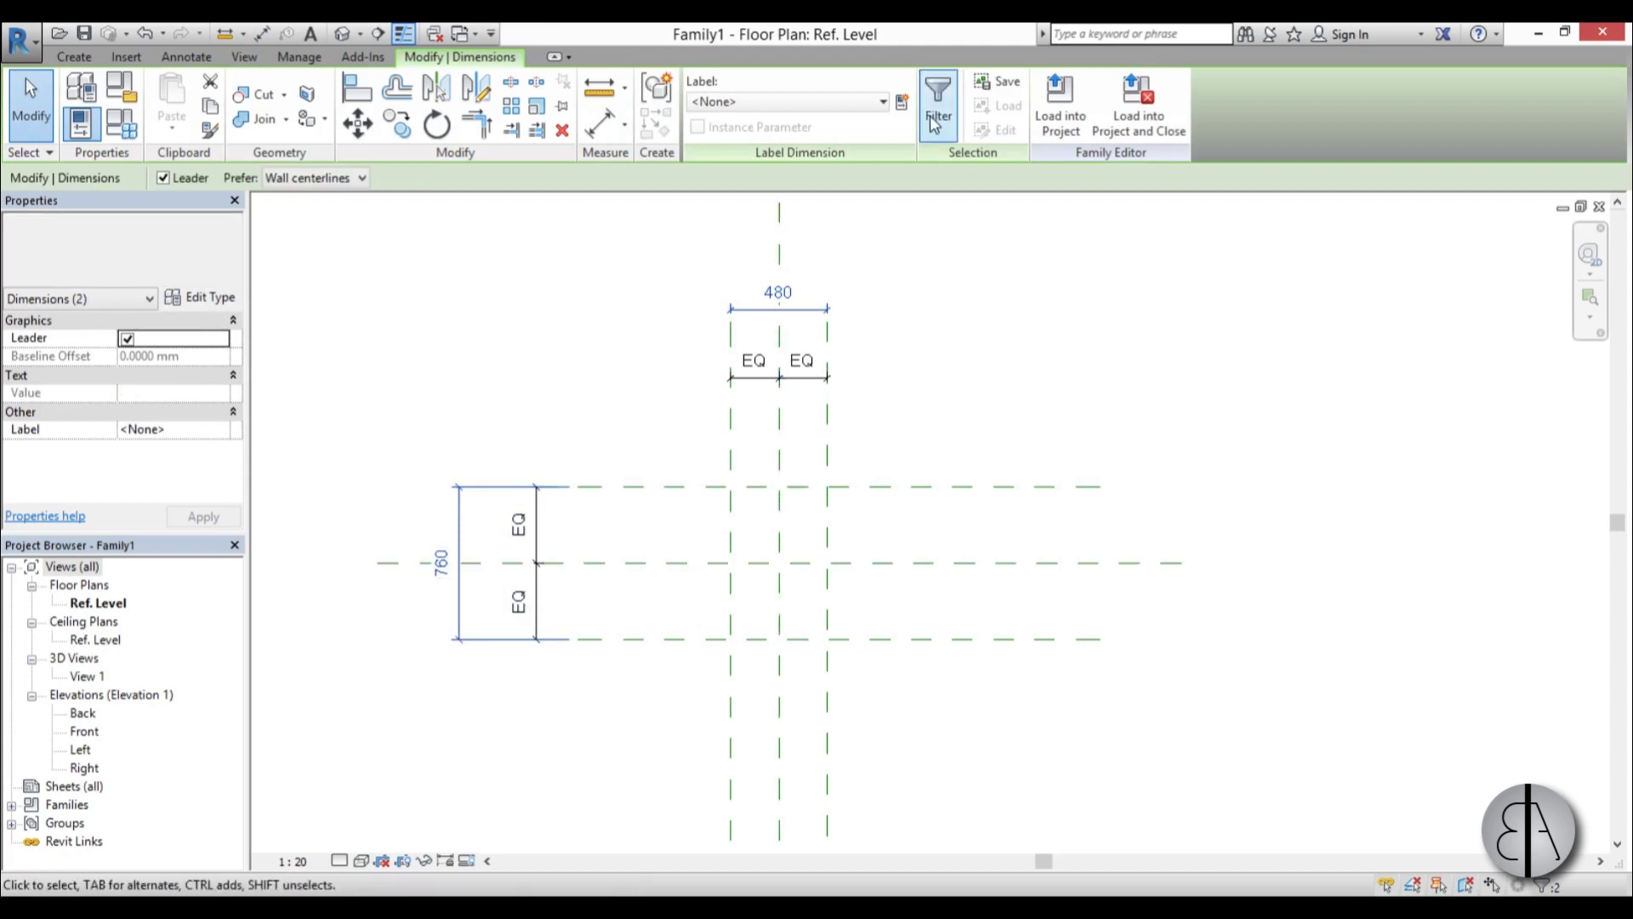
left_click(904, 104)
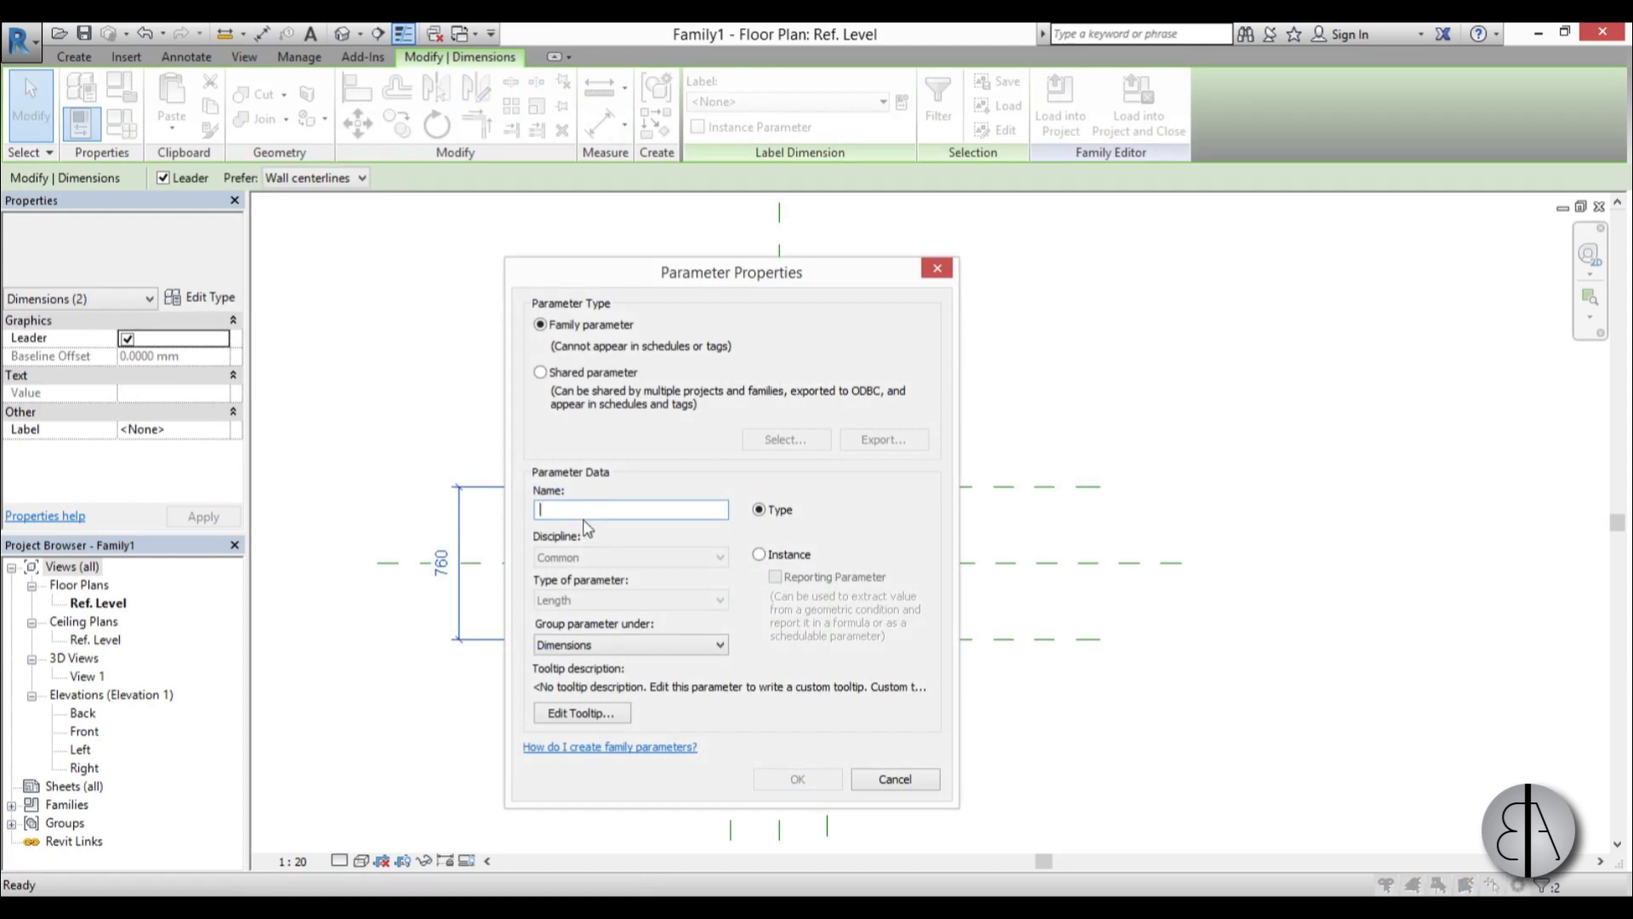
type("seat size")
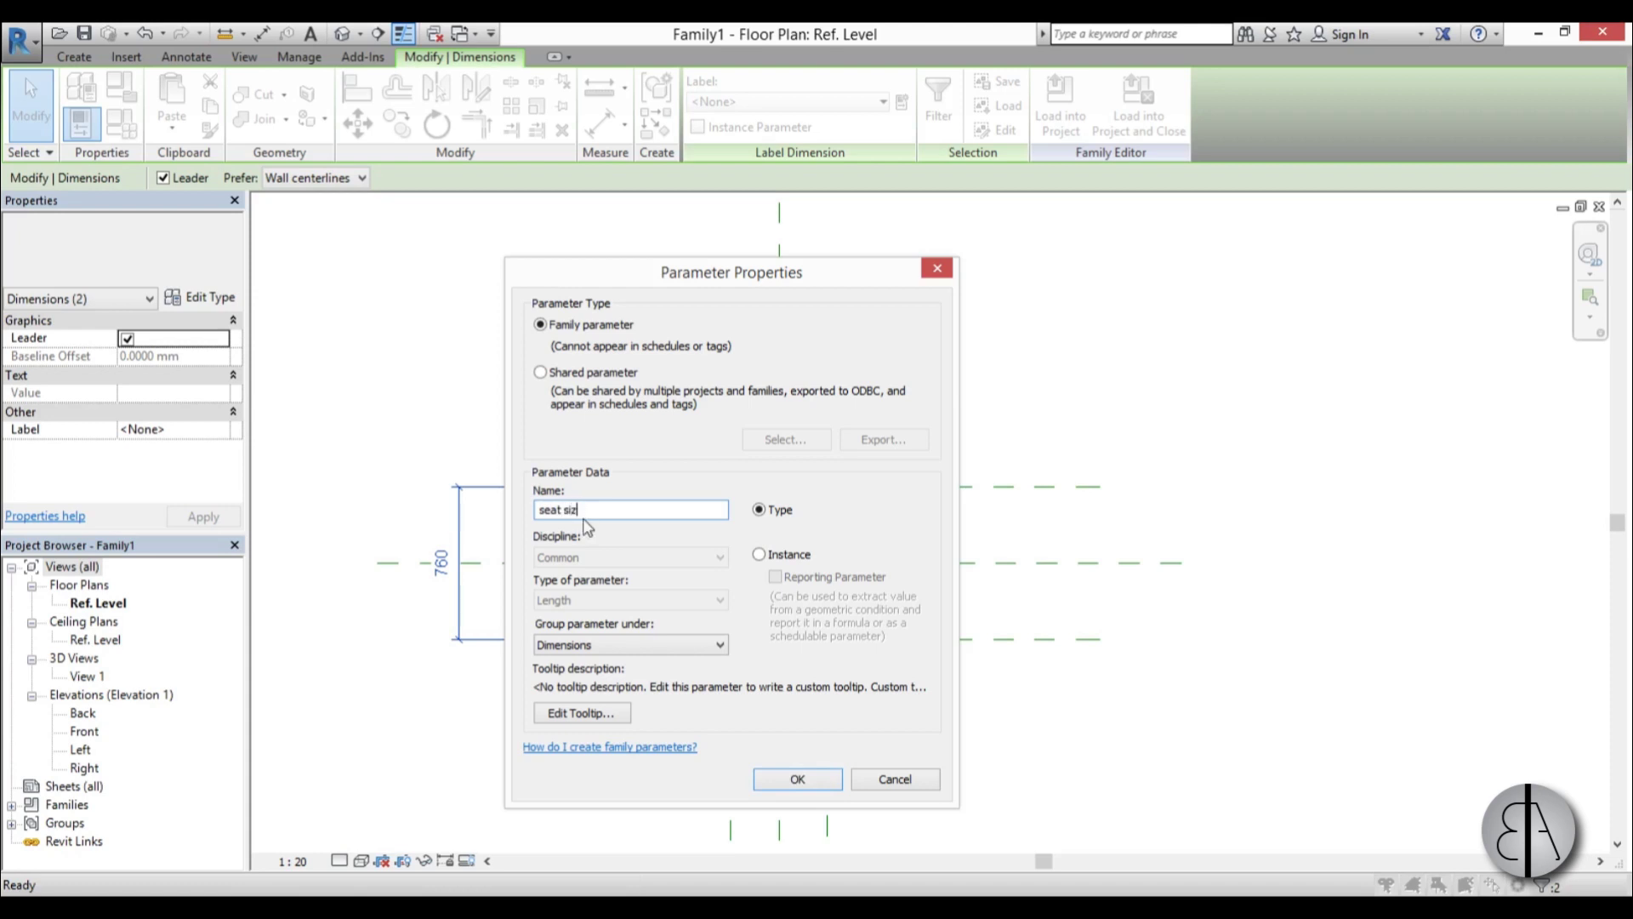
left_click(798, 779)
Set the seat size parameter to 400 in the Family Types and apply it to the family
left_click(121, 126)
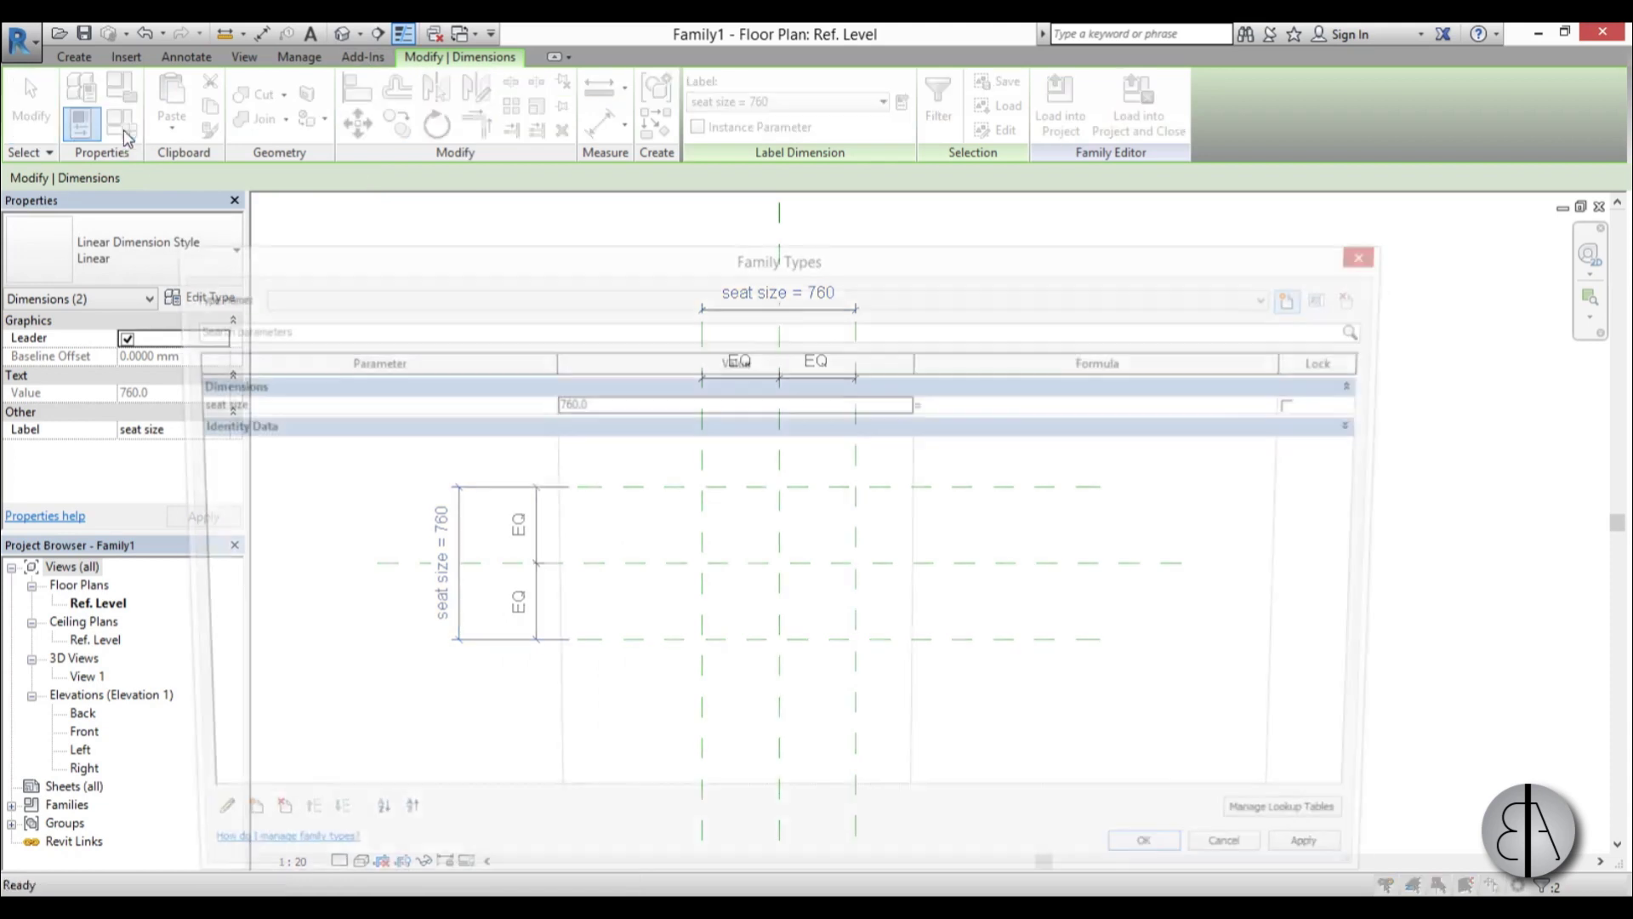
left_click_drag(466, 270, 425, 193)
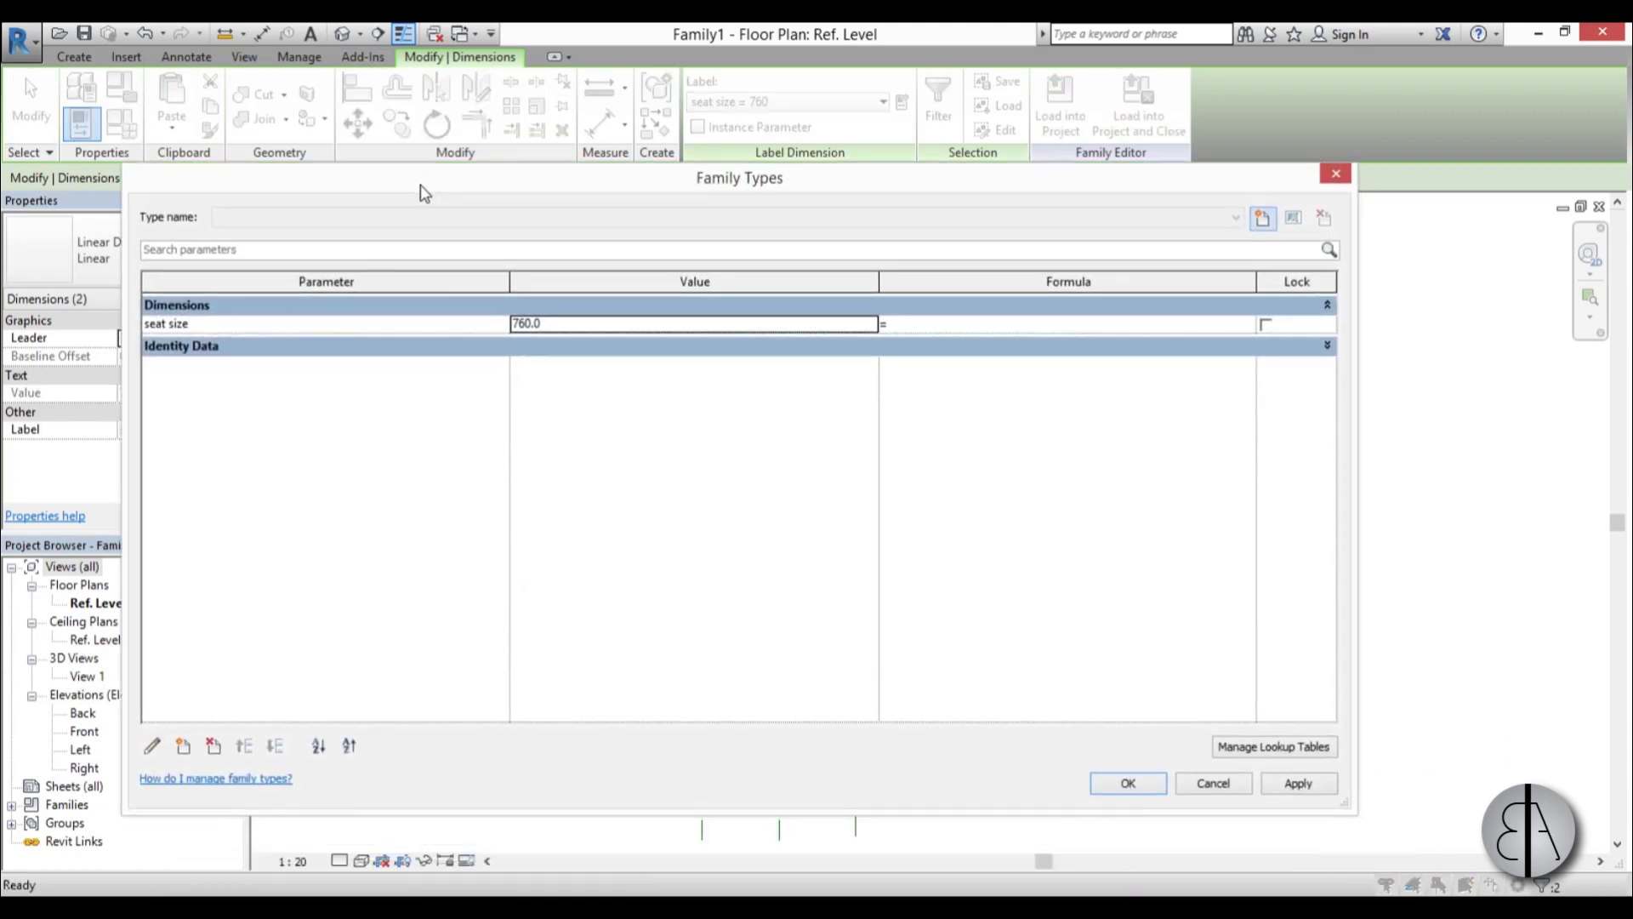
left_click(583, 325)
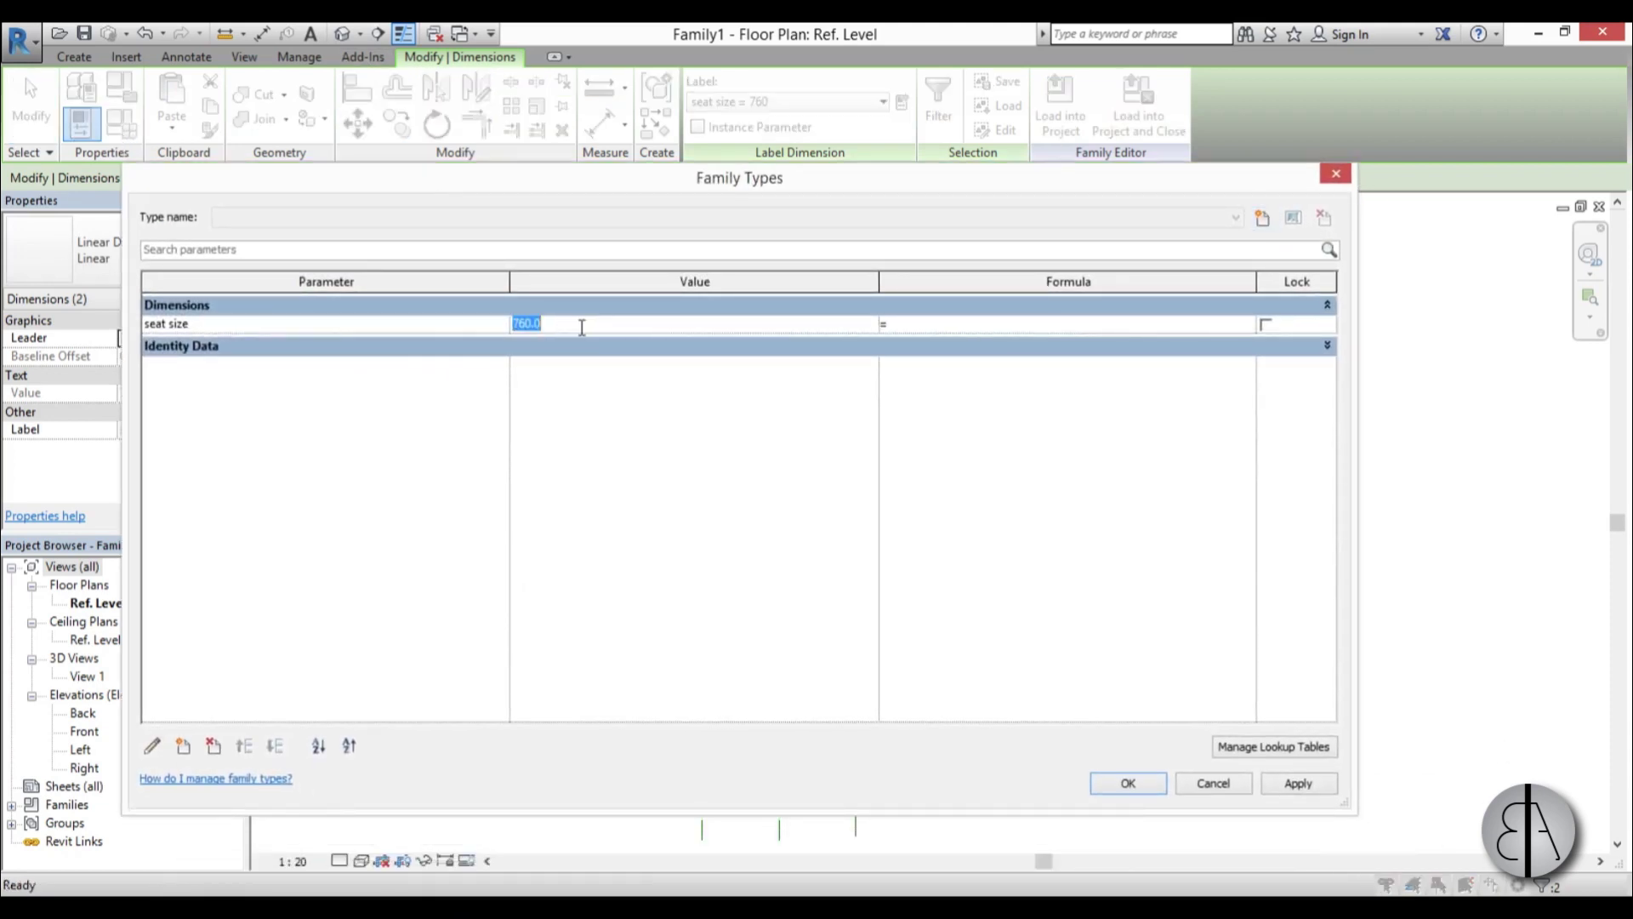
left_click(1299, 784)
left_click(1123, 782)
scroll(743, 593, "up", 1)
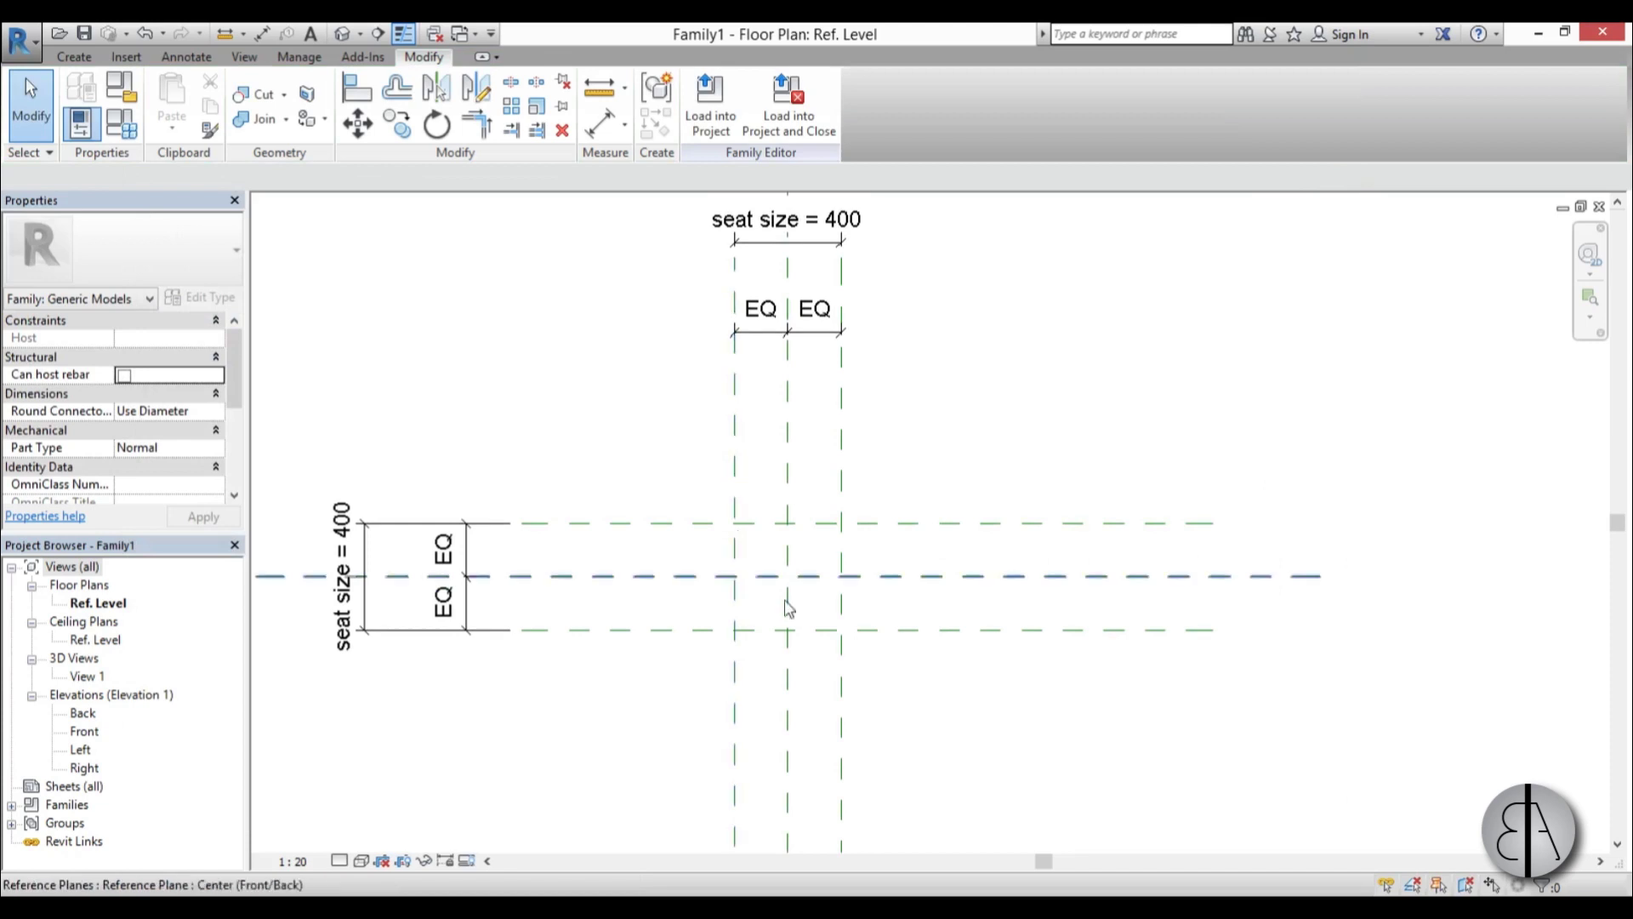
middle_click_drag(881, 653, 865, 595)
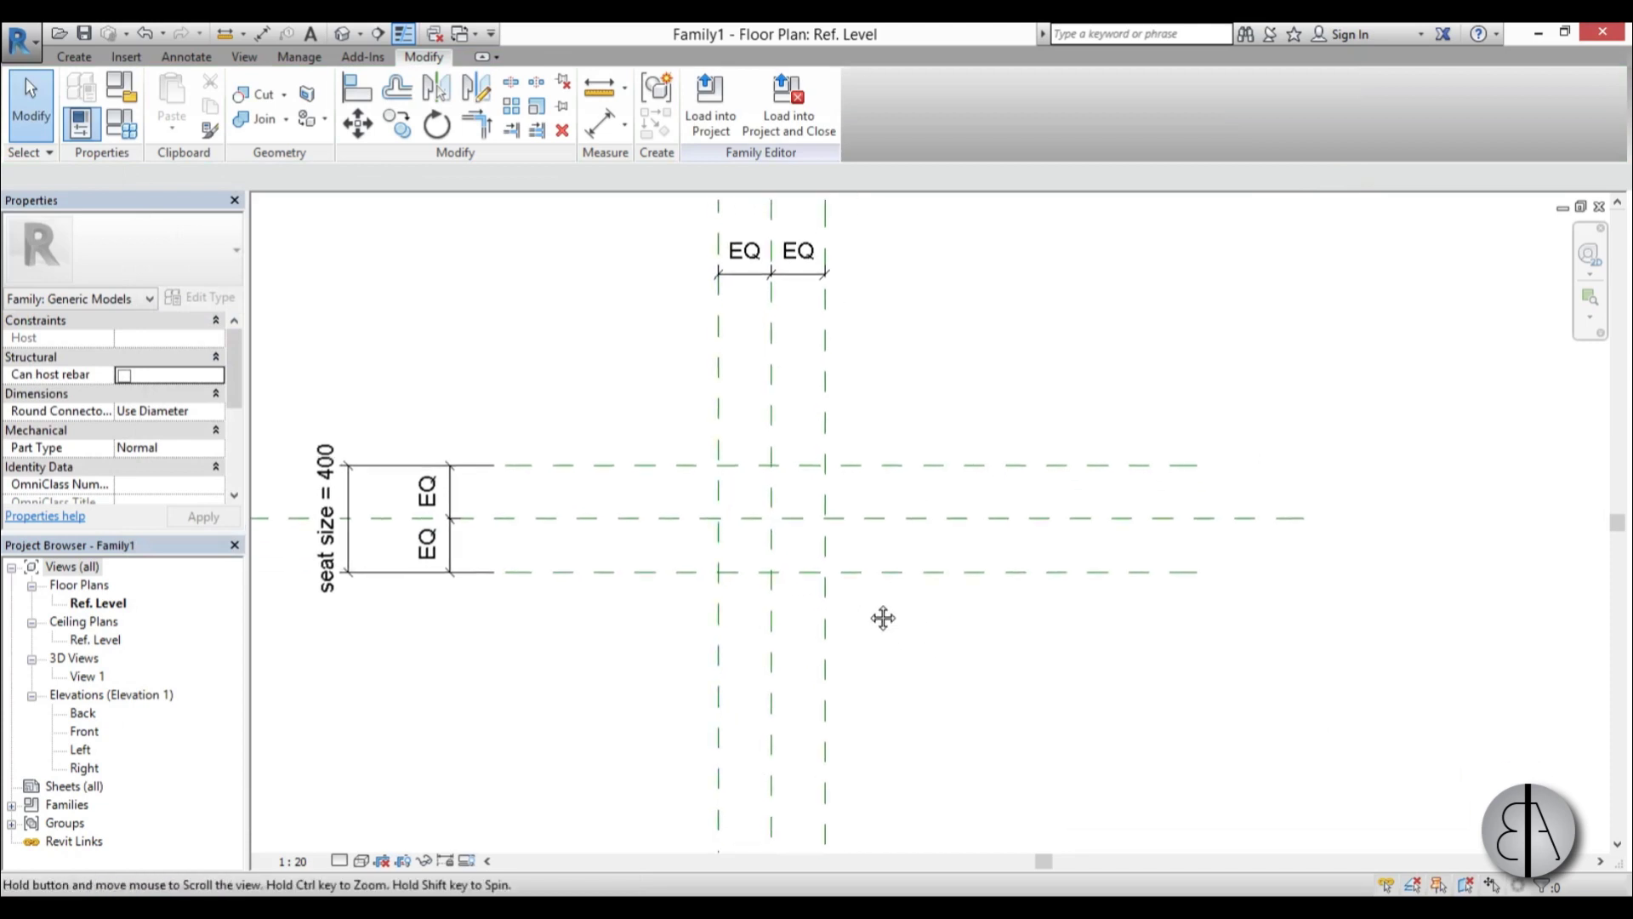
In the Front elevation, draw a horizontal reference plane about 380 mm above Ref. Level, crossing the vertical planes
double_click(84, 732)
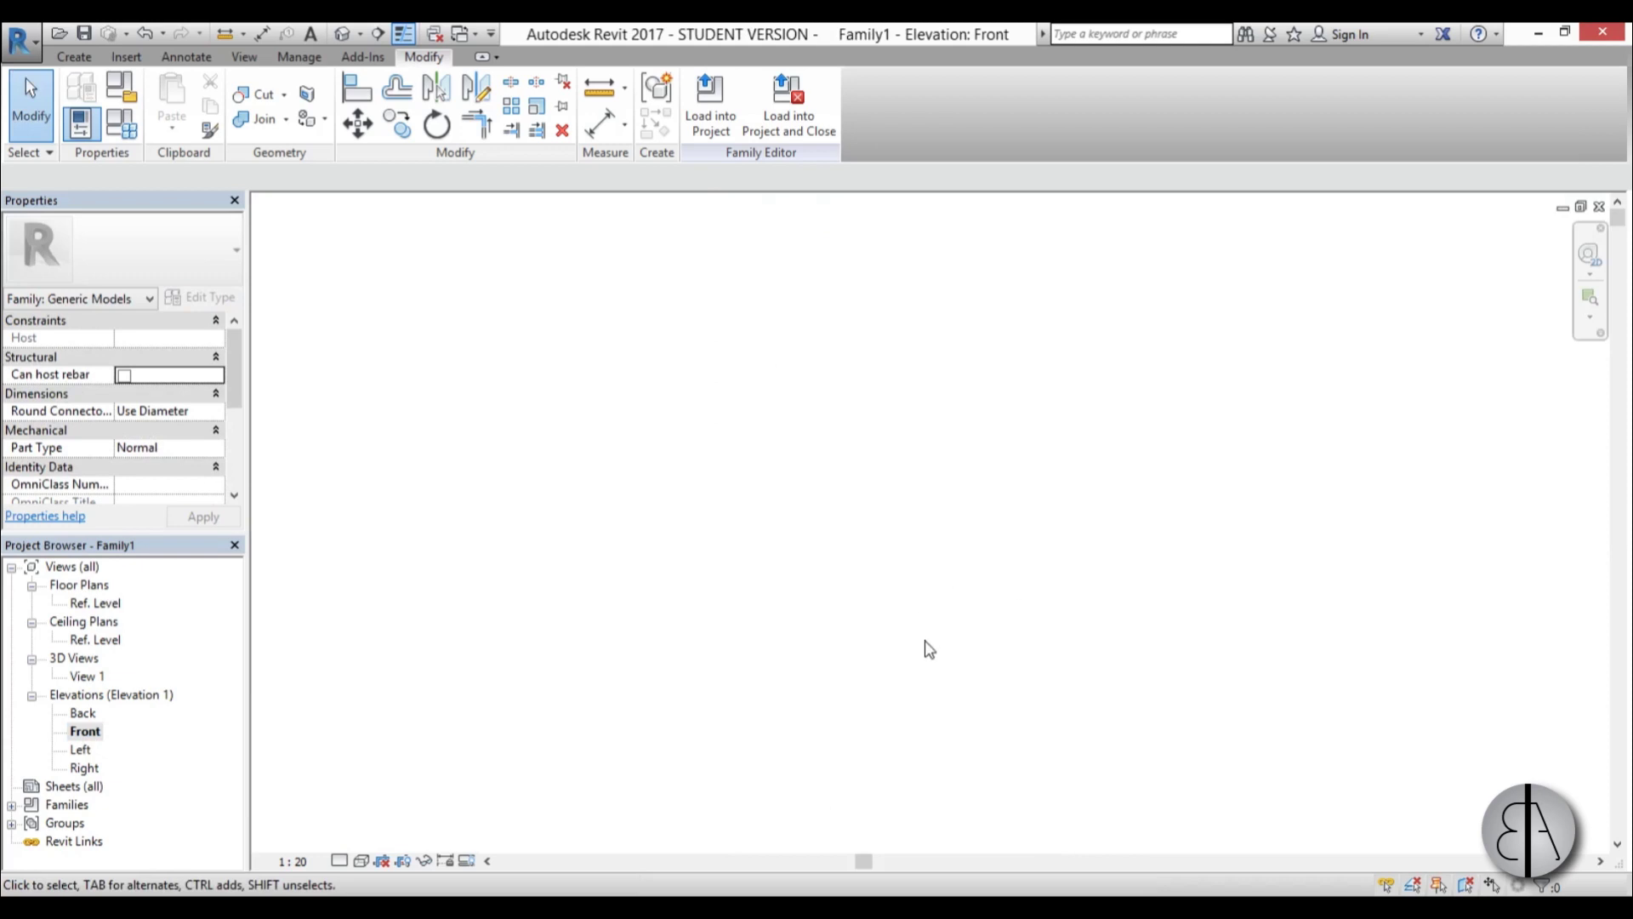
mouse_move(911, 722)
middle_mouse_down()
mouse_move(966, 754)
mouse_move(885, 733)
middle_mouse_up()
scroll(864, 670, "up", 3)
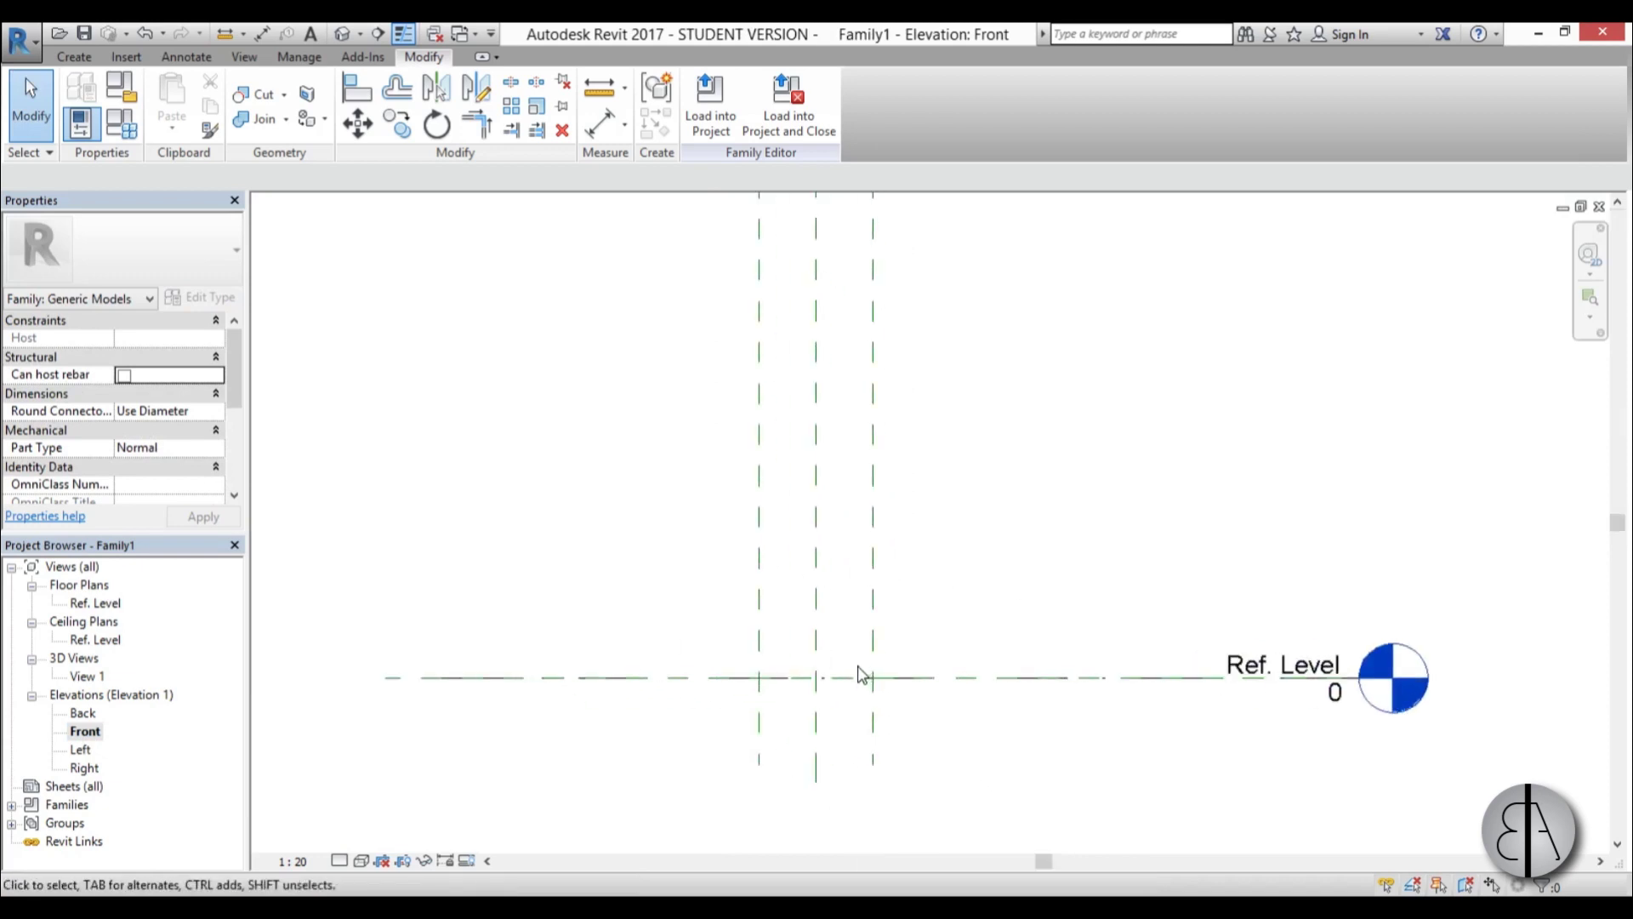
left_click(872, 602)
middle_click_drag(971, 555, 934, 564)
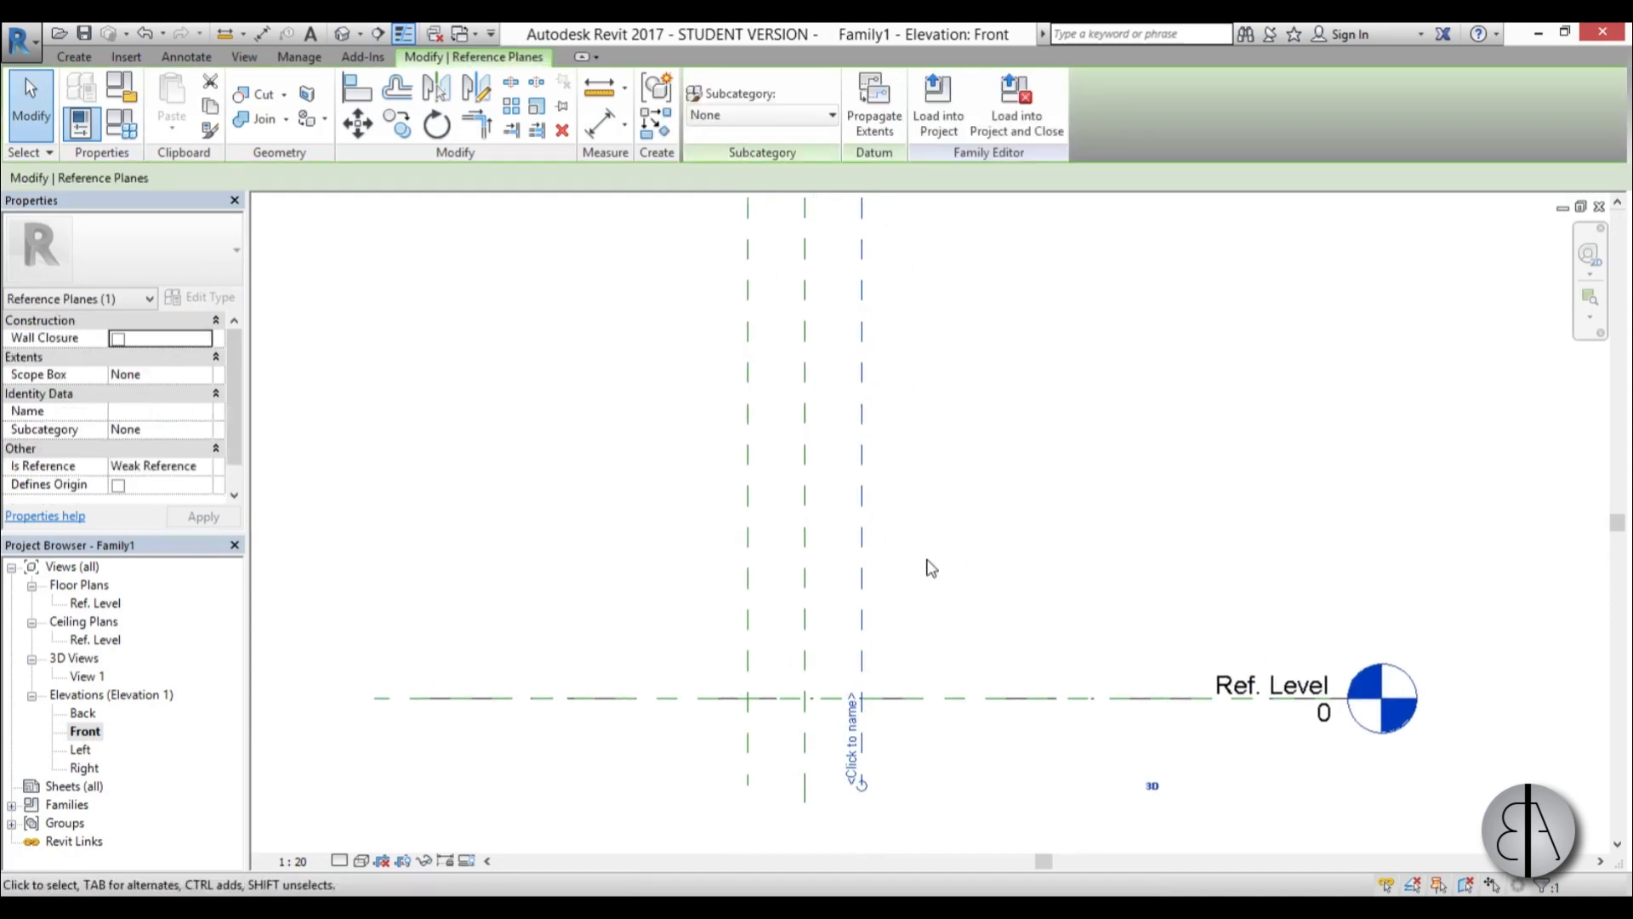
key("c")
key("s")
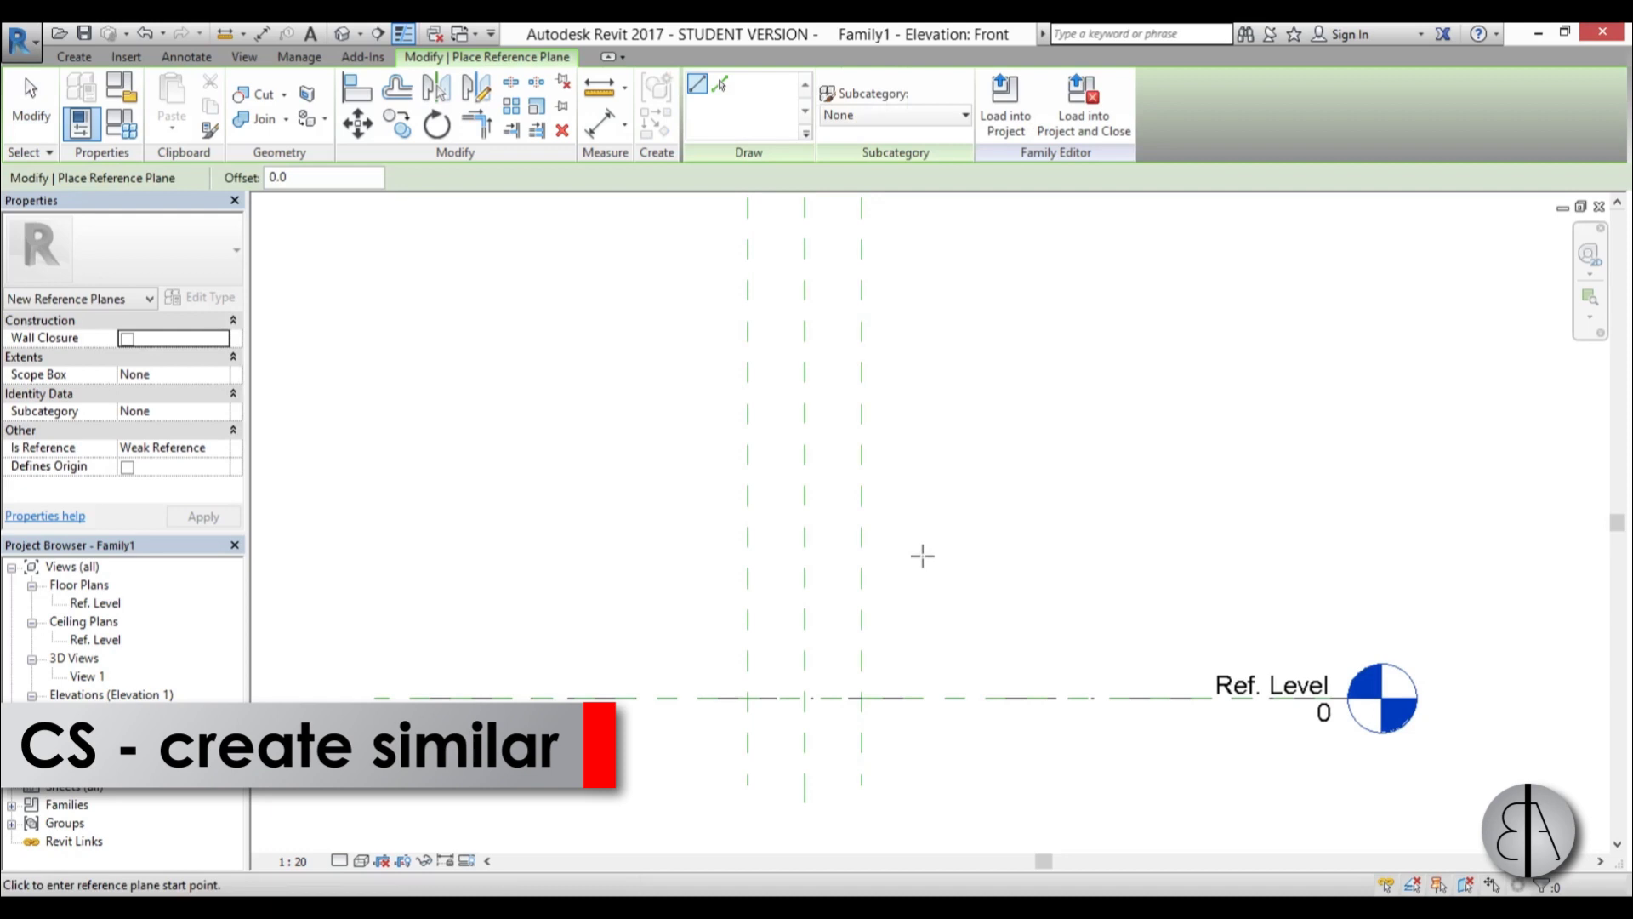
left_click(533, 589)
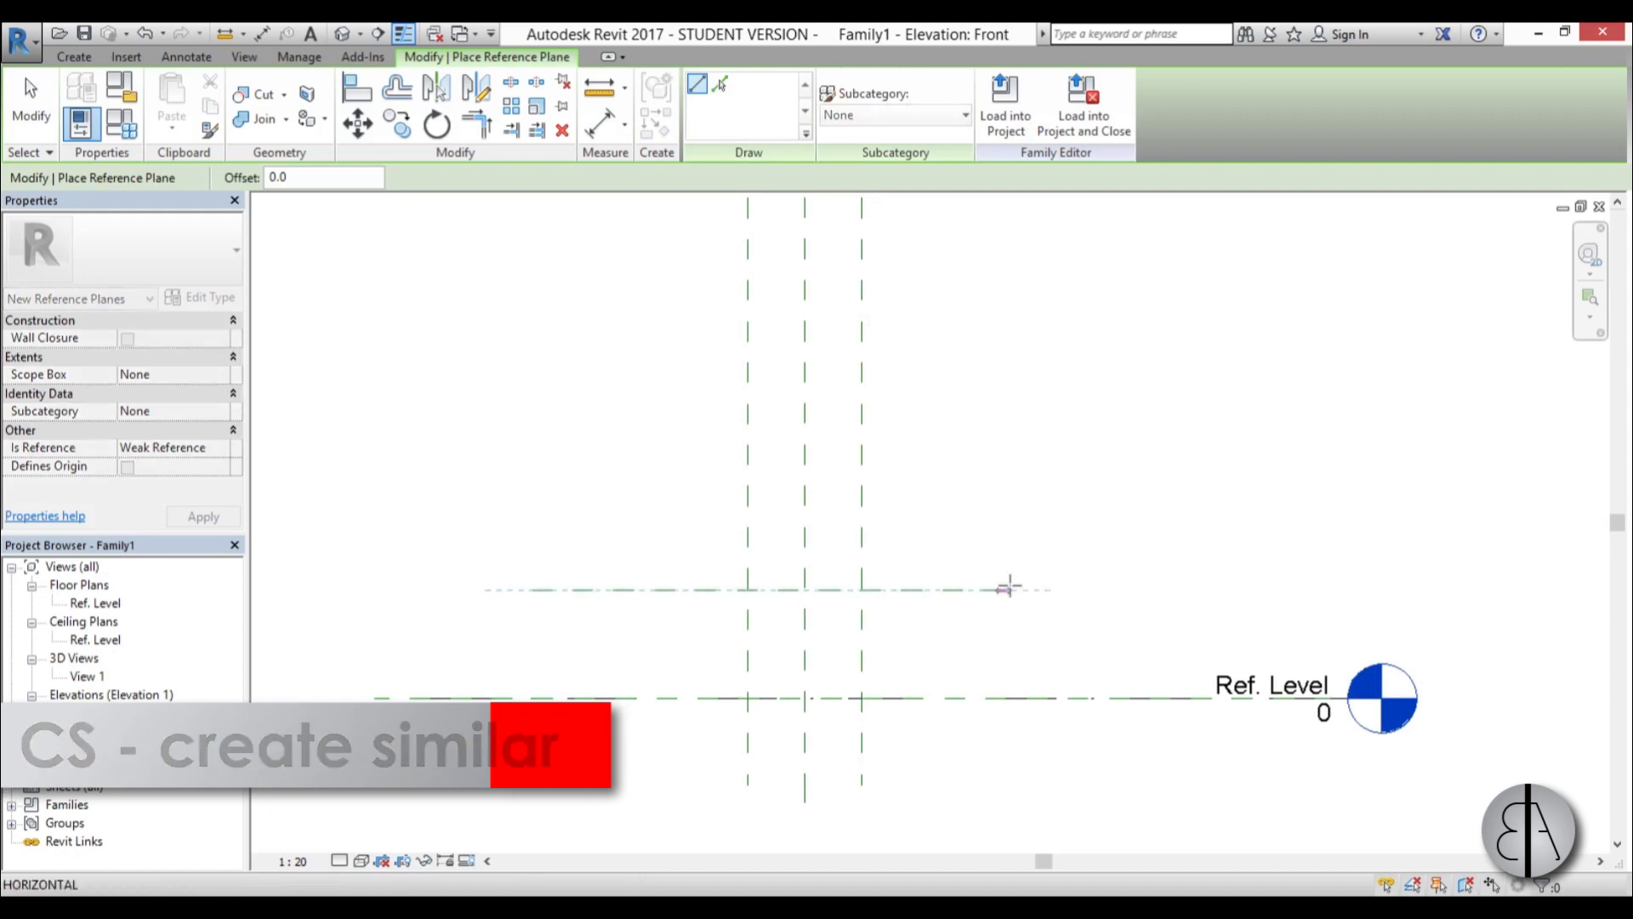
left_click(1080, 588)
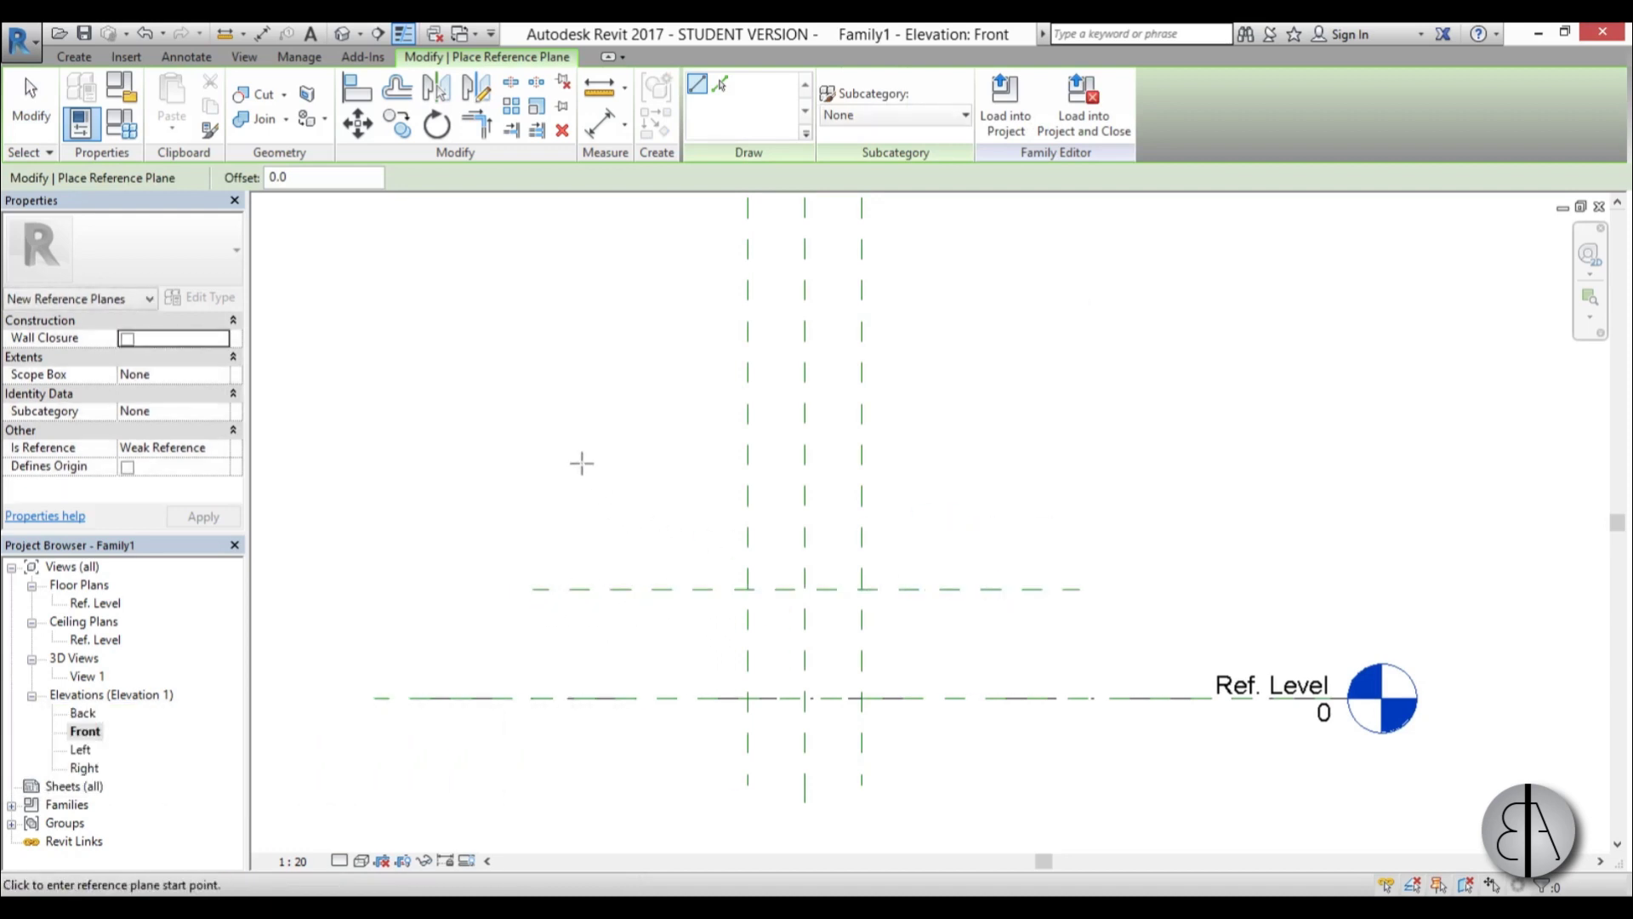
Draw a second horizontal reference plane about 440 mm above the first one and finish placing planes
left_click(546, 464)
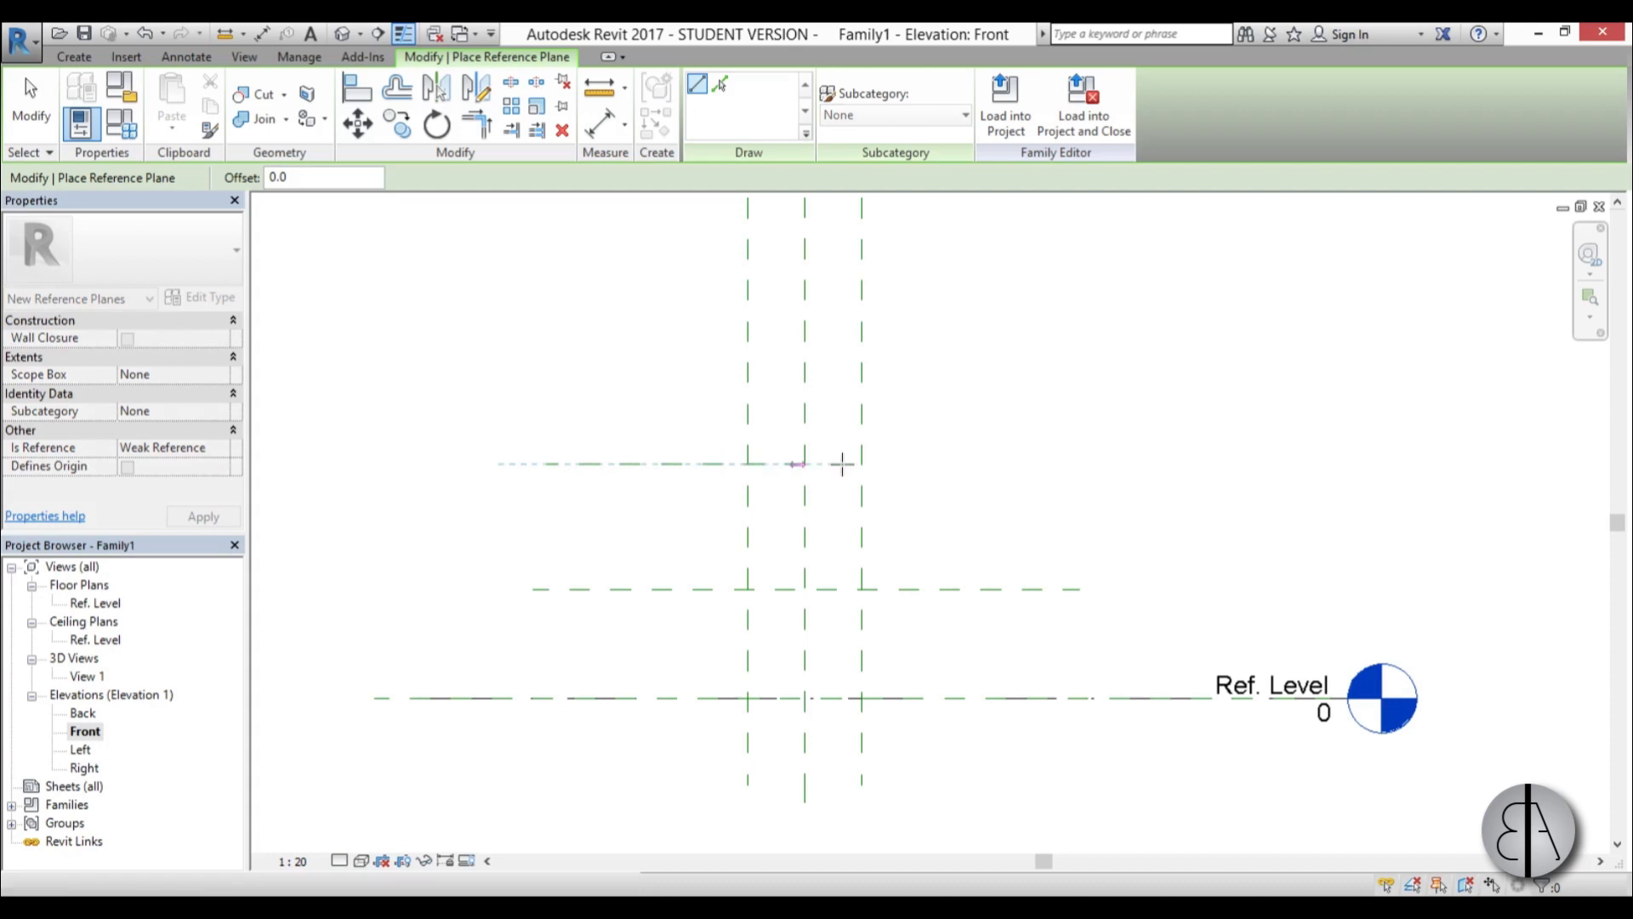
left_click(1102, 463)
key("Escape")
key("Escape")
left_click(1009, 588)
middle_click_drag(941, 682, 951, 589)
key("Escape")
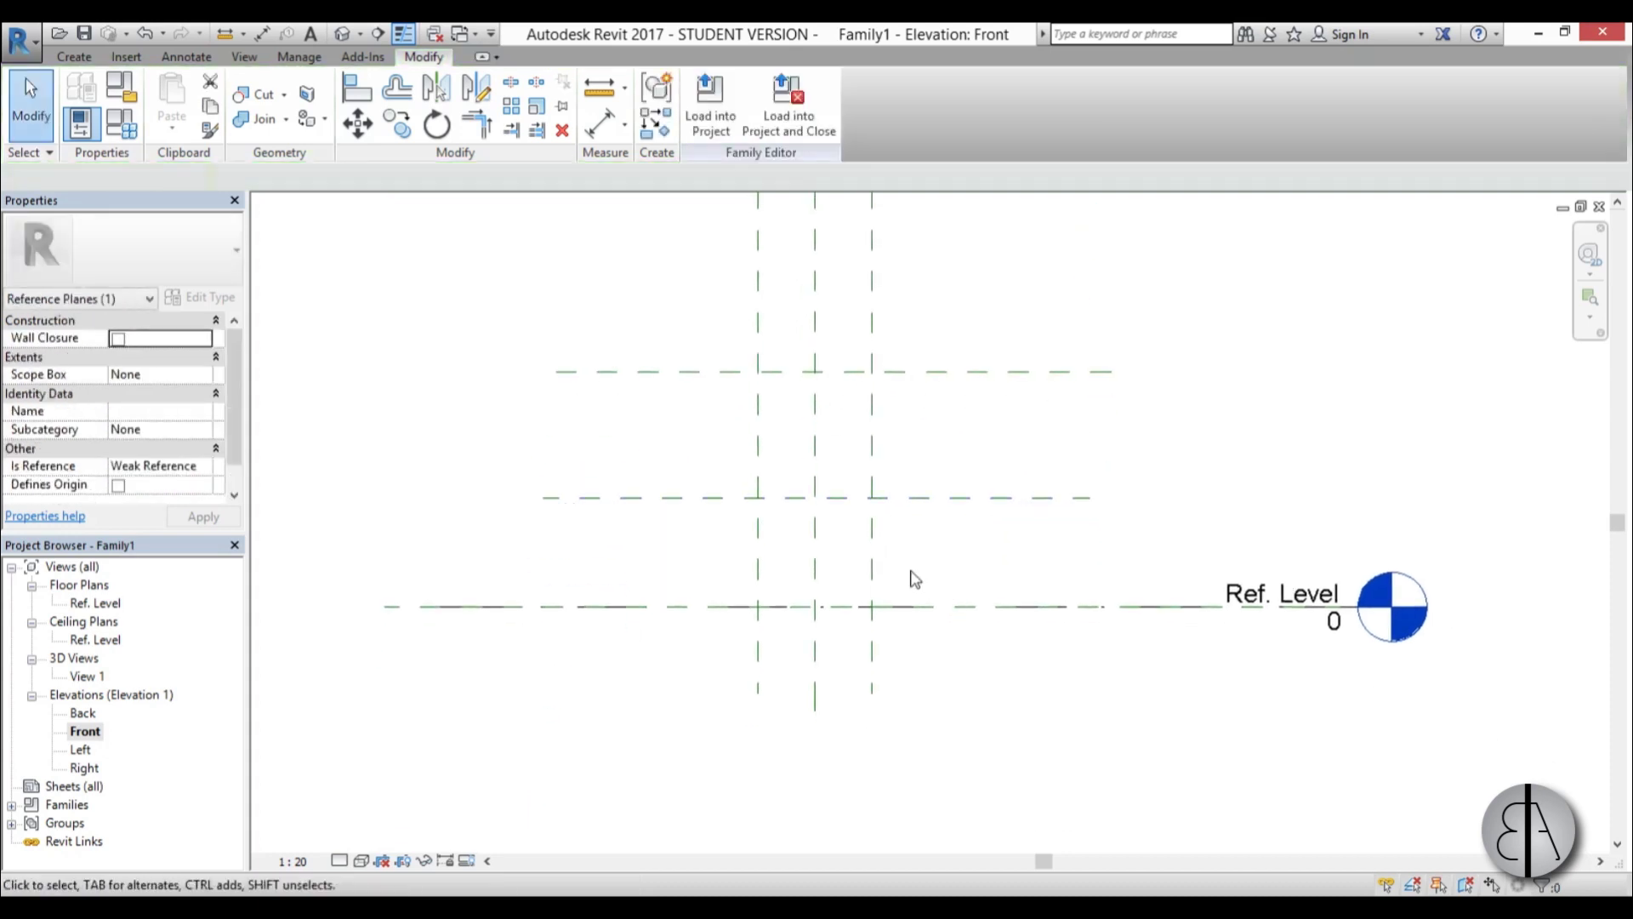
Place aligned dimensions from Ref. Level to the lower horizontal plane and from that plane to the upper one
left_click(601, 136)
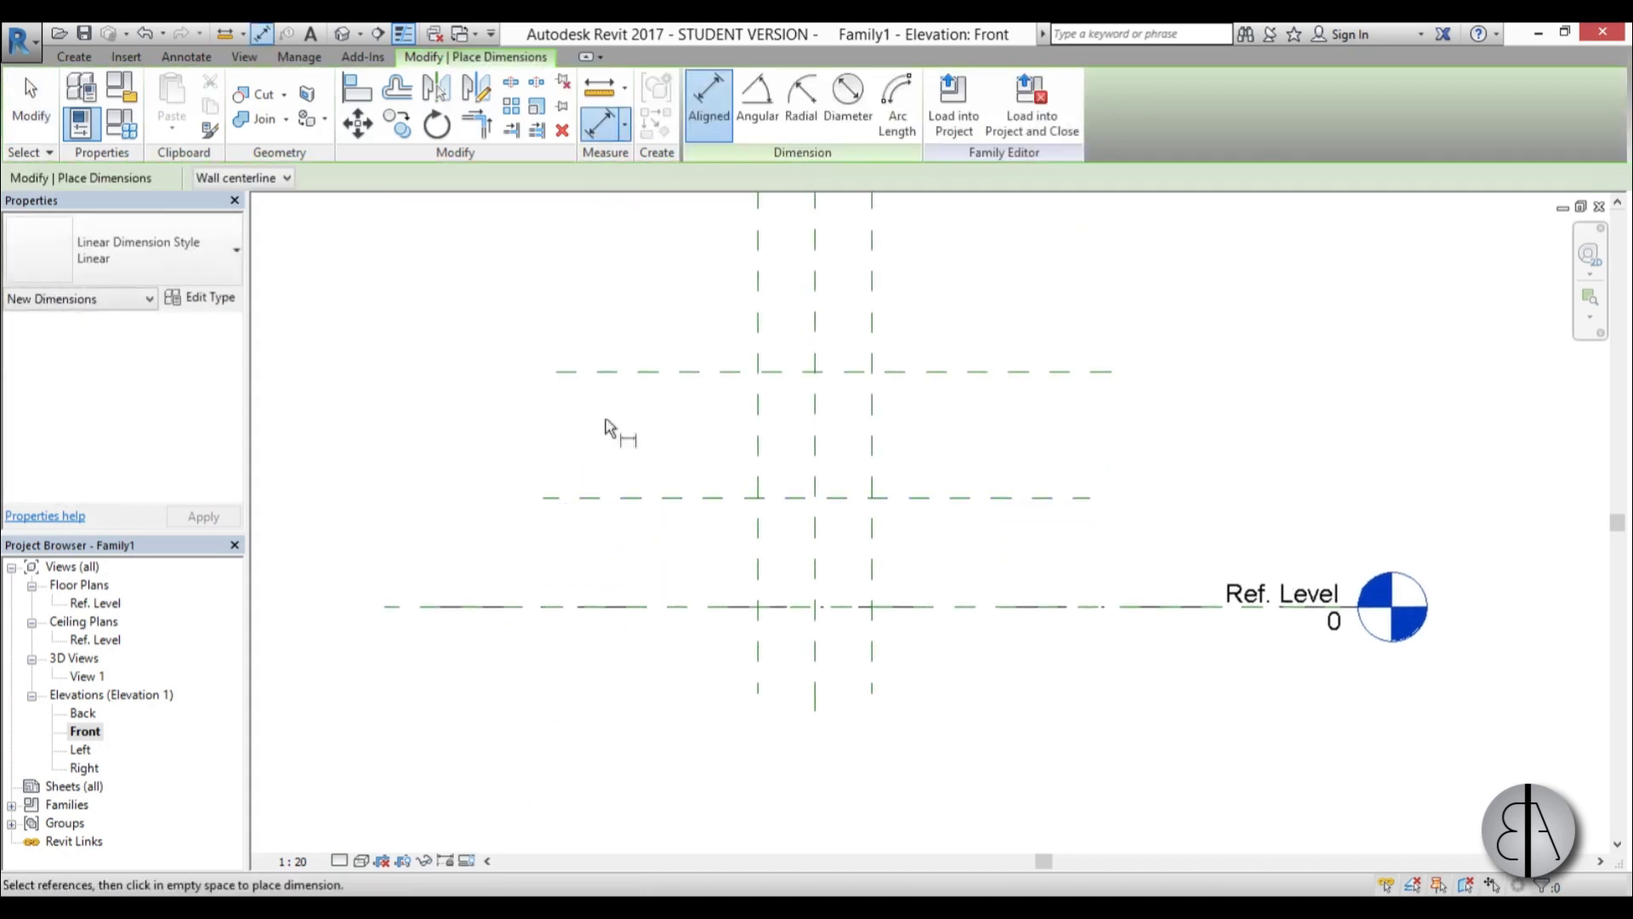
left_click(593, 609)
left_click(594, 499)
left_click(457, 585)
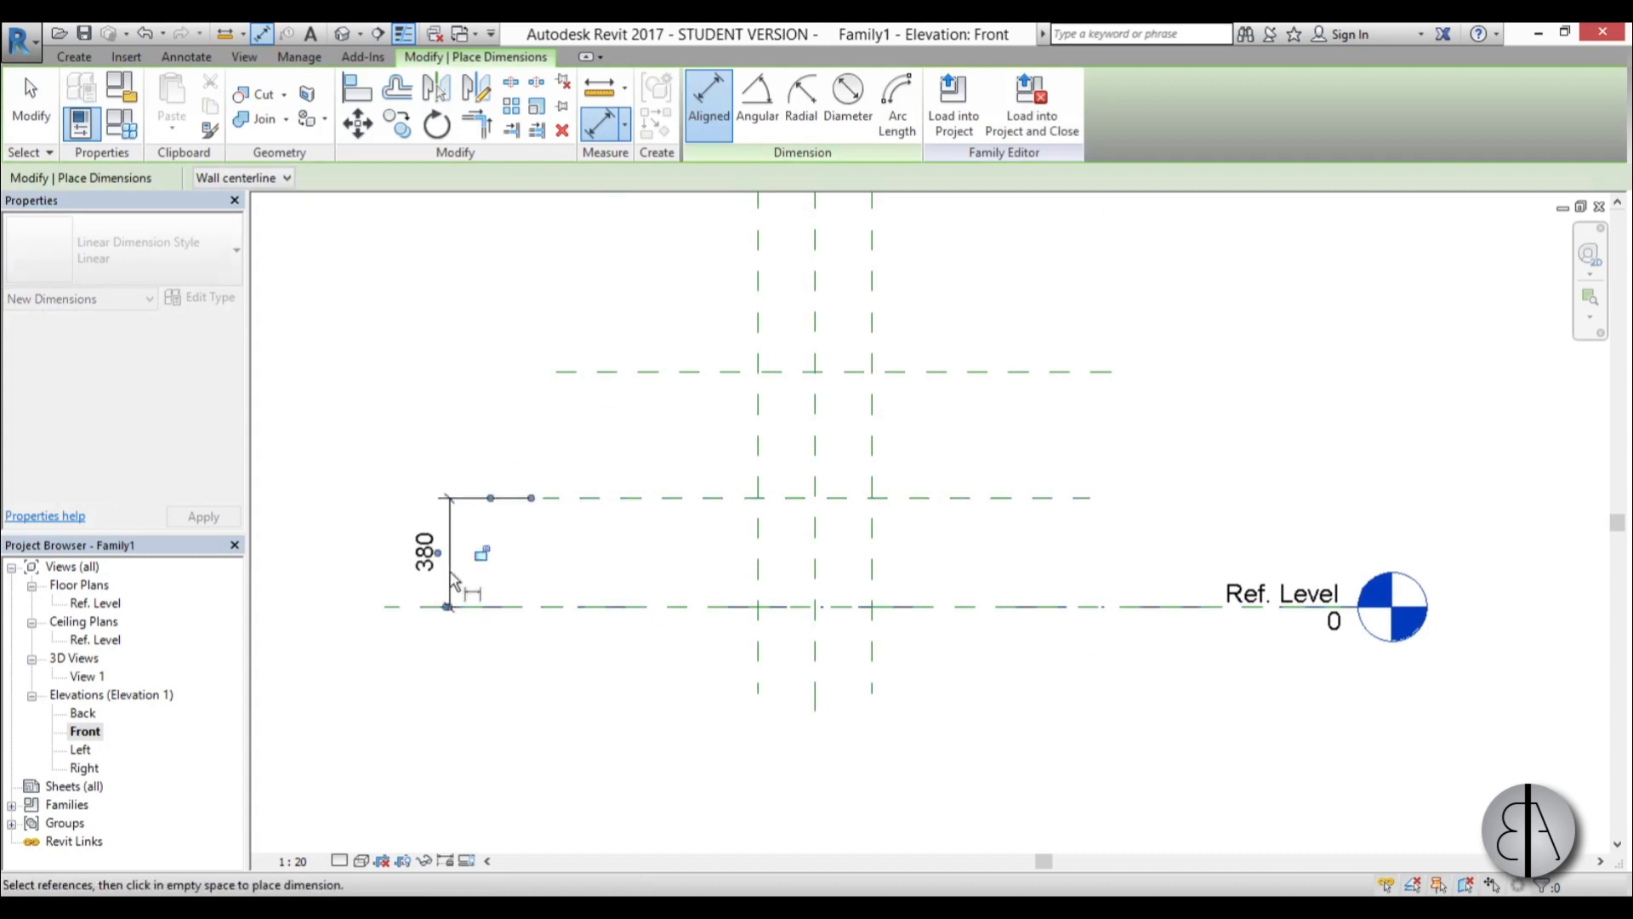
left_click(625, 497)
left_click(626, 374)
left_click(466, 442)
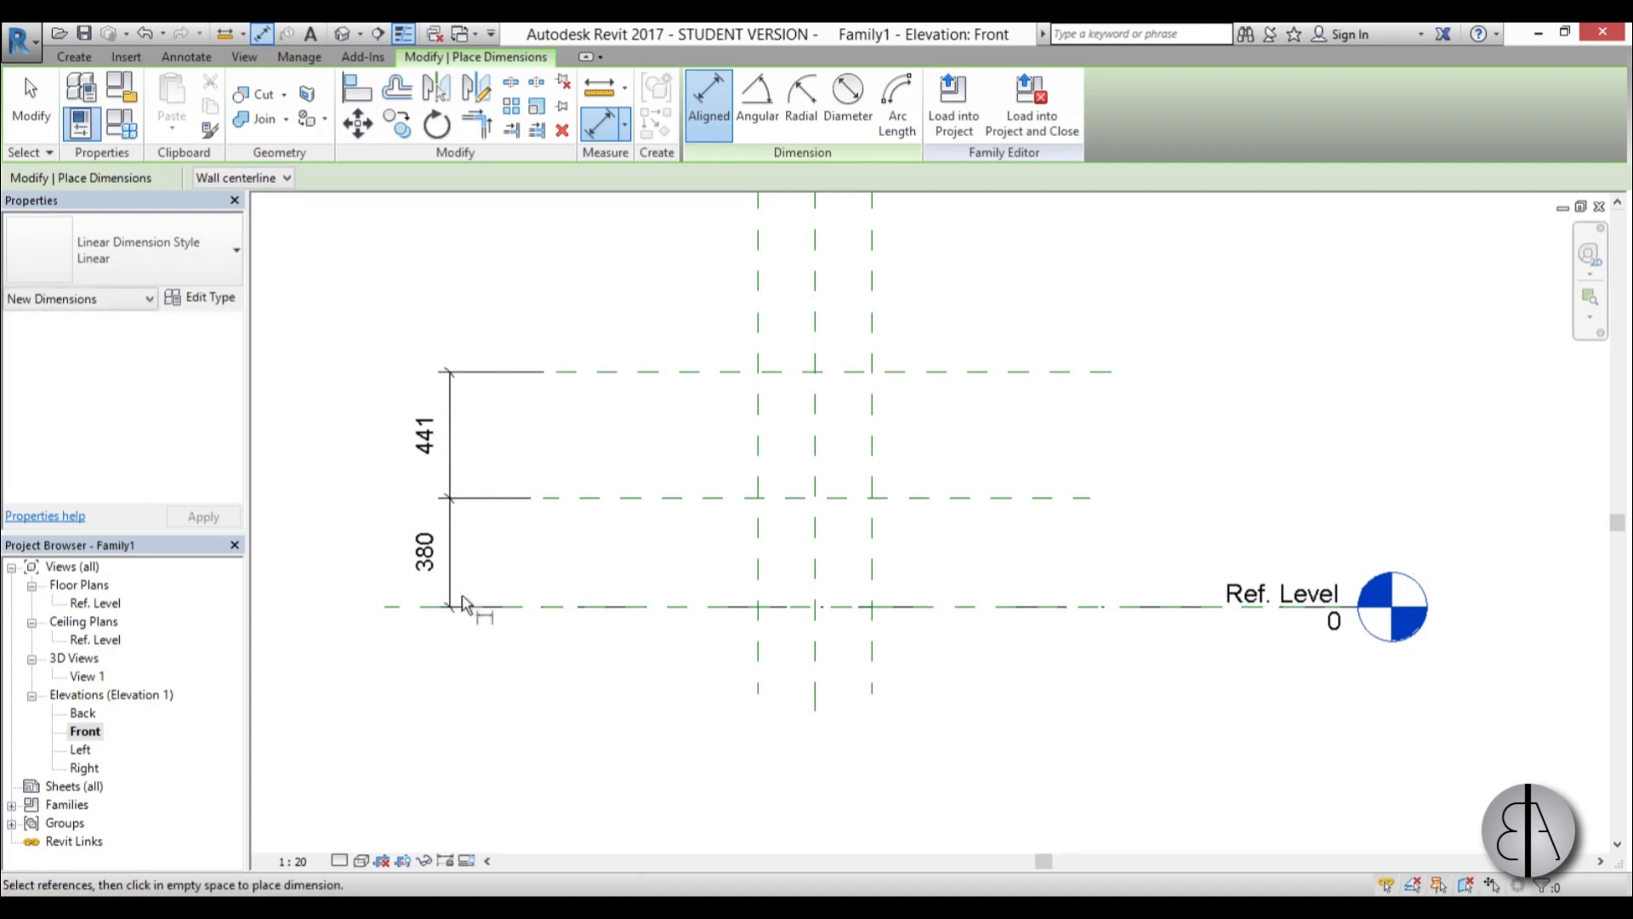
key("Escape")
key("Escape")
Set the lower horizontal reference plane's height above Ref. Level to 400 mm
left_click(626, 498)
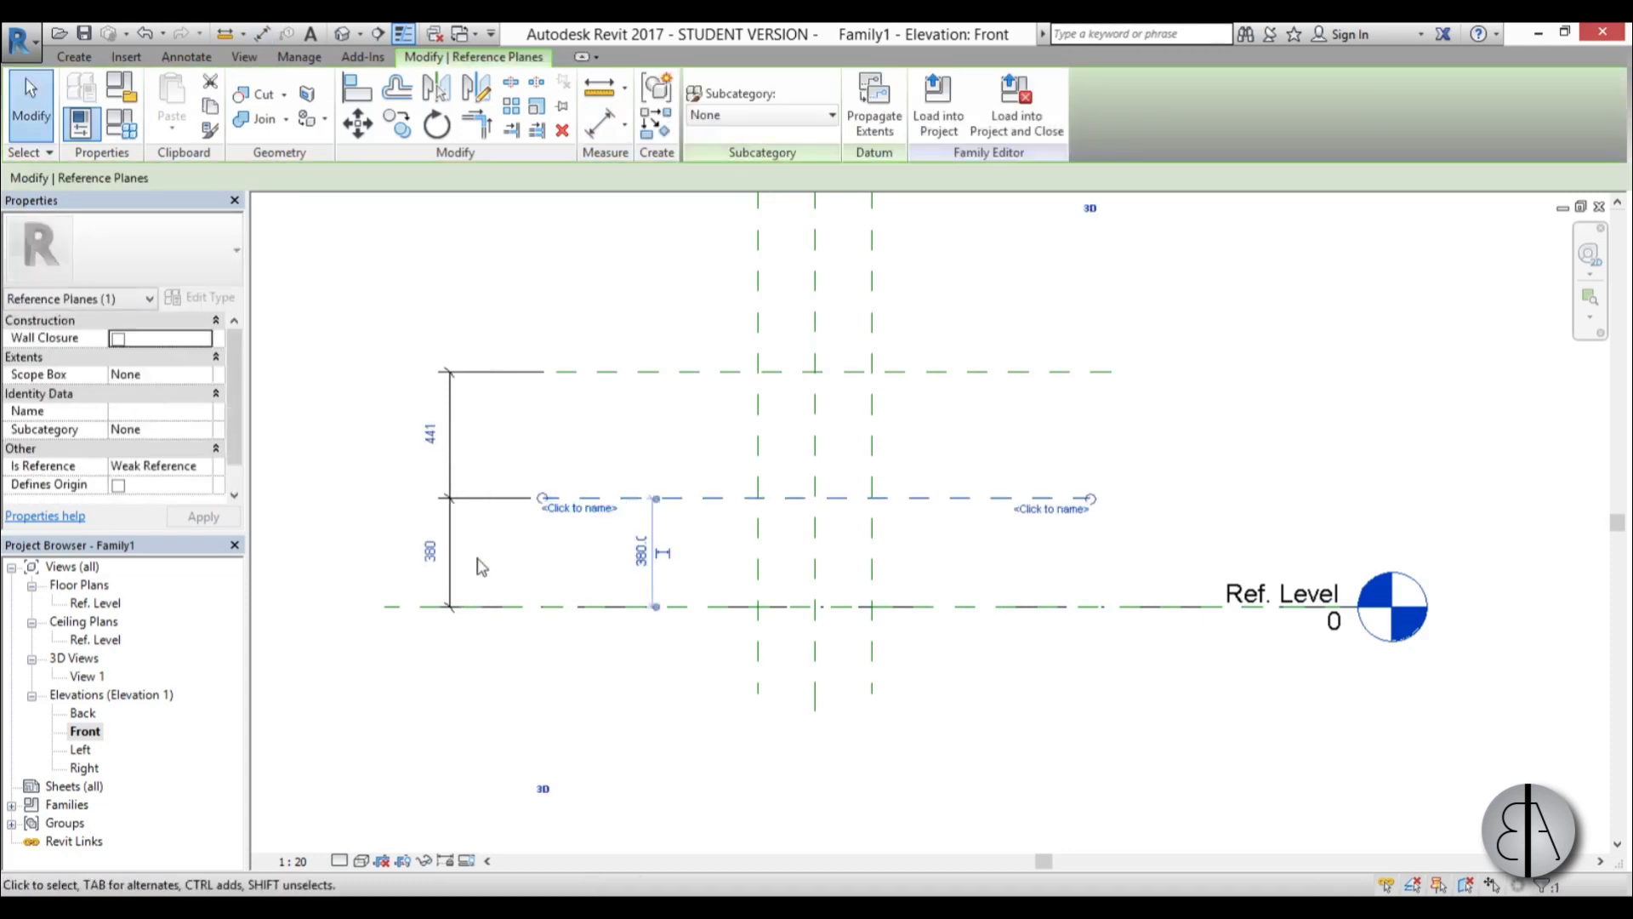
left_click(423, 557)
type("400")
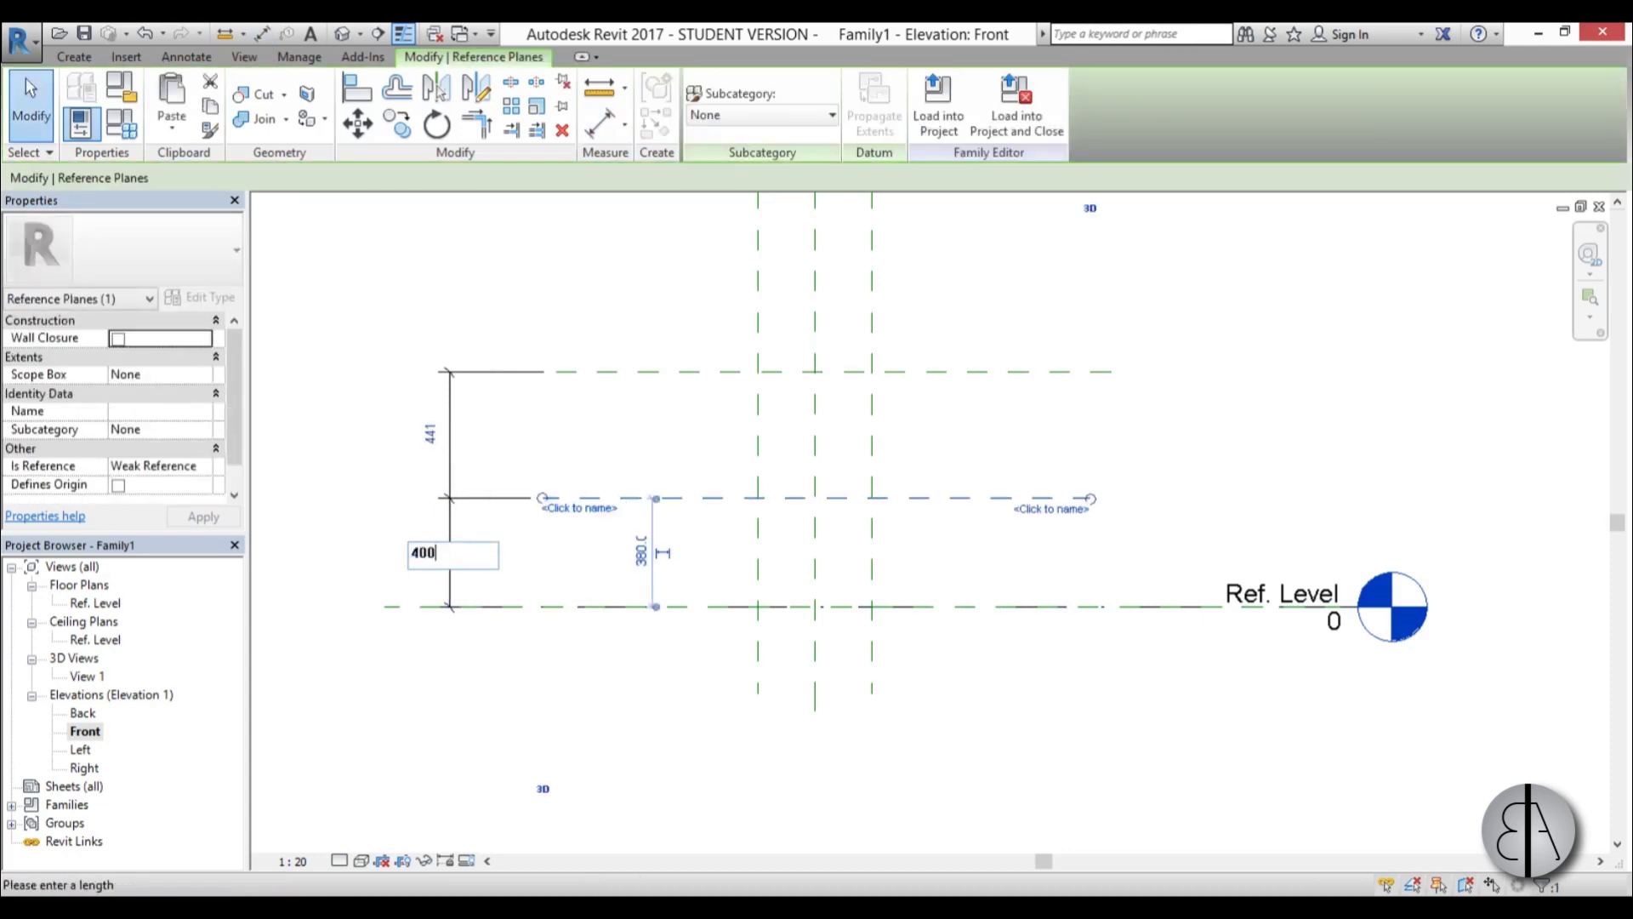
key("Return")
Set the upper reference plane's distance from the lower horizontal plane to 400 mm
left_click(428, 449)
left_click(477, 430)
left_click(590, 371)
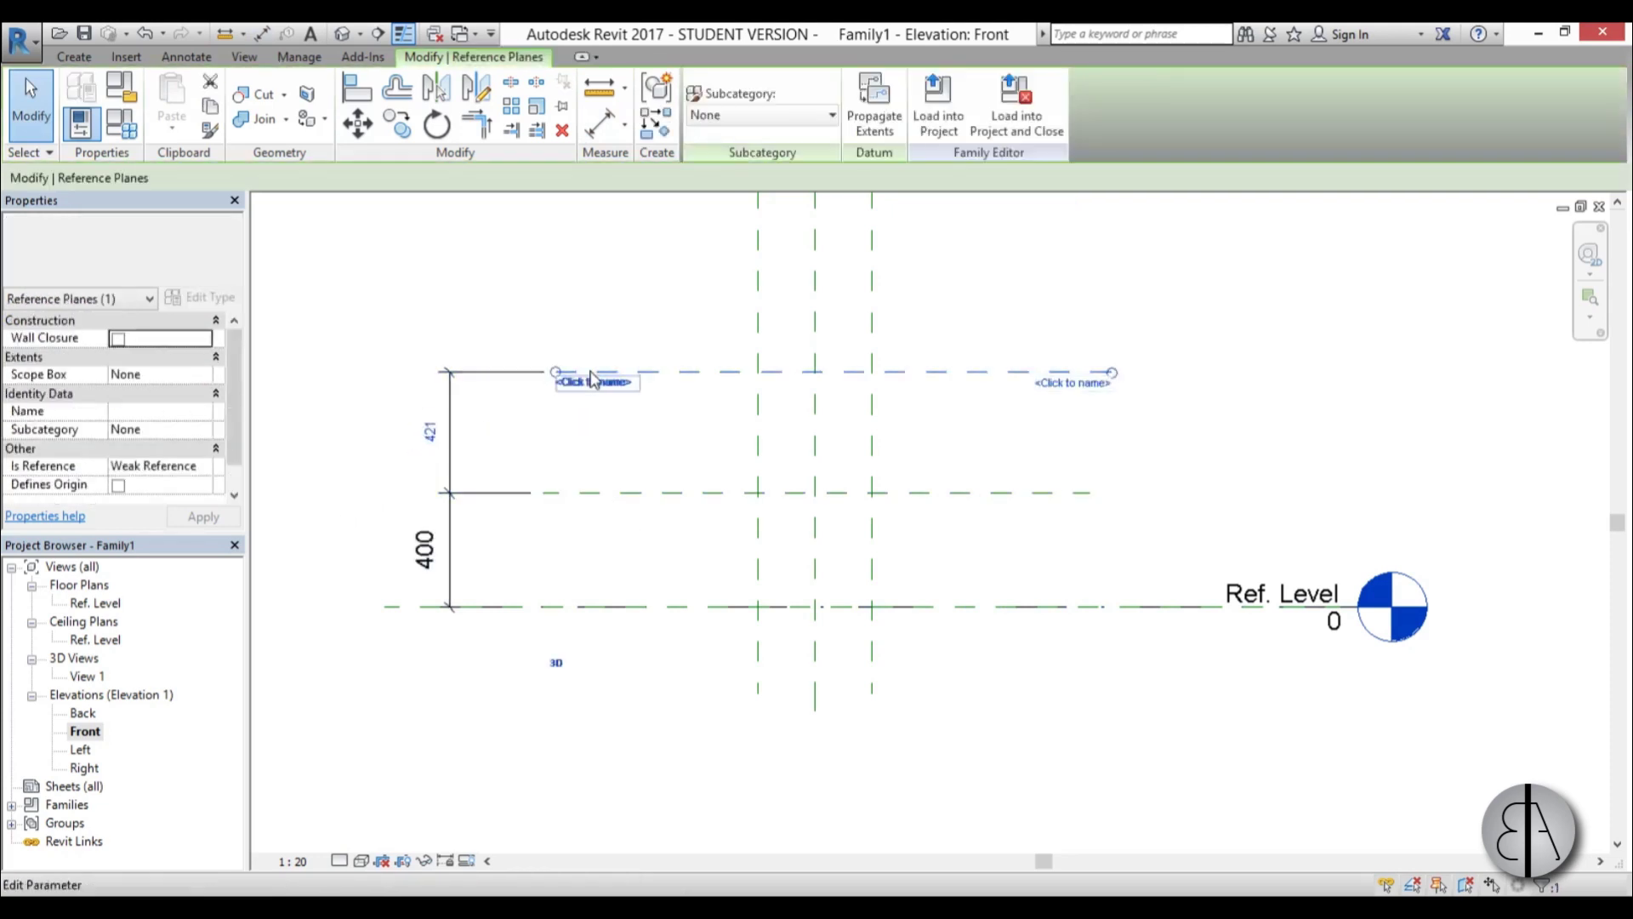
left_click(430, 432)
type("400")
key("Return")
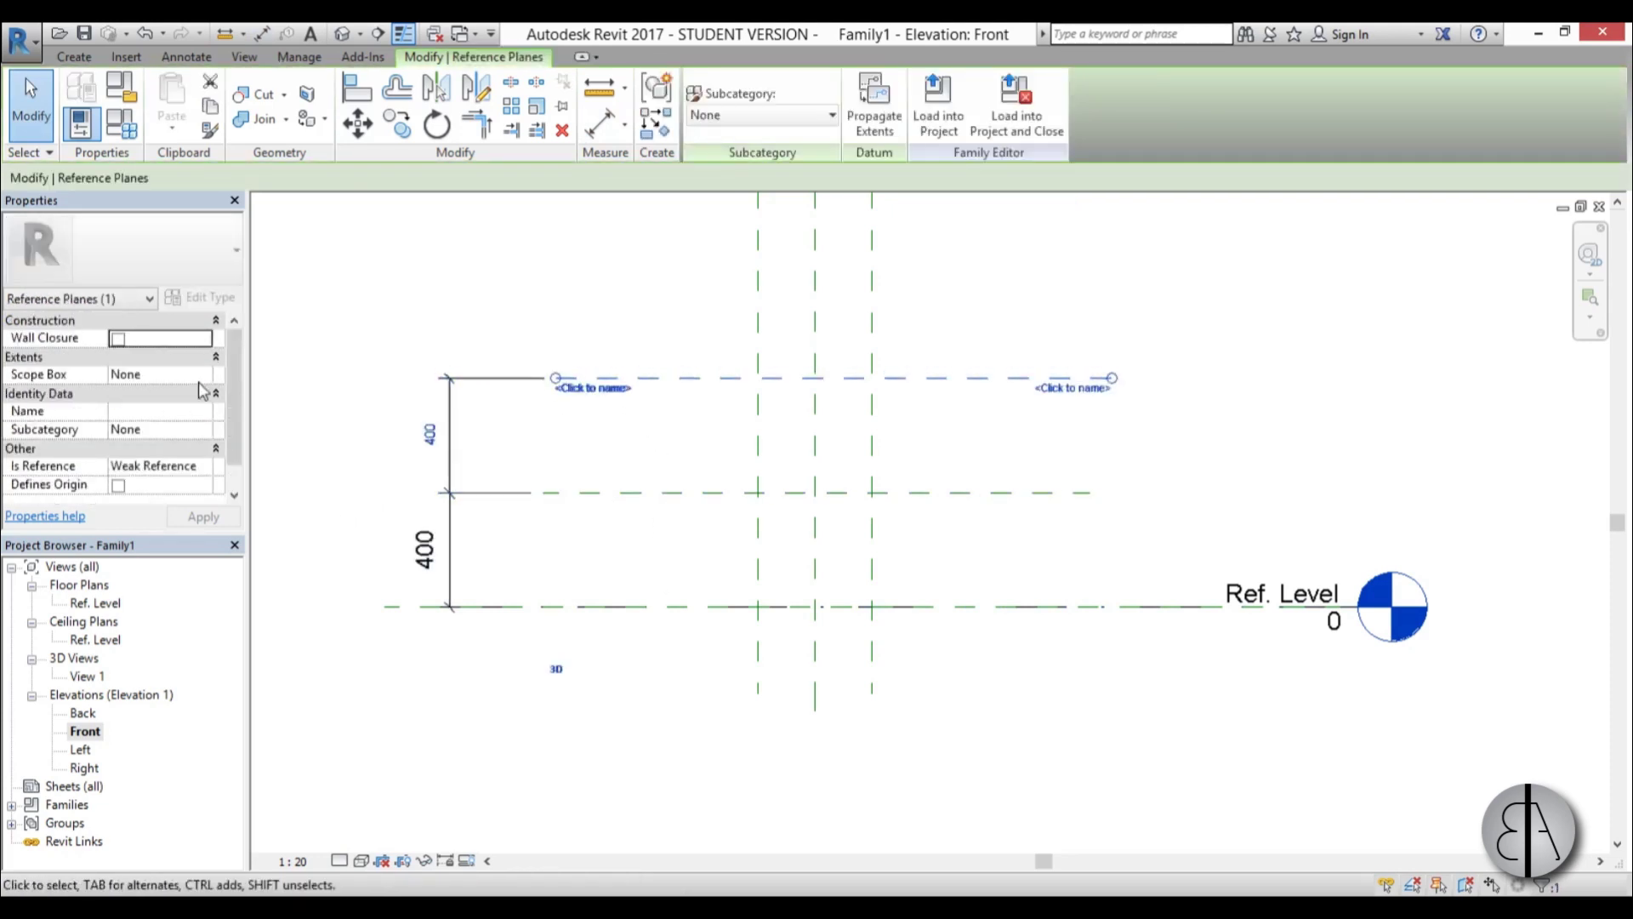
left_click(644, 473)
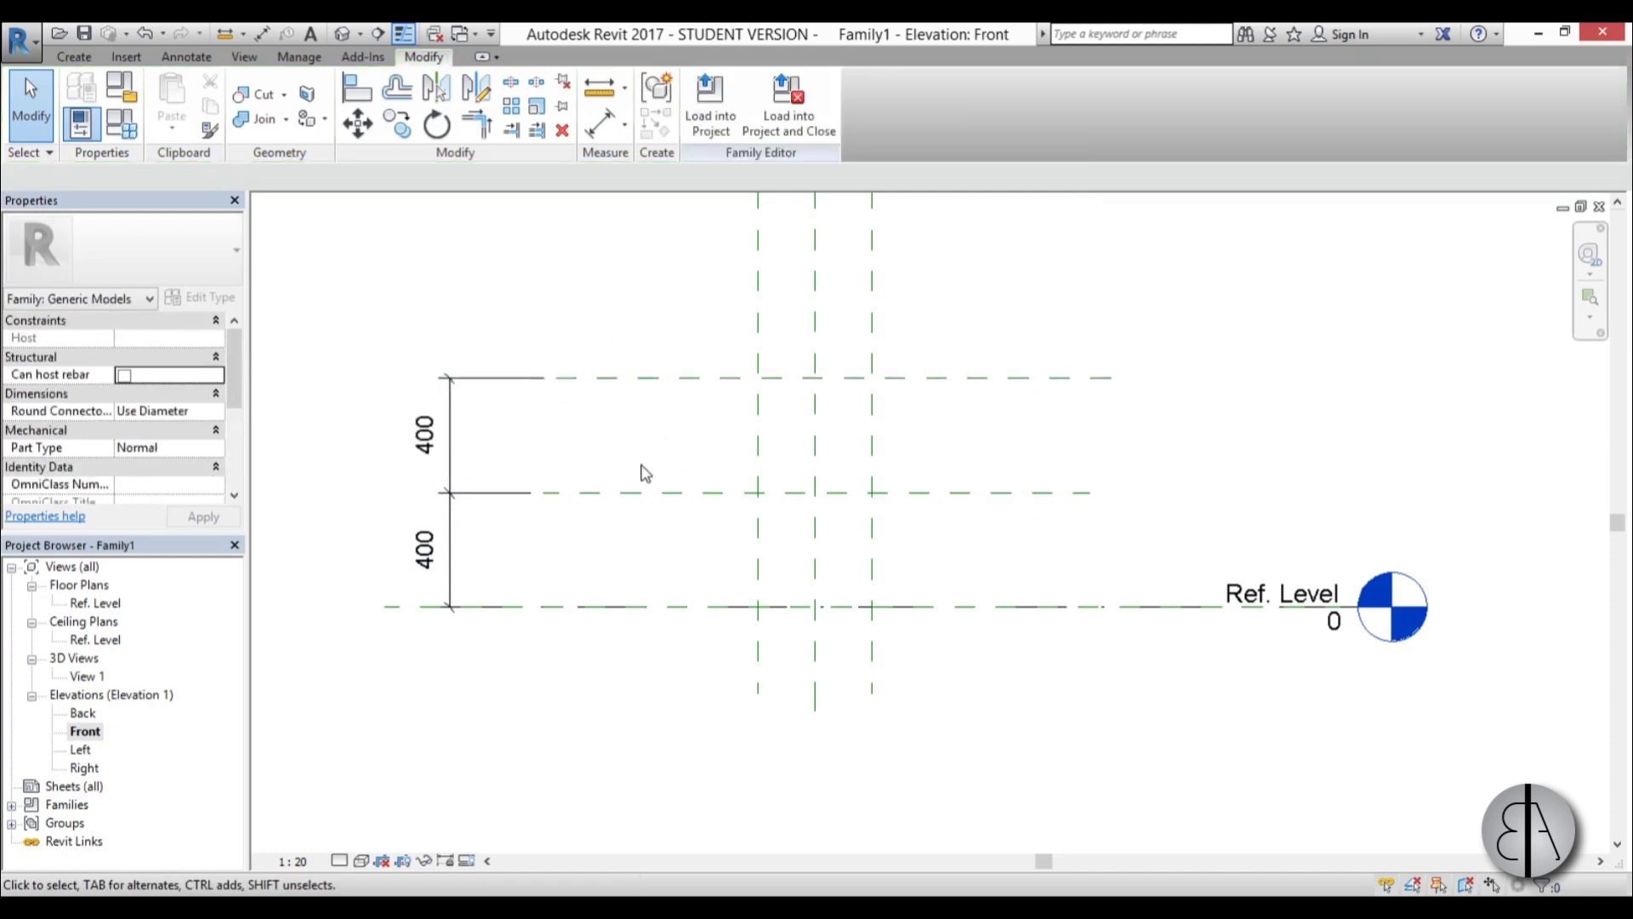
Label the dimension between Ref. Level and the lower plane with a new family type parameter named "seat hight"
left_click(464, 554)
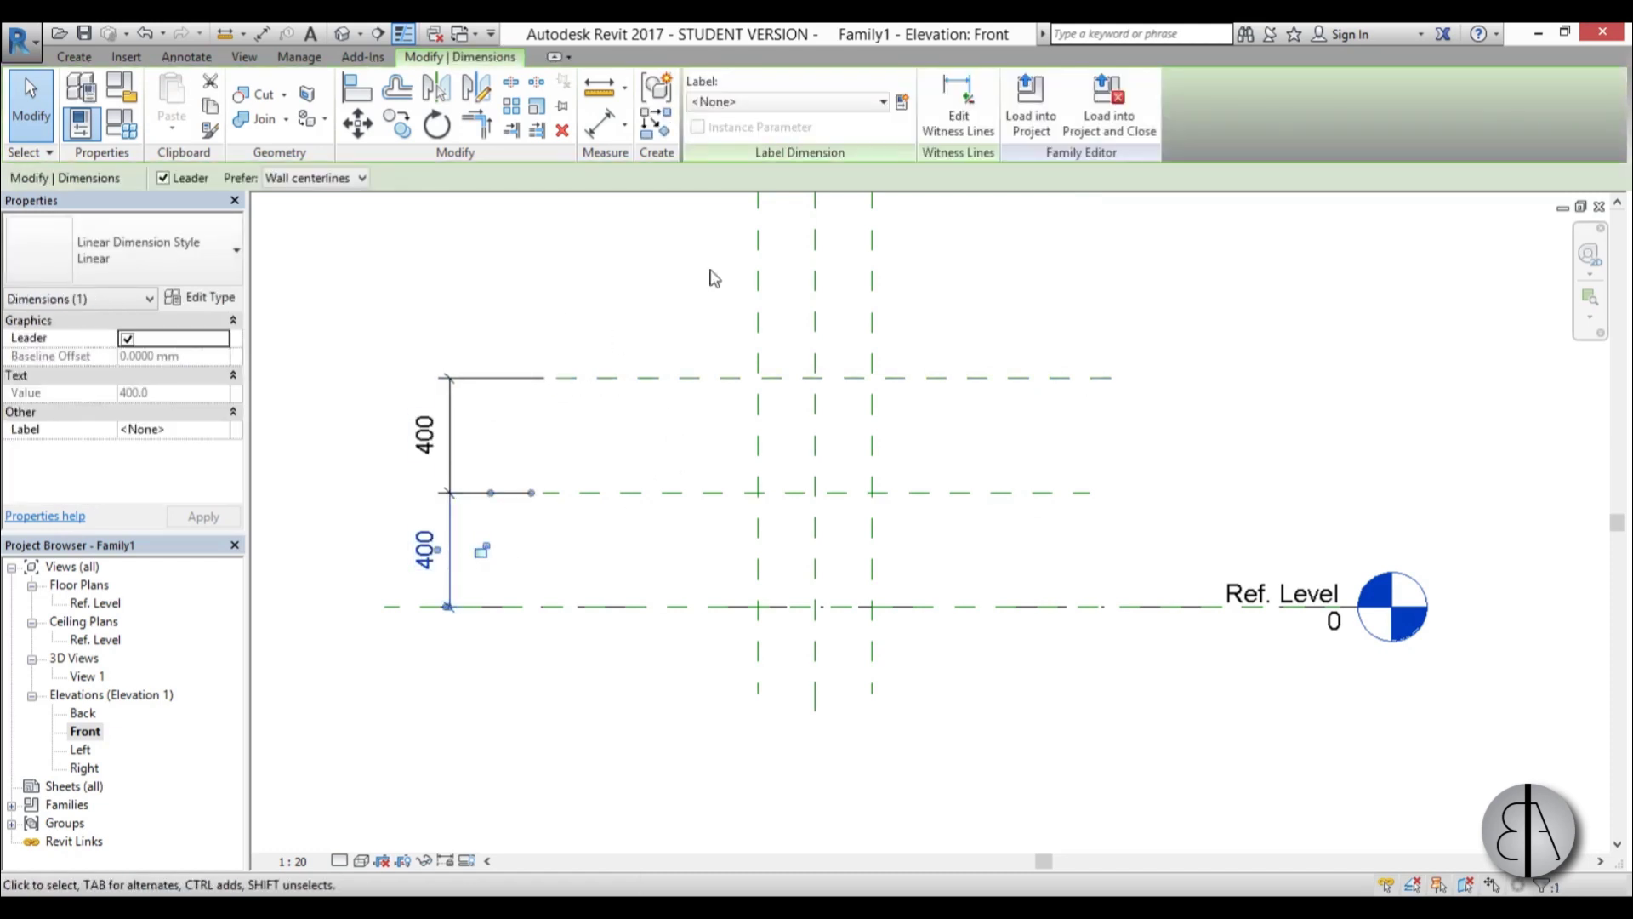
left_click(903, 103)
type("seat hight")
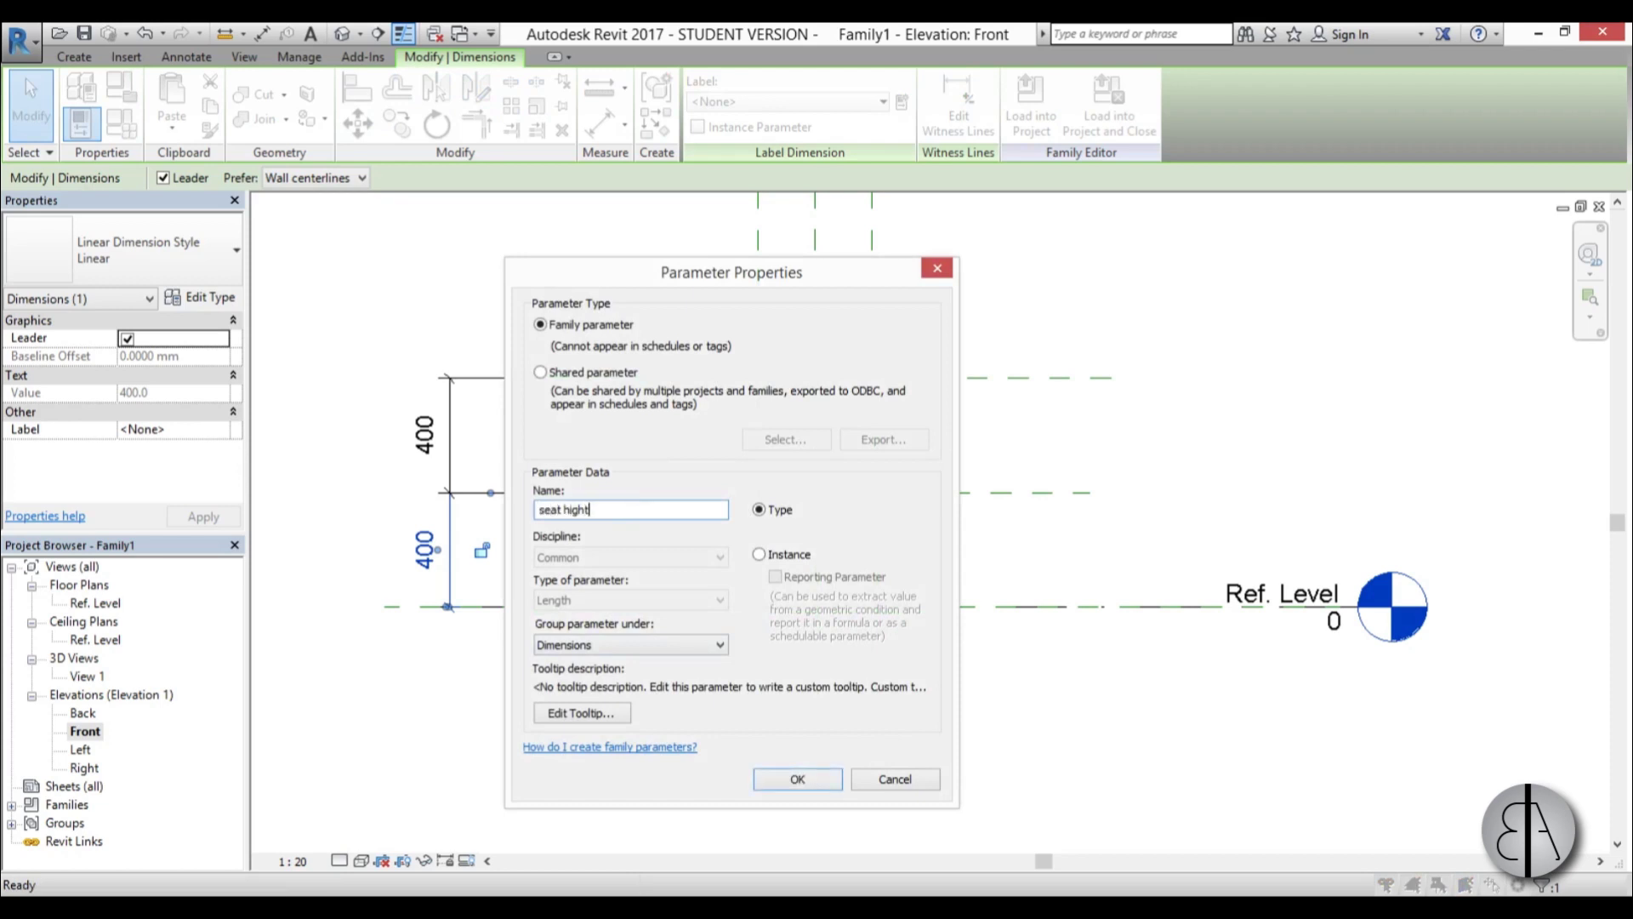
key("Return")
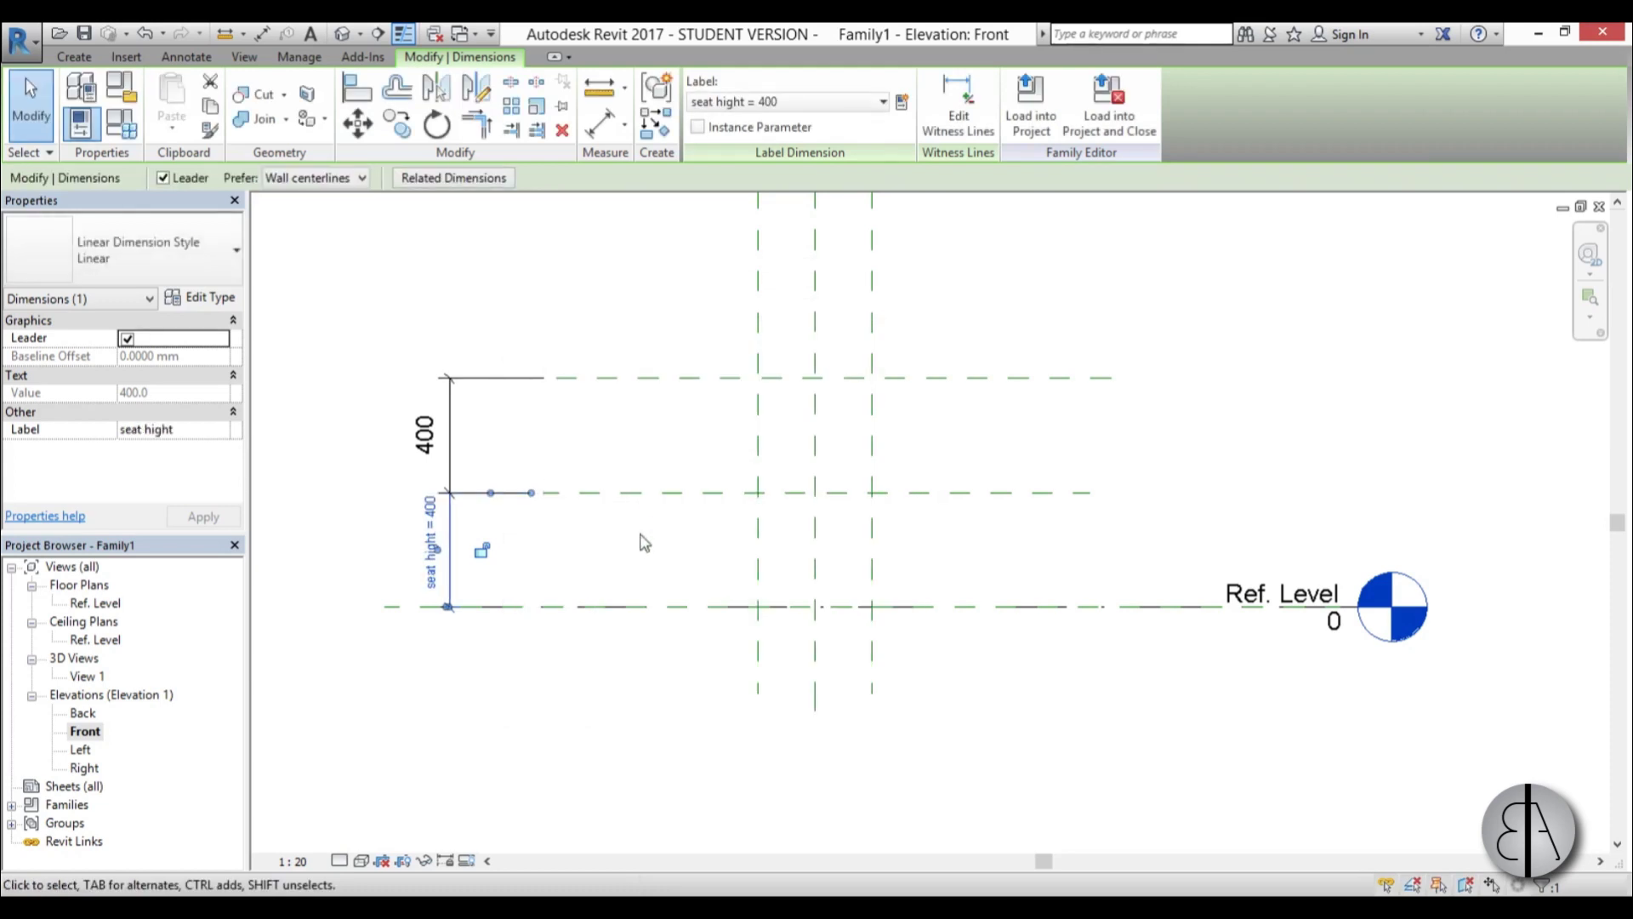
key("Escape")
Label the dimension between the lower and upper horizontal planes with a new family type parameter named "backrest"
left_click(652, 387)
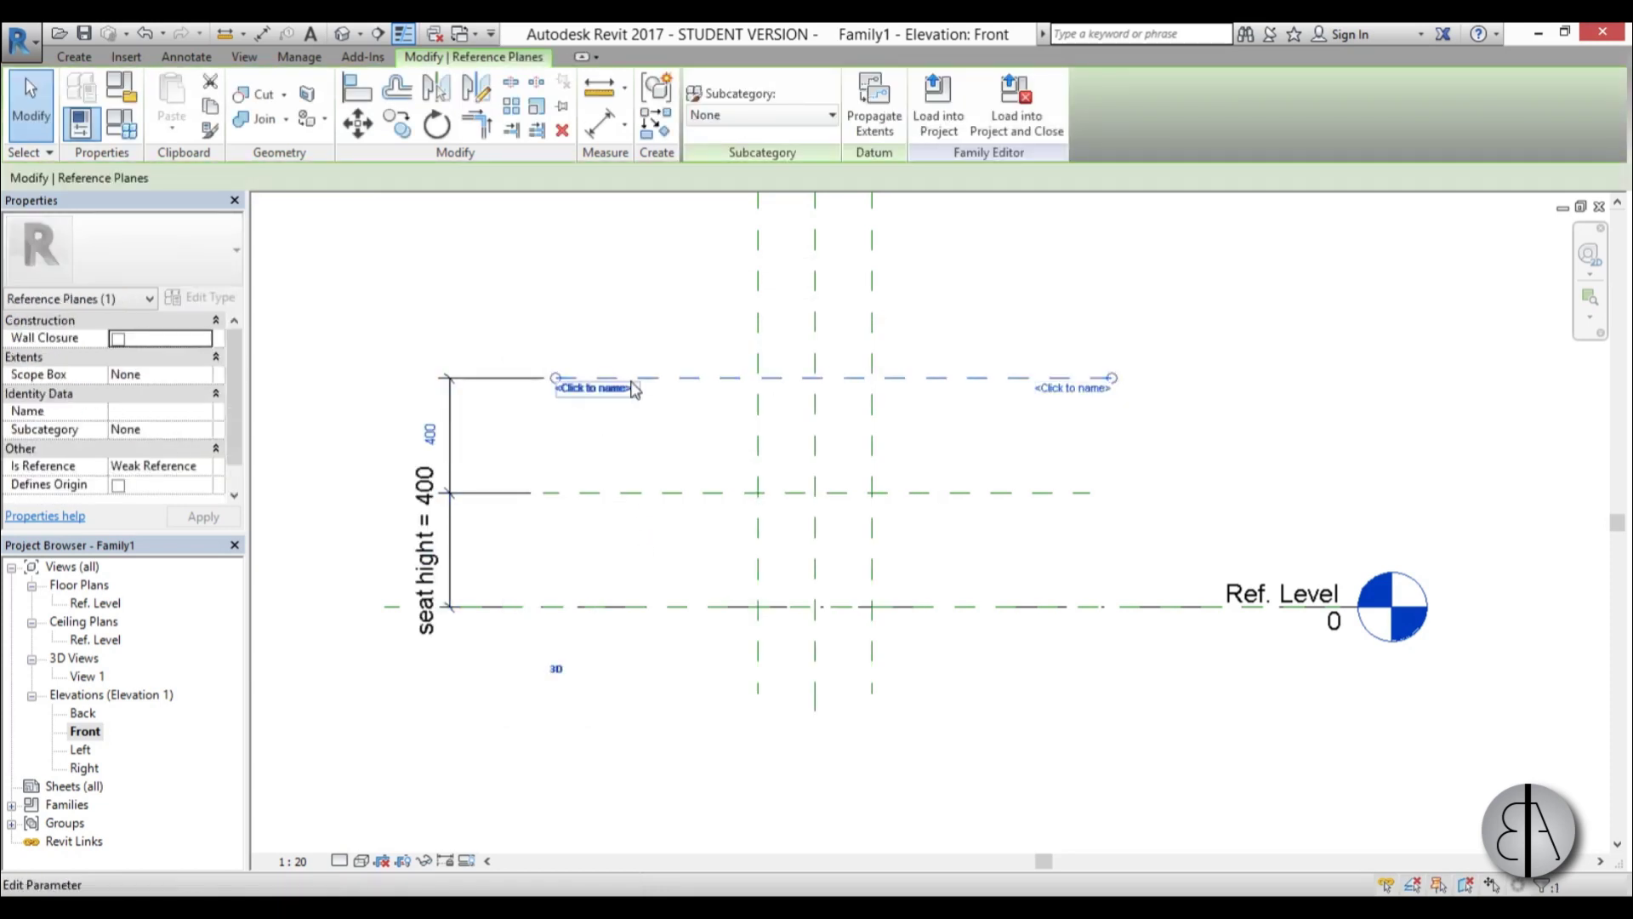
left_click(489, 415)
left_click(492, 371)
left_click(901, 102)
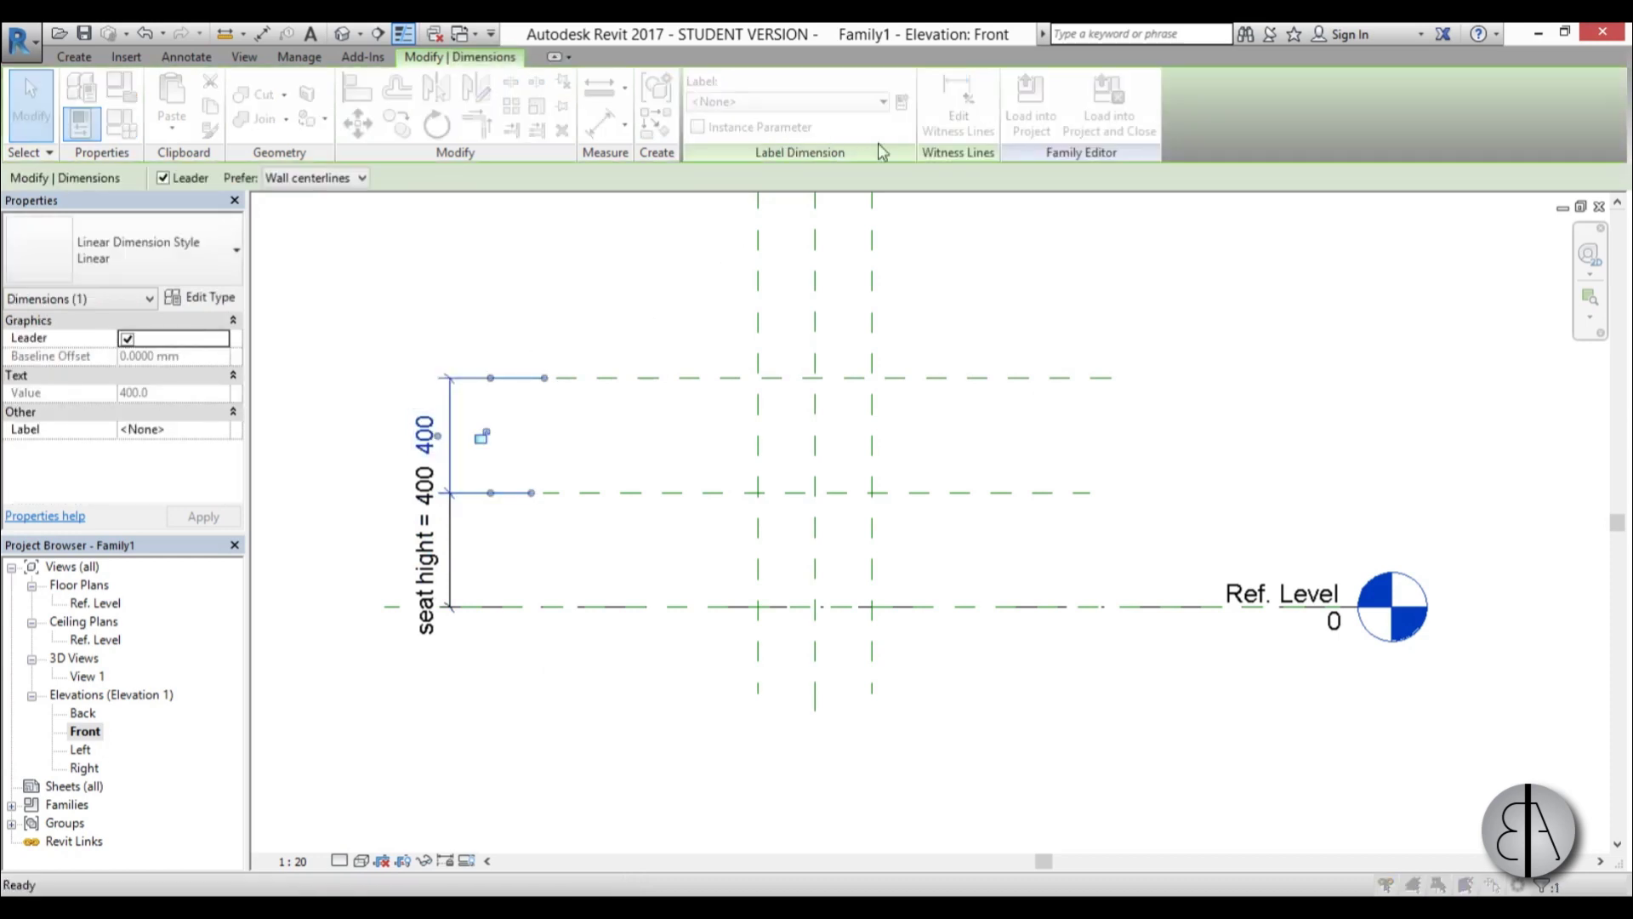
type("backrest")
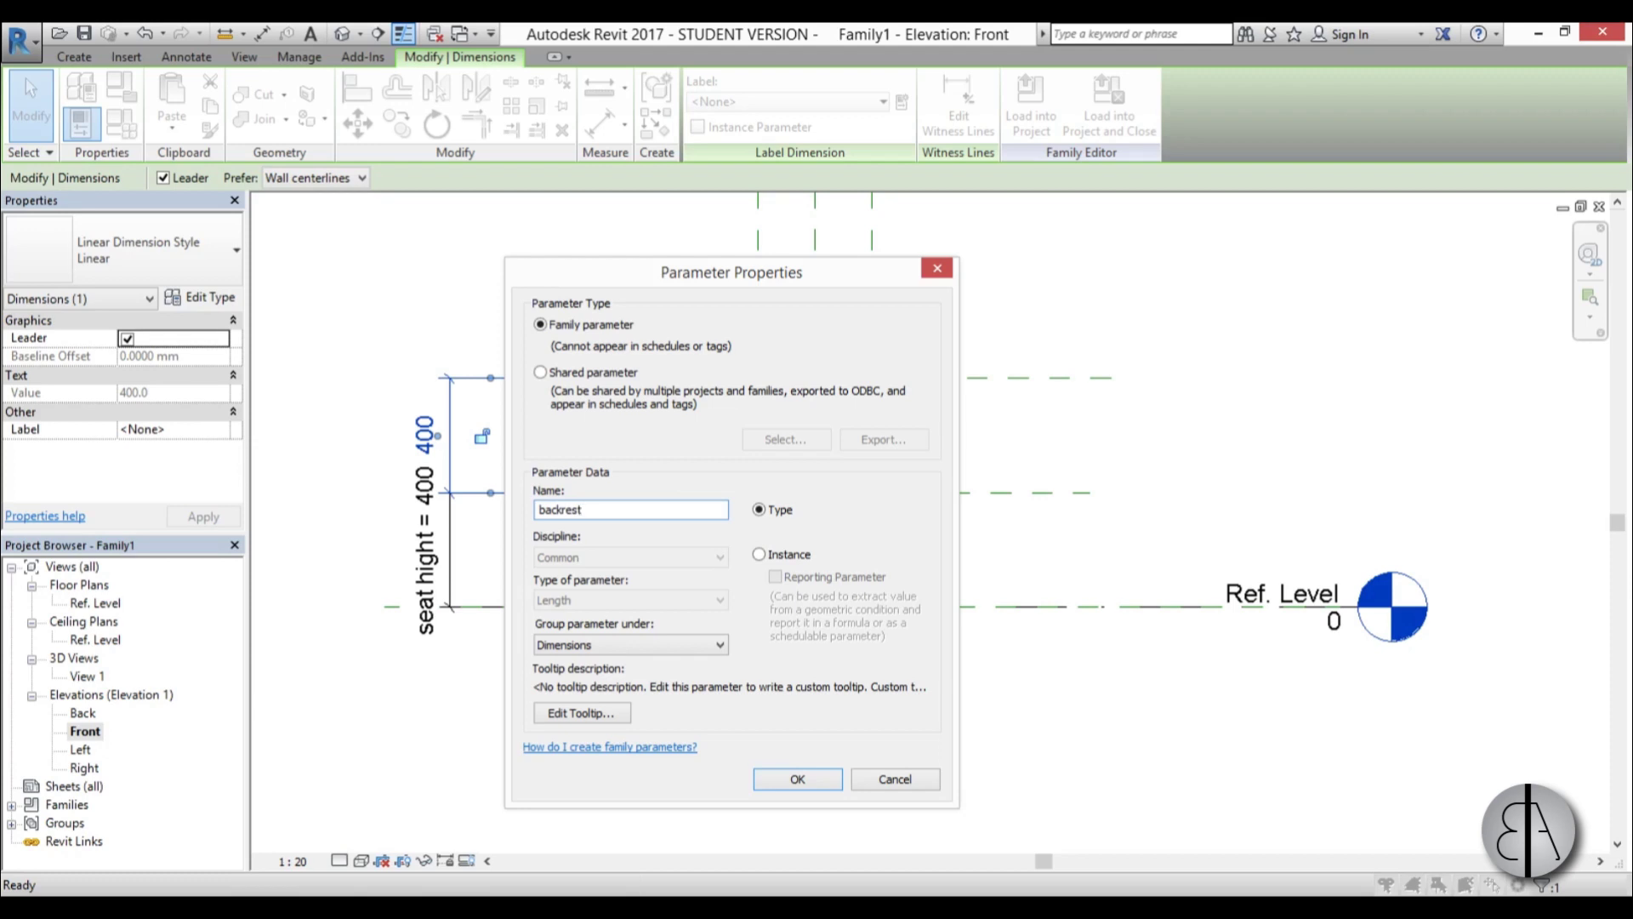
key("Return")
left_click(618, 397)
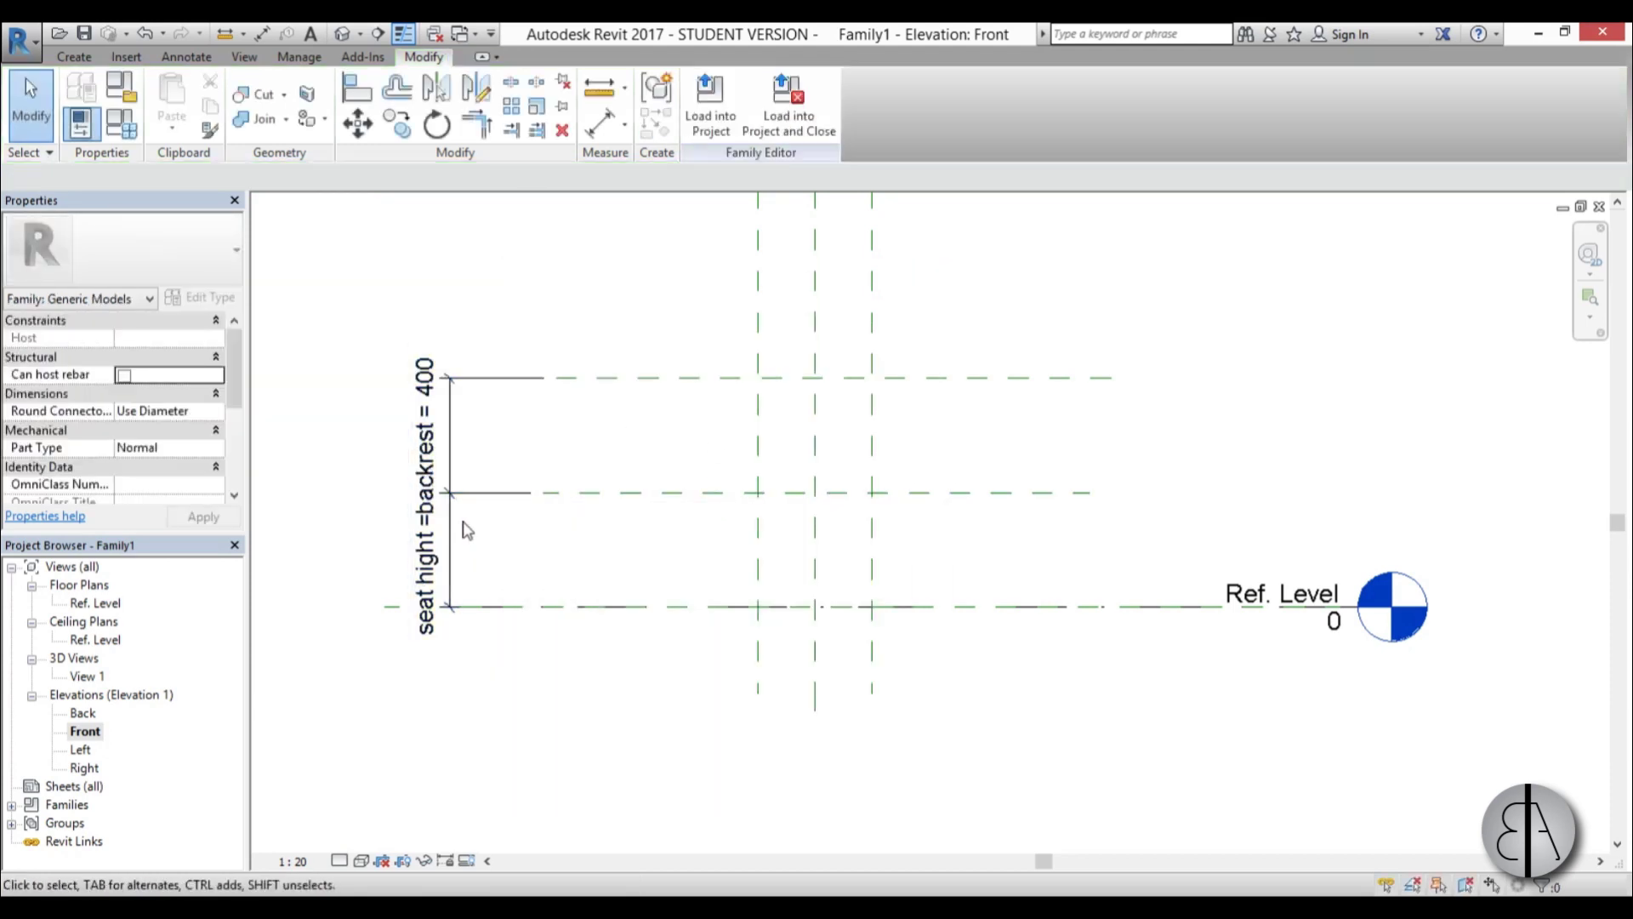
Review the dimension parameters and their values in the Family Types, leaving without changes
left_click(121, 124)
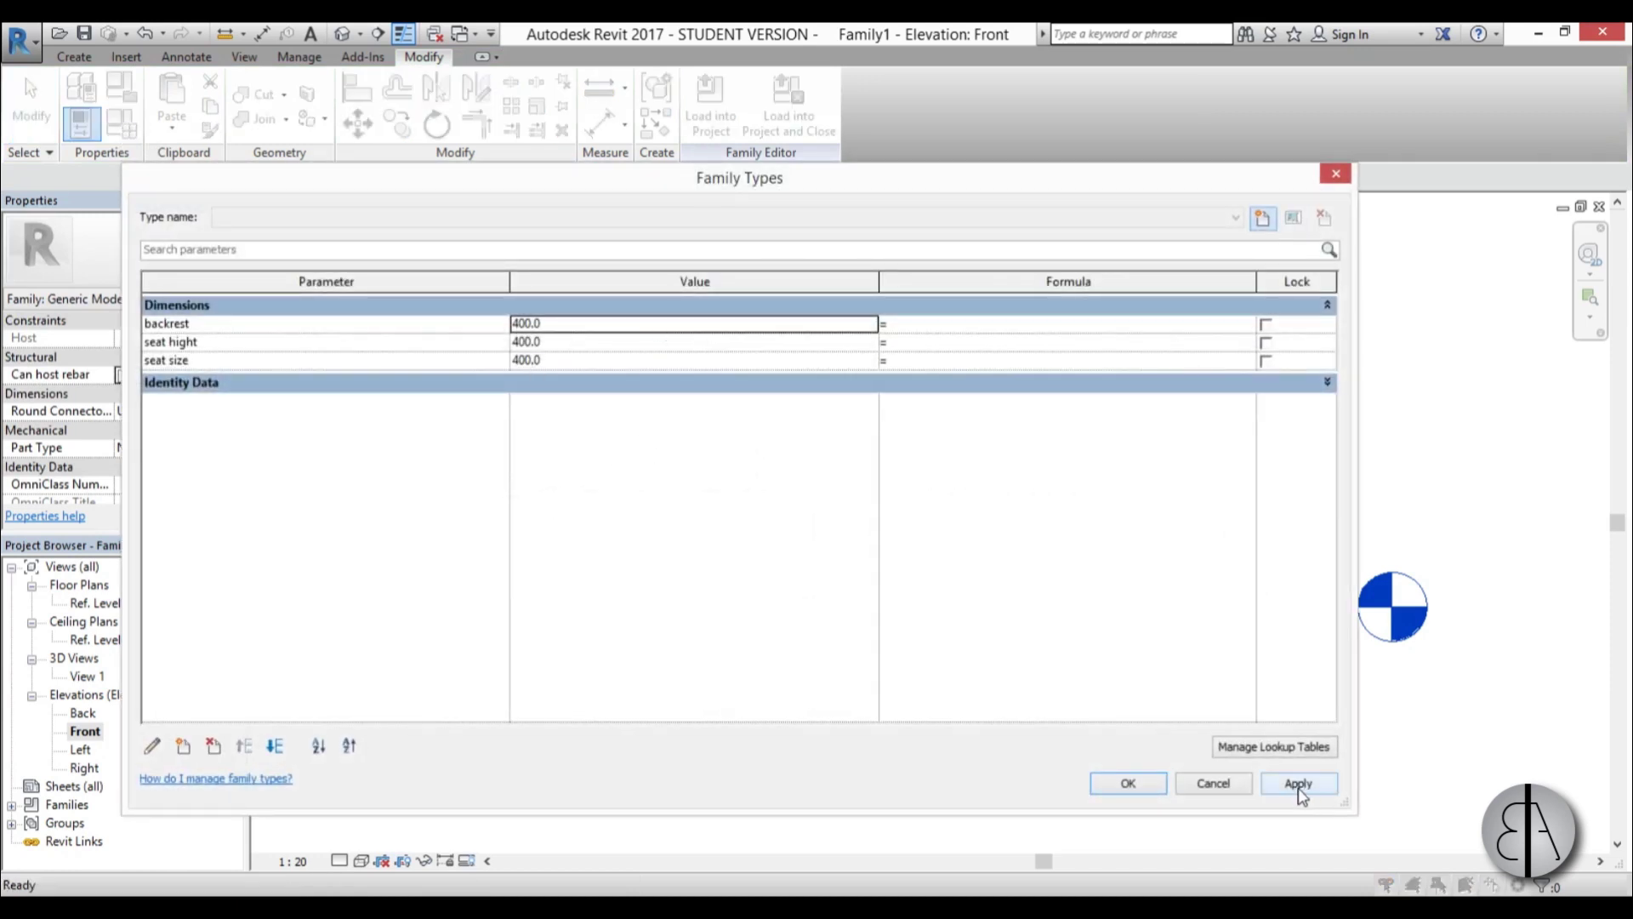
left_click(1215, 791)
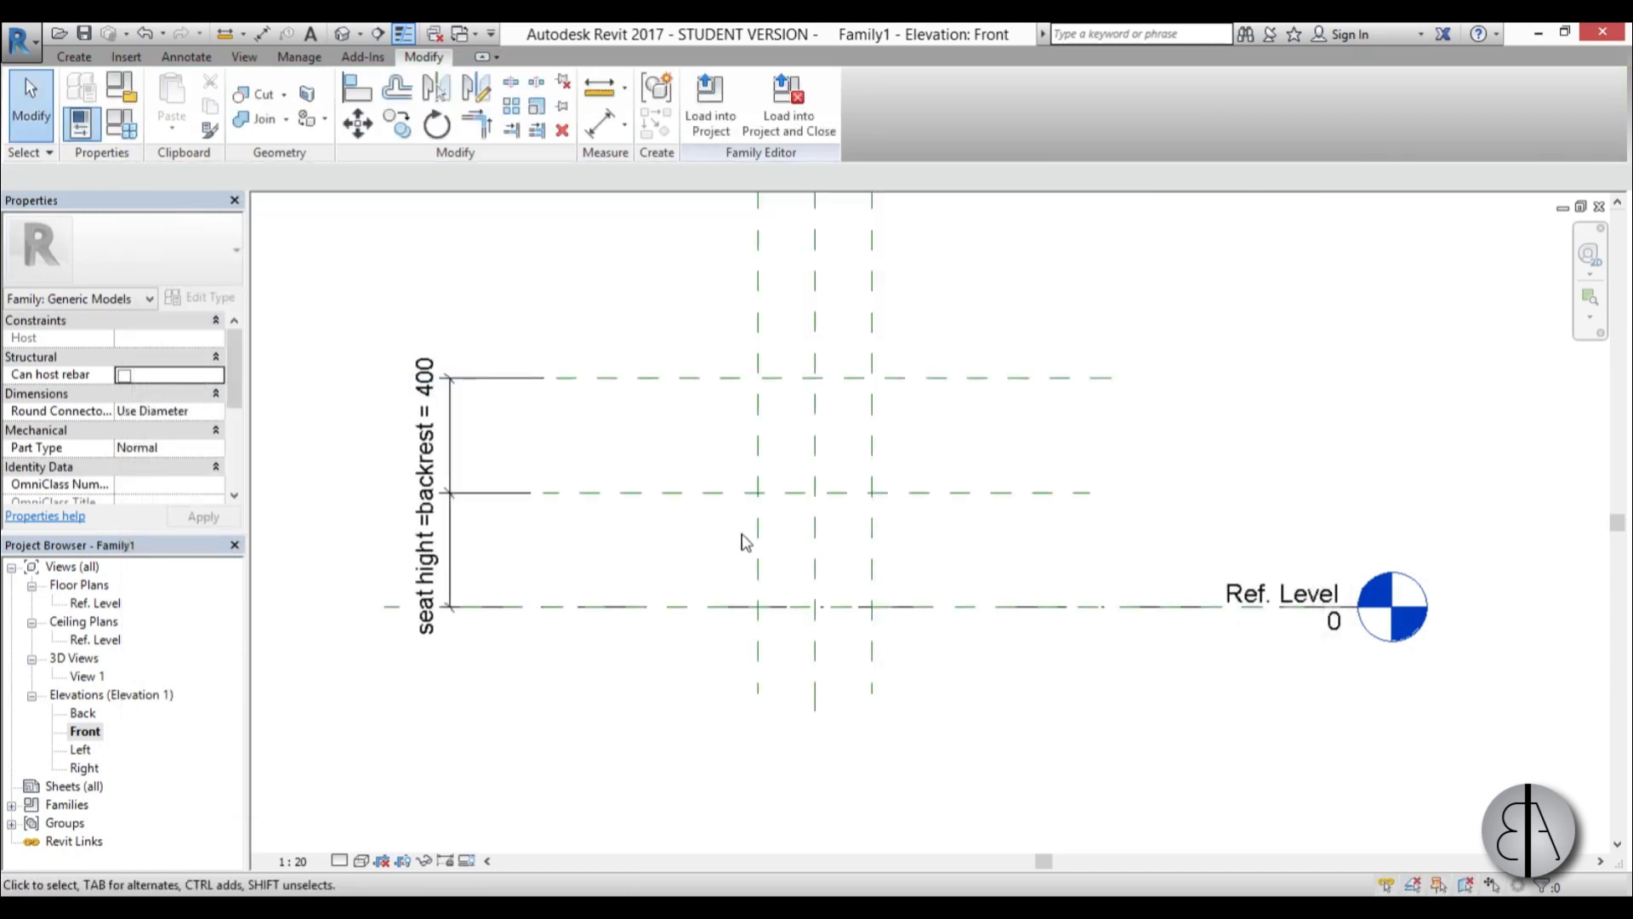
double_click(96, 603)
scroll(753, 544, "up", 3)
scroll(751, 514, "up", 1)
middle_click_drag(748, 540, 744, 501)
left_click(79, 59)
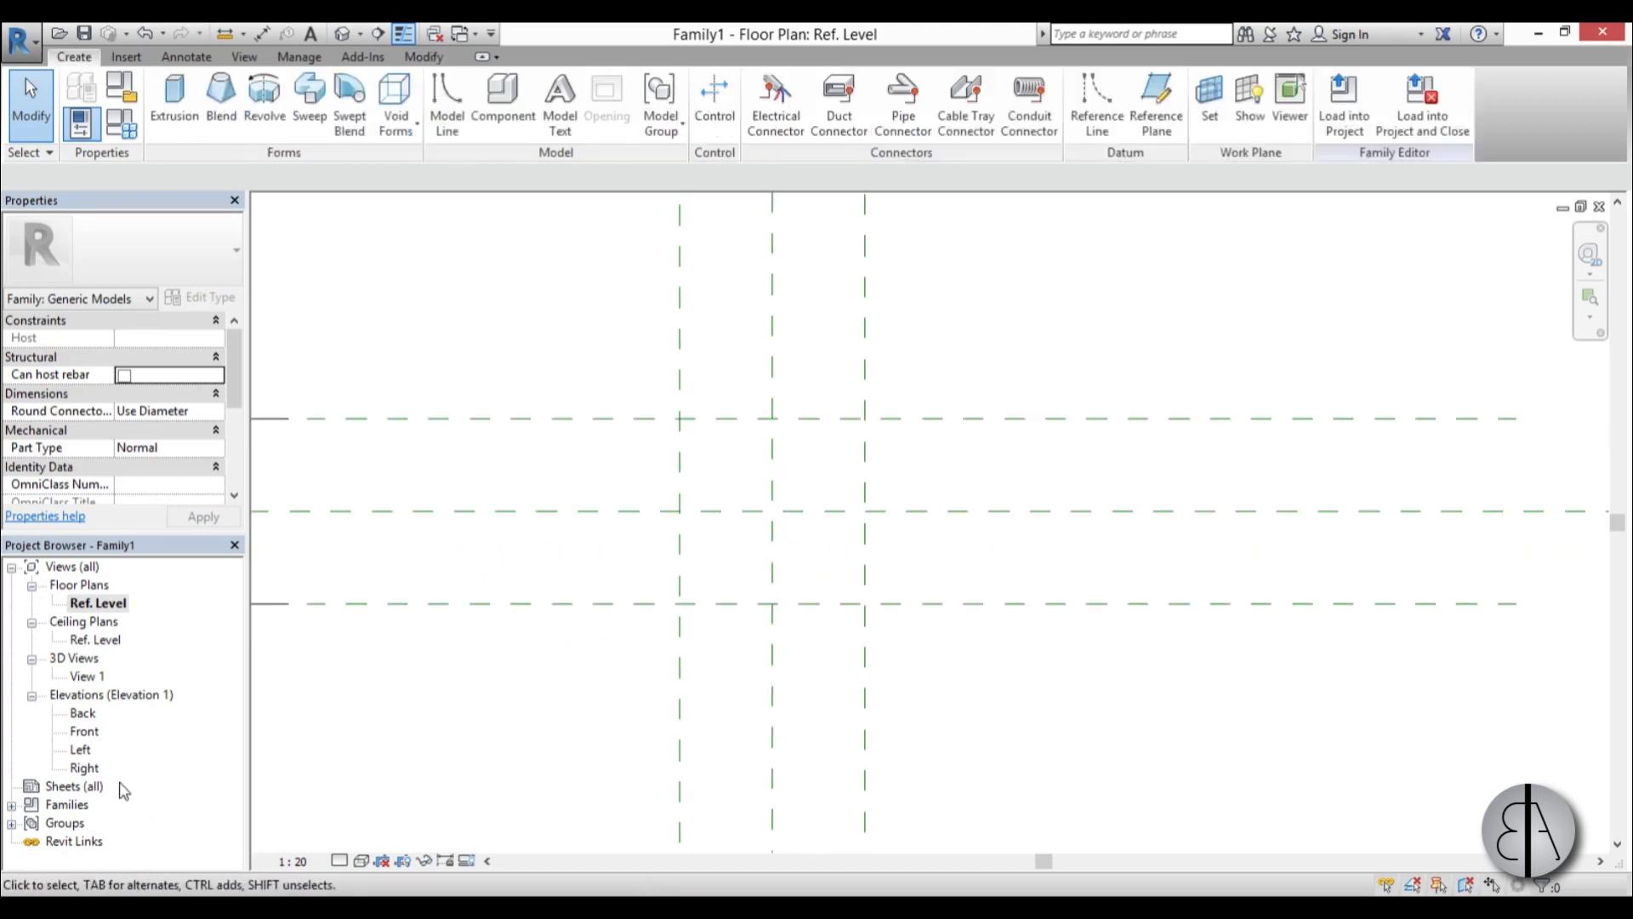
Name the middle horizontal reference plane "seat" in the Front elevation
double_click(83, 732)
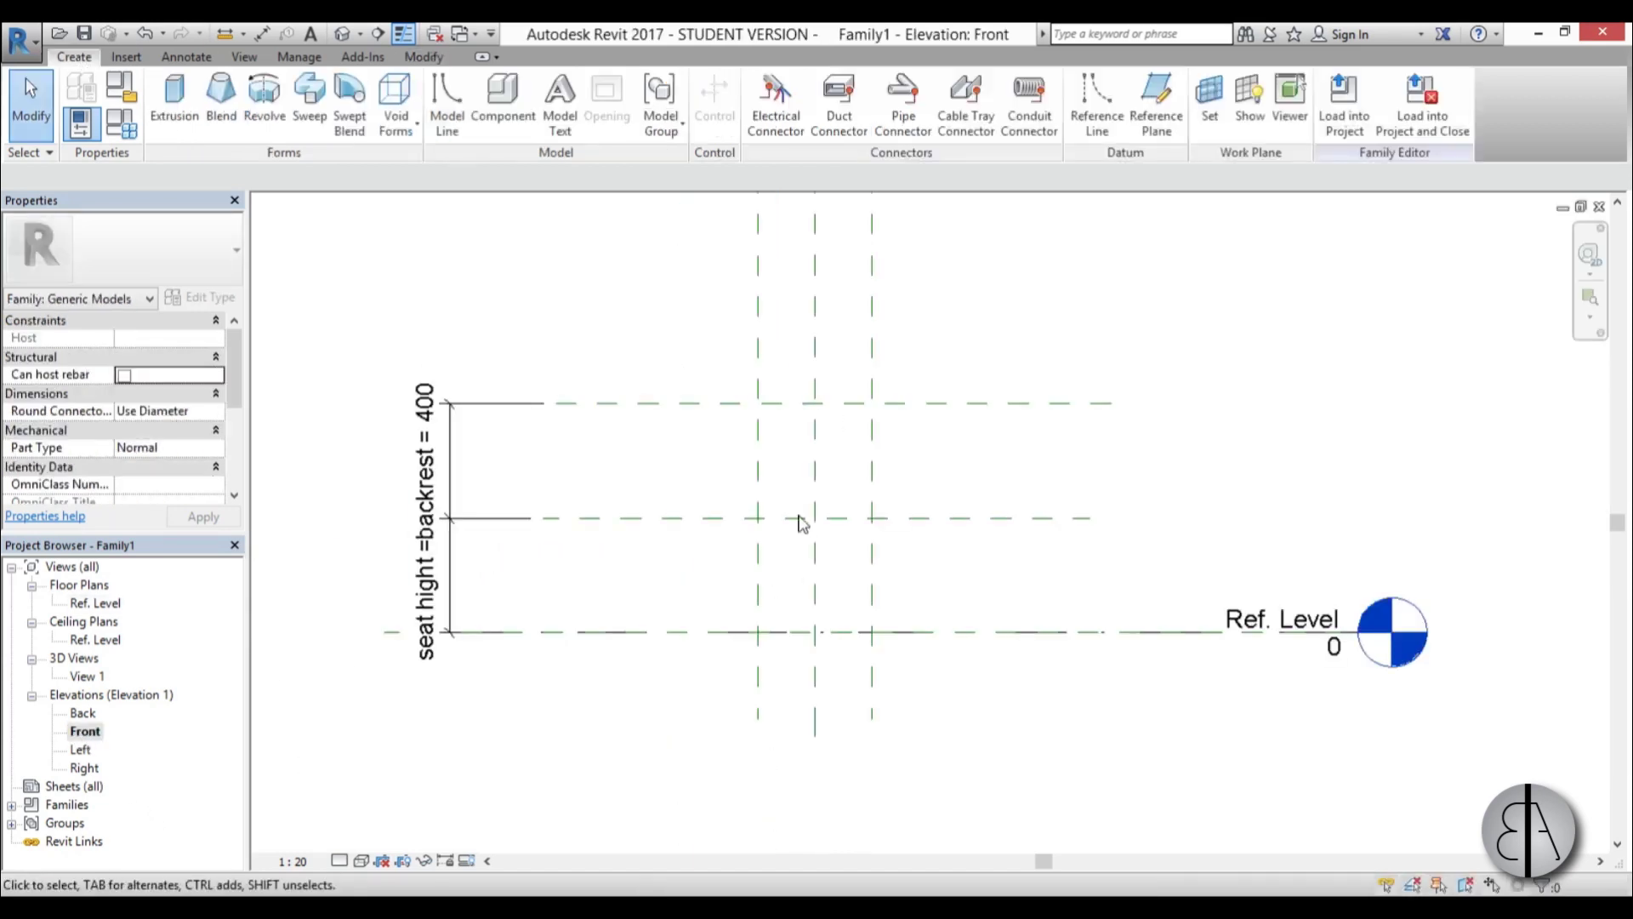
left_click(666, 519)
left_click(574, 529)
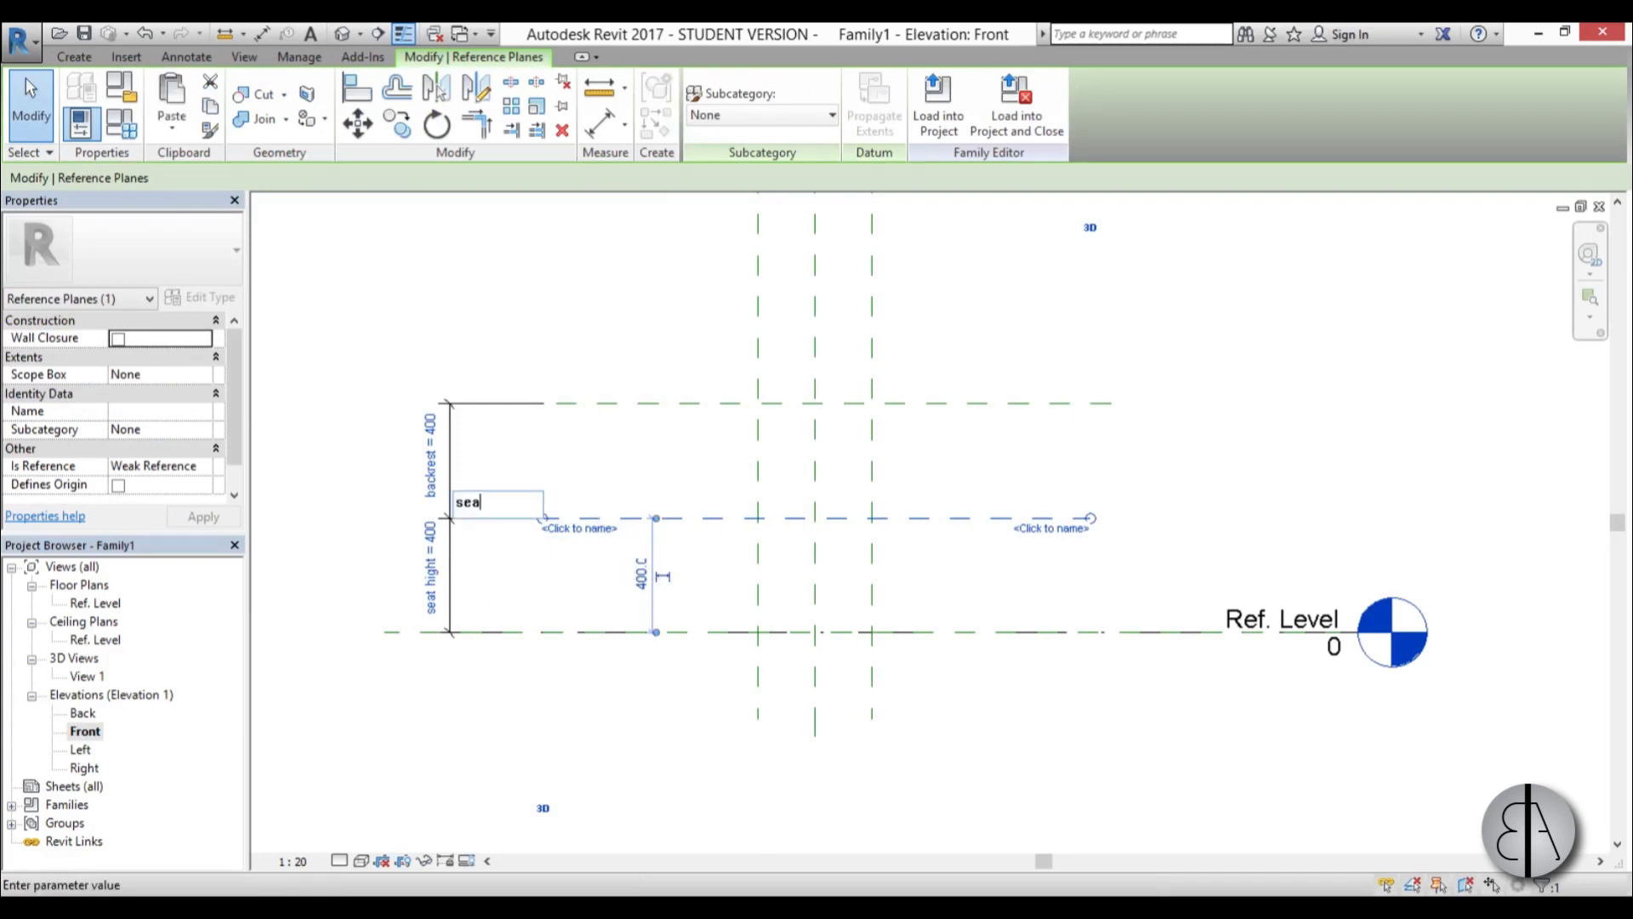
type("seat")
key("Return")
left_click(631, 459)
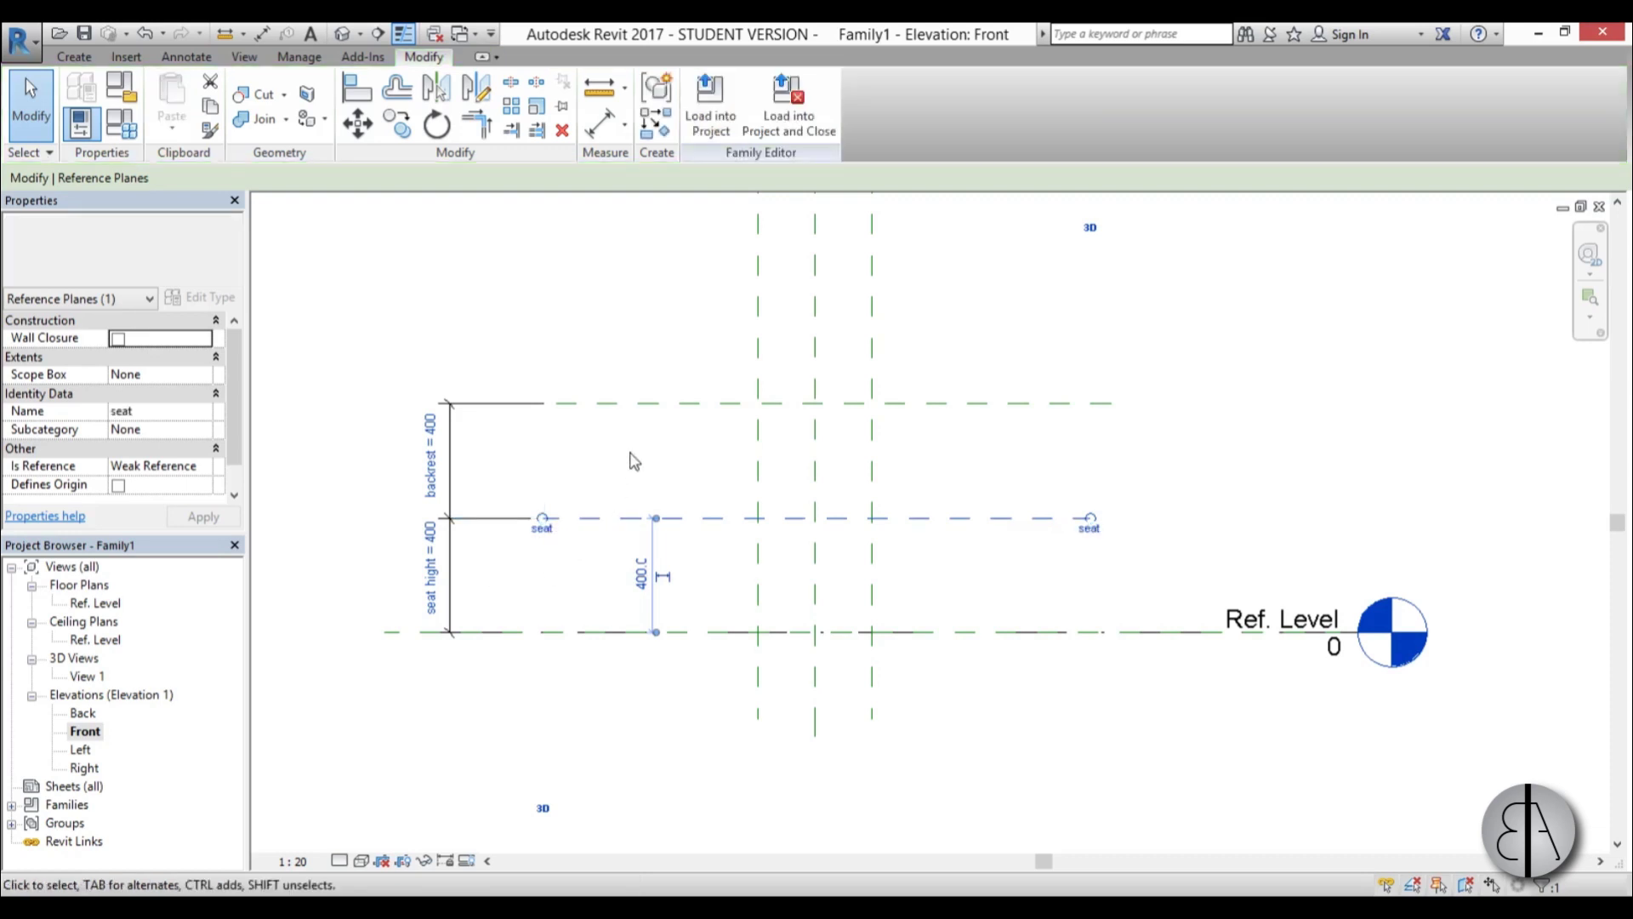
Start an extrusion in the Ref. Level floor plan and set its work plane to Reference Plane : seat
double_click(96, 602)
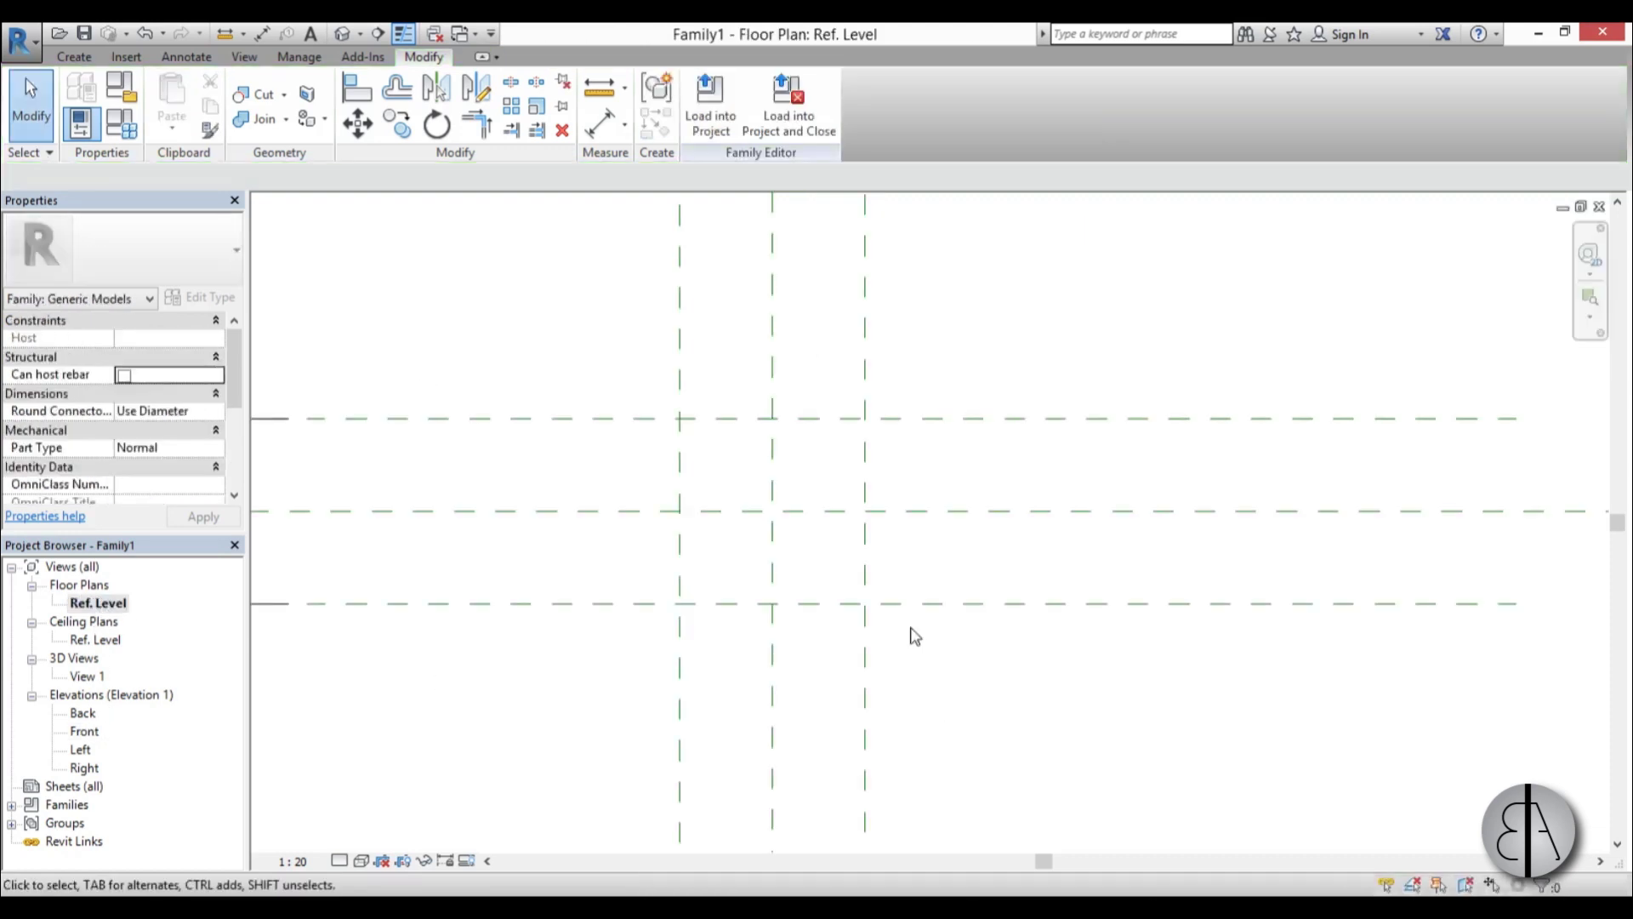
left_click(74, 57)
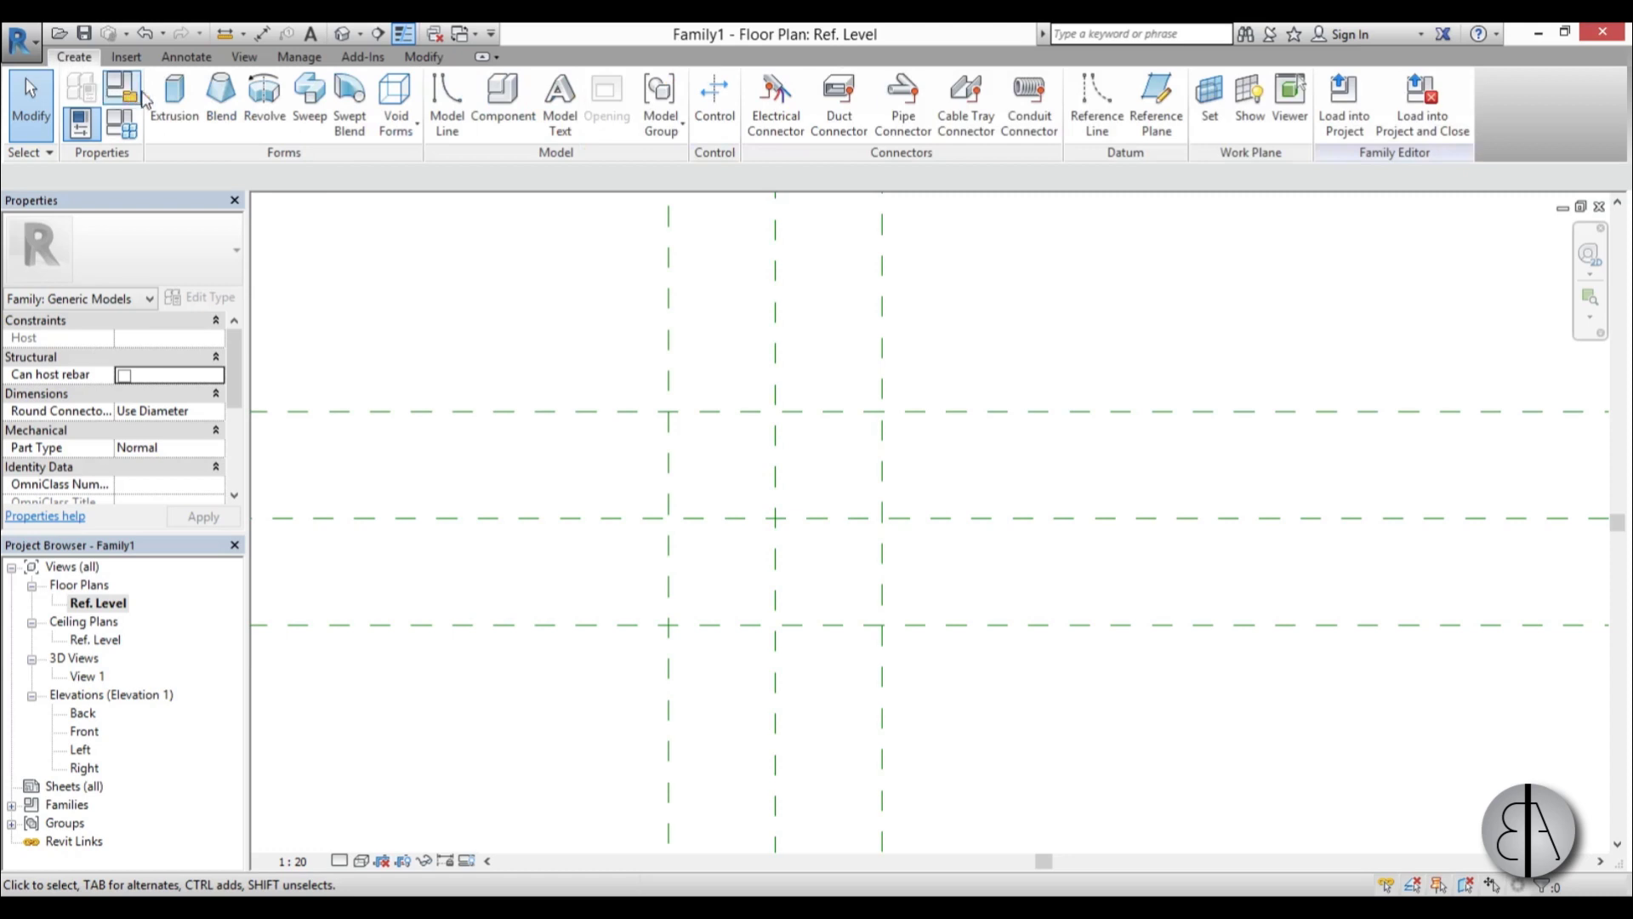
left_click(163, 93)
left_click(882, 102)
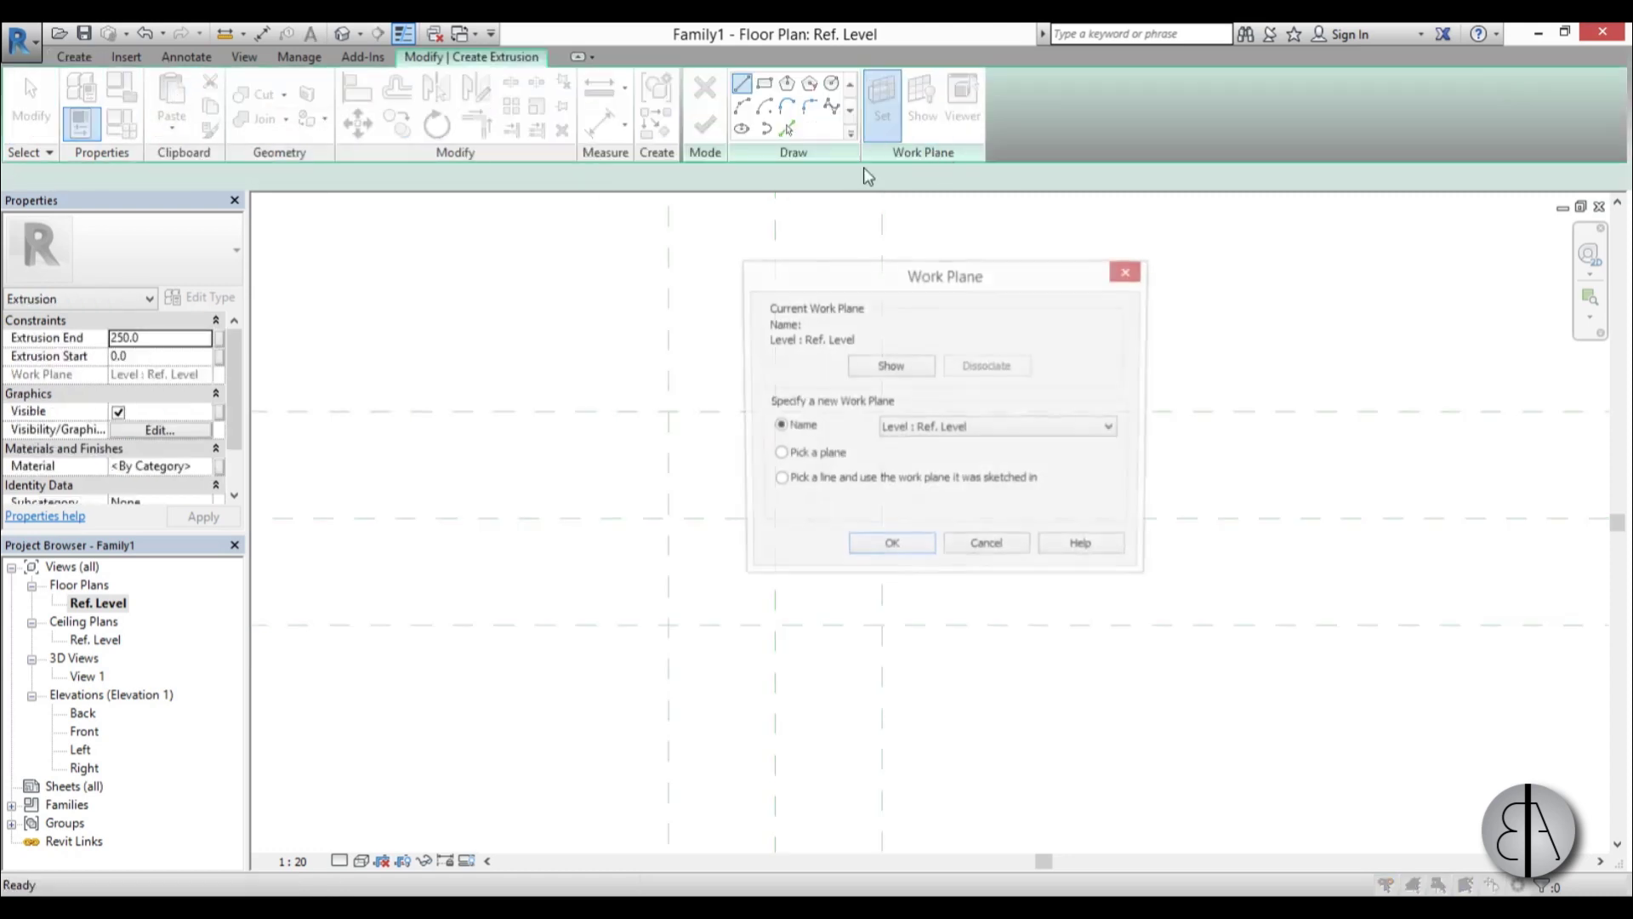
left_click(978, 427)
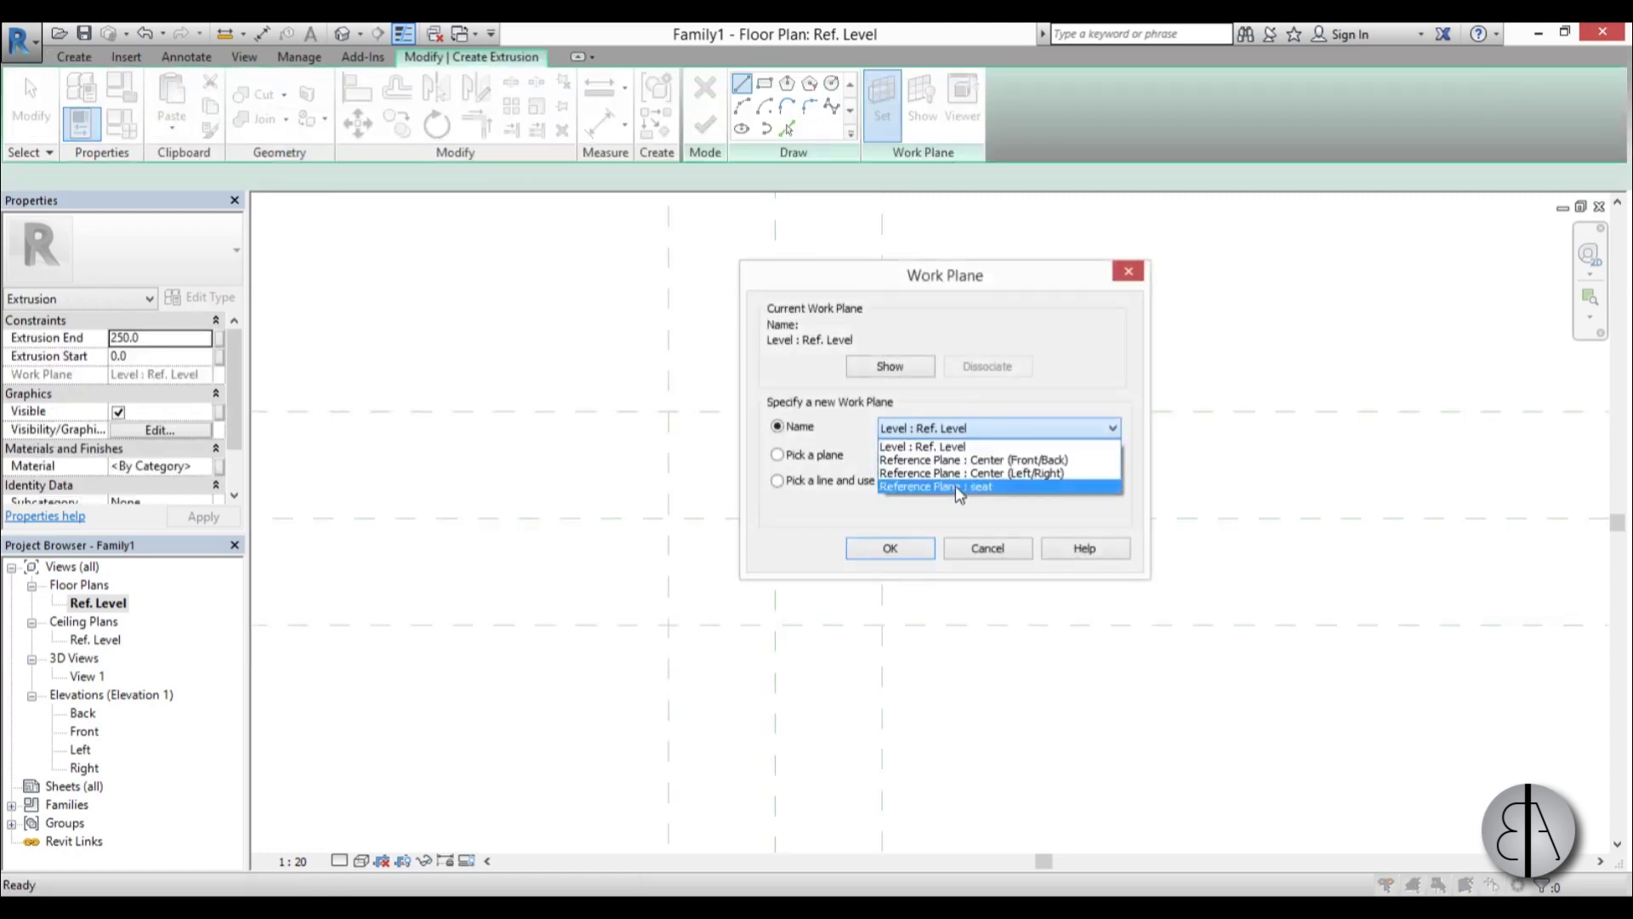
left_click(960, 487)
left_click(891, 549)
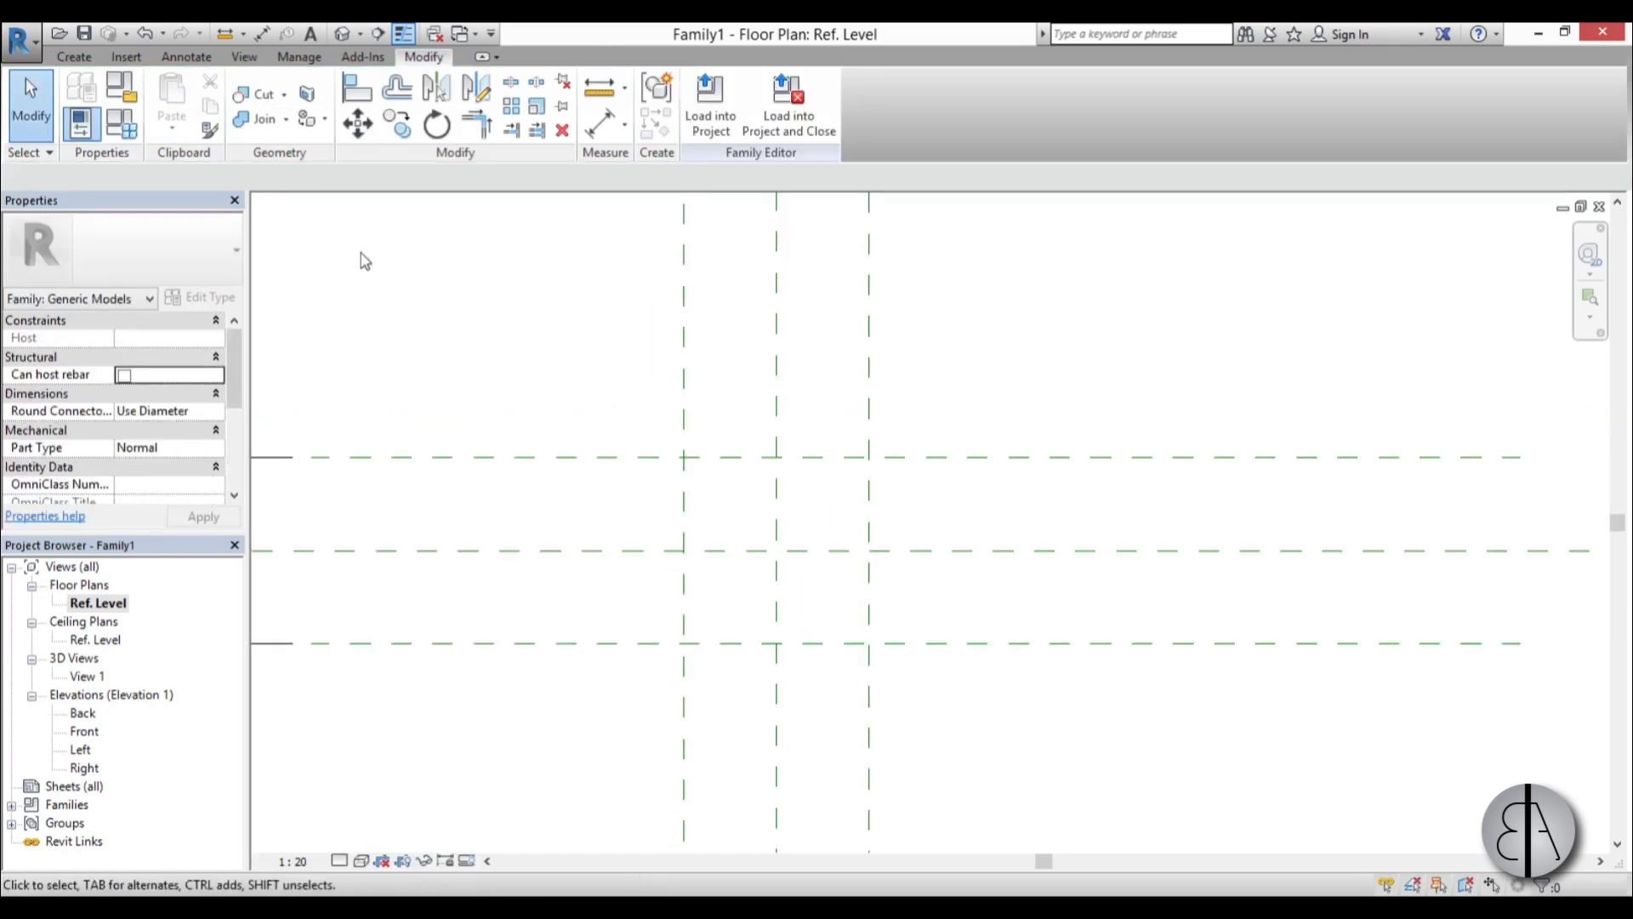
Sketch a rectangle for the seat extrusion, slightly inside the four outer reference planes
left_click(73, 57)
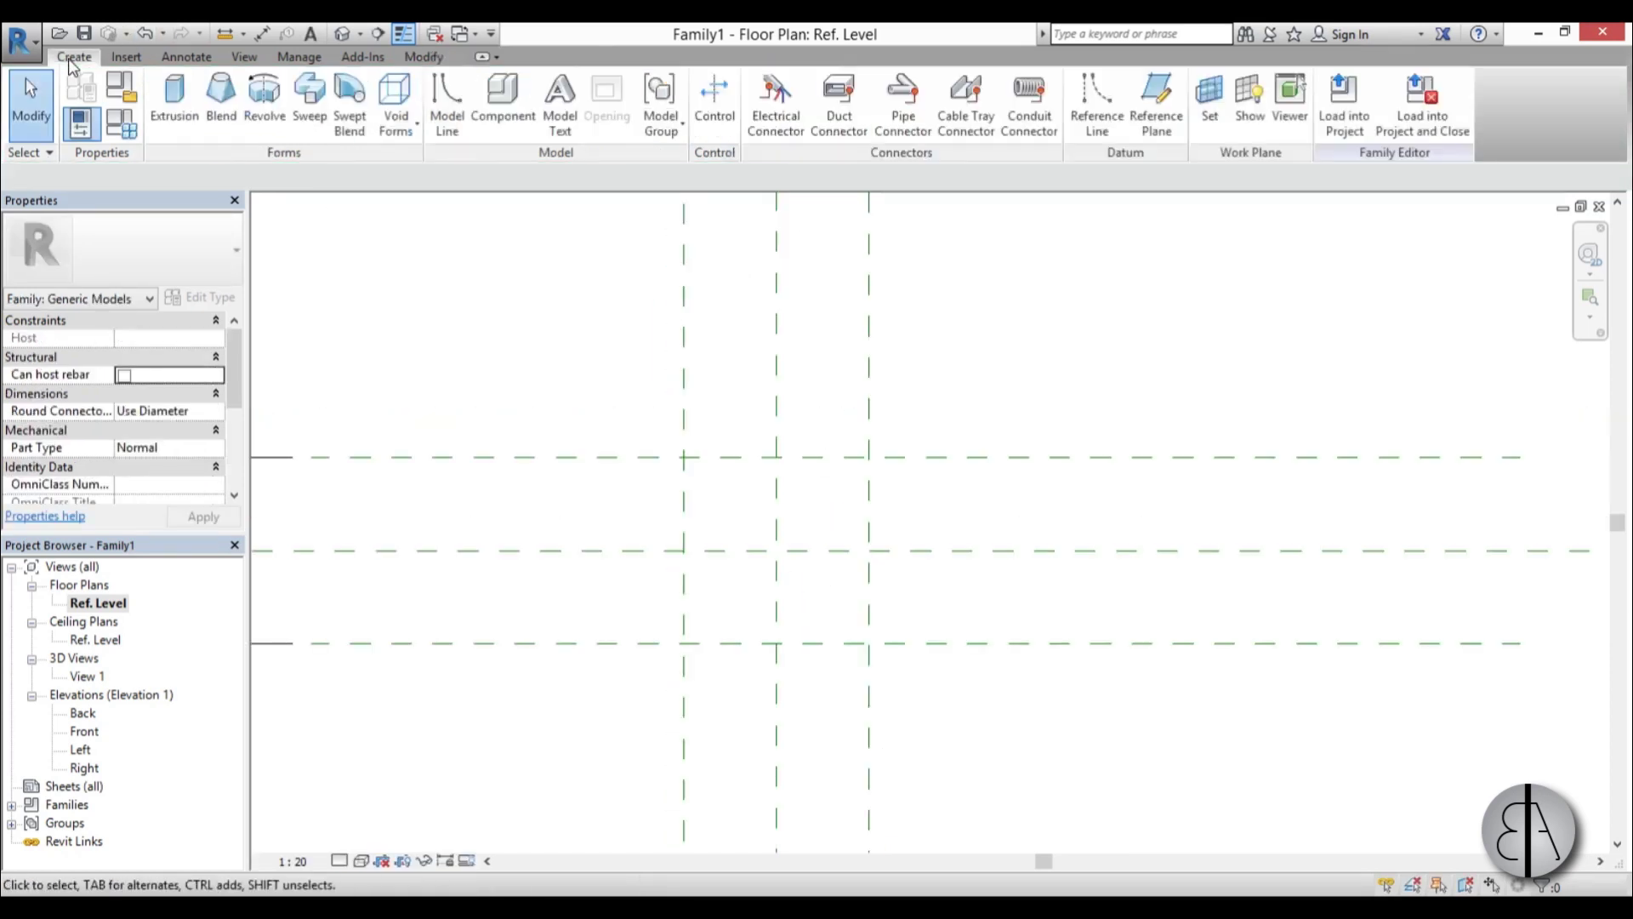
left_click(174, 95)
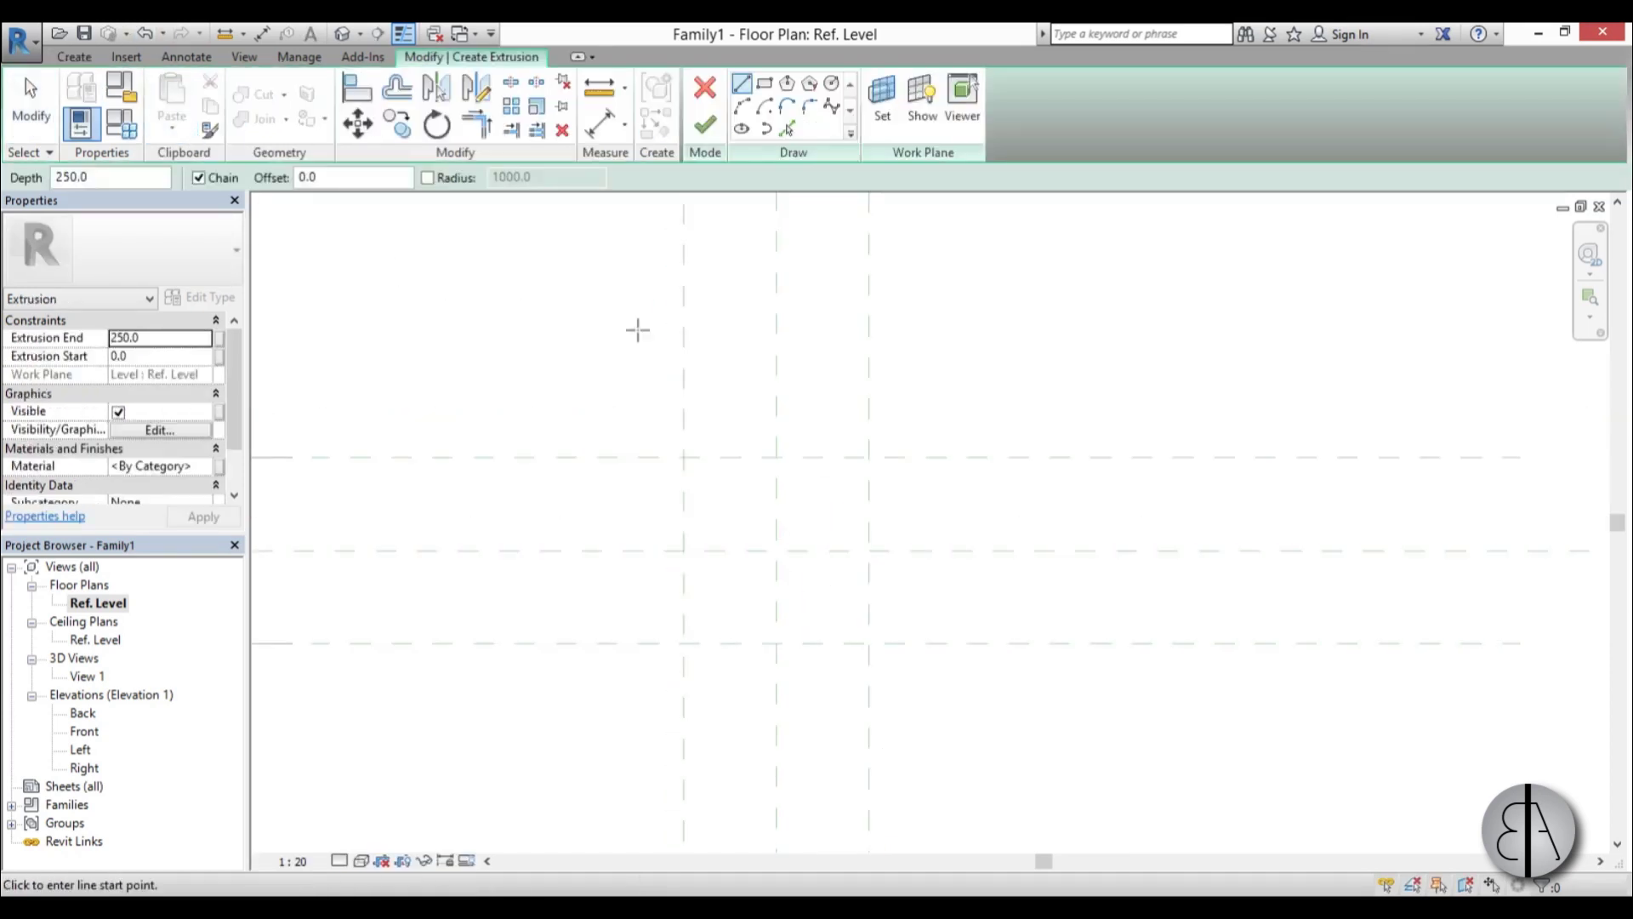
left_click(763, 83)
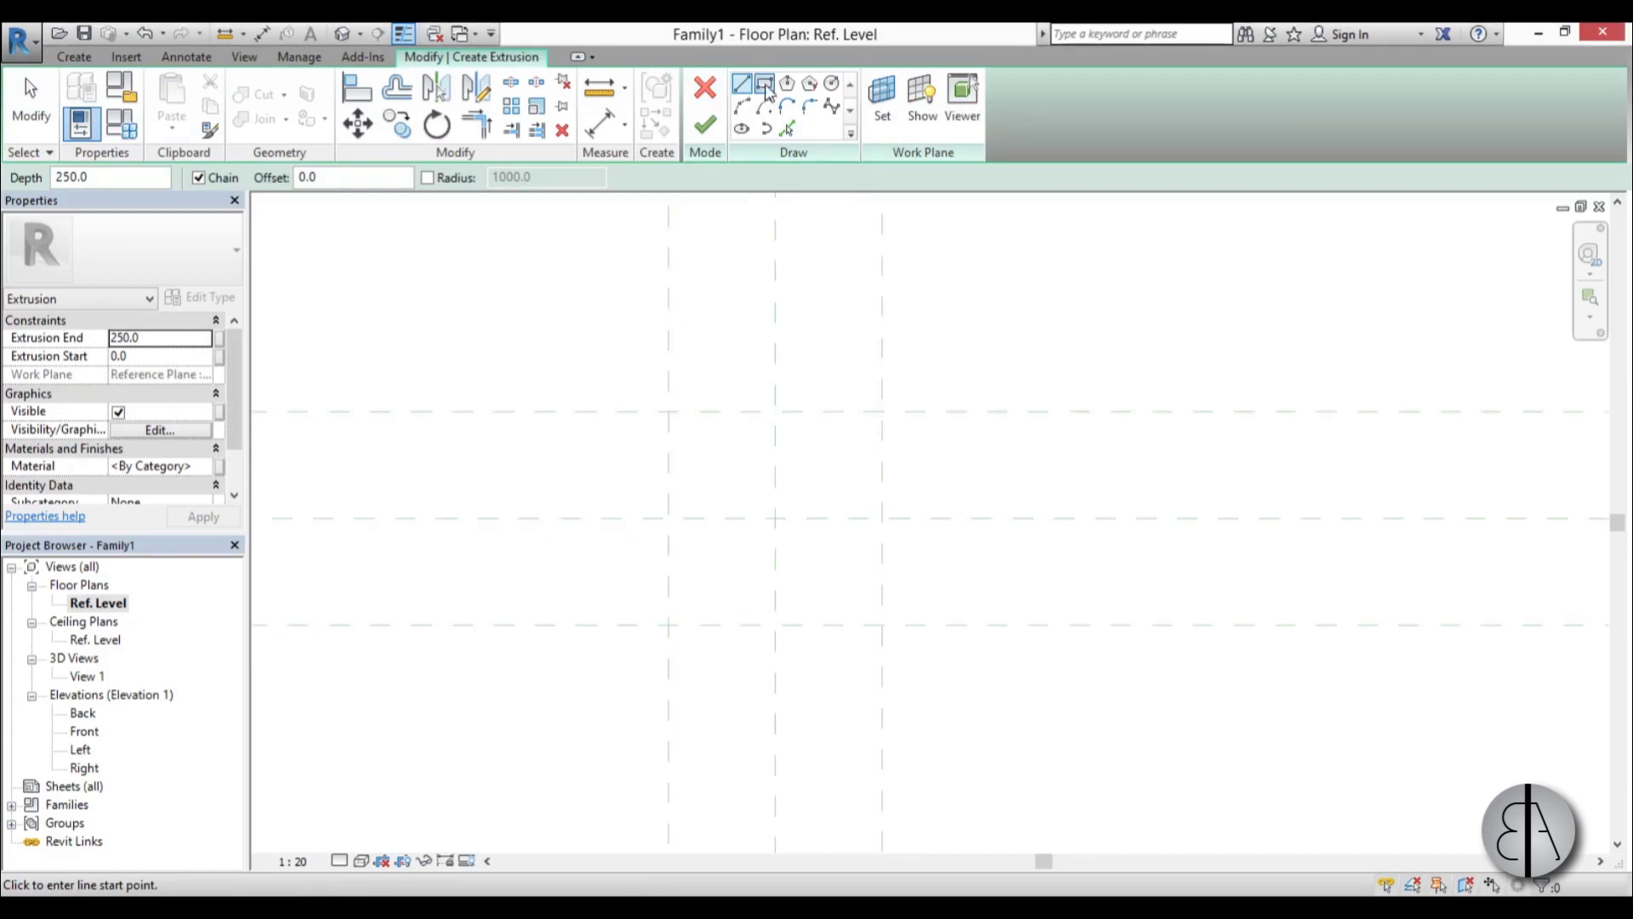
left_click(685, 426)
left_click(866, 617)
scroll(872, 613, "up", 3)
key("Escape")
key("Escape")
scroll(831, 692, "down", 2)
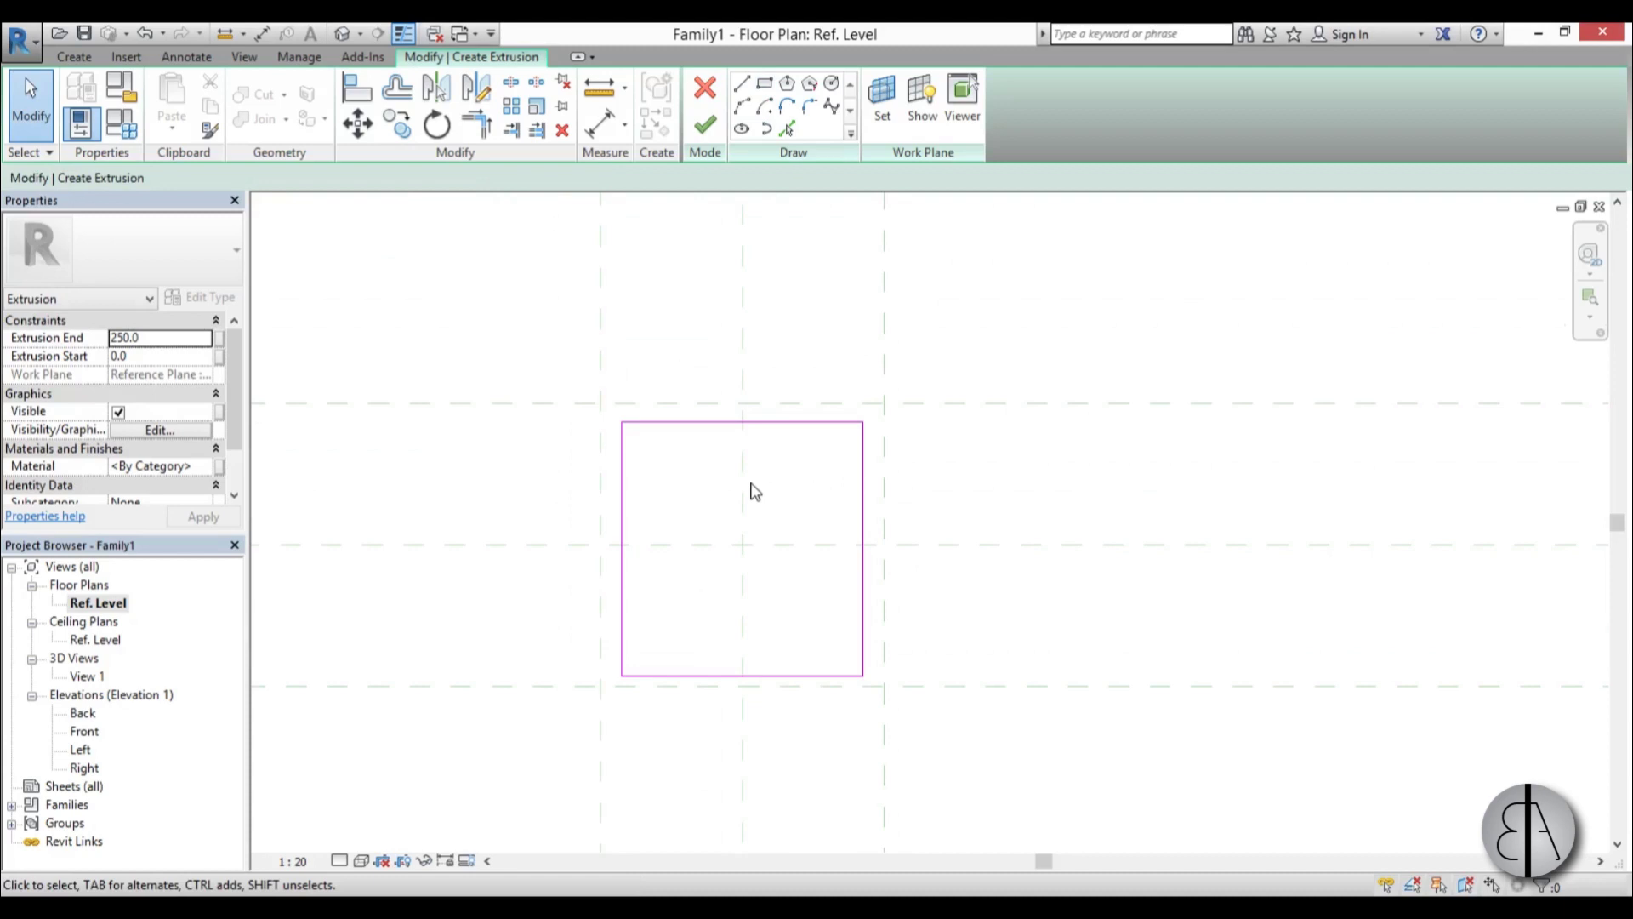
Align the four sides of the seat rectangle to the outer reference planes and lock them
key("a")
key("l")
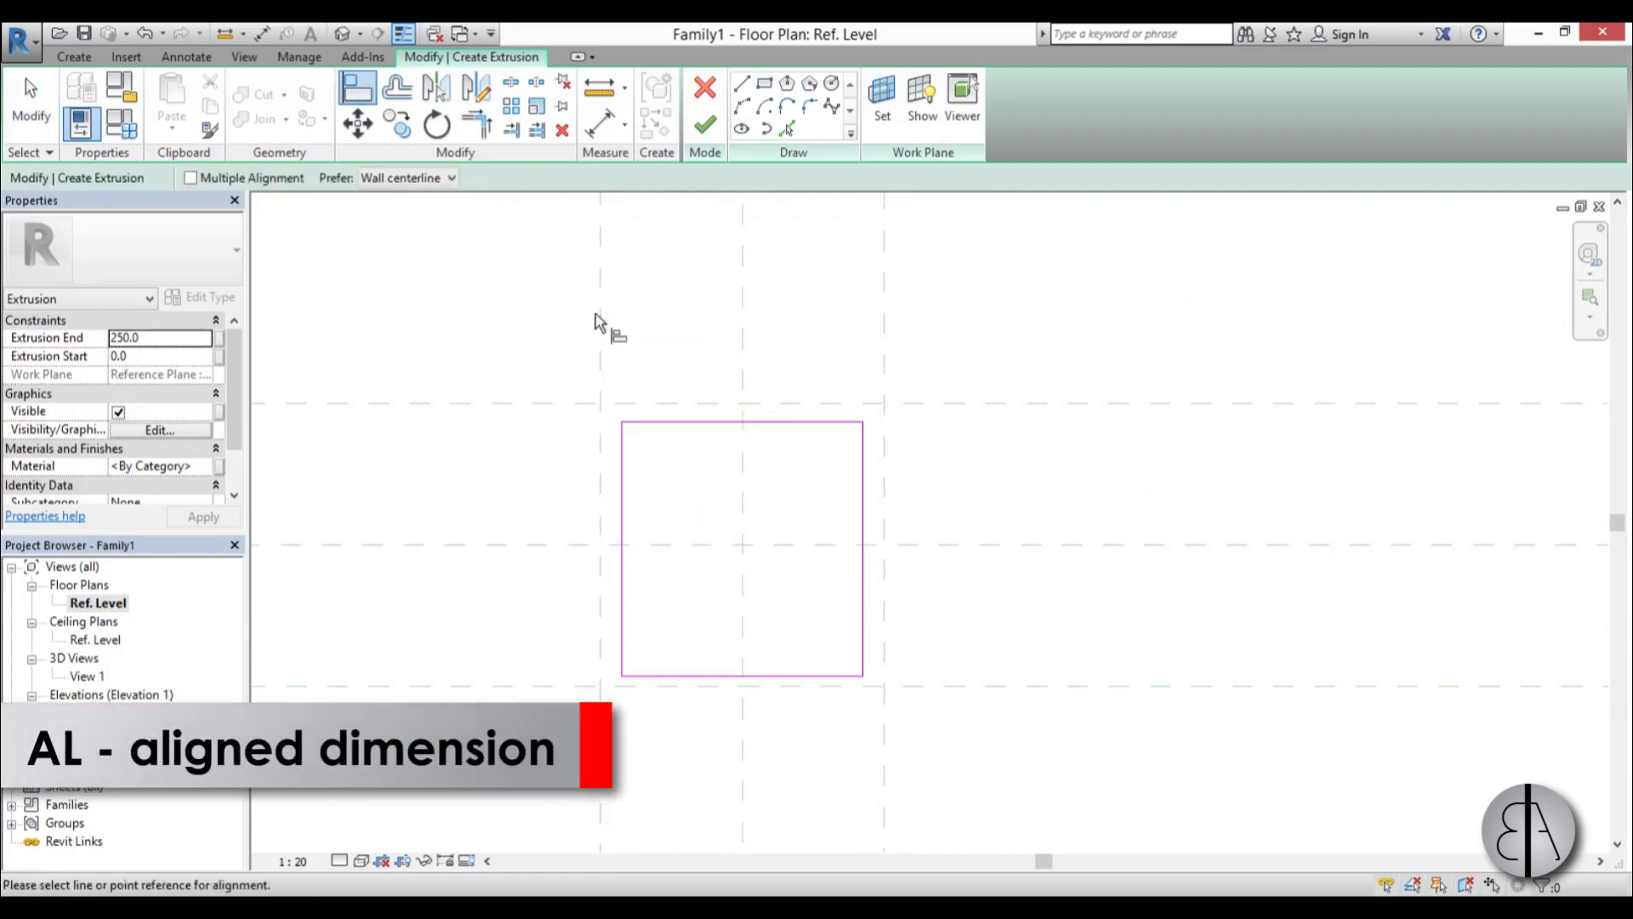
left_click(598, 328)
left_click(630, 544)
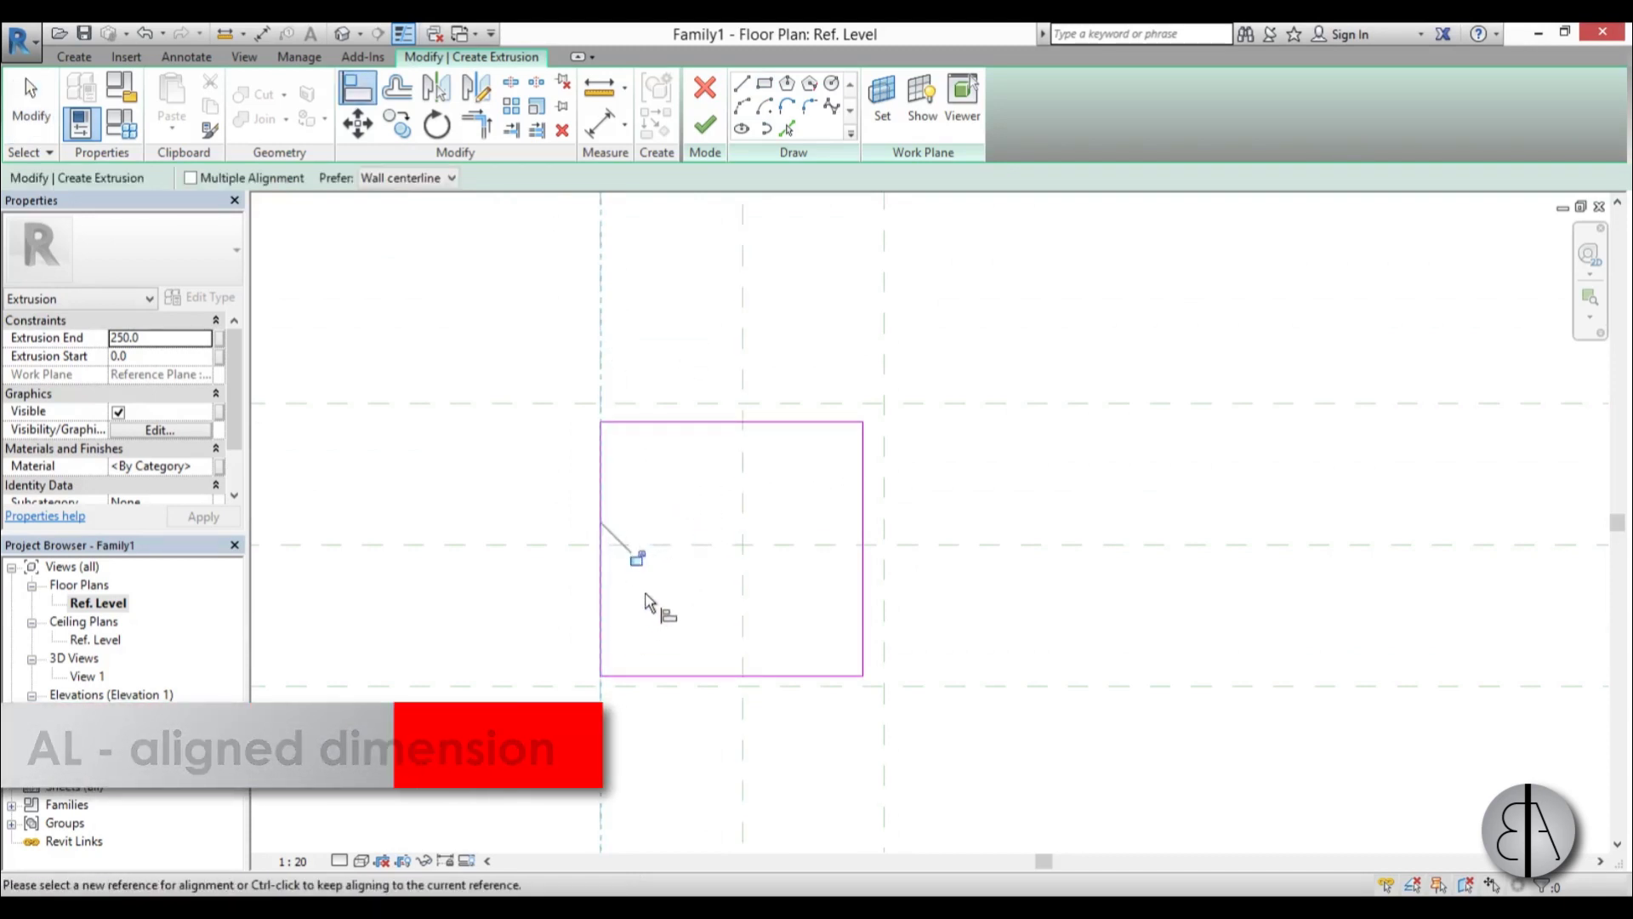
left_click(885, 461)
left_click(865, 493)
left_click(926, 404)
left_click(816, 429)
left_click(937, 695)
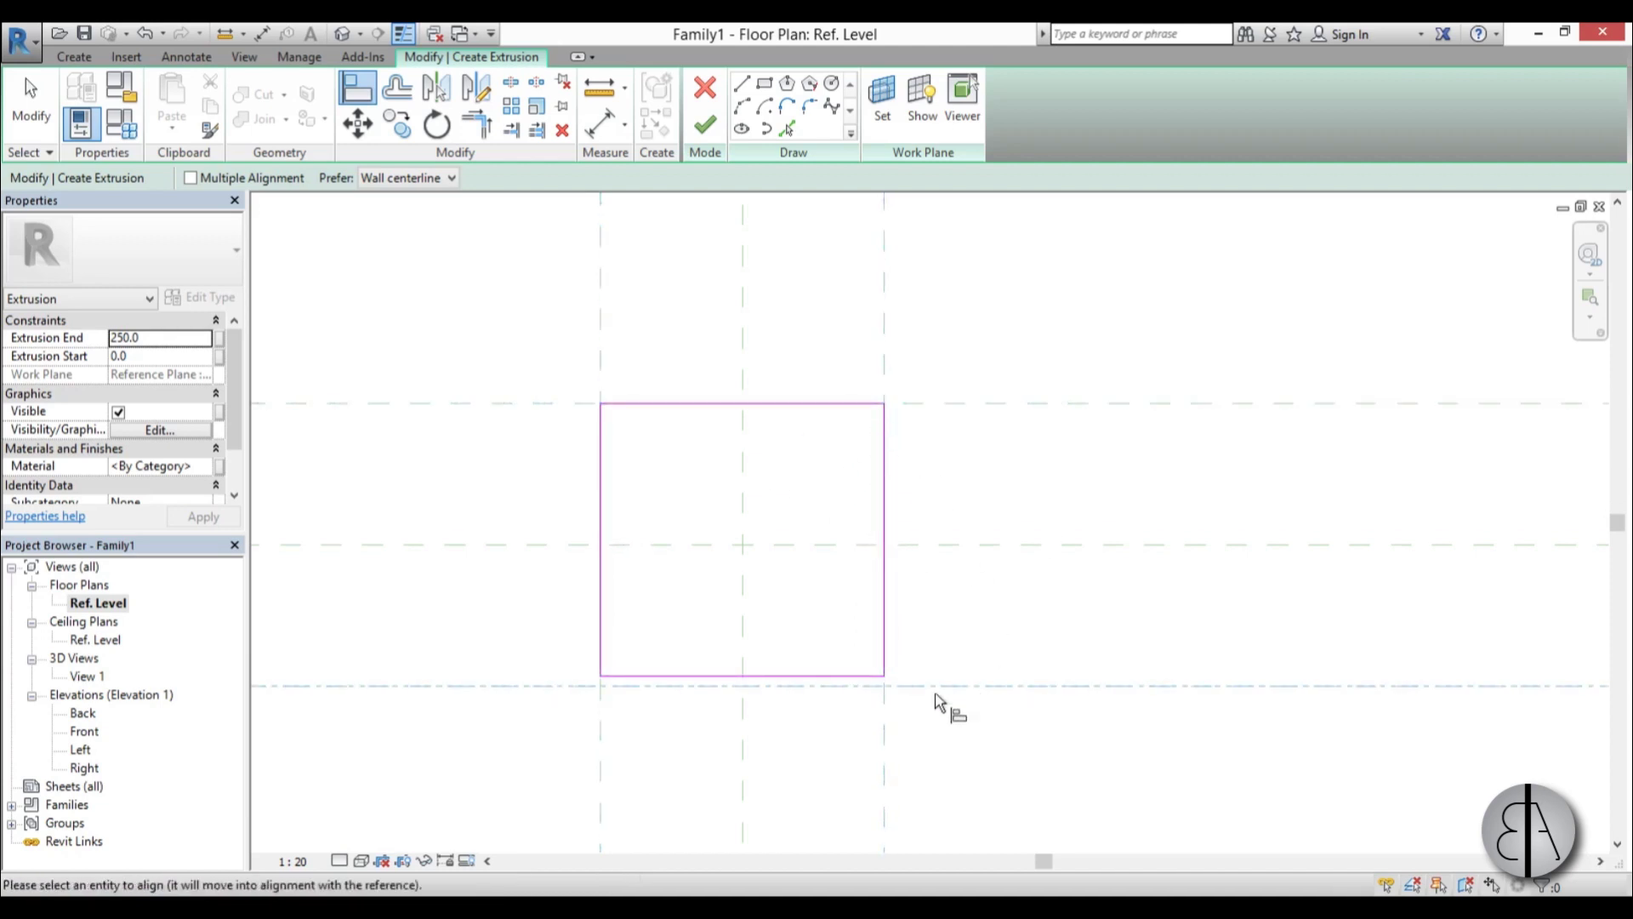
left_click(820, 677)
Set the seat's Extrusion End to 40 and finish the extrusion
scroll(941, 627, "down", 1)
middle_click_drag(767, 564, 701, 507)
scroll(701, 507, "up", 1)
left_click(182, 338)
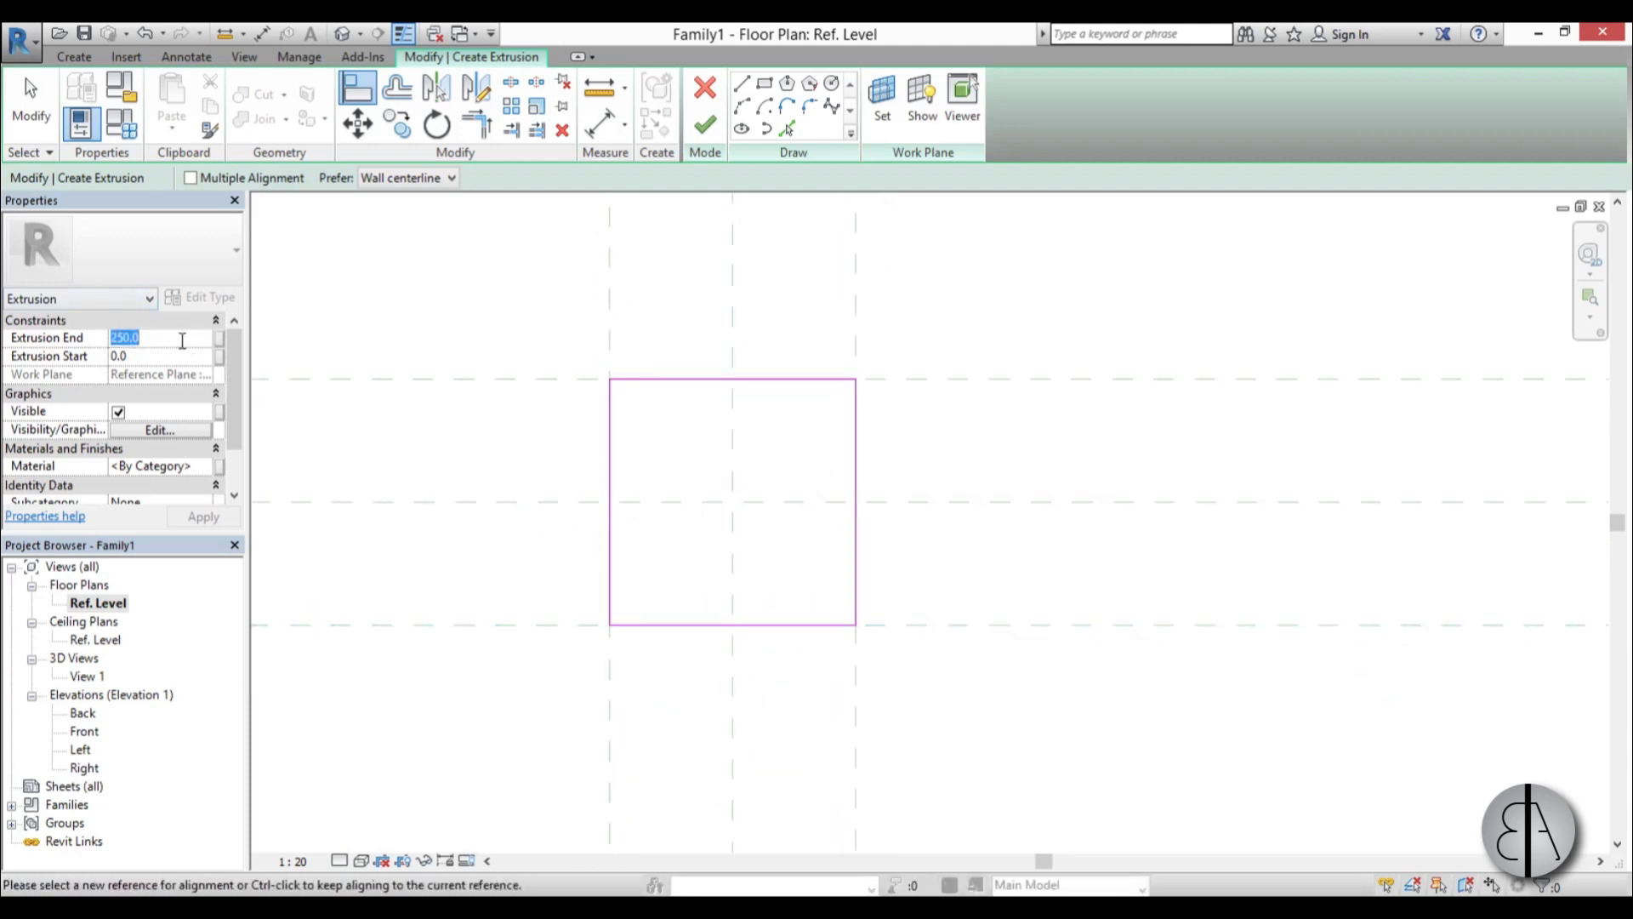
type("4")
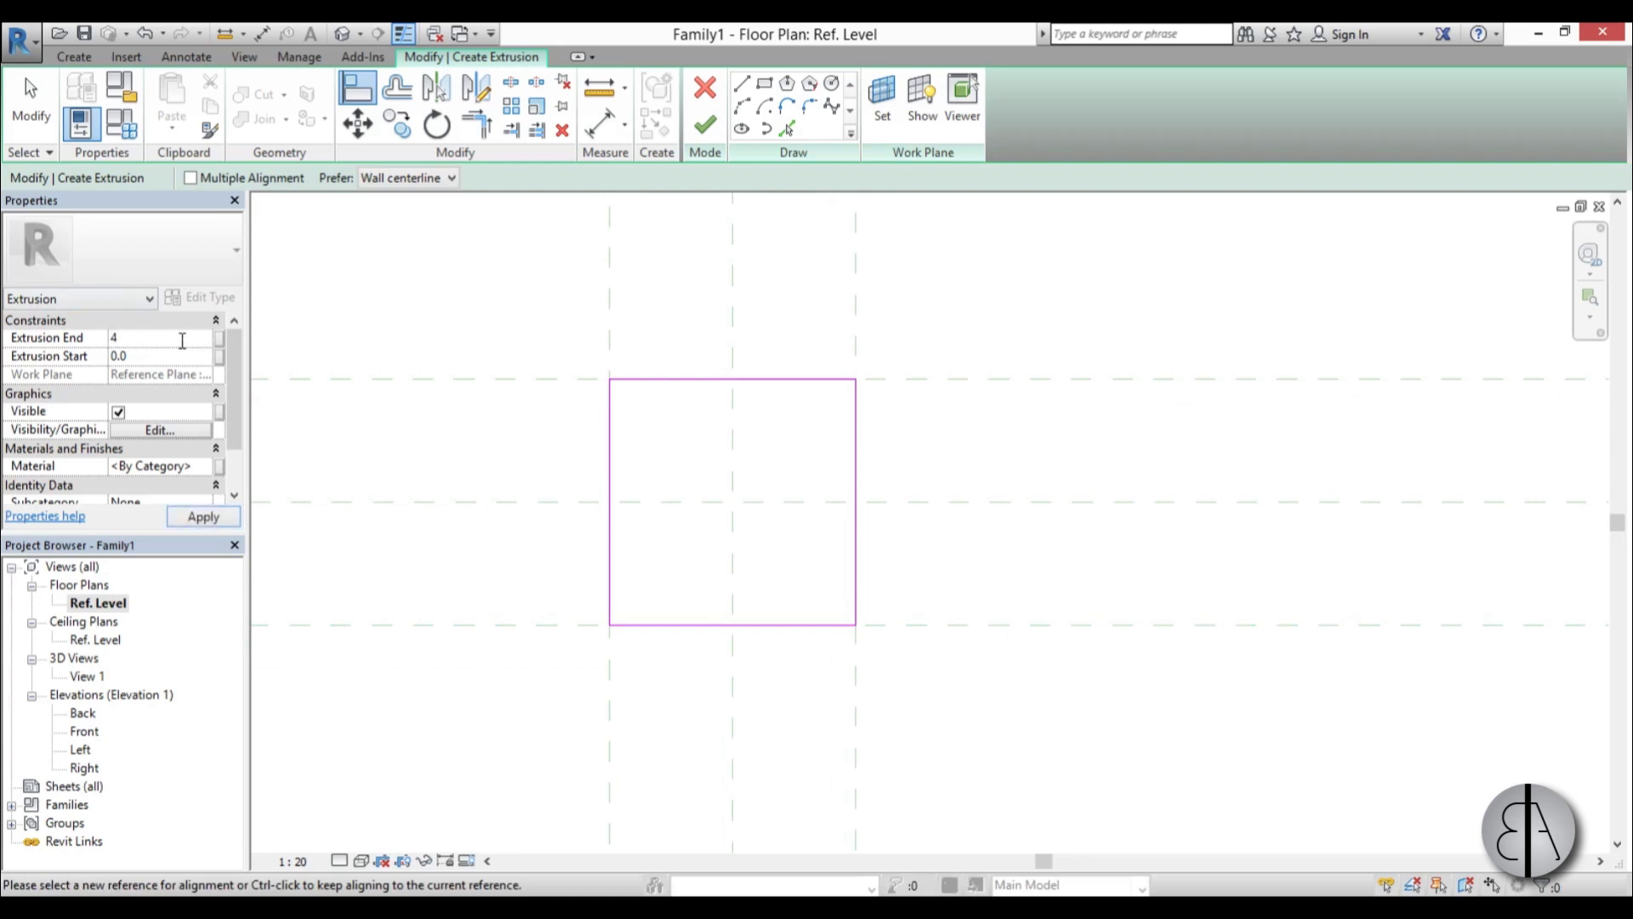
type("0")
left_click(180, 510)
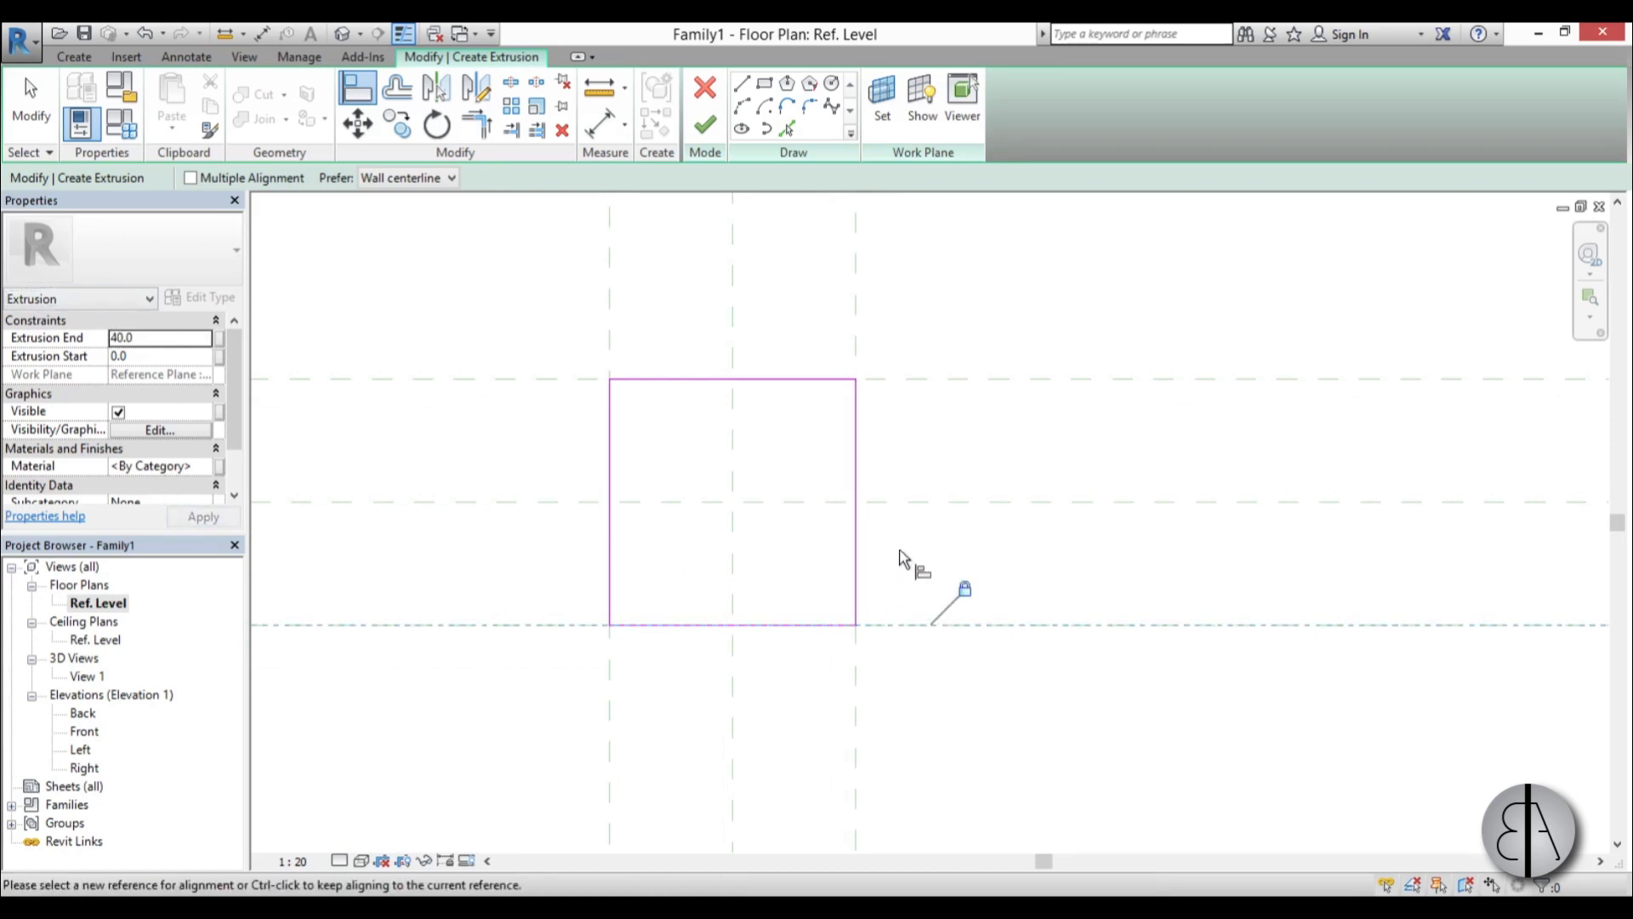
left_click(705, 140)
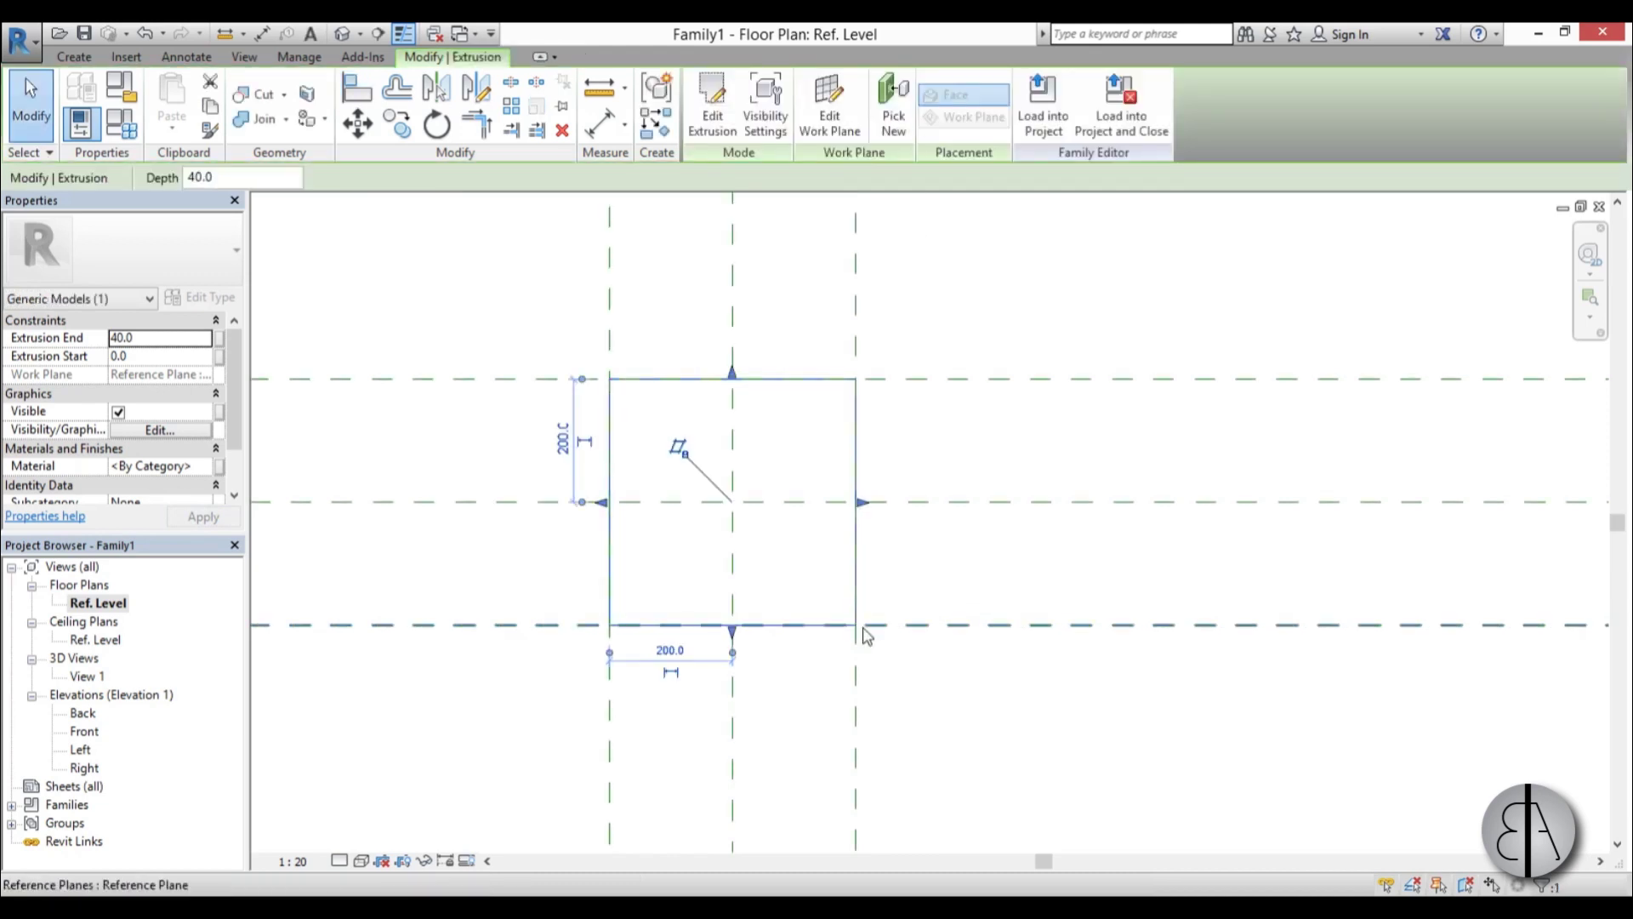
Set the seat's Extrusion End to -40 in the Front elevation so it extends below the seat plane
double_click(82, 733)
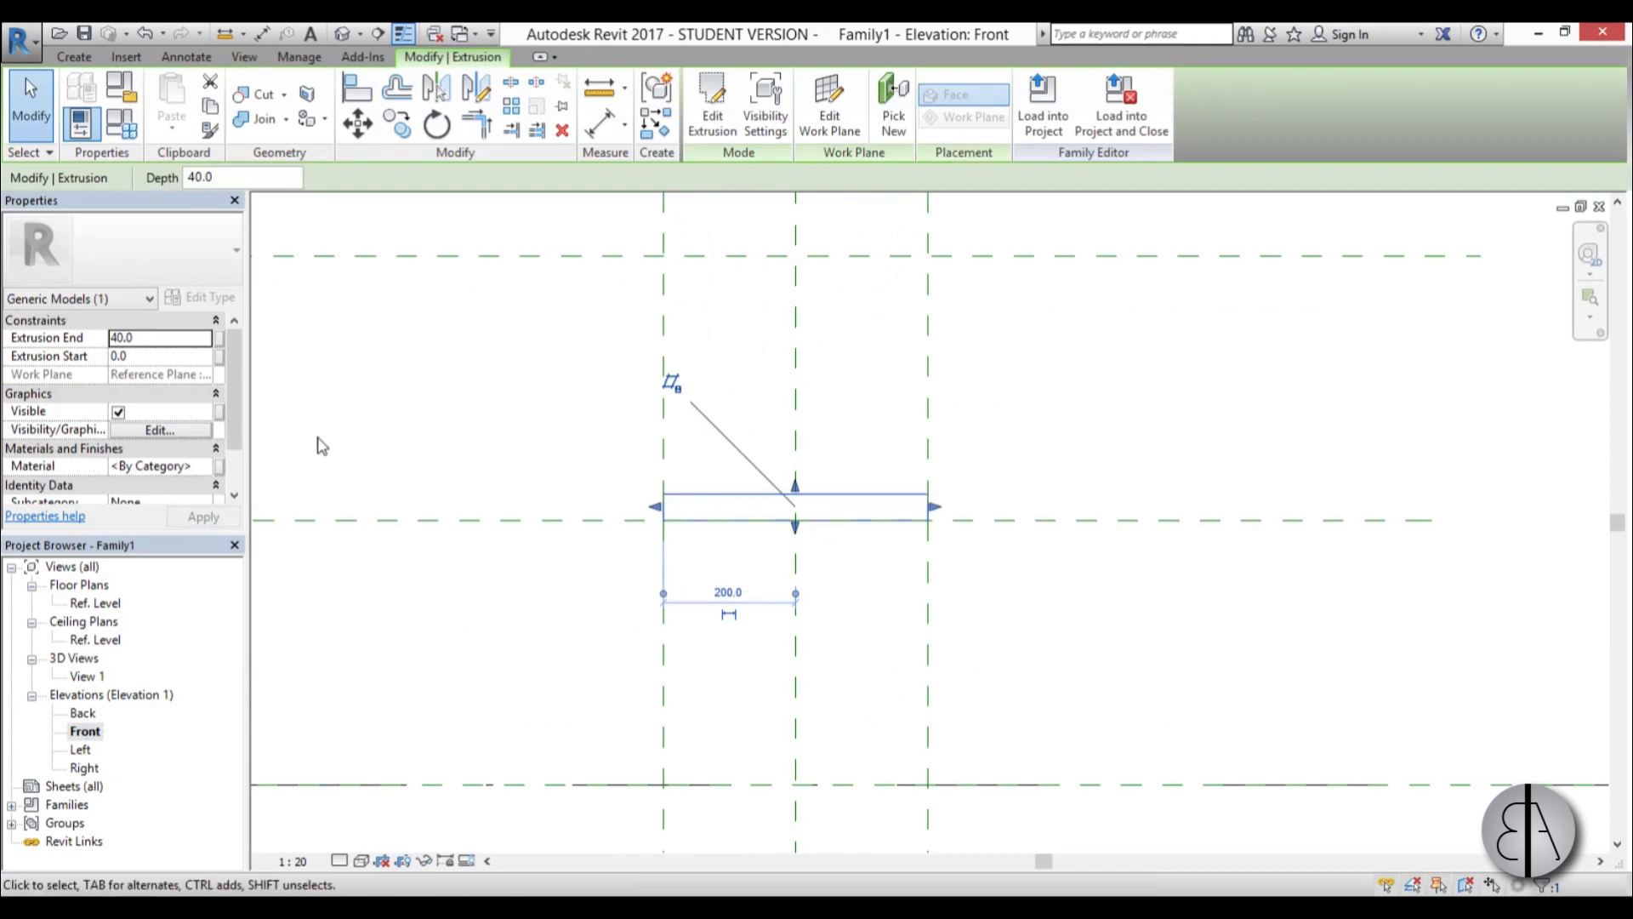
left_click(165, 337)
type("-40")
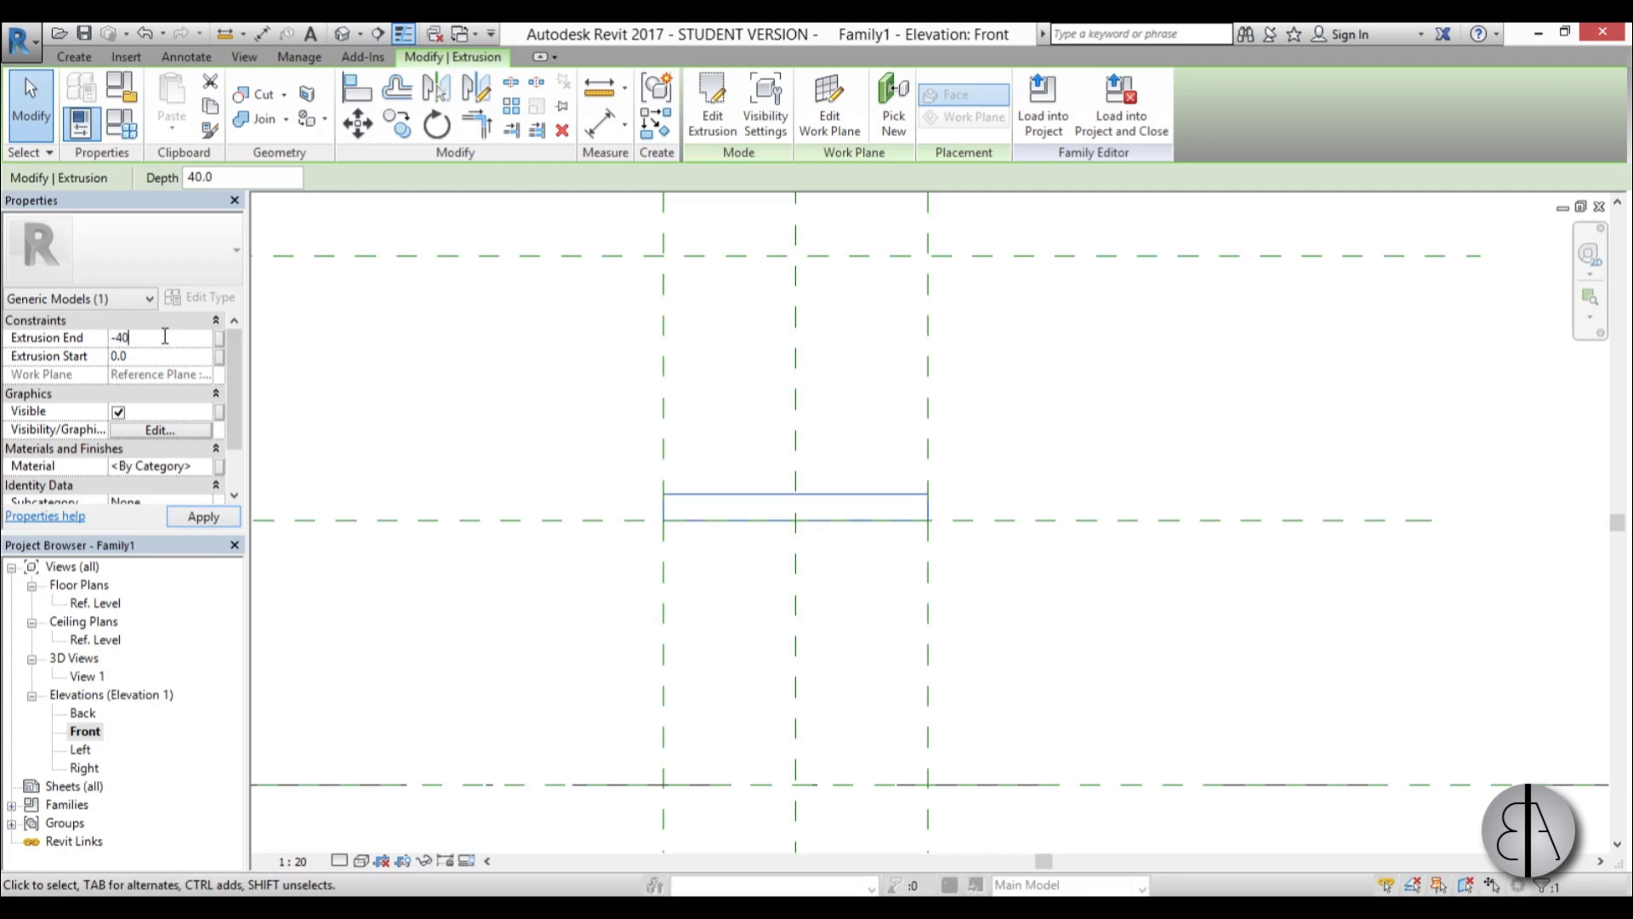
left_click(203, 517)
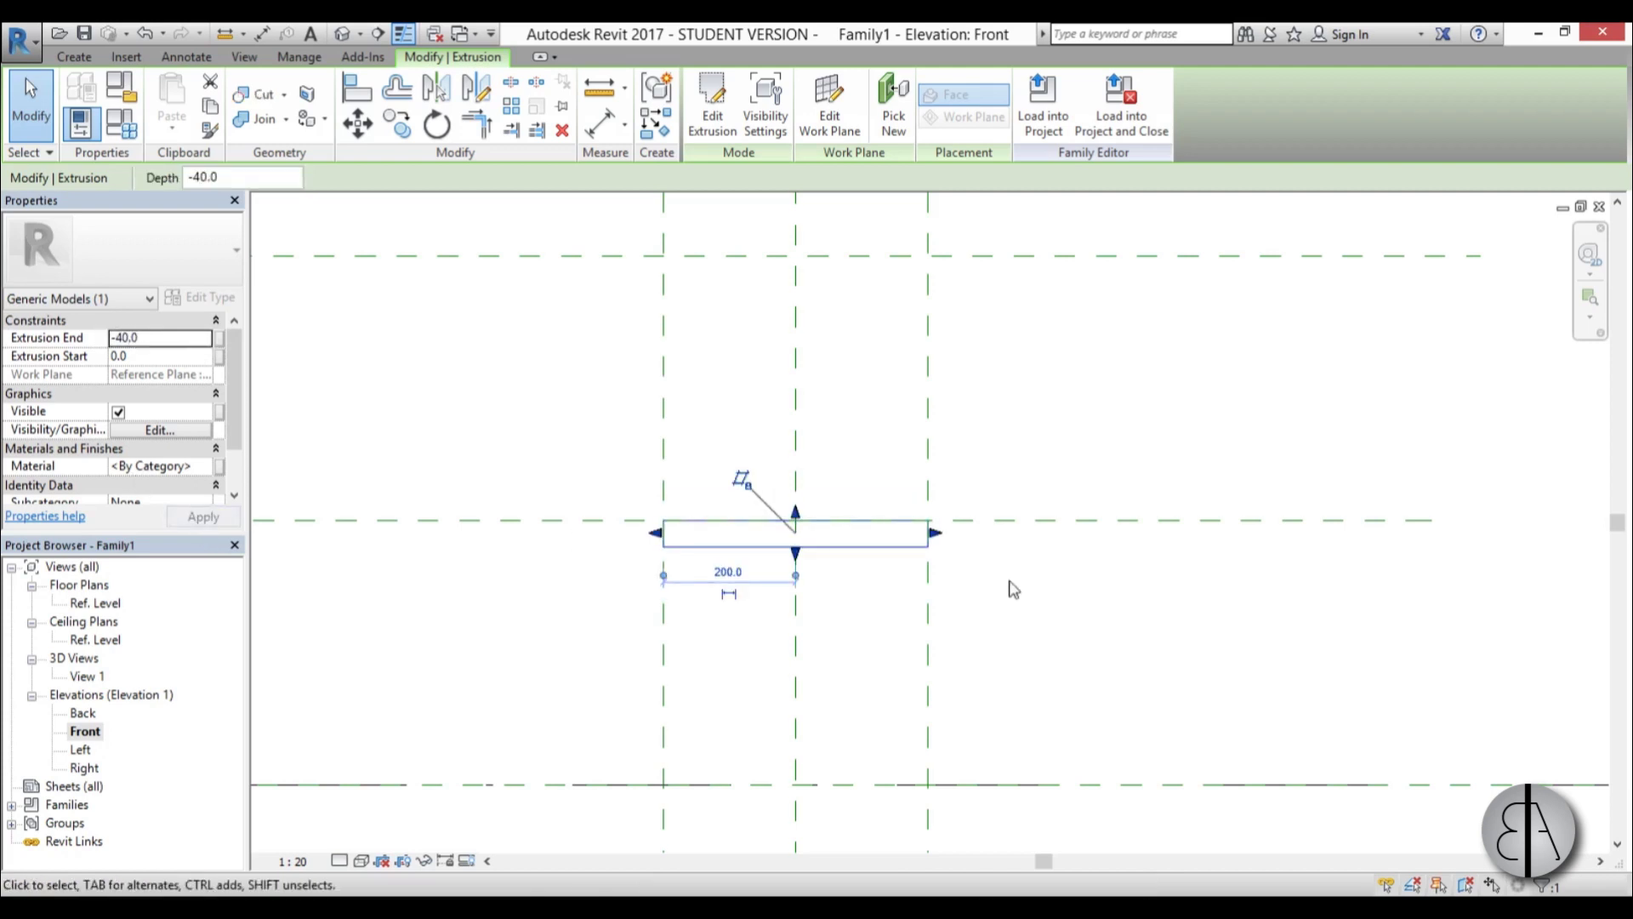
left_click(1012, 587)
Mirror the 40 mm leg square across the Center (Left/Right) reference plane in the Ref. Level plan
double_click(93, 602)
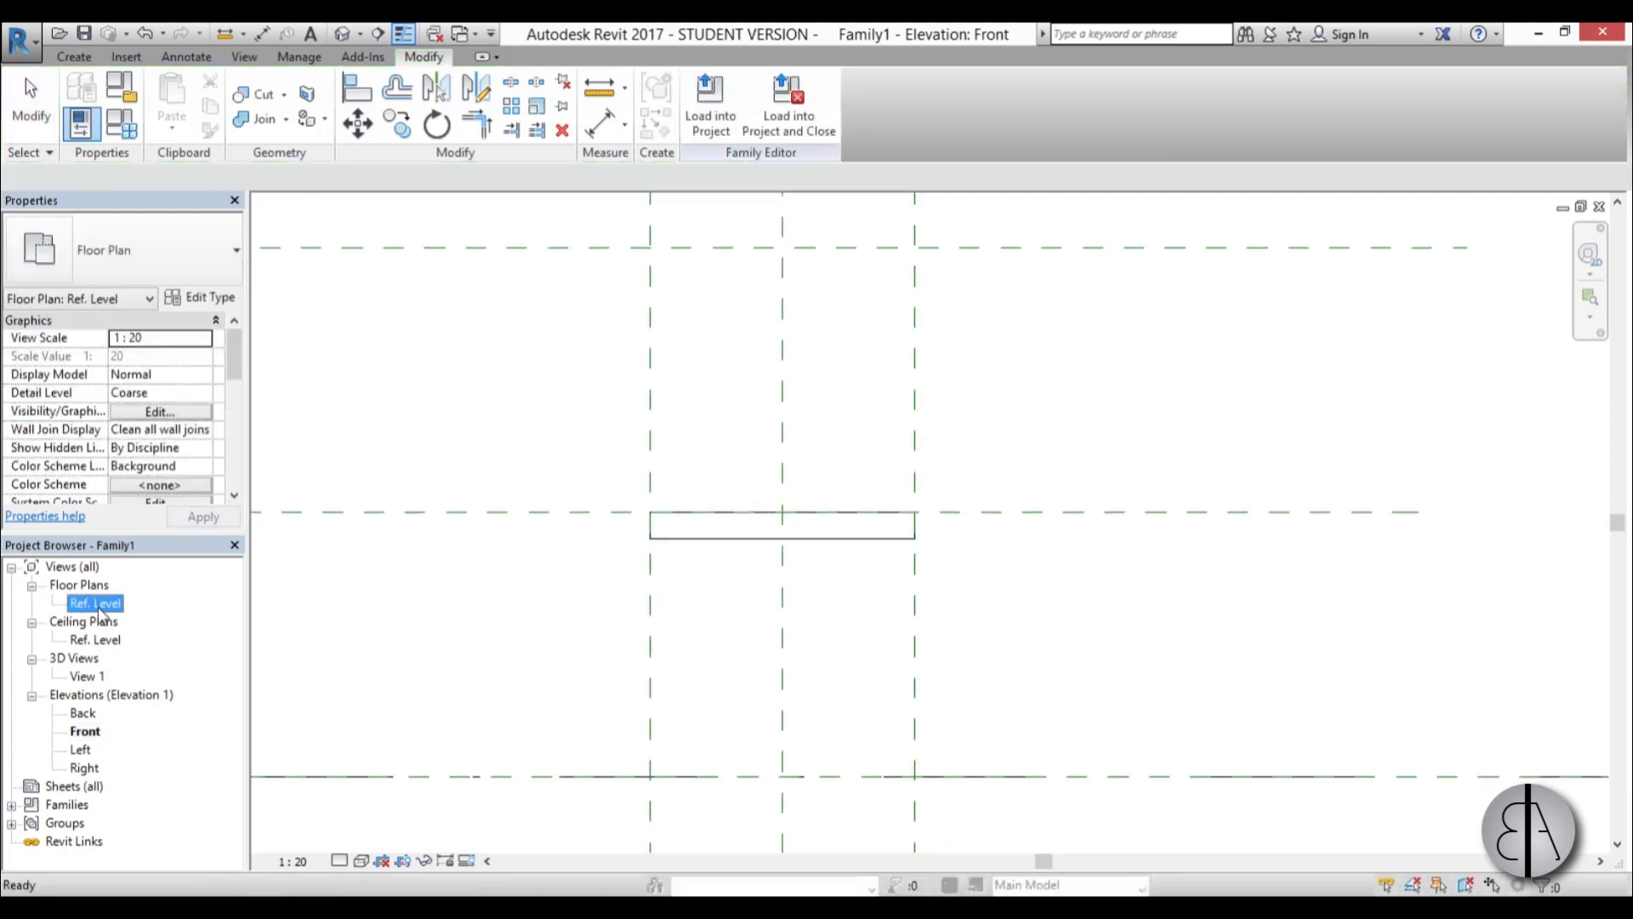
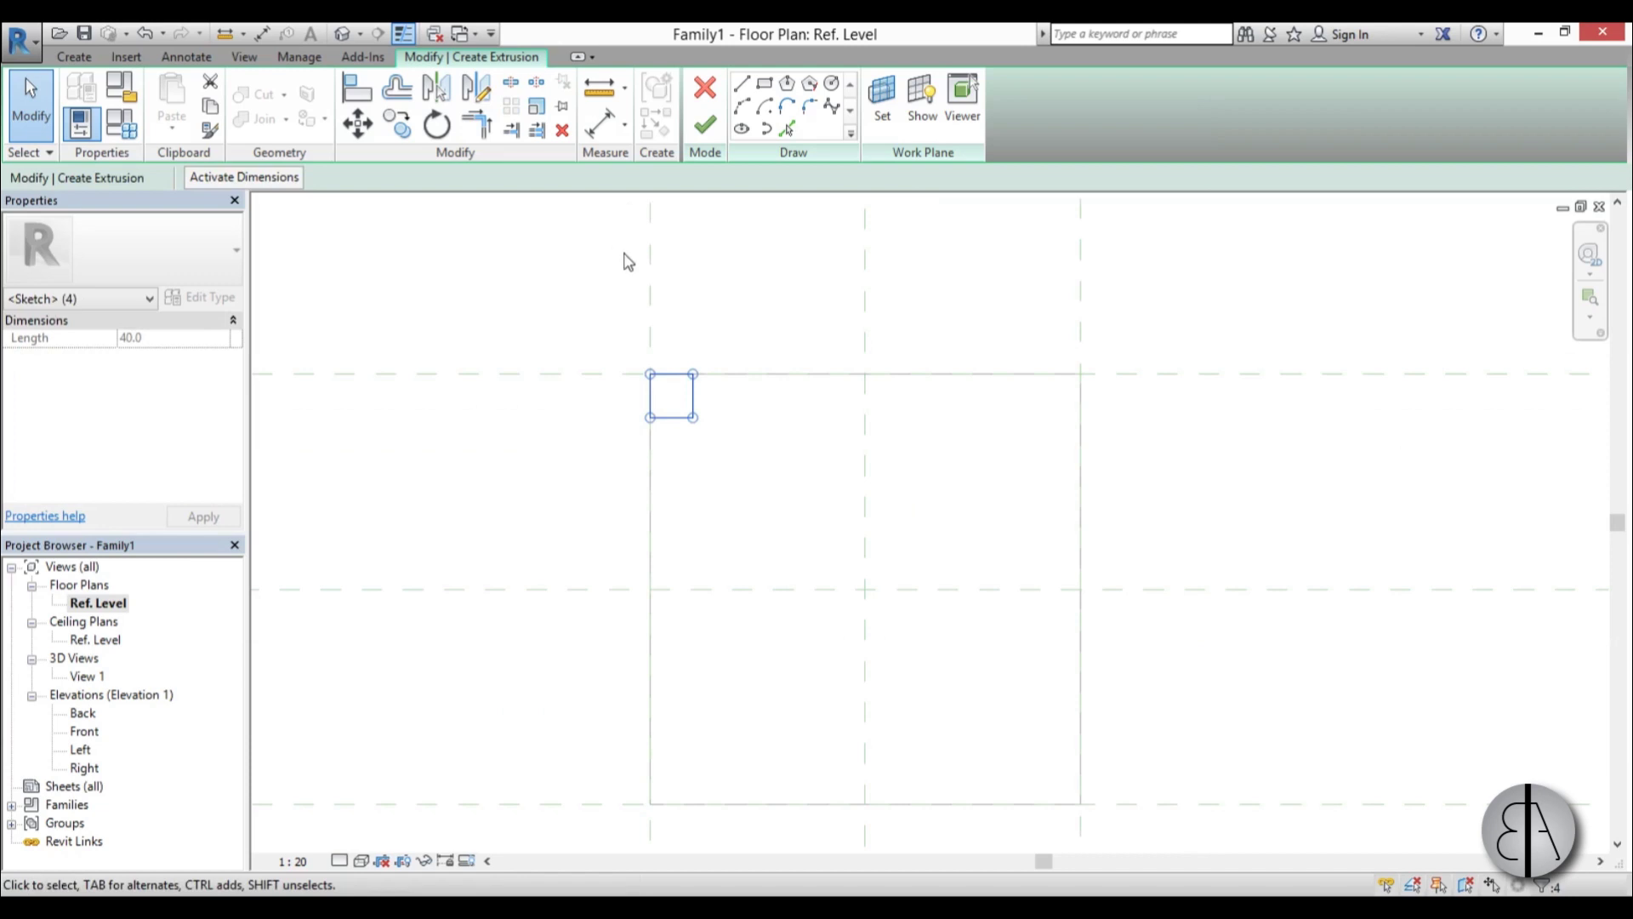
key("m")
key("m")
left_click(867, 331)
scroll(682, 248, "down", 2)
Mirror both upper leg squares across the Center (Front/Back) reference plane
left_click_drag(522, 270, 960, 363)
key("m")
key("m")
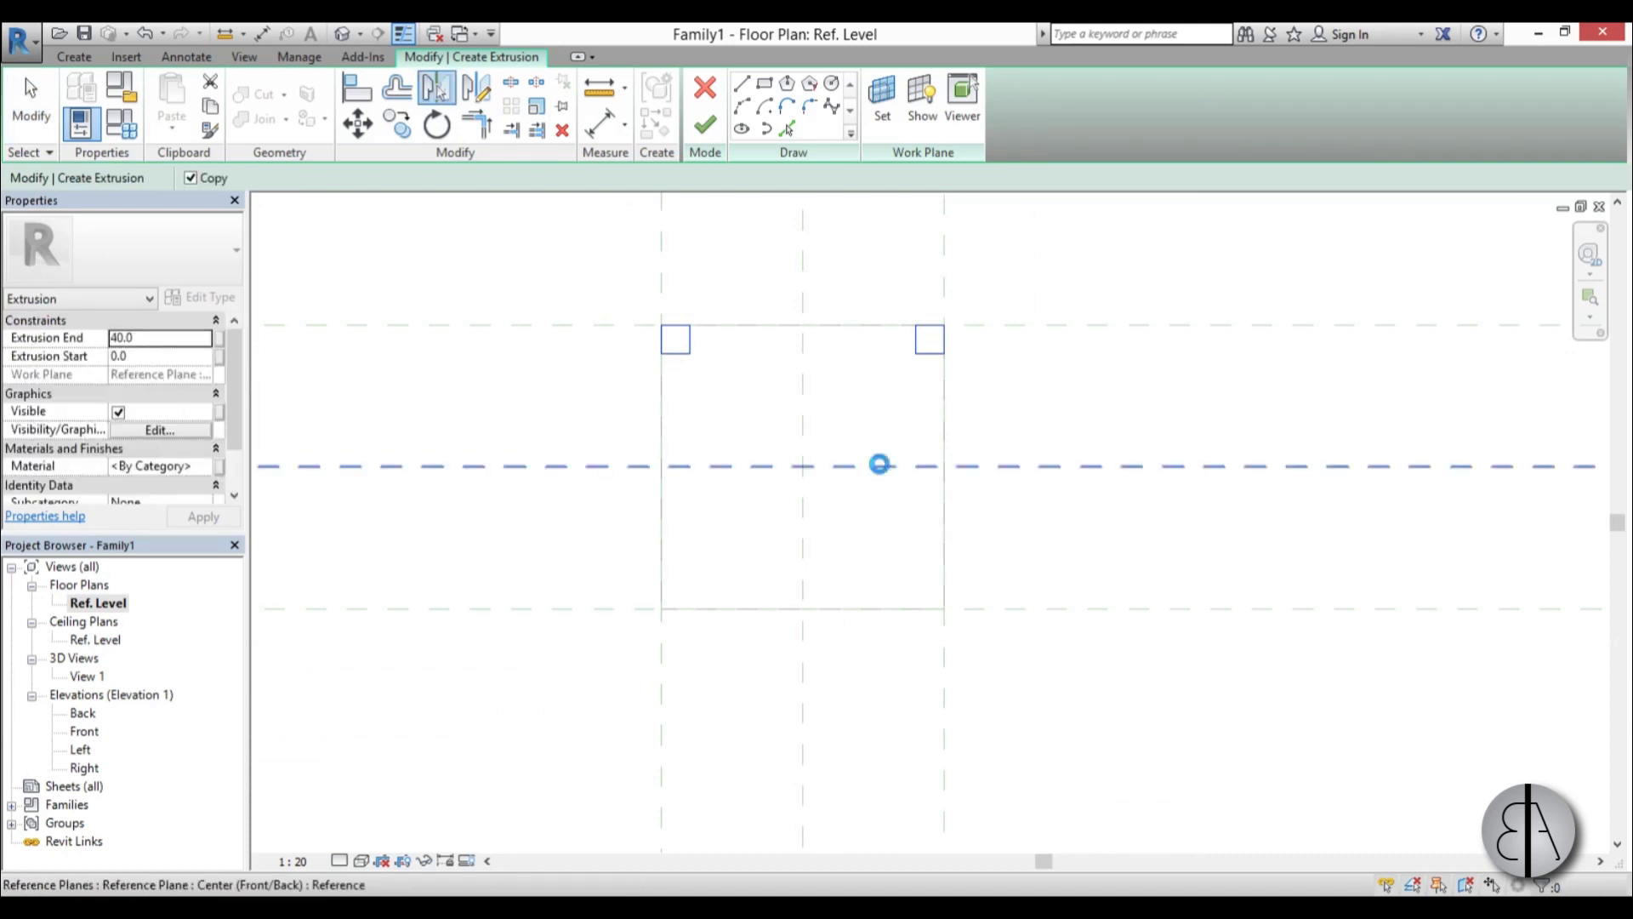
left_click(881, 470)
left_click(800, 421)
mouse_move(802, 426)
middle_mouse_down()
mouse_move(835, 456)
mouse_move(823, 449)
middle_mouse_up()
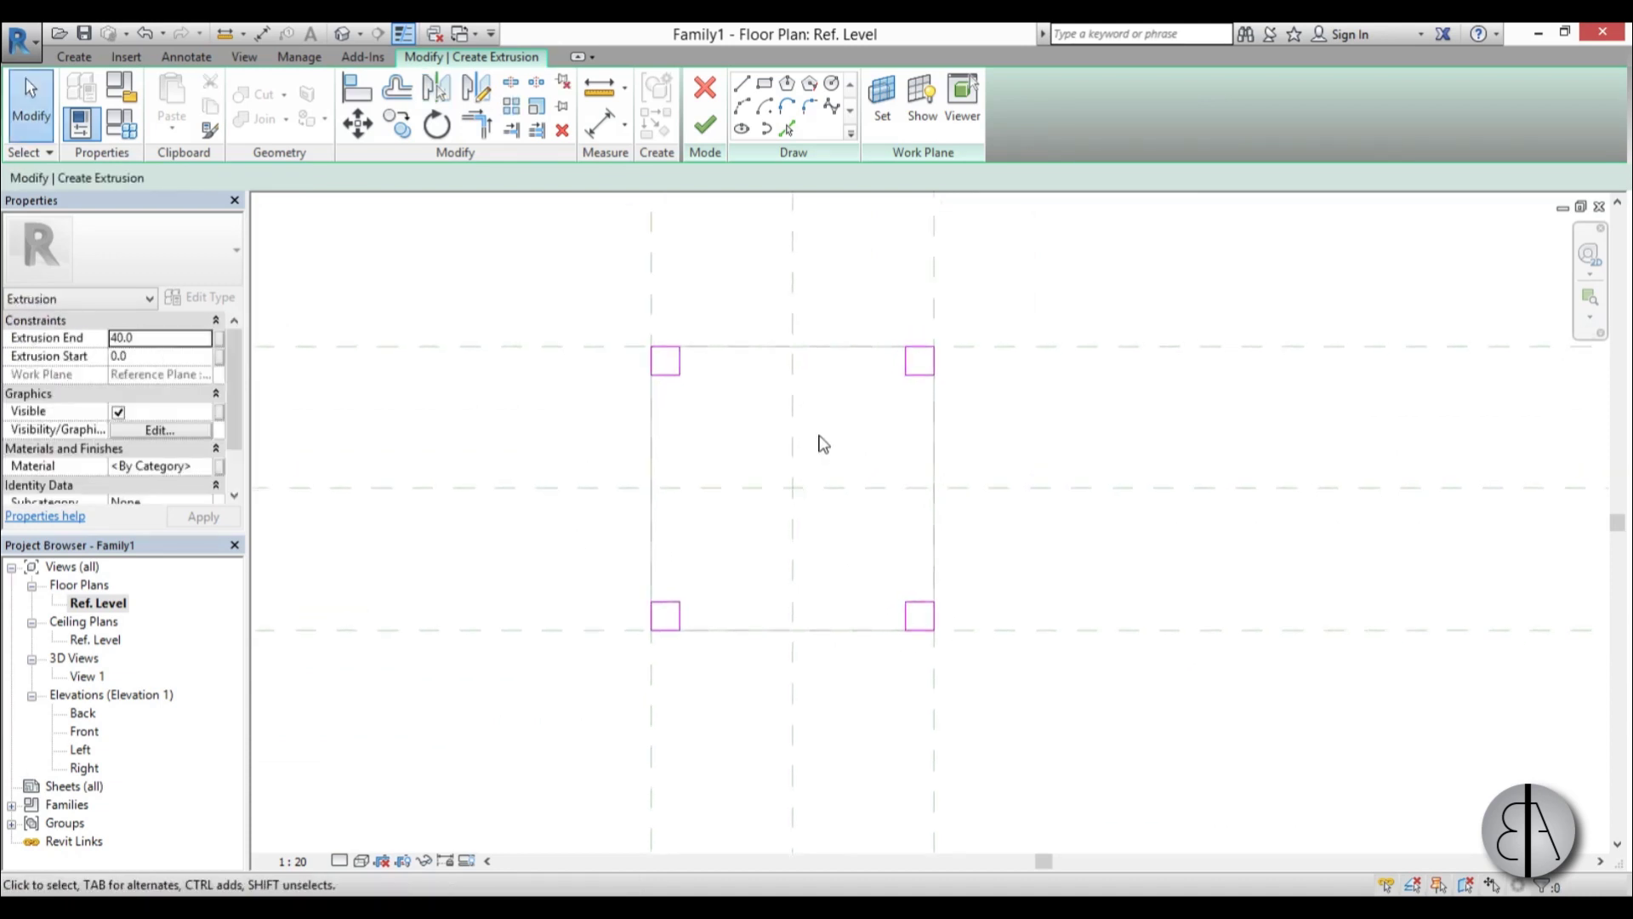
Align the outer vertical edges of the two right-hand leg squares to the right reference plane and lock them
key("a")
key("l")
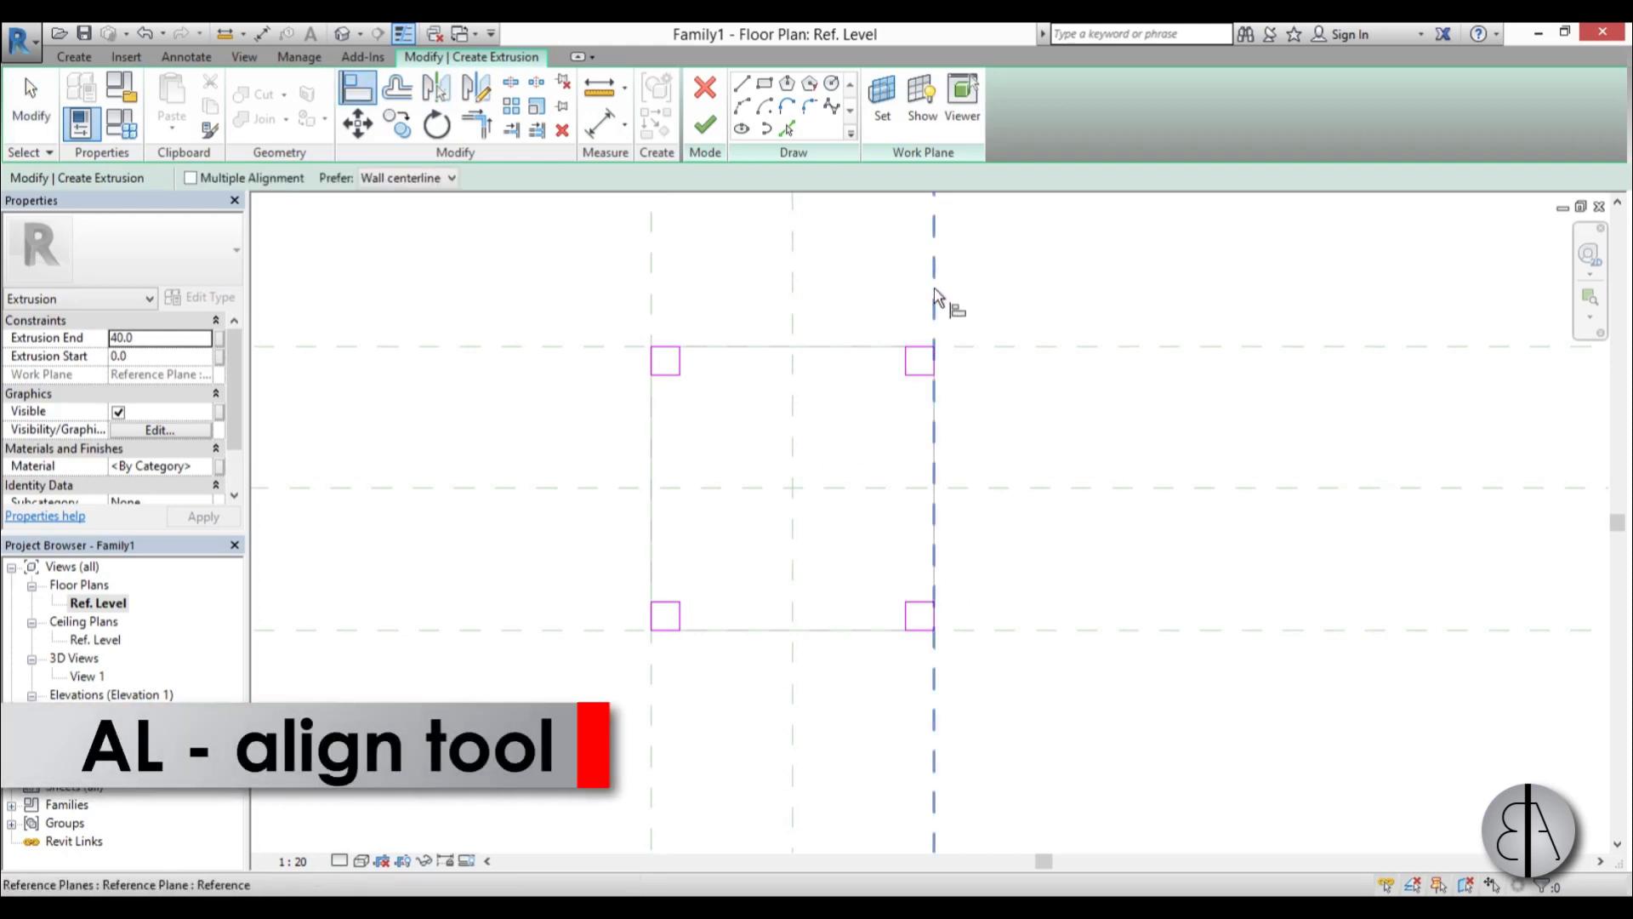
left_click(934, 323)
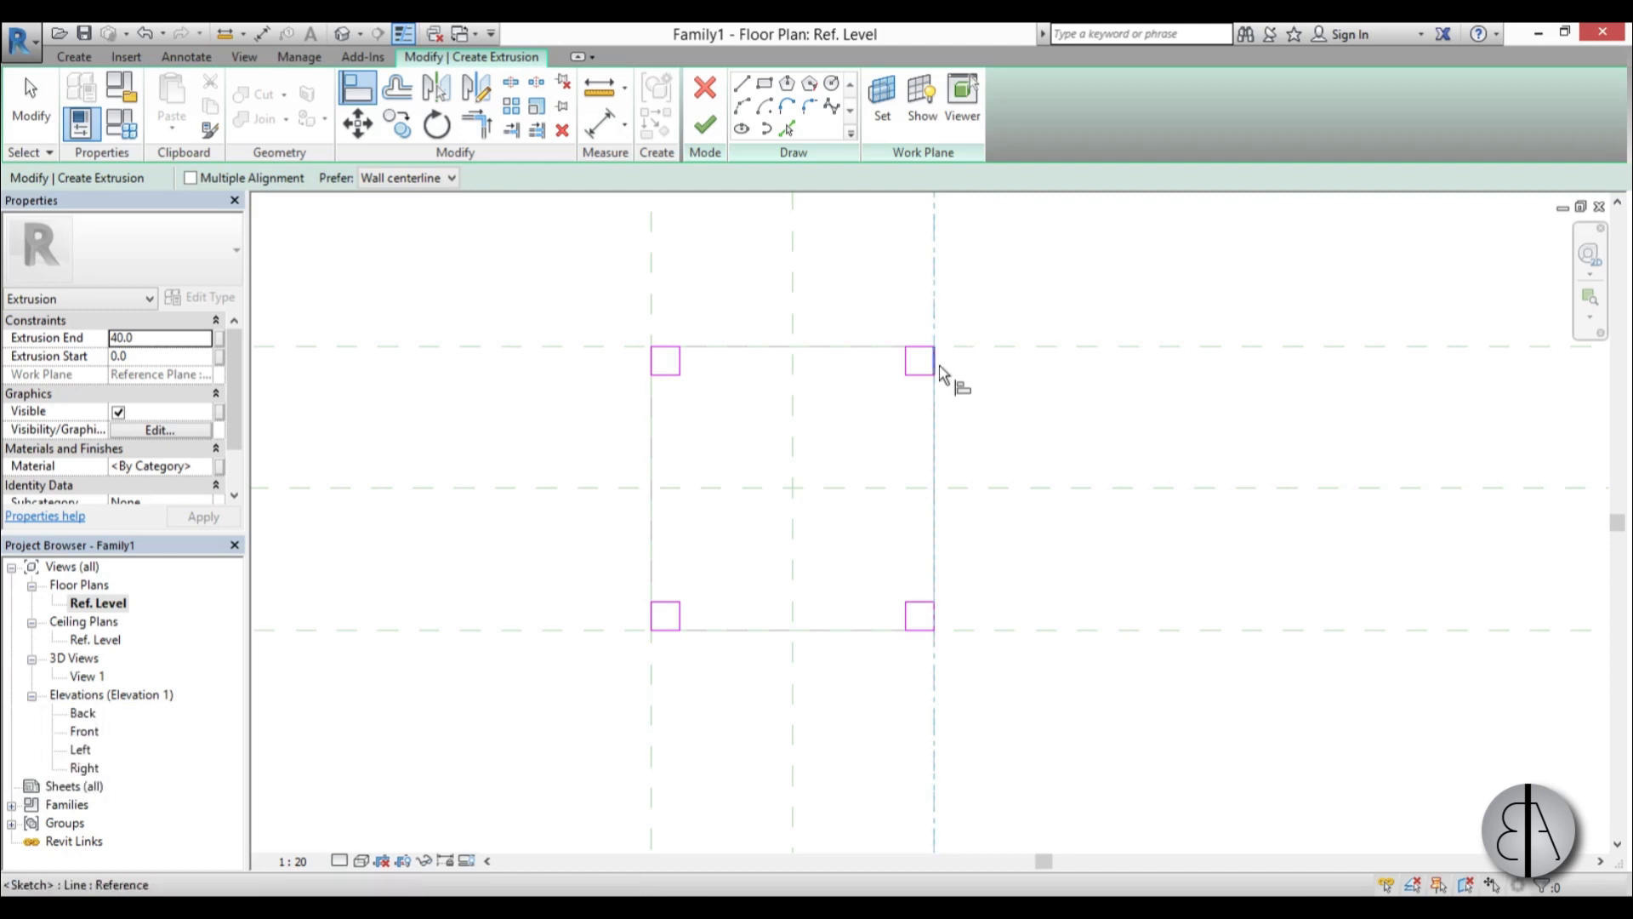
left_click(936, 369)
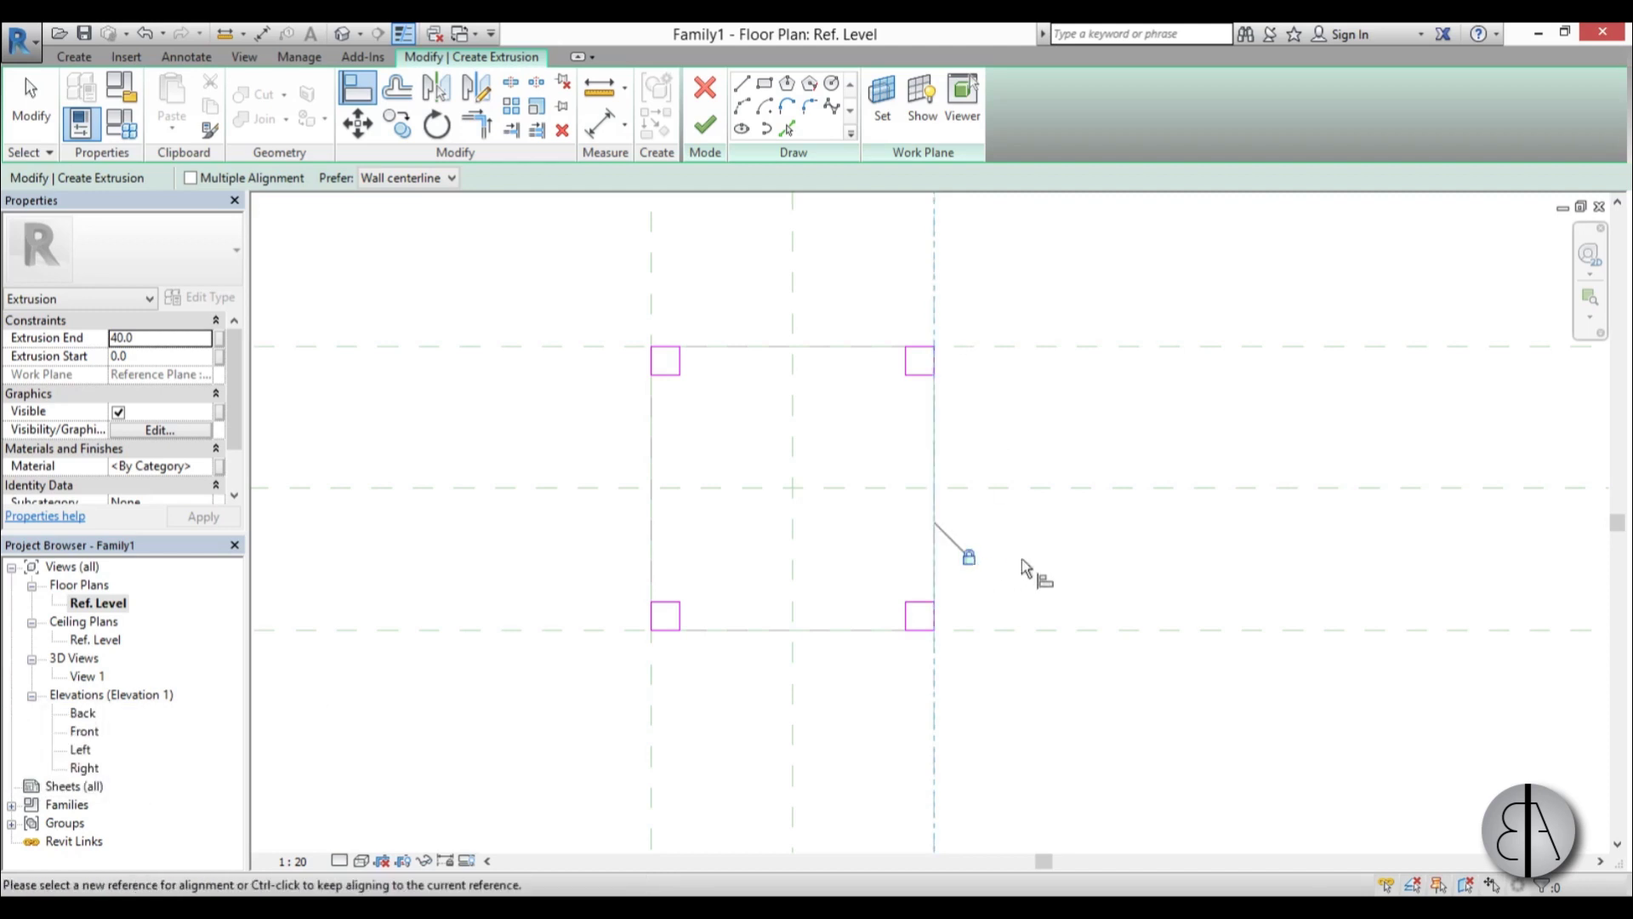
left_click(937, 328)
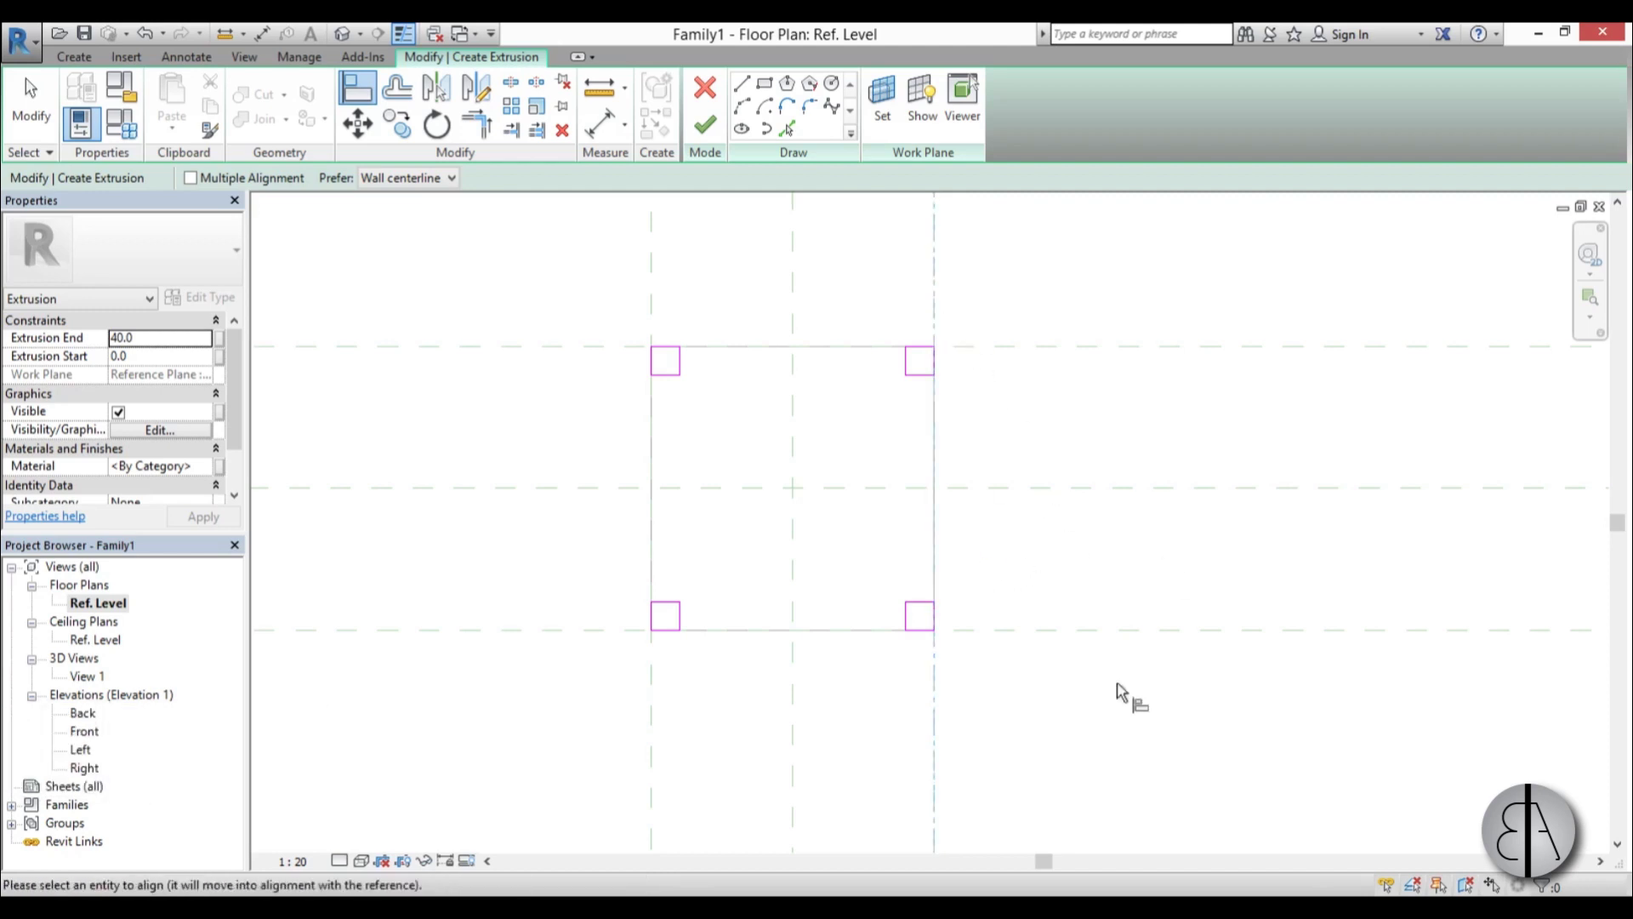
left_click(937, 626)
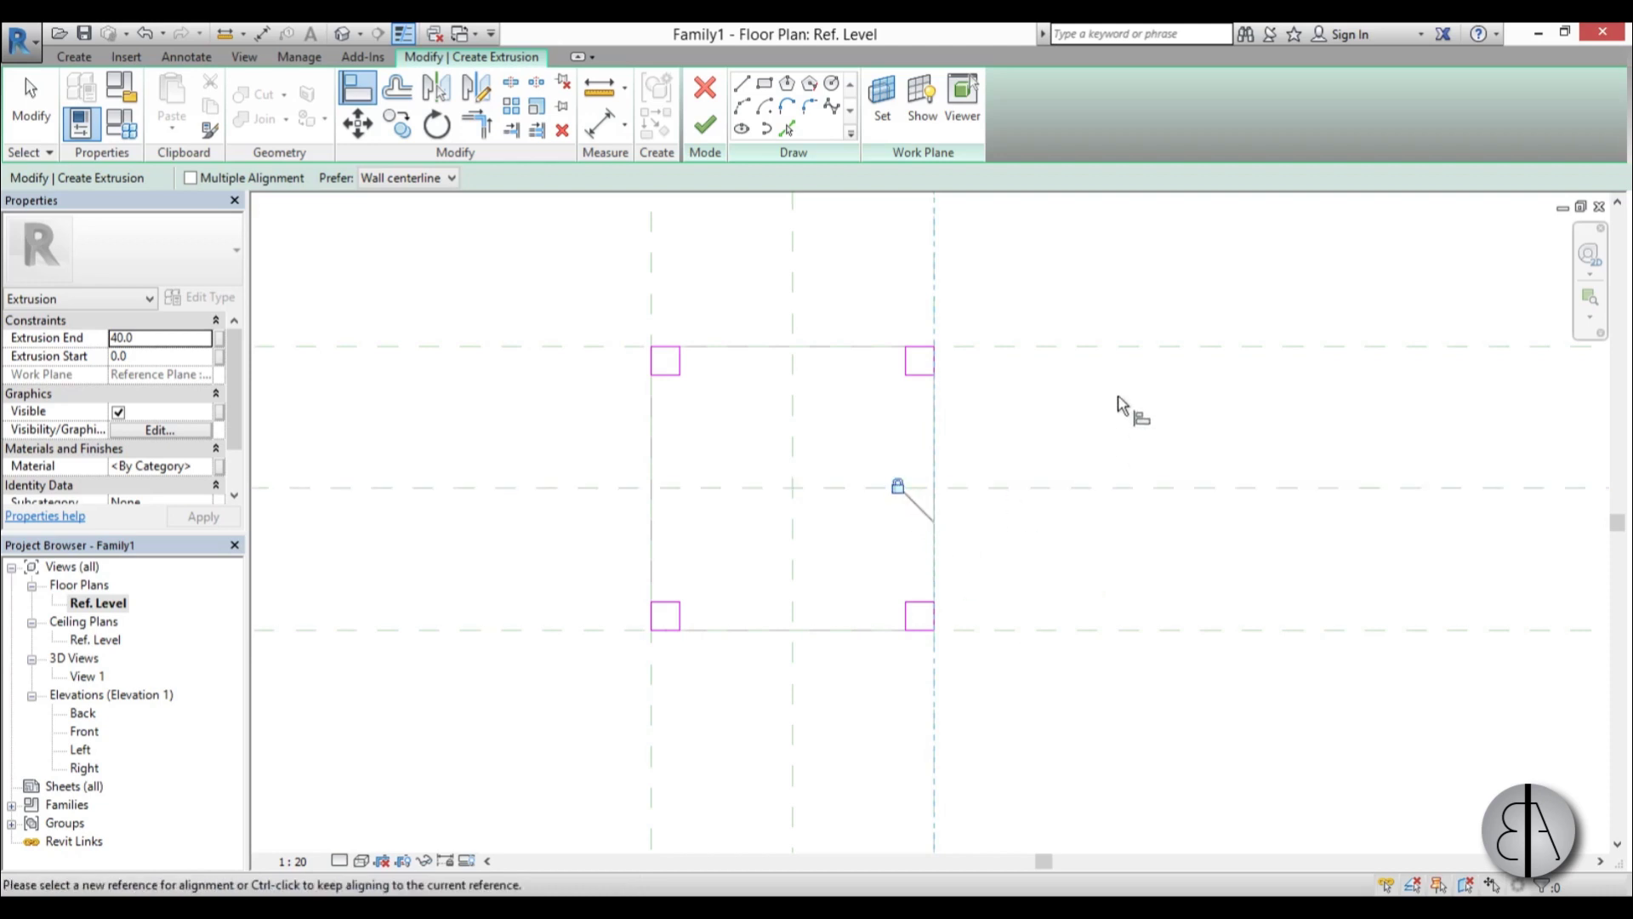
Align the leg squares' outer horizontal edges to the upper and lower reference planes and the left squares' outer edges to the left plane, locking them
left_click(1010, 349)
left_click(930, 350)
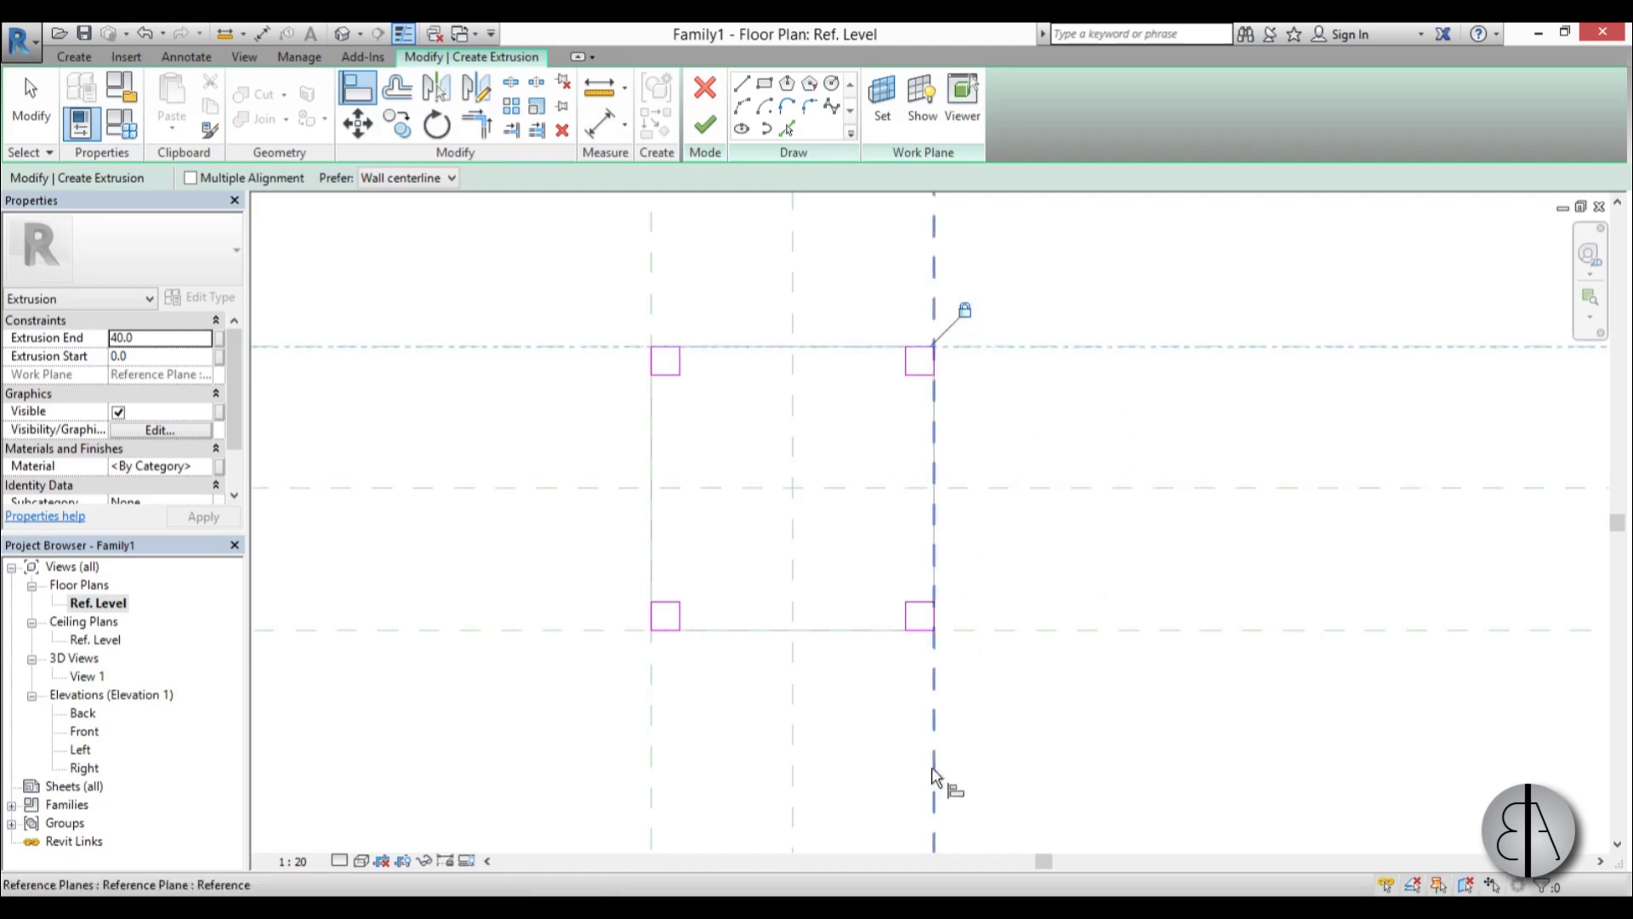
left_click(990, 631)
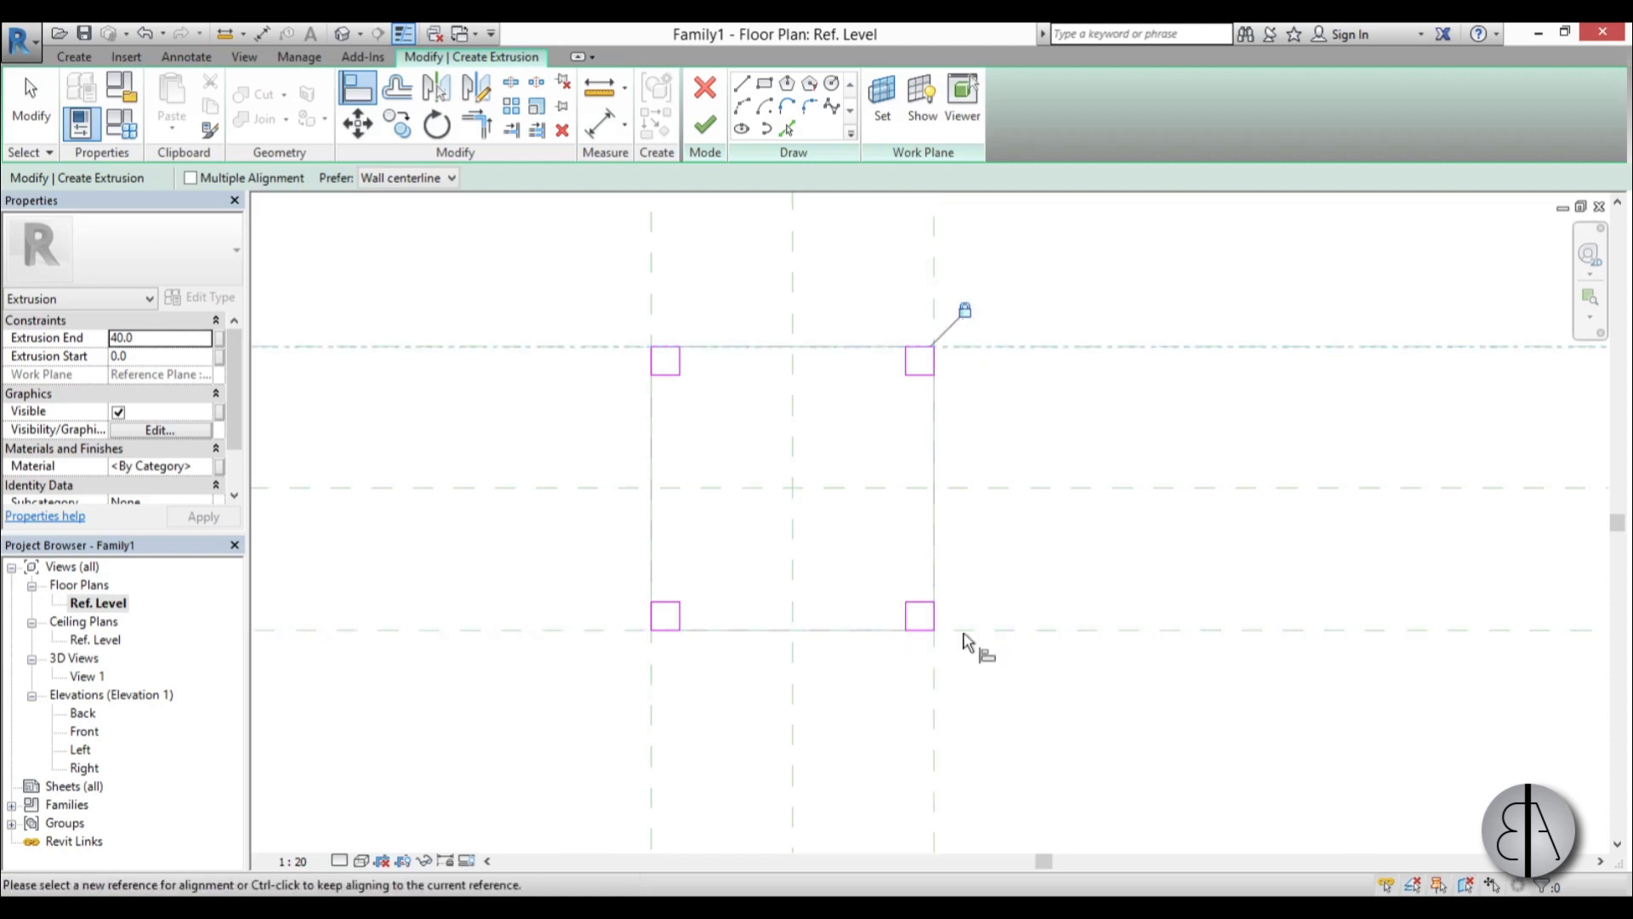
left_click(911, 630)
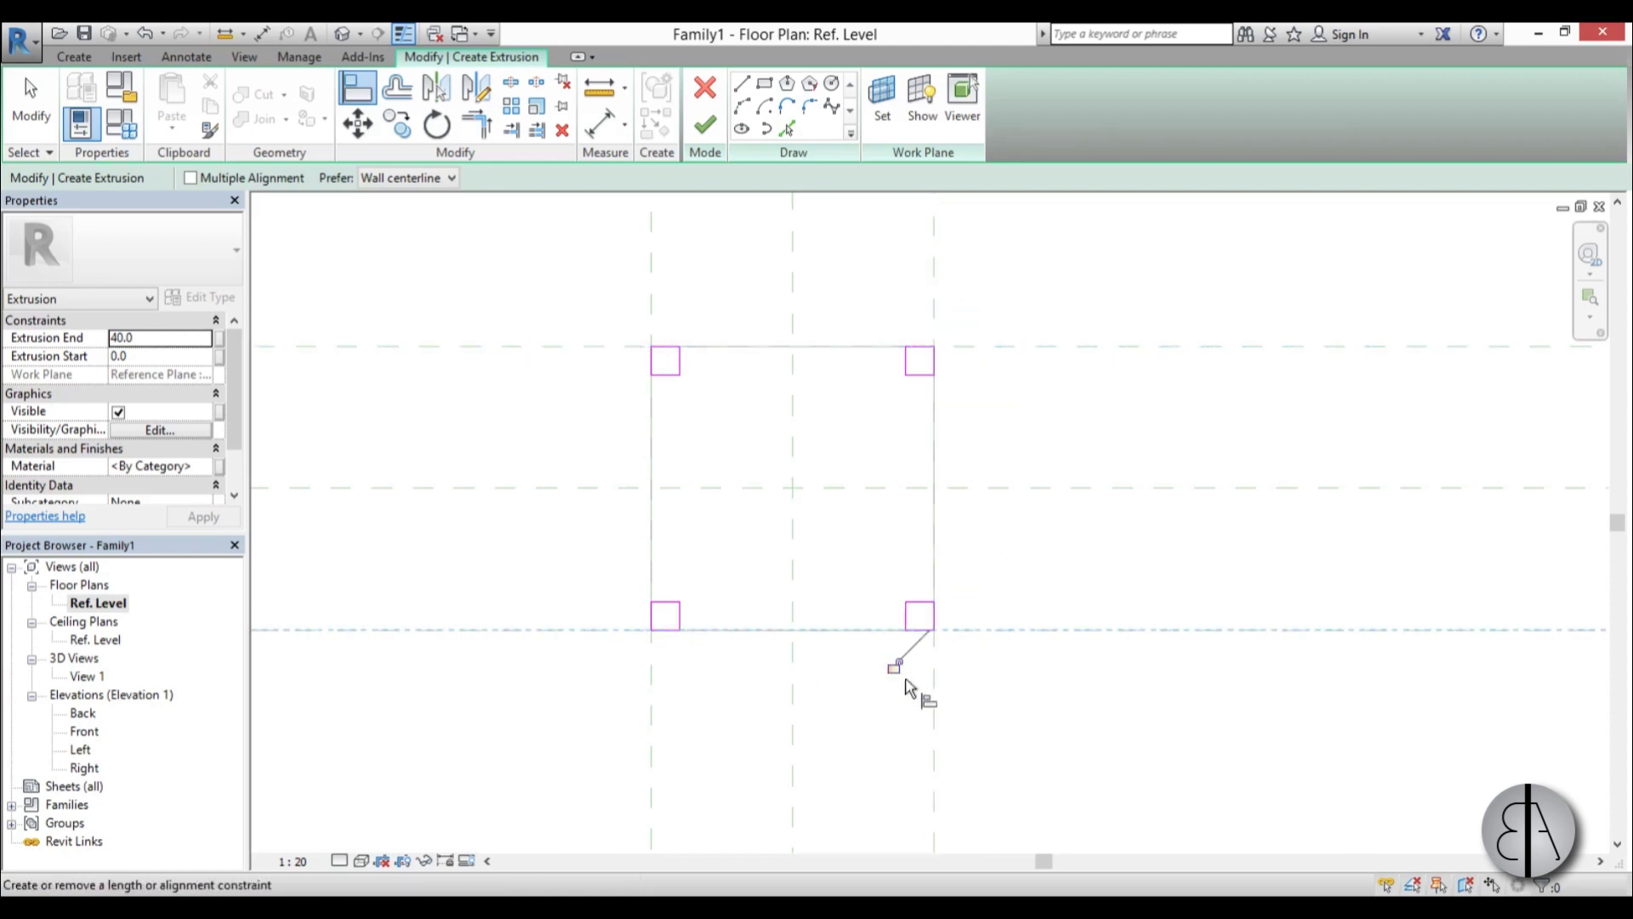
left_click(652, 693)
left_click(651, 625)
key("Escape")
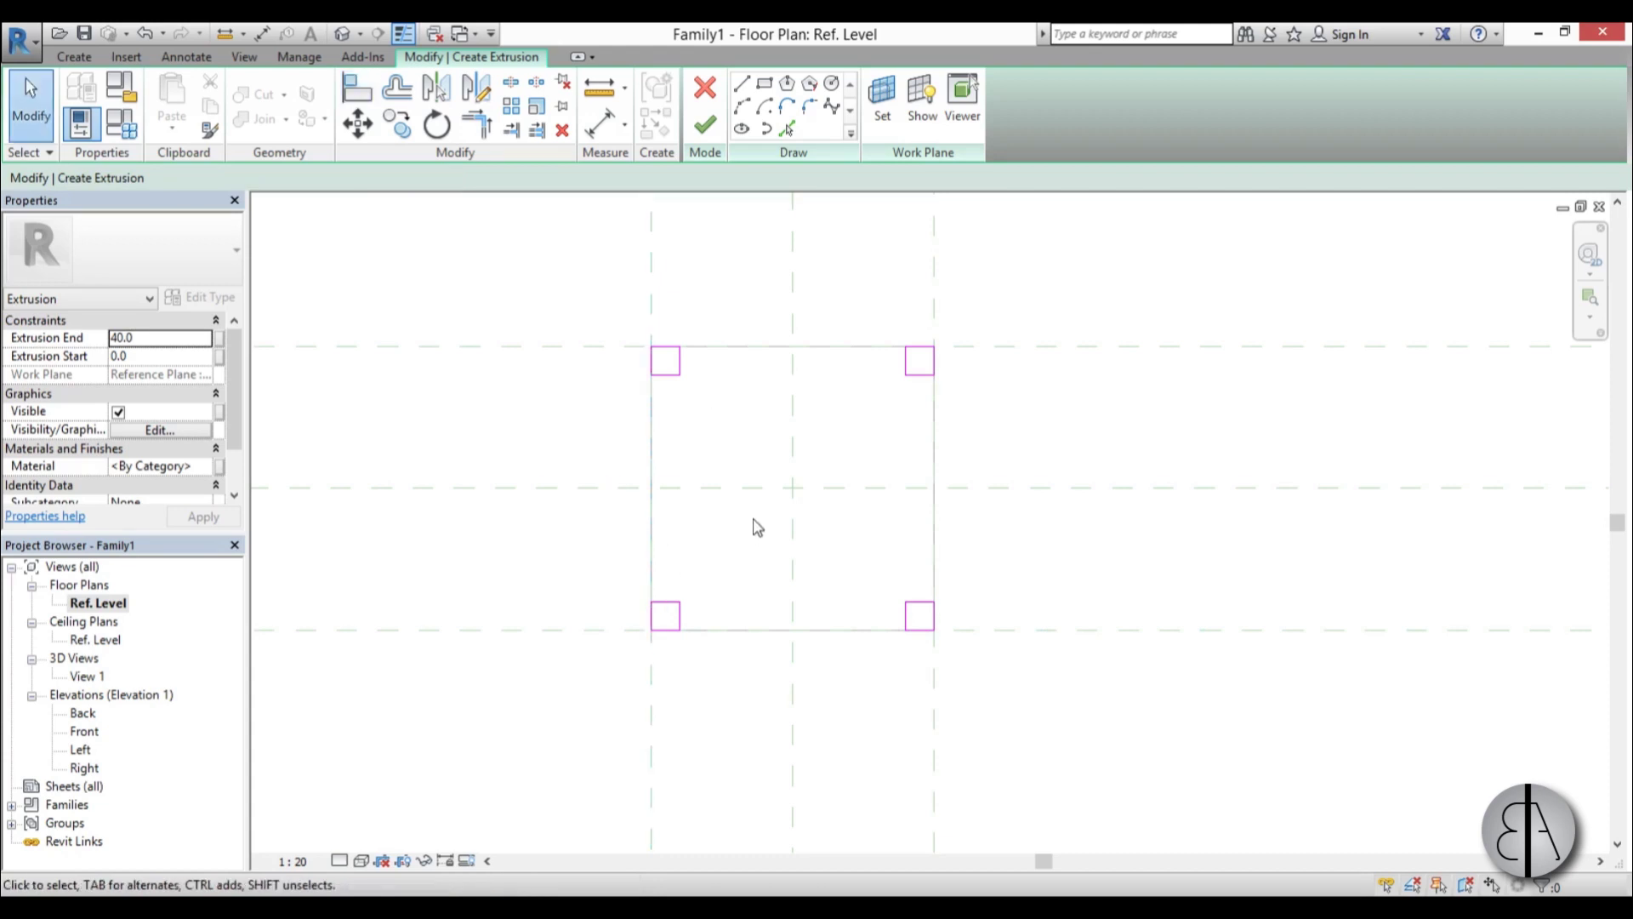
middle_click_drag(740, 495, 737, 485)
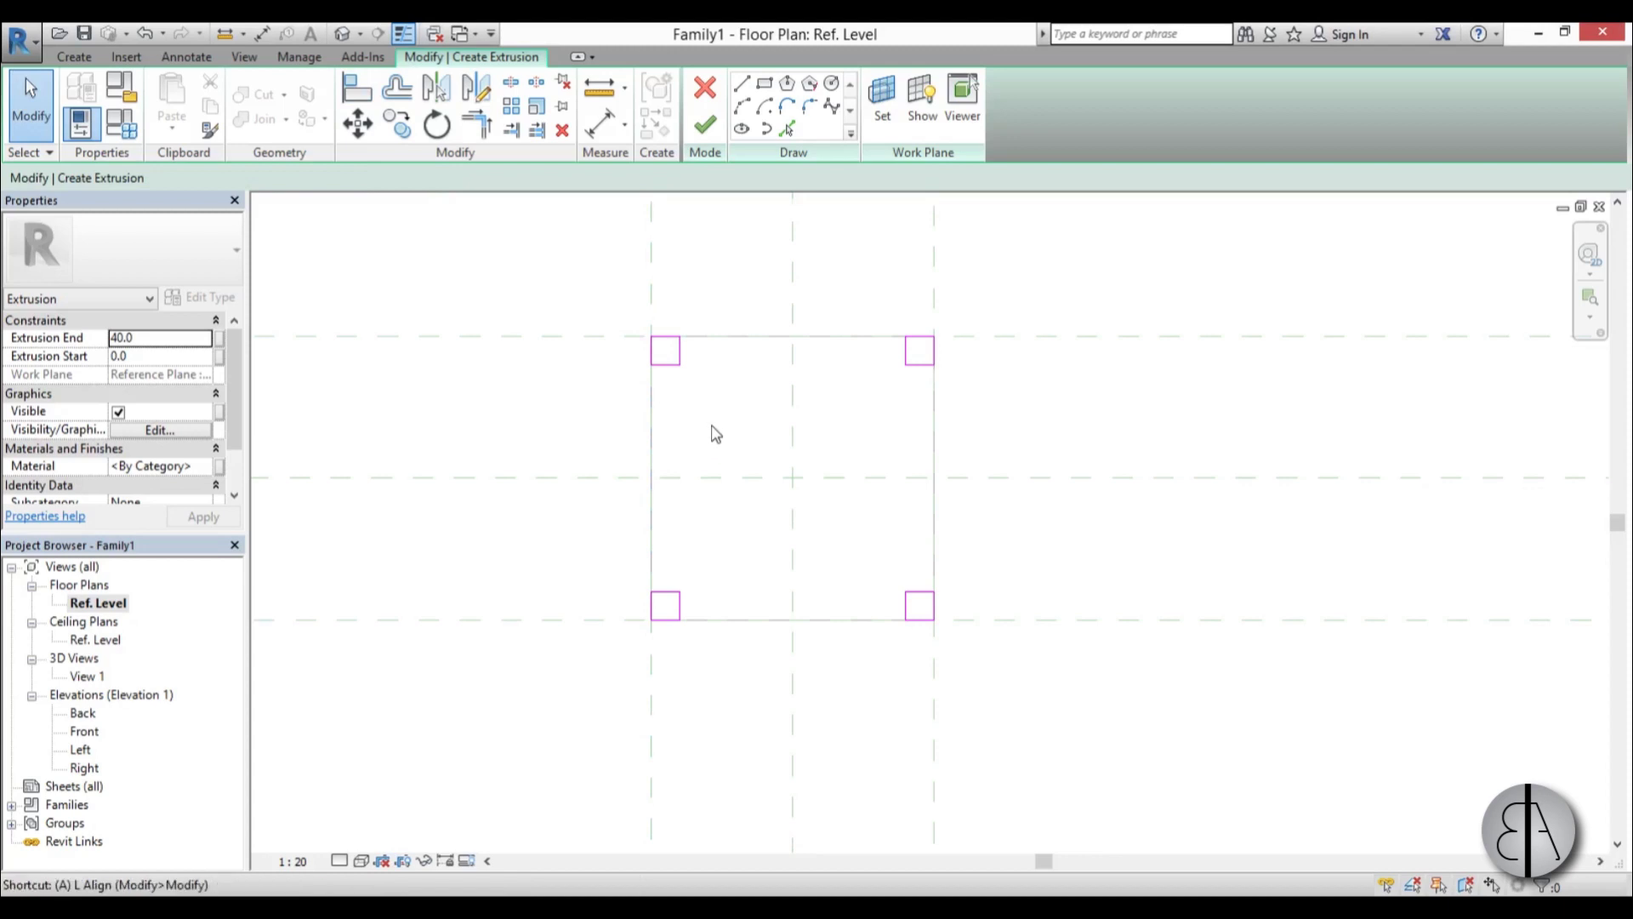
Align the inner edges of the four leg squares with those of their neighbouring squares and lock the alignments
key("l")
left_click(923, 365)
left_click(756, 410)
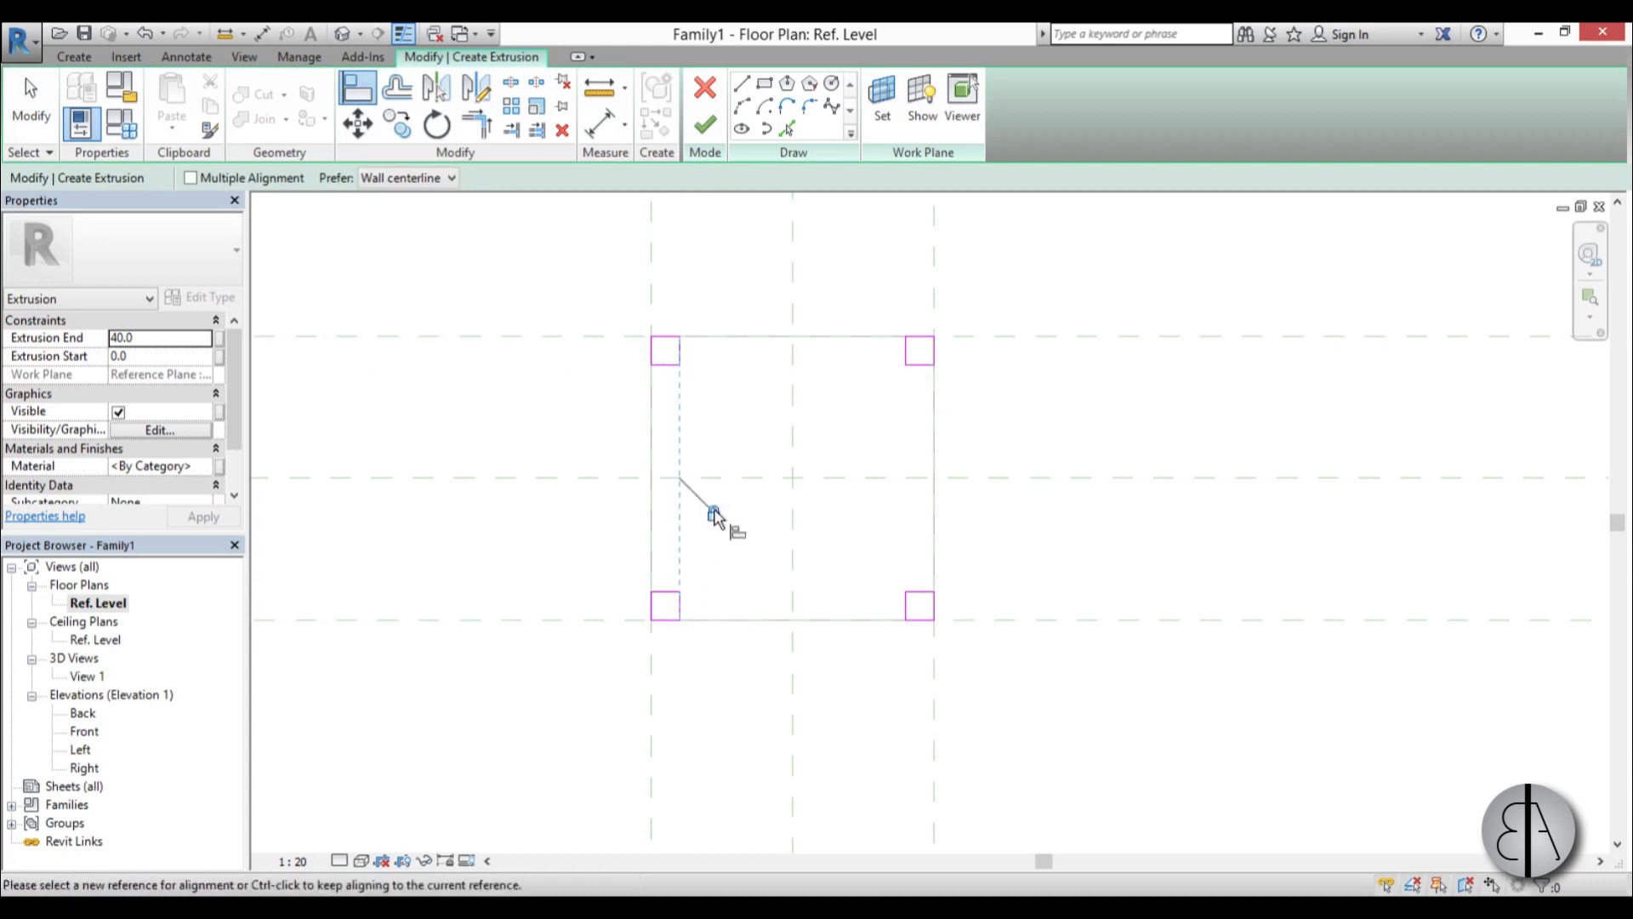
left_click(929, 619)
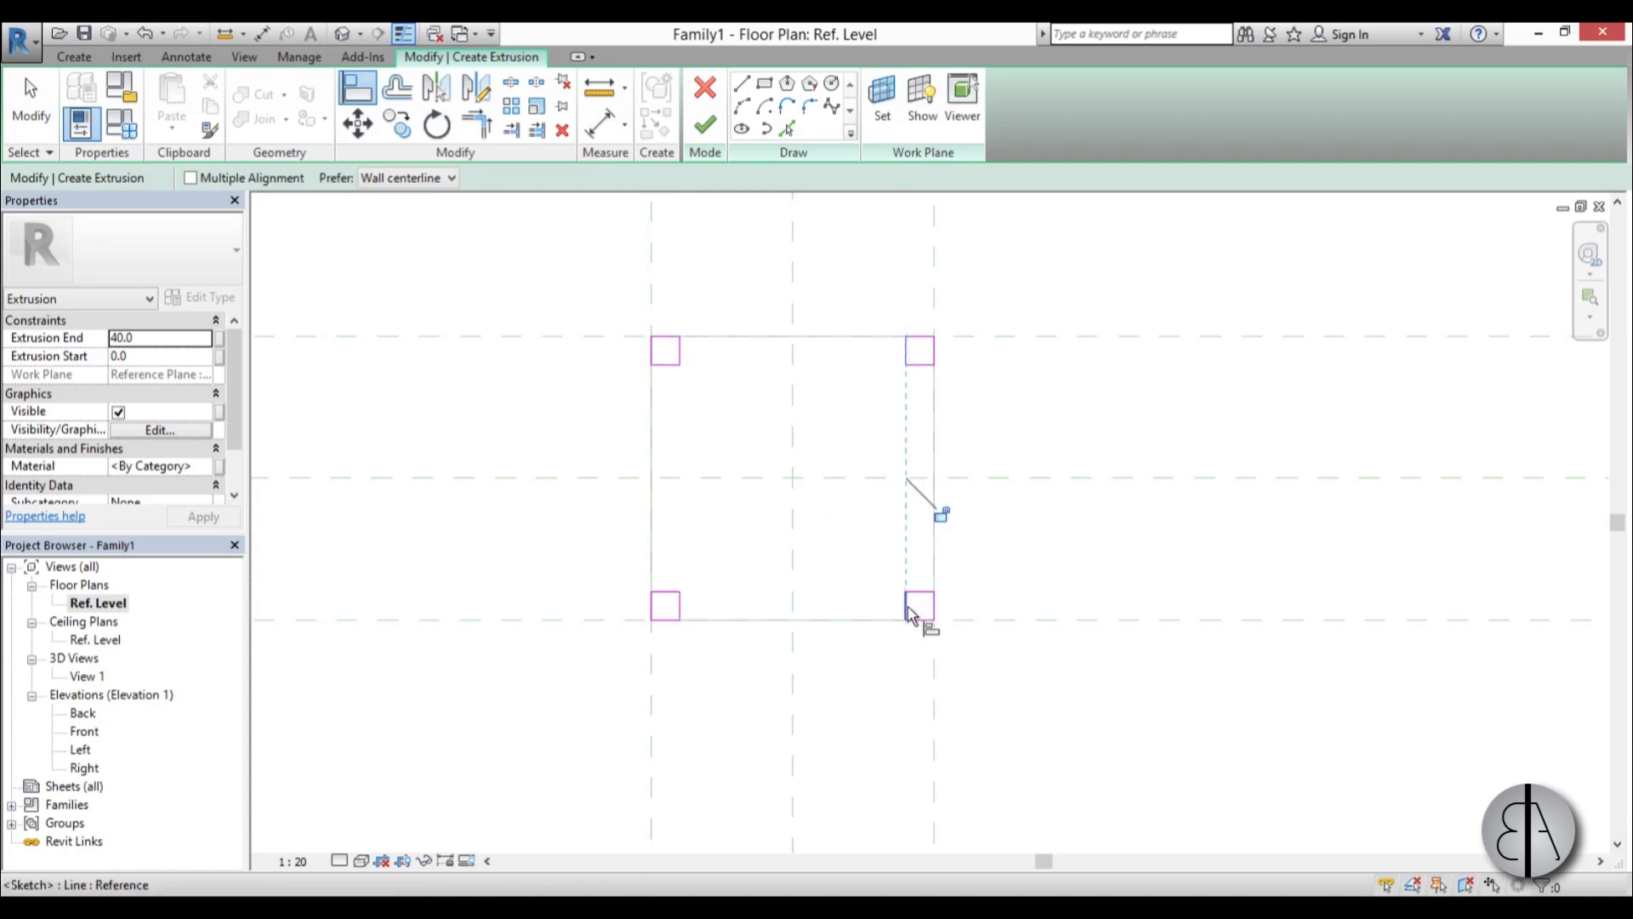
left_click(679, 619)
left_click(674, 609)
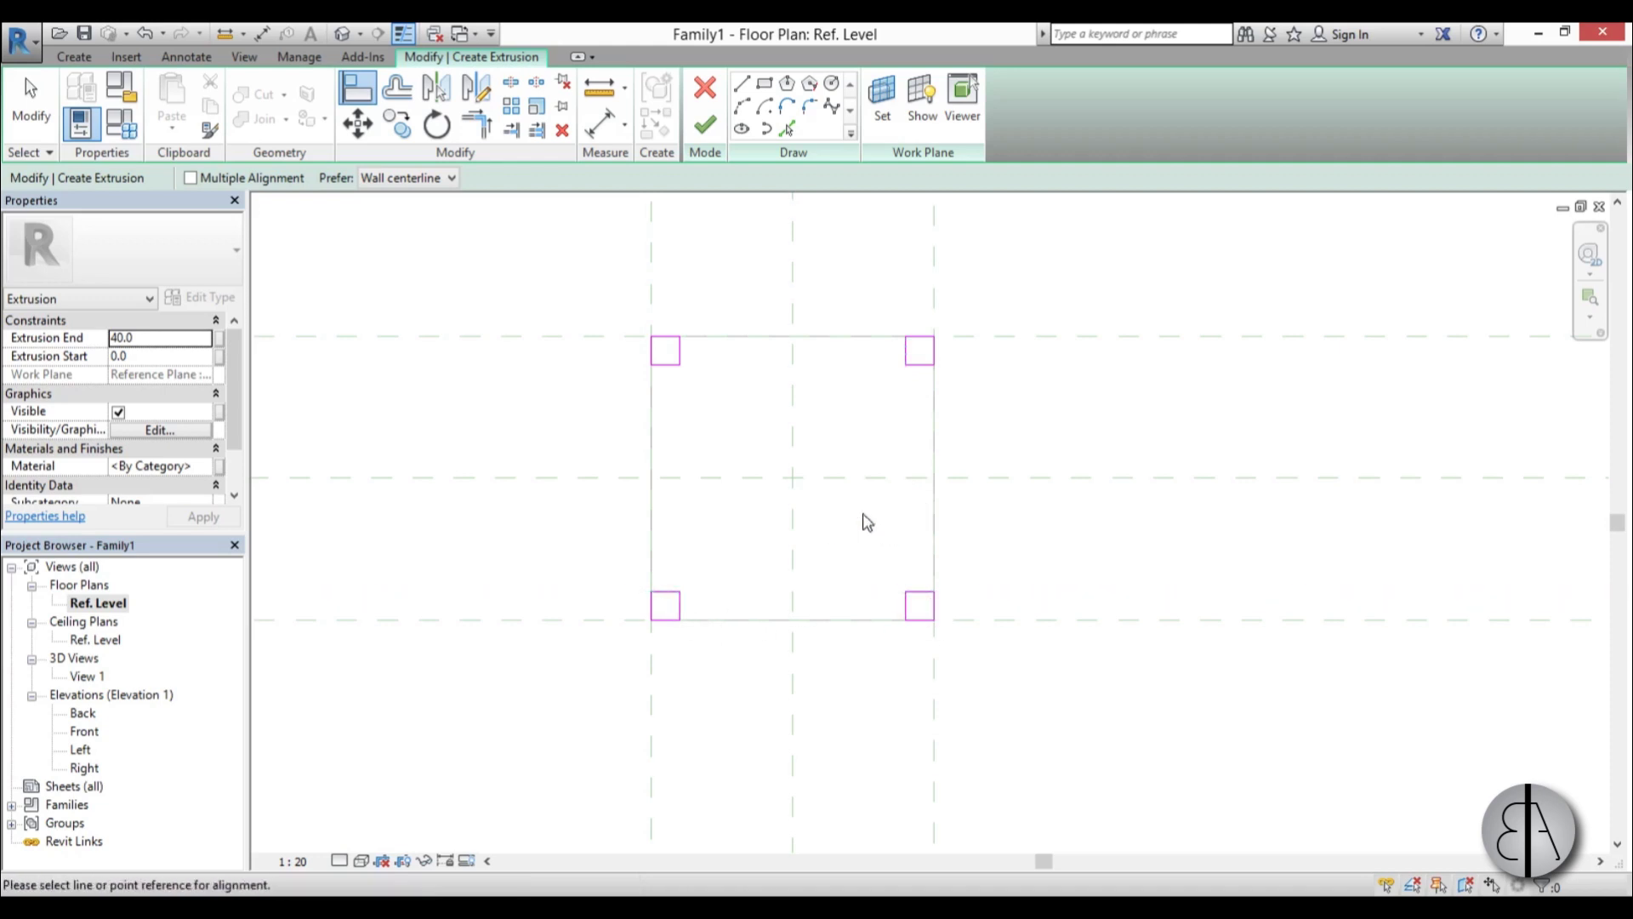
key("Escape")
Dimension the upper-left leg square's width and depth from the left and upper reference planes and lock both dimensions
left_click(600, 124)
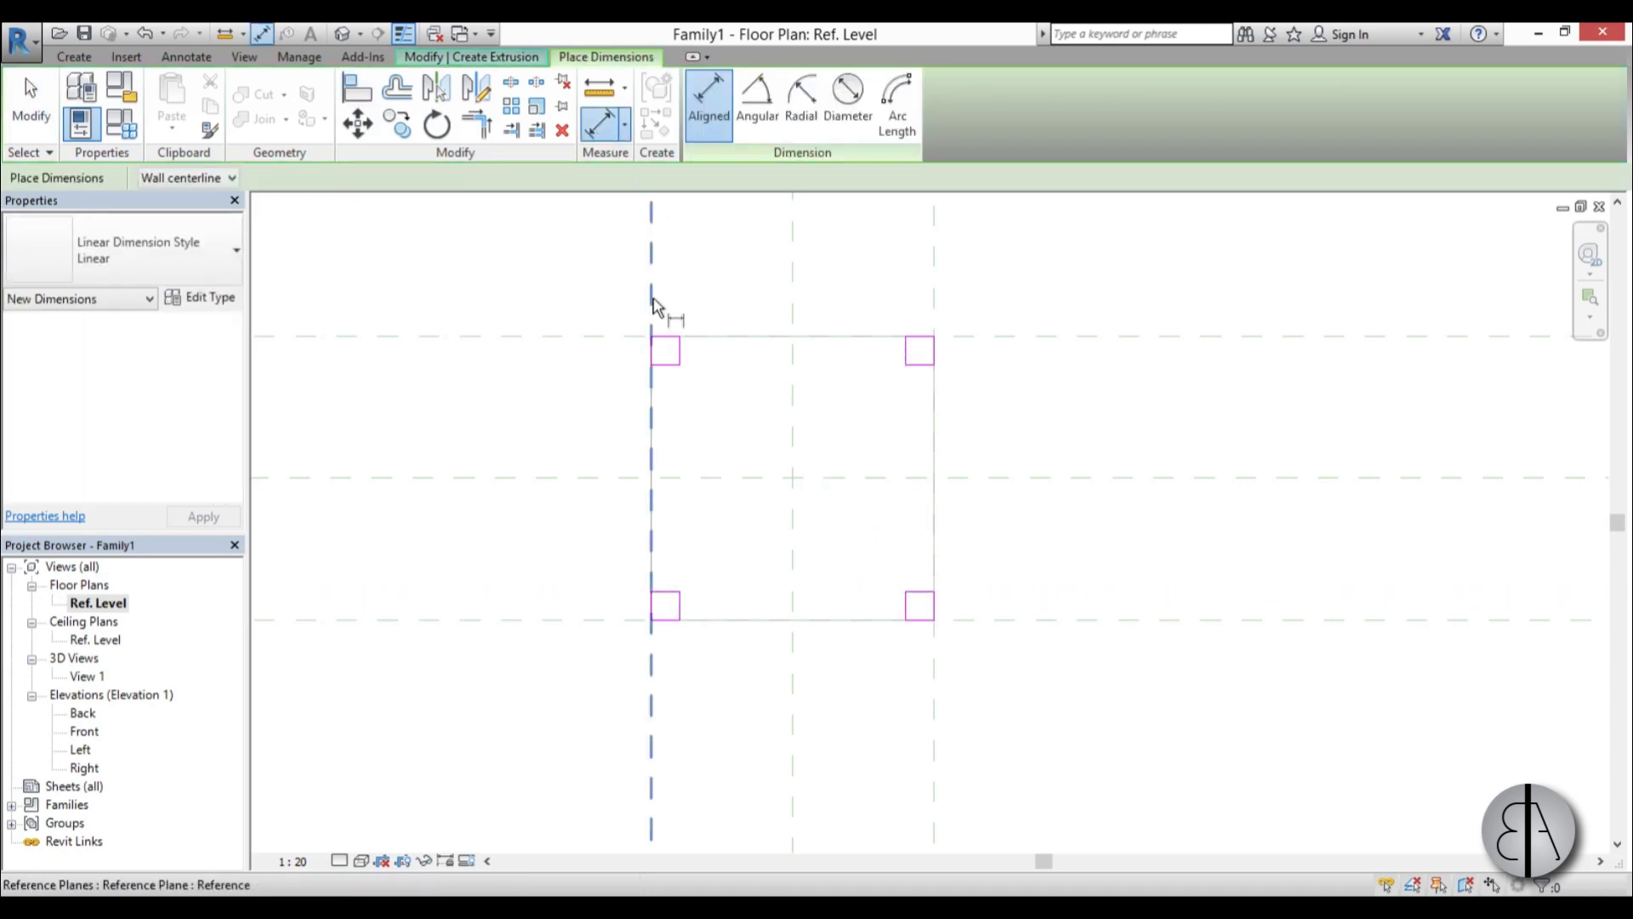
left_click(654, 302)
left_click(693, 361)
scroll(751, 411, "down", 1)
middle_click_drag(751, 412, 750, 444)
left_click(750, 440)
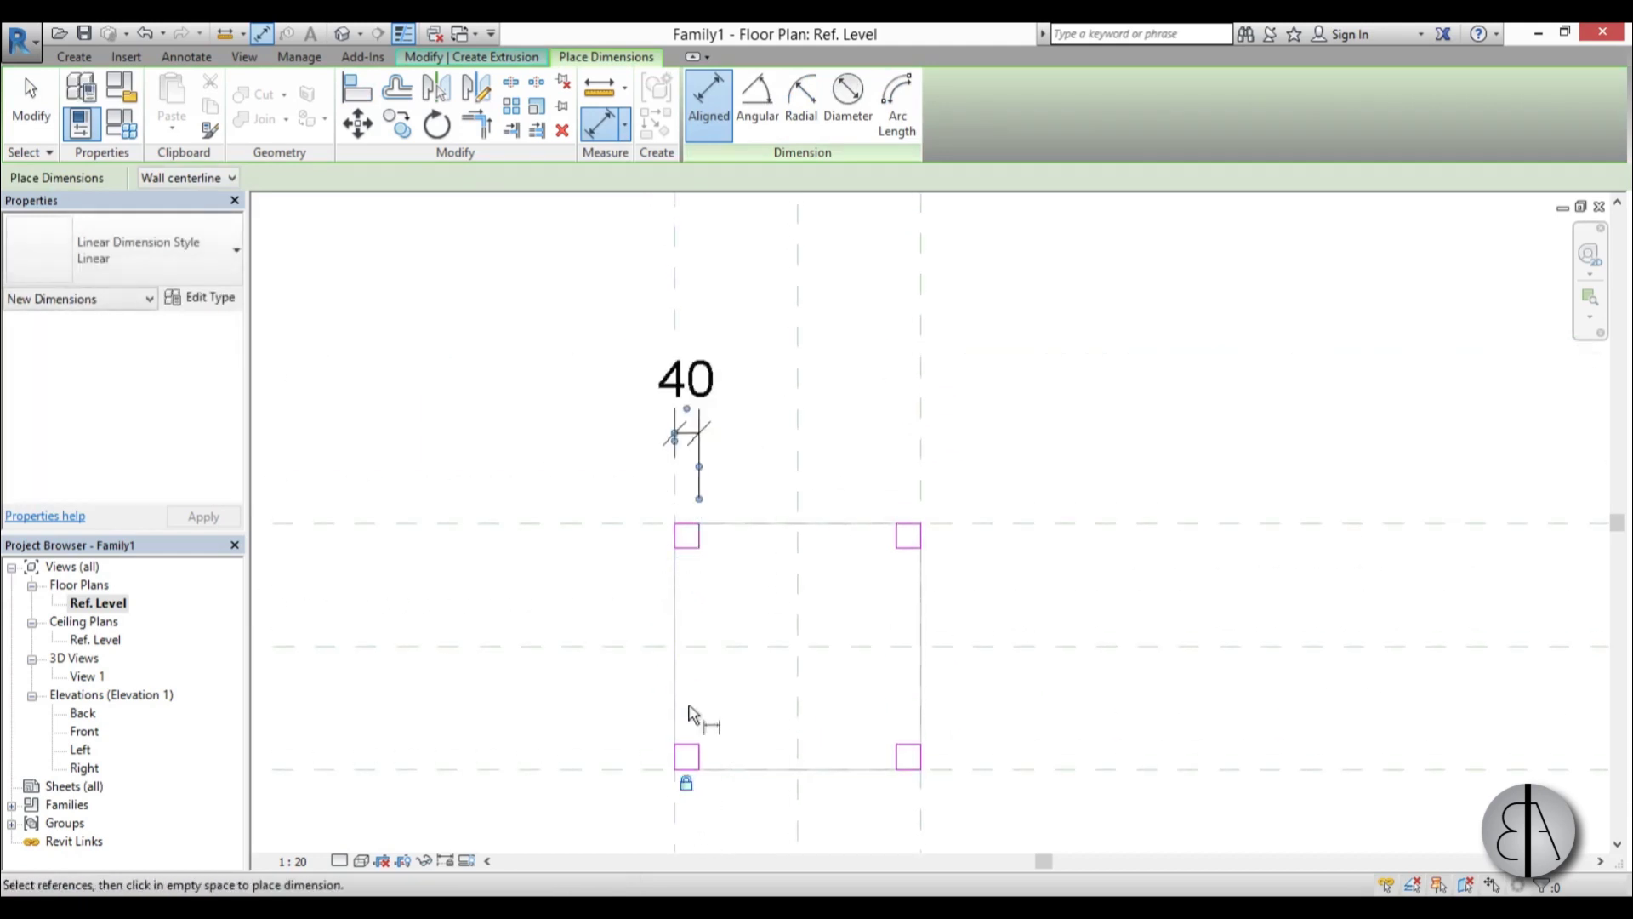
left_click(653, 523)
left_click(685, 558)
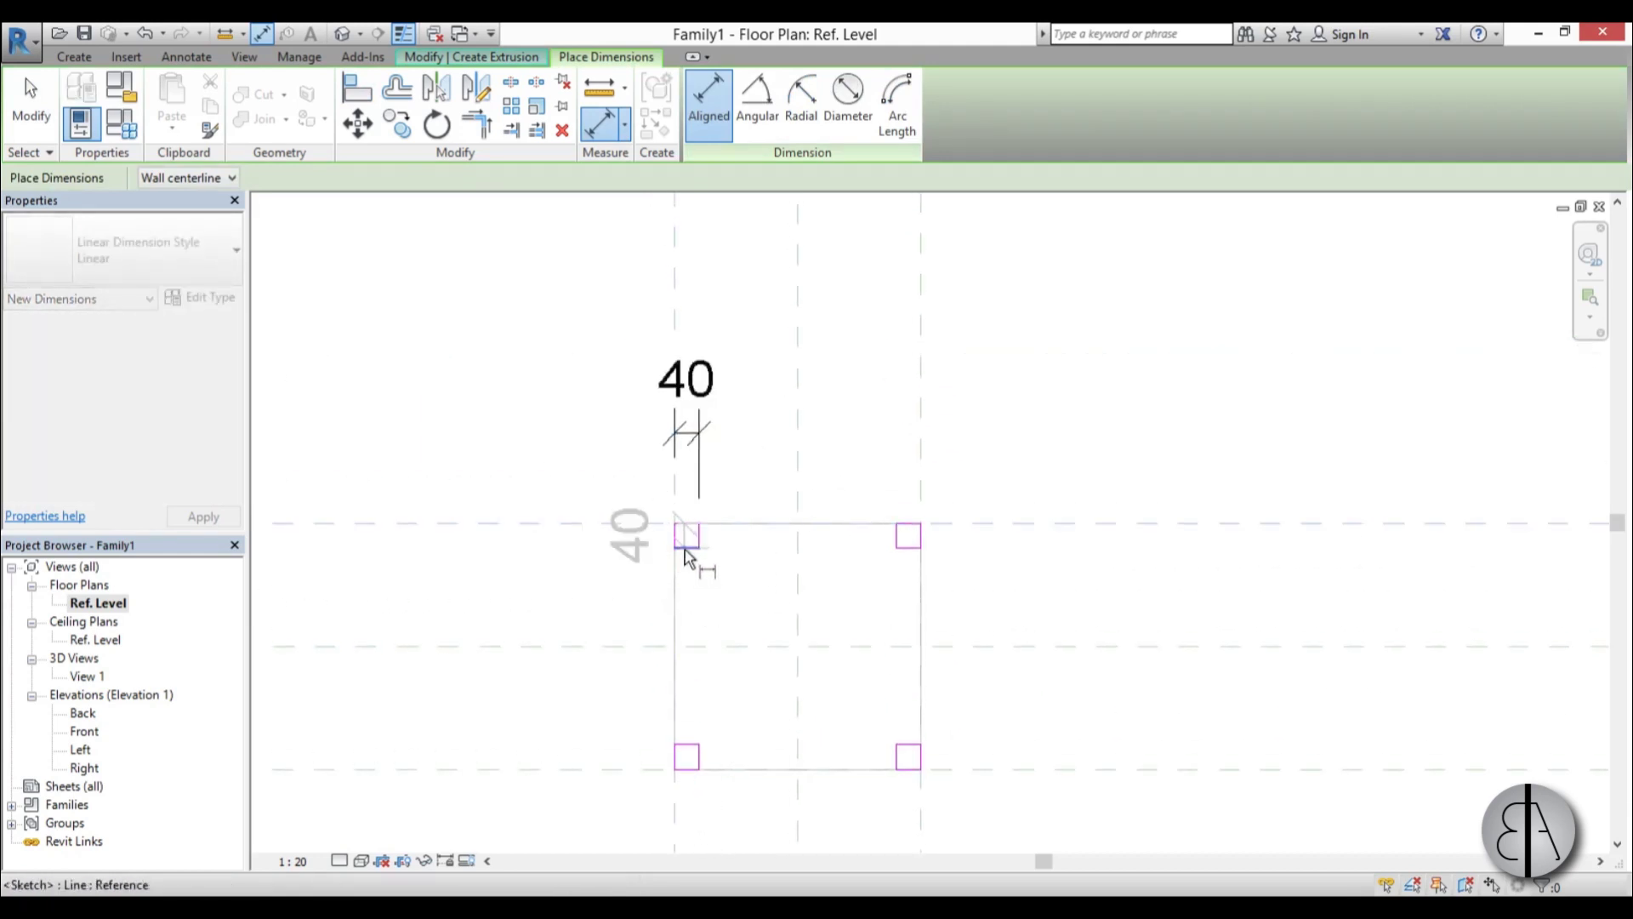
left_click(580, 608)
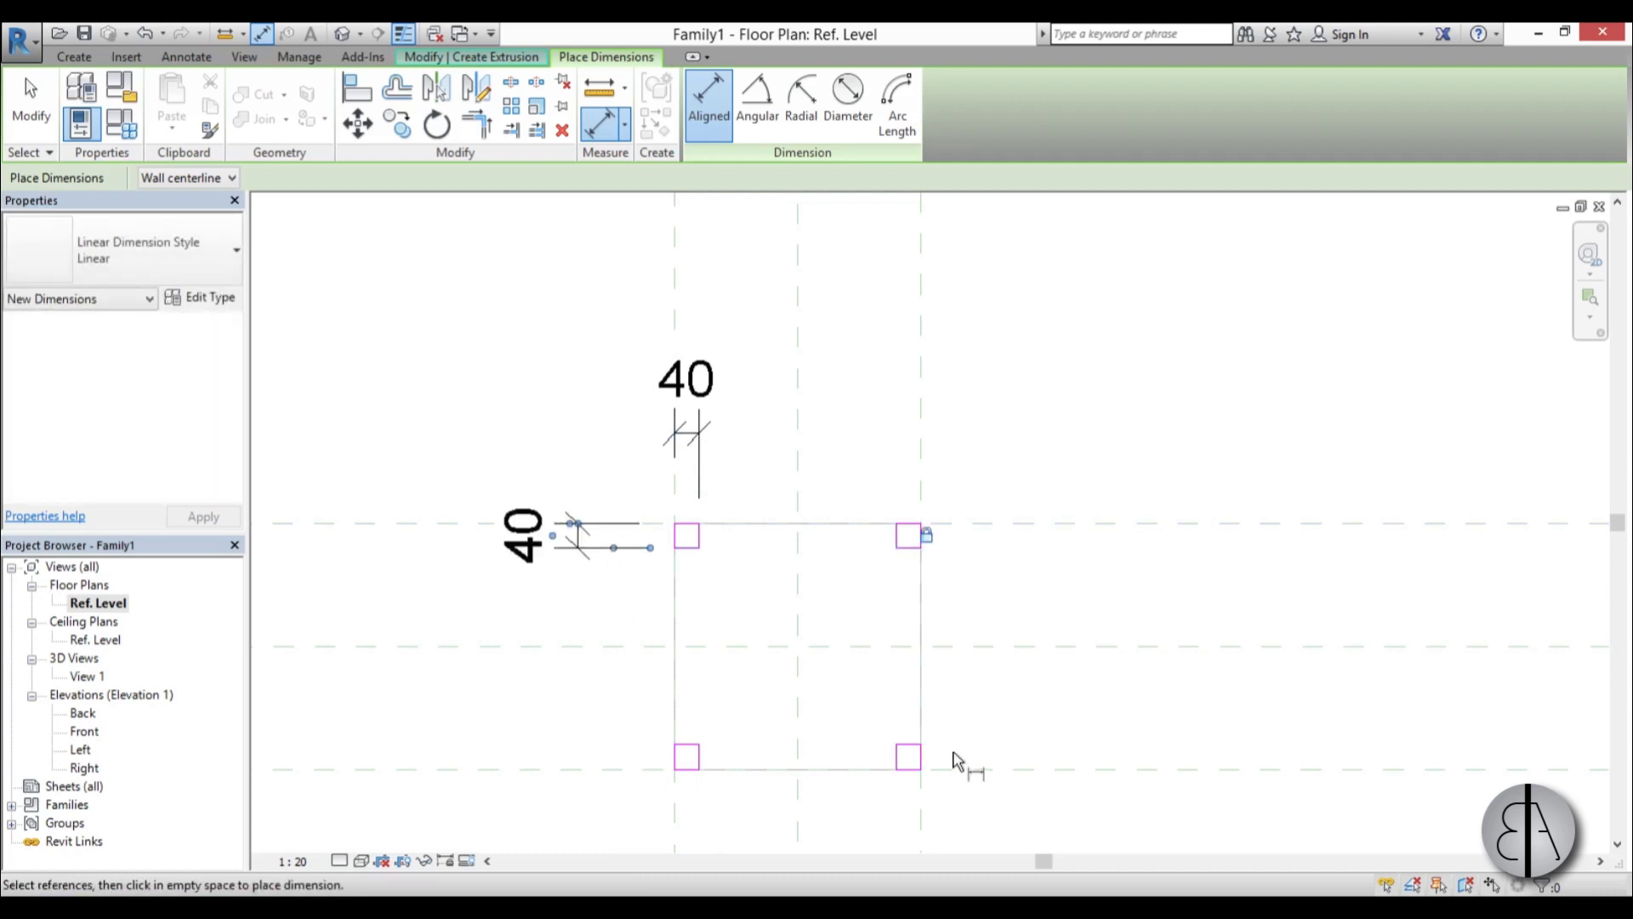
Dimension the lower-right leg square's depth and width from the lower and right reference planes and lock them
middle_click_drag(958, 757, 944, 575)
scroll(951, 580, "up", 1)
left_click(898, 562)
left_click(898, 563)
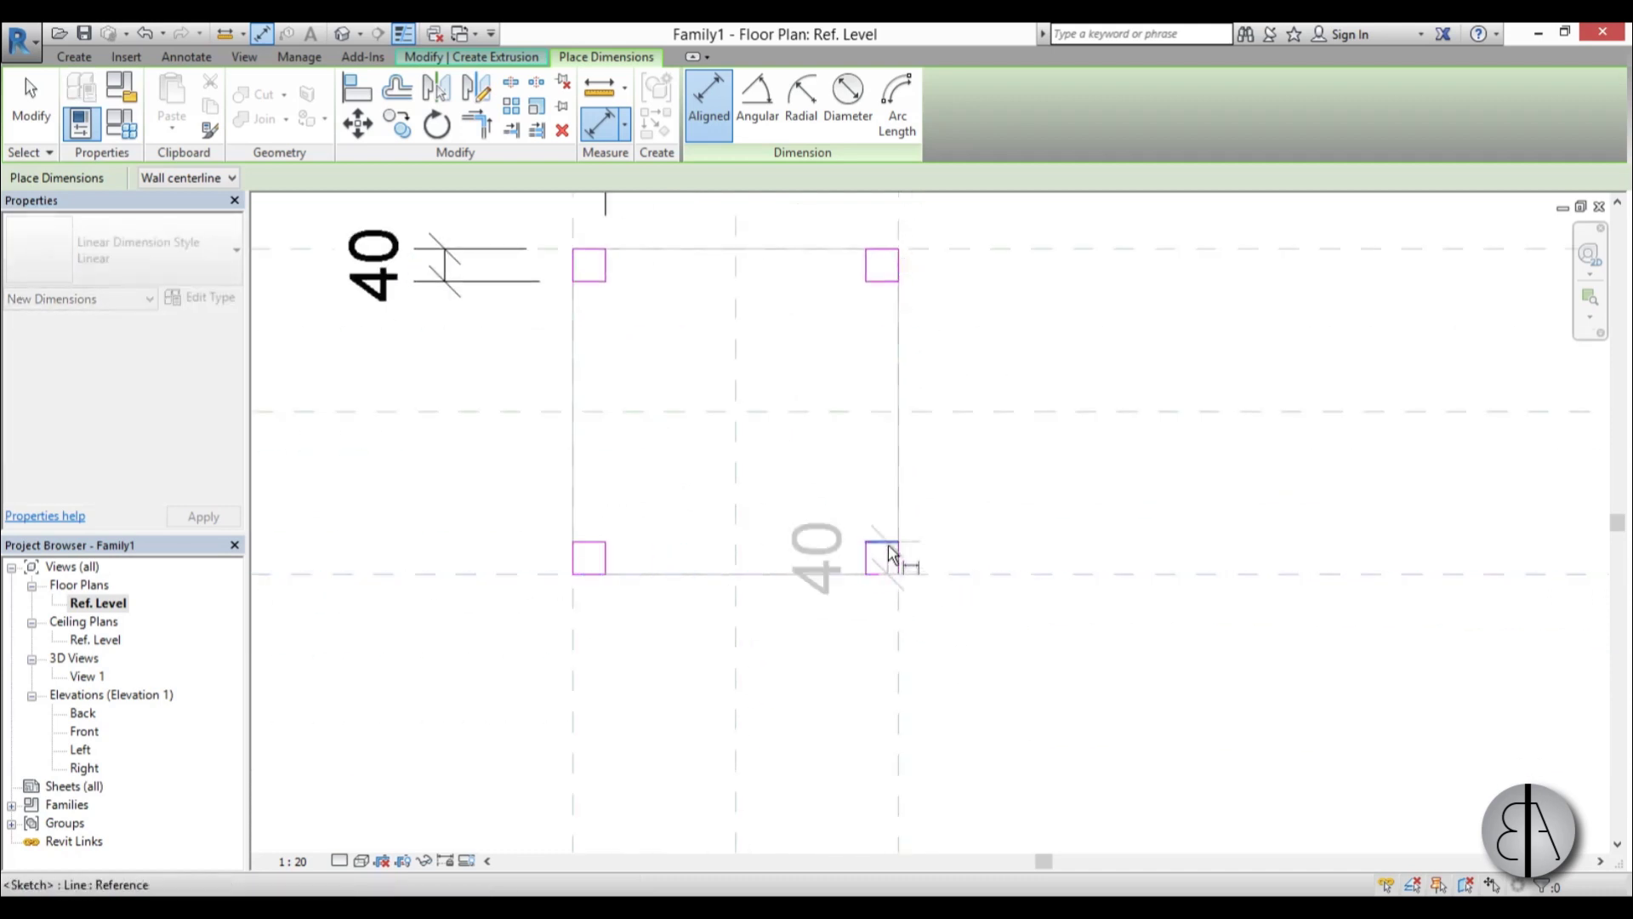
left_click(1143, 476)
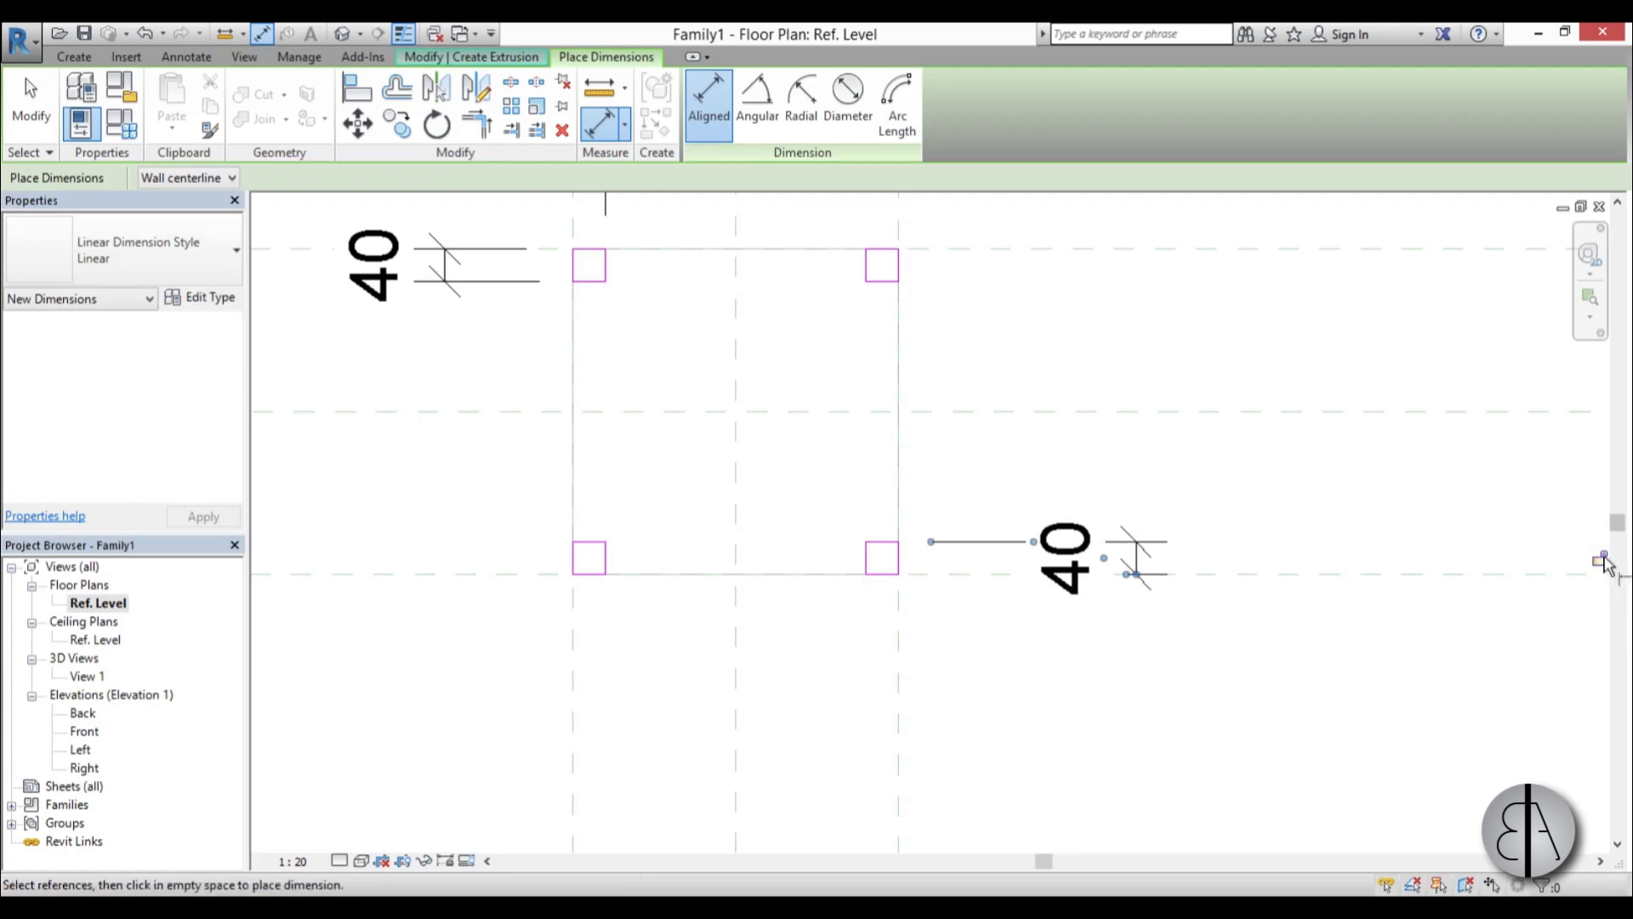
left_click(879, 593)
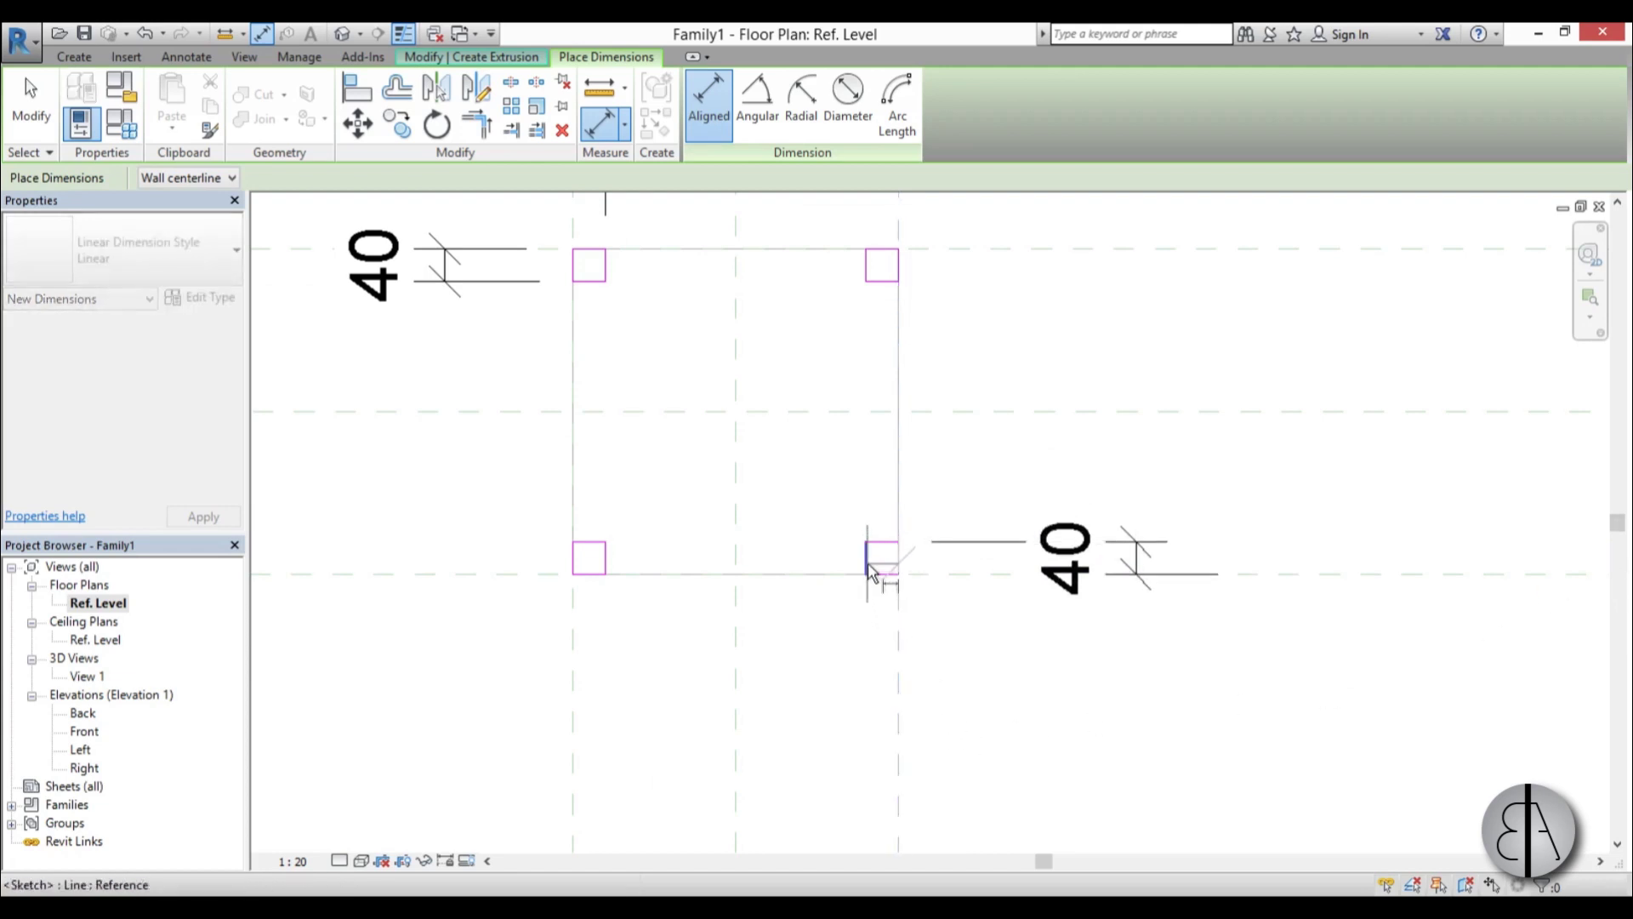
scroll(875, 558, "down", 2)
left_click(792, 692)
scroll(897, 730, "down", 1)
middle_click_drag(898, 729, 863, 584)
left_click(863, 583)
key("Escape")
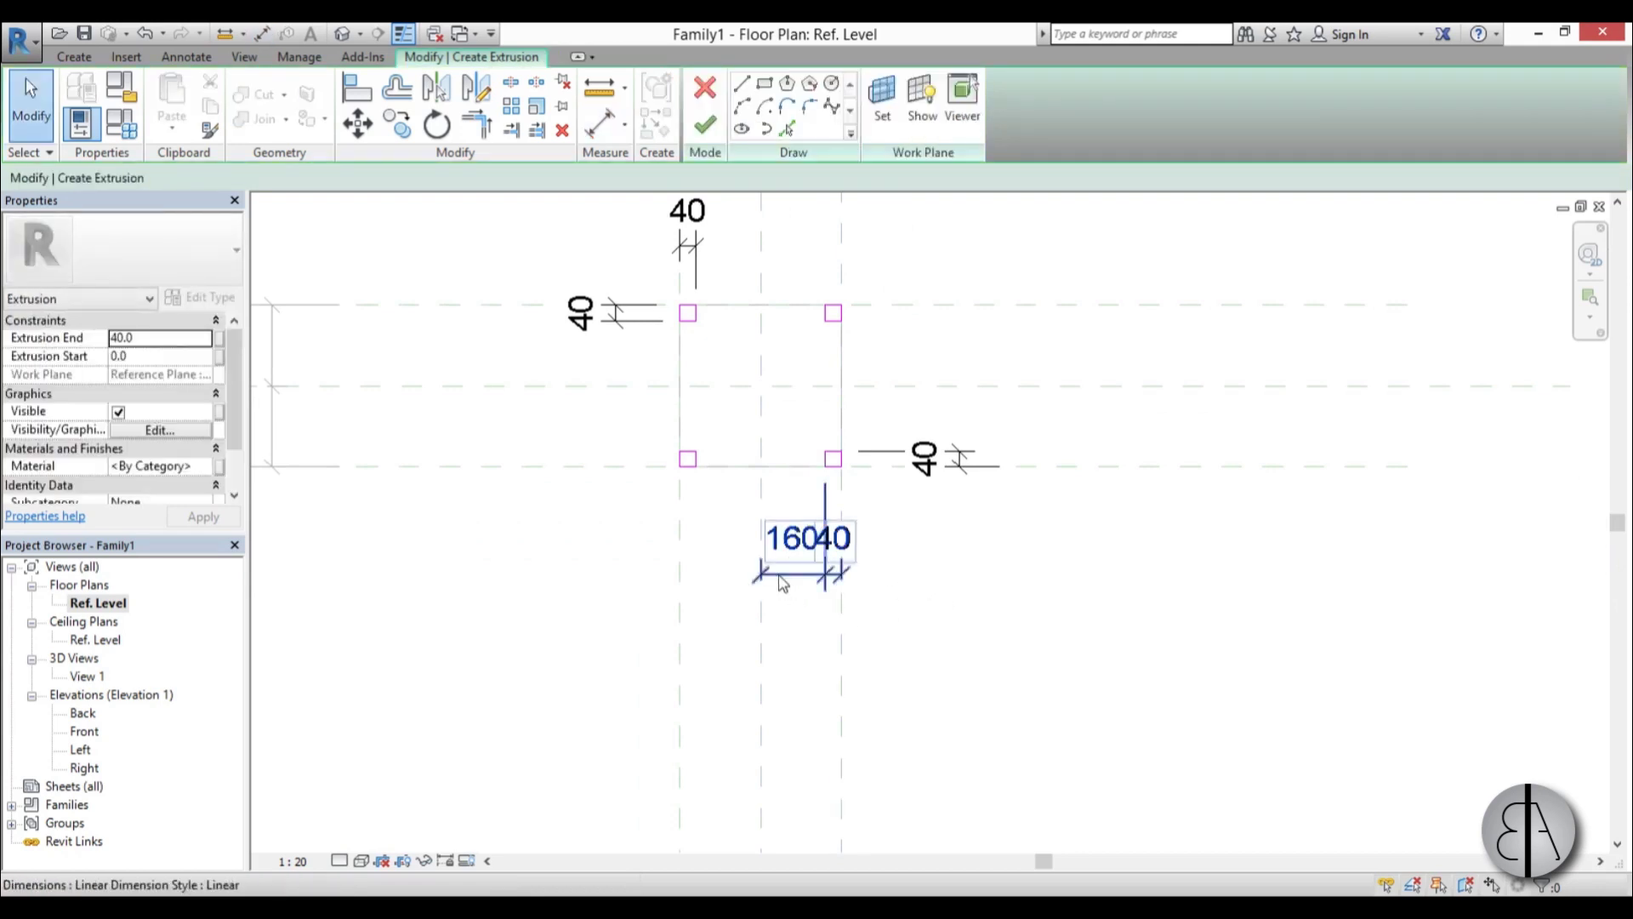
Remove the extra 160 dimension segment reaching the center plane, keeping only the lower-right leg's width dimension
left_click(770, 573)
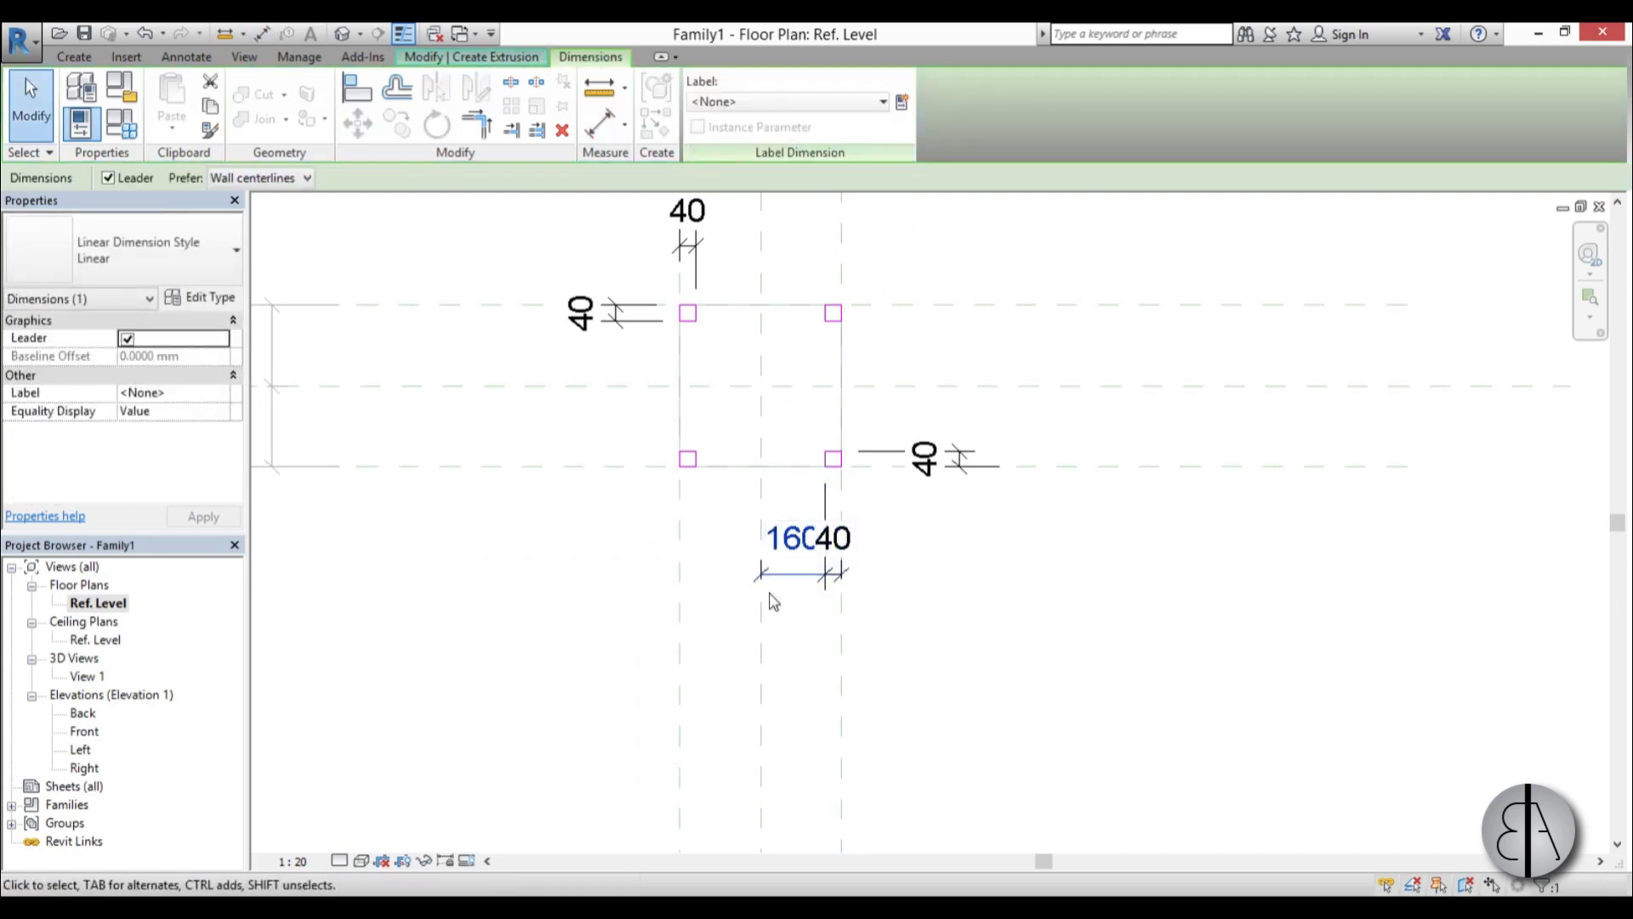
left_click(831, 566)
scroll(871, 493, "up", 1)
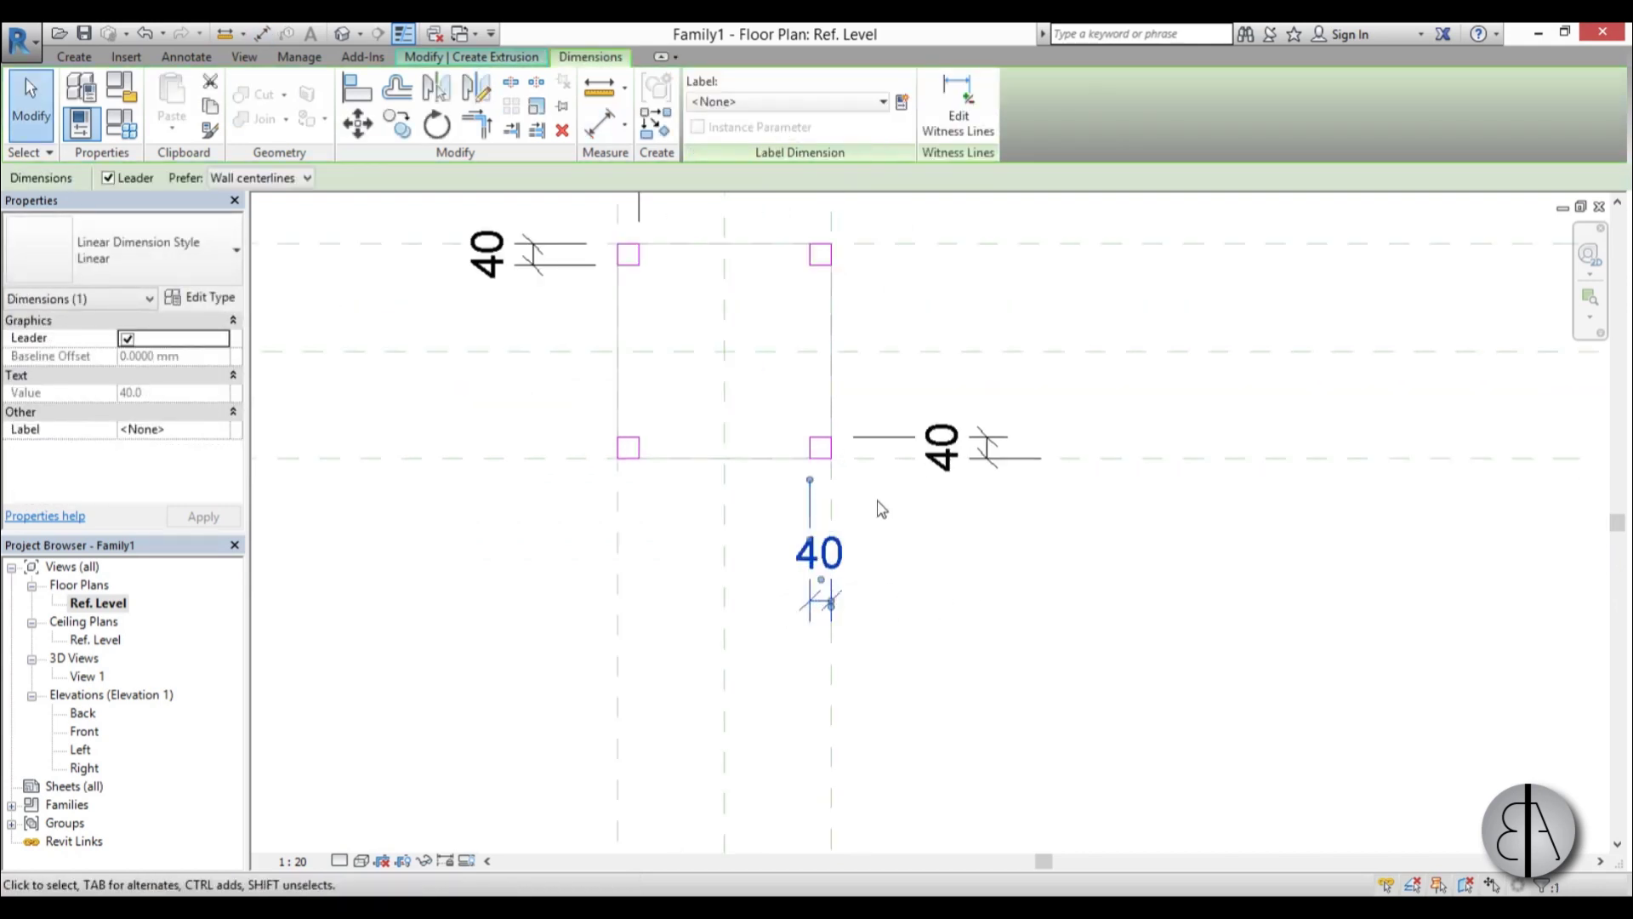
left_click(849, 492)
middle_click_drag(850, 493, 868, 561)
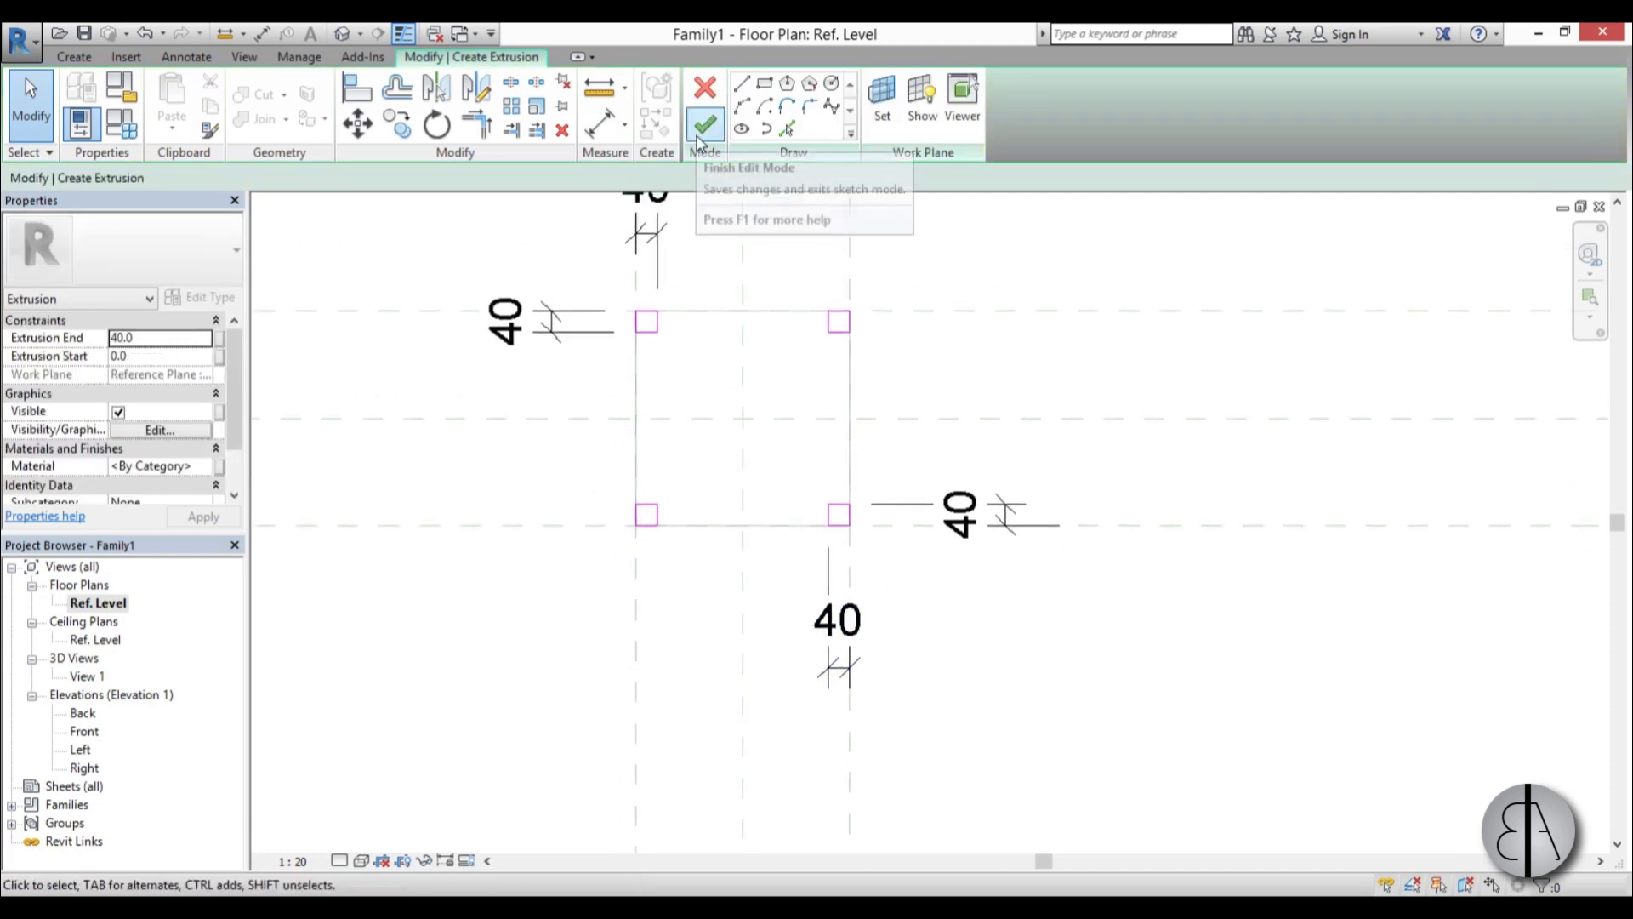
Finish the leg extrusion and stretch it in the Front elevation from the reference level up to the seat's underside
left_click(701, 129)
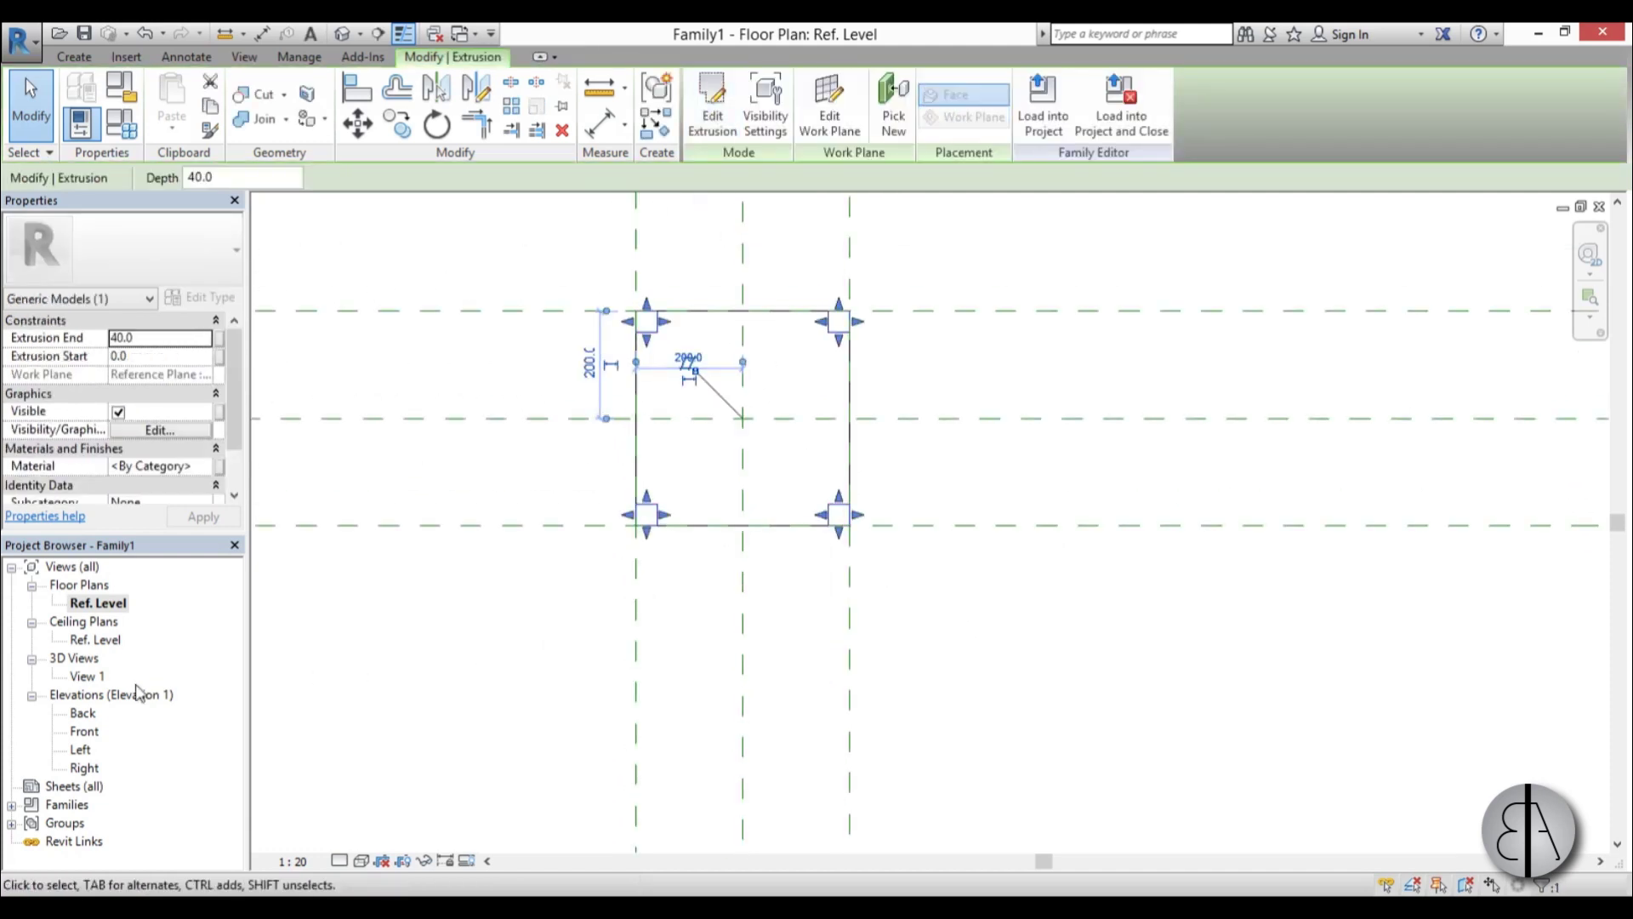
double_click(95, 733)
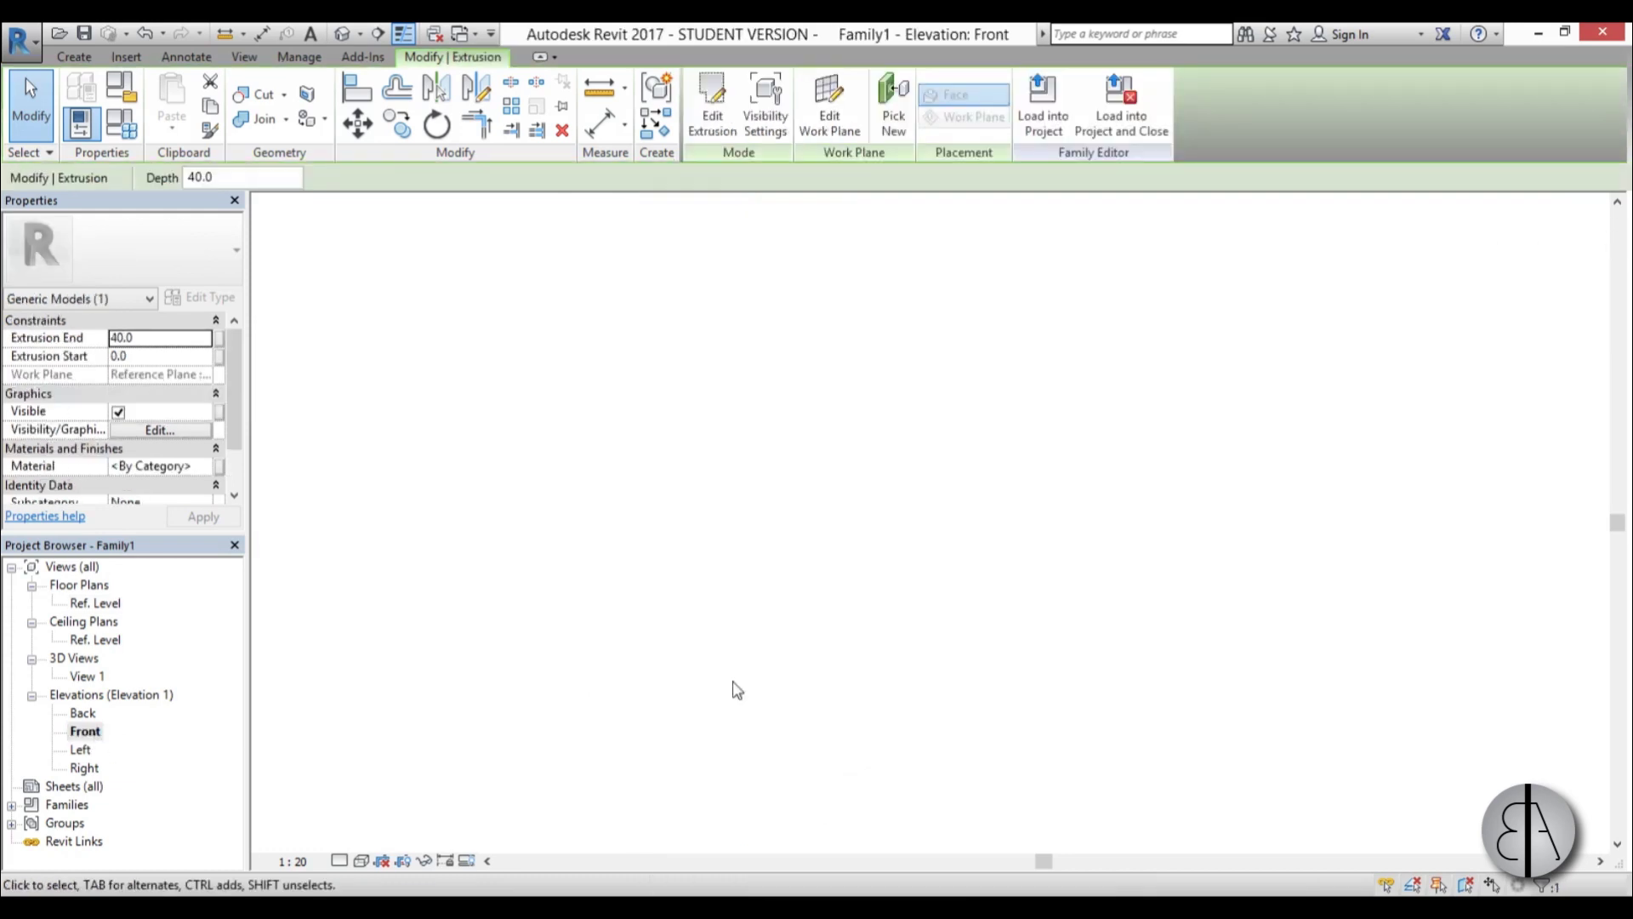
left_click_drag(788, 397, 789, 691)
left_click_drag(789, 421, 784, 462)
left_click(1027, 554)
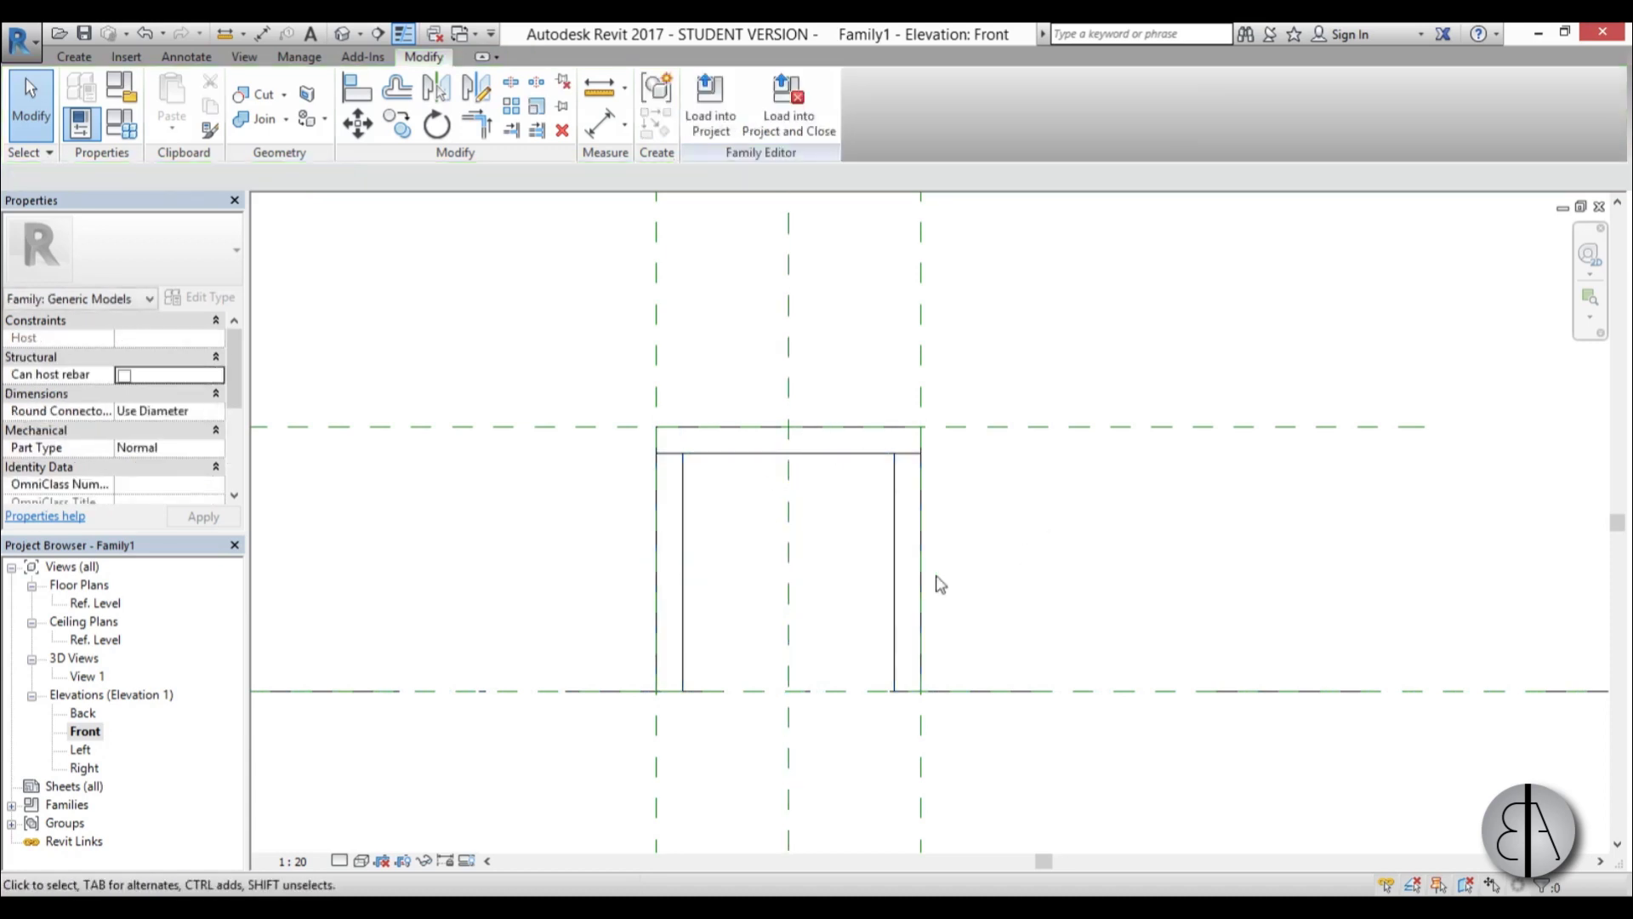
Join the leg extrusion with the seat and open the default 3D view of the chair
left_click(255, 125)
left_click(701, 454)
key("Escape")
key("Escape")
left_click(343, 35)
scroll(911, 578, "down", 3)
middle_click_drag(911, 578, 1054, 647, "shift")
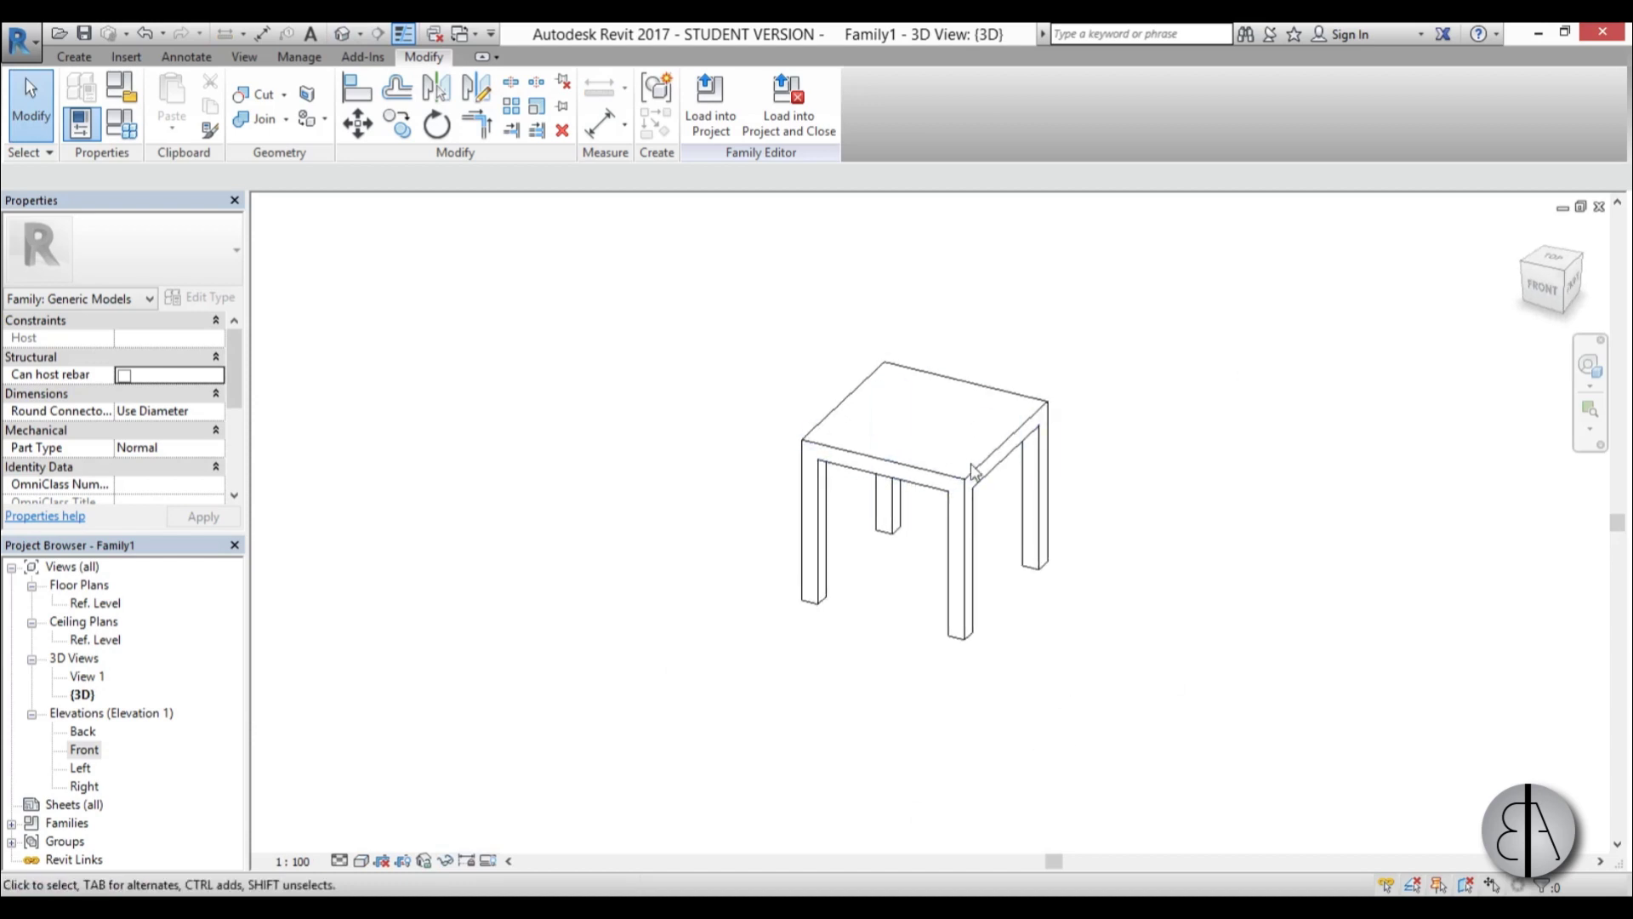
Set the seat size parameter to 500 in Family Types and apply it to flex the chair
left_click(116, 135)
left_click_drag(527, 180, 476, 98)
left_click_drag(1307, 416, 706, 423)
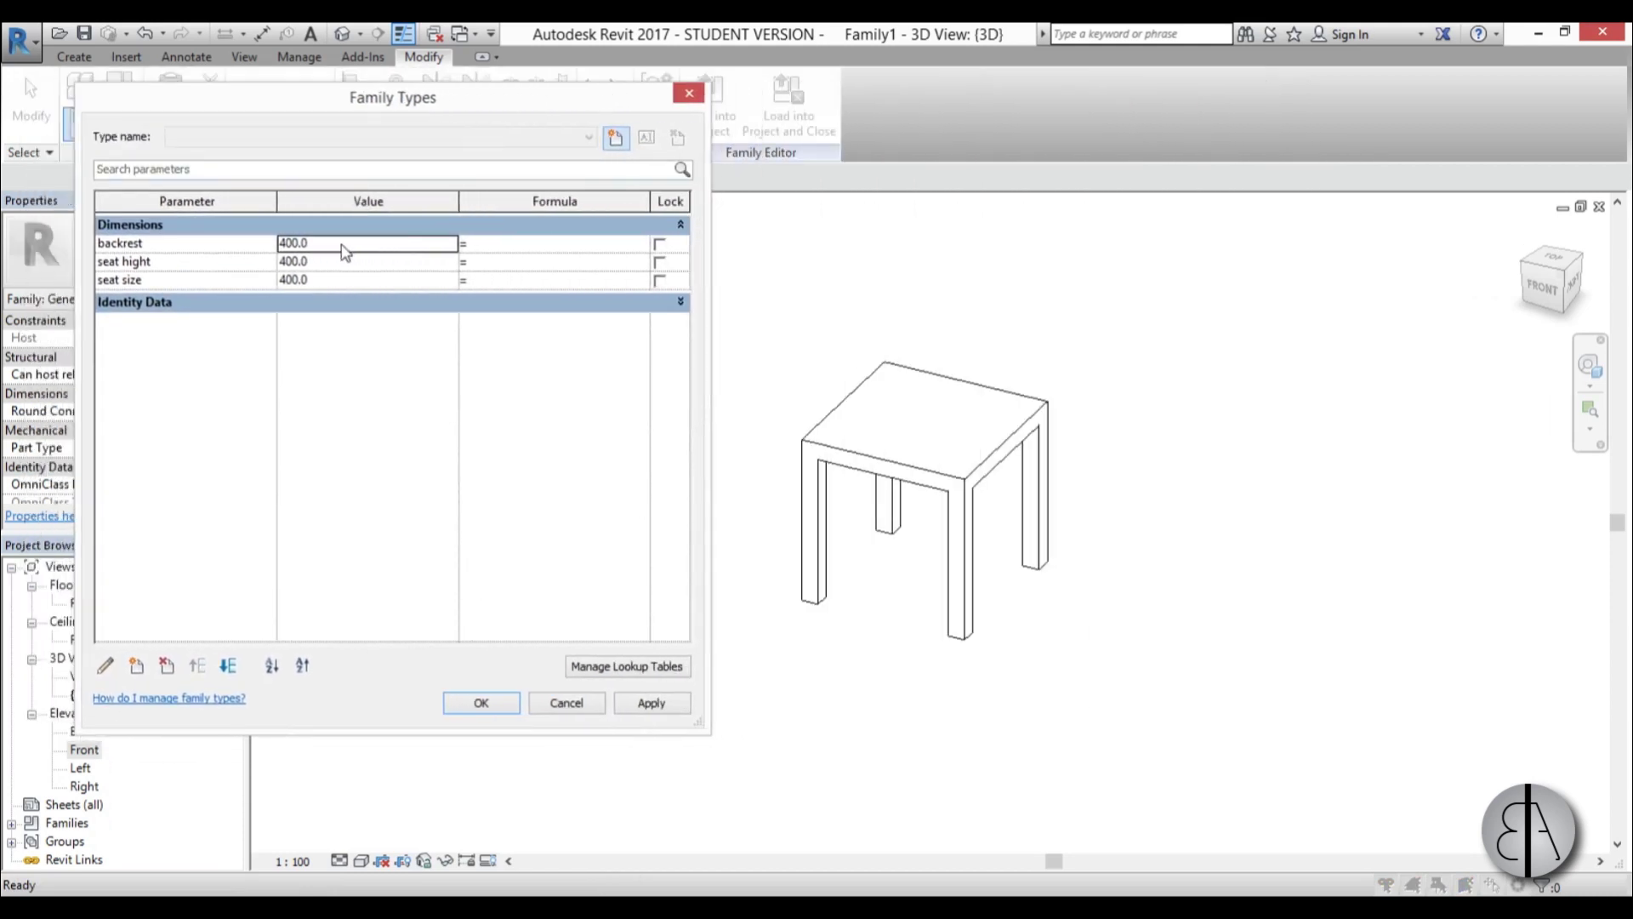
left_click(343, 285)
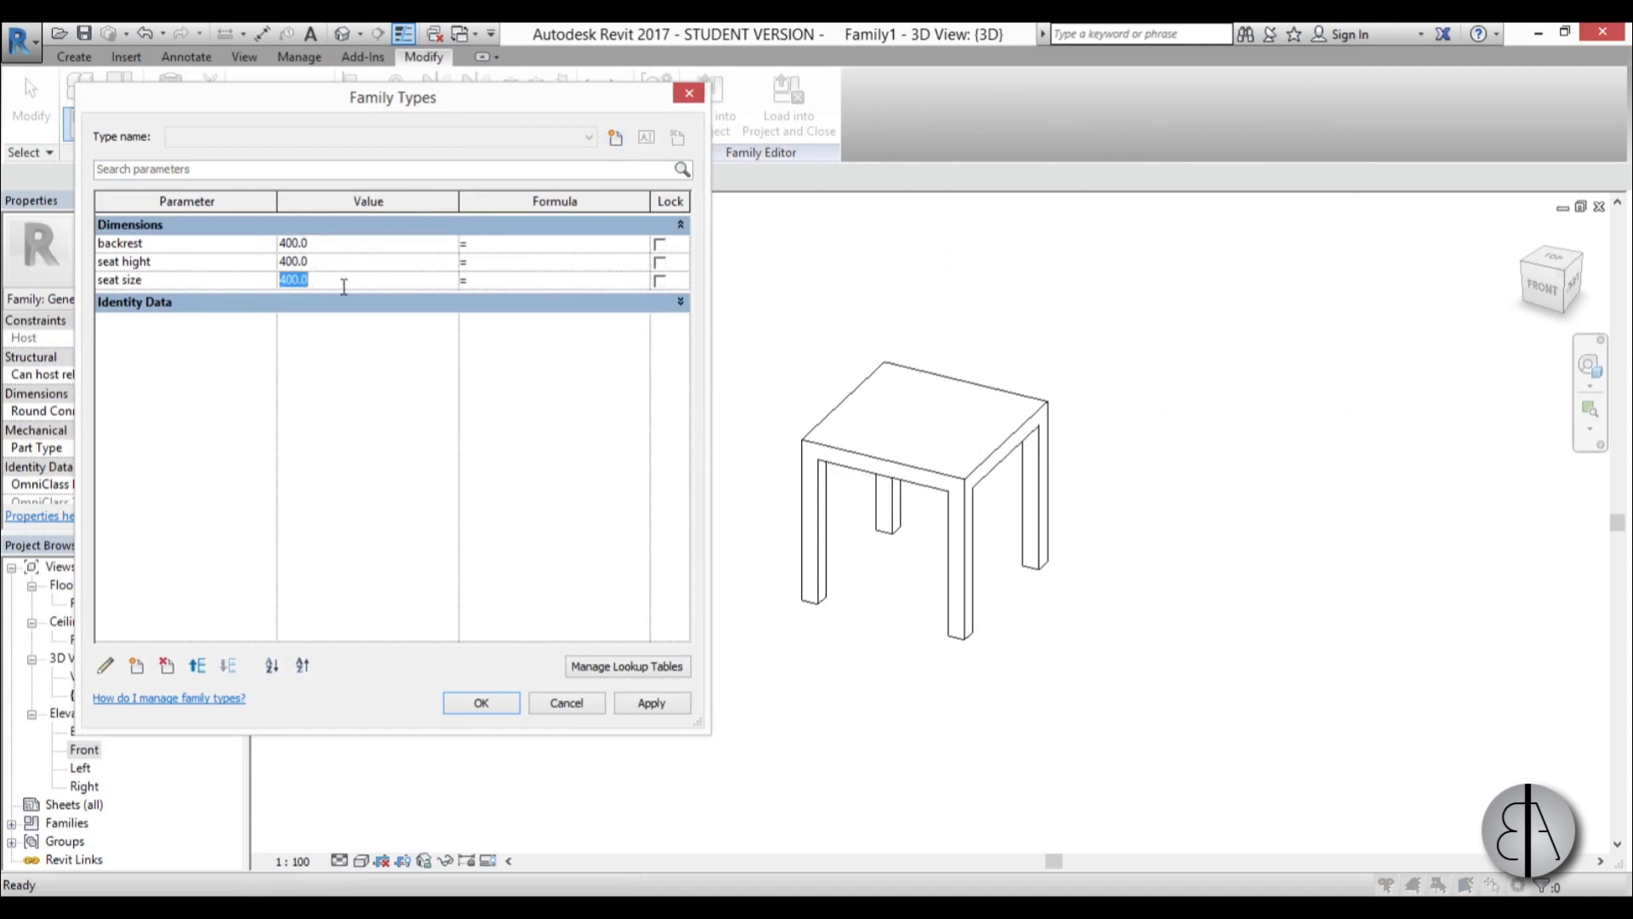
type("500")
left_click(651, 703)
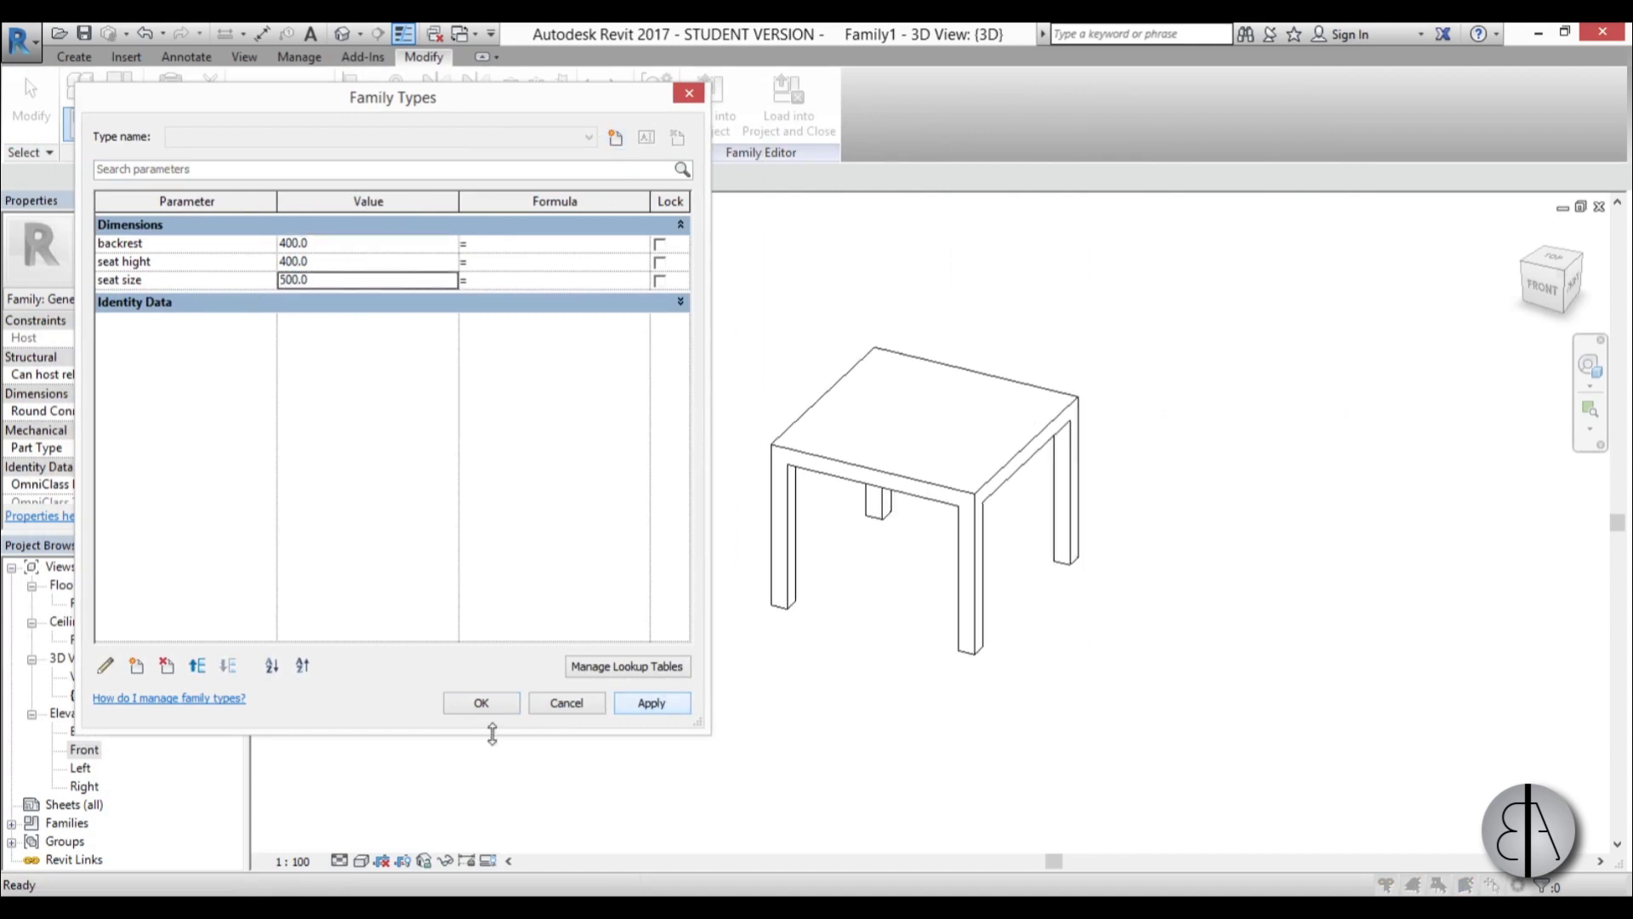
Flex the seat size parameter to 300, restore it to 400, and close Family Types
left_click(369, 283)
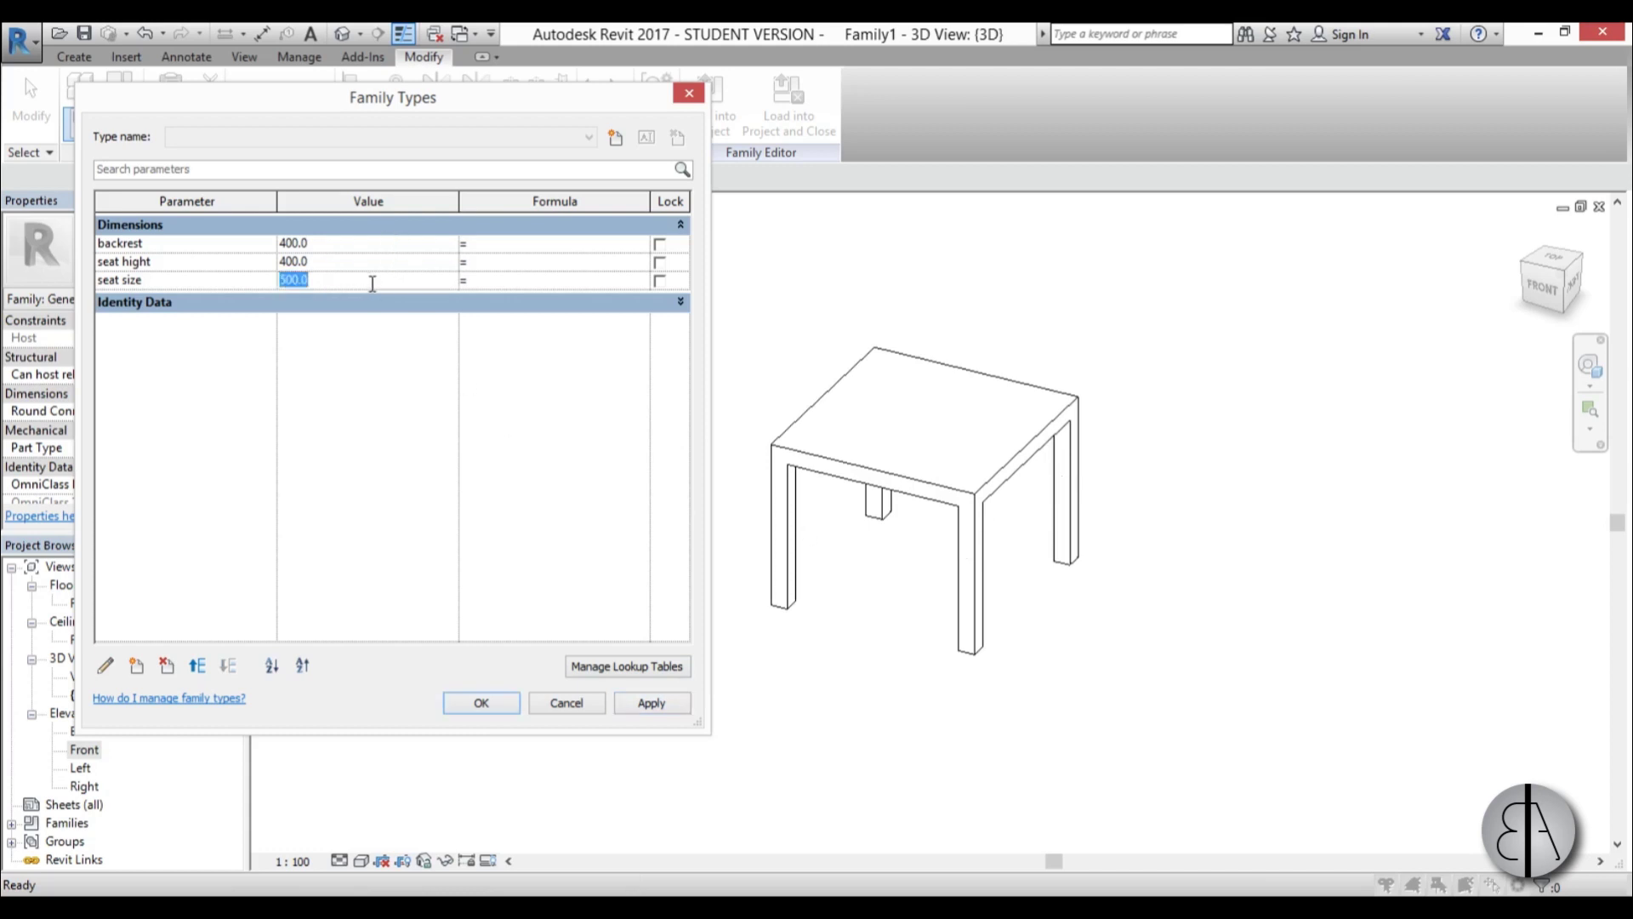
left_click(655, 703)
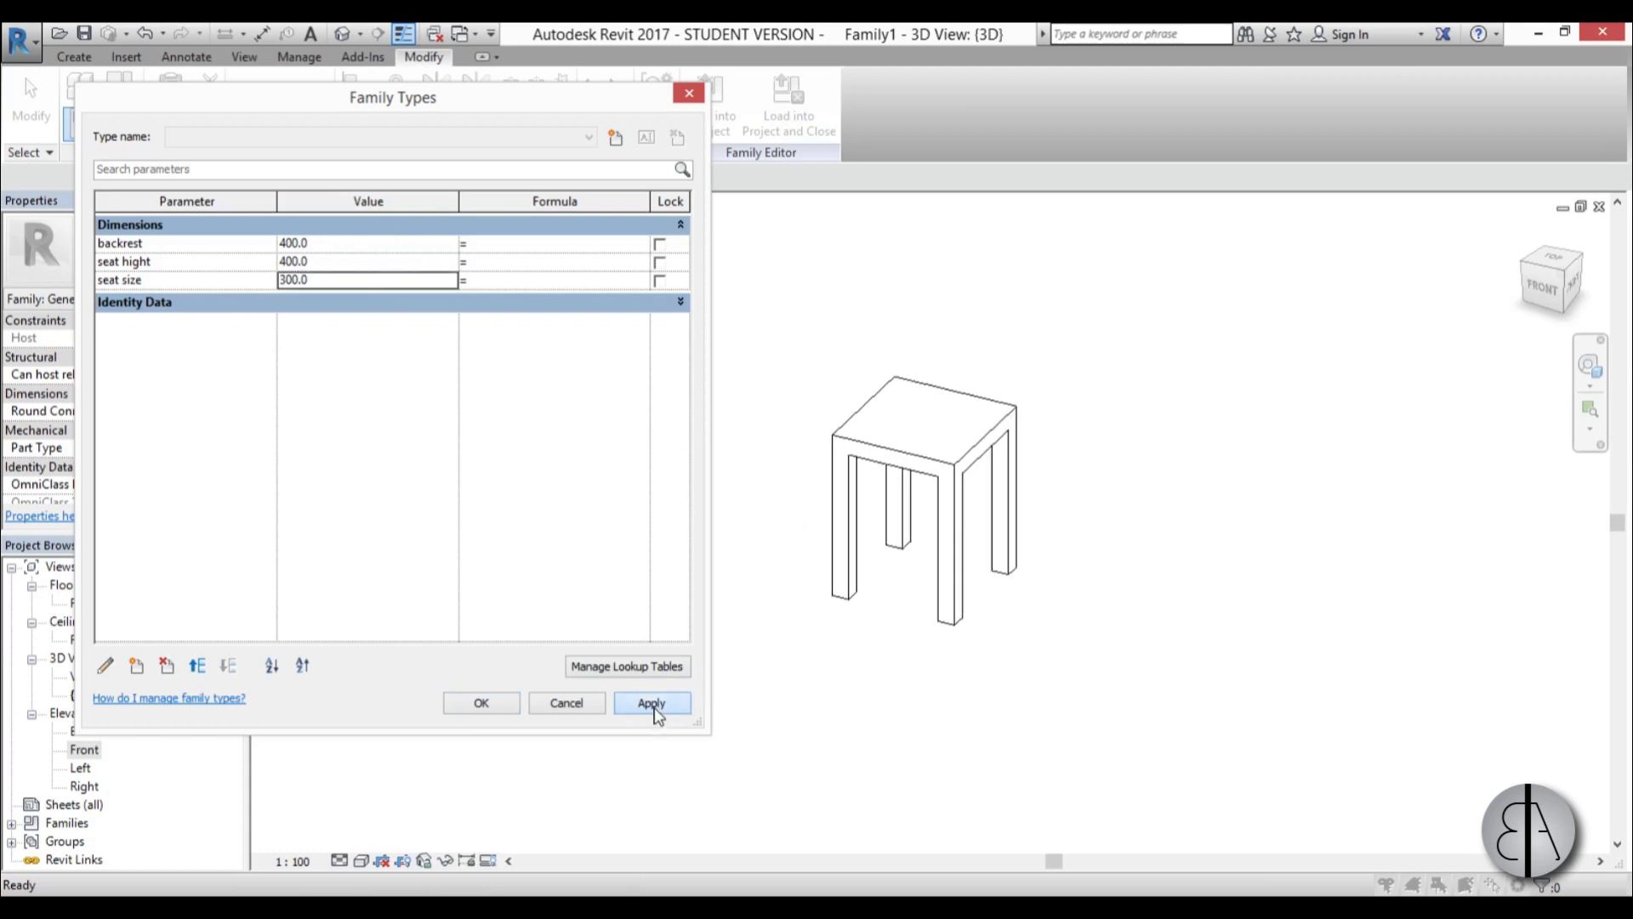
left_click(375, 283)
type("400")
left_click(646, 703)
left_click(482, 704)
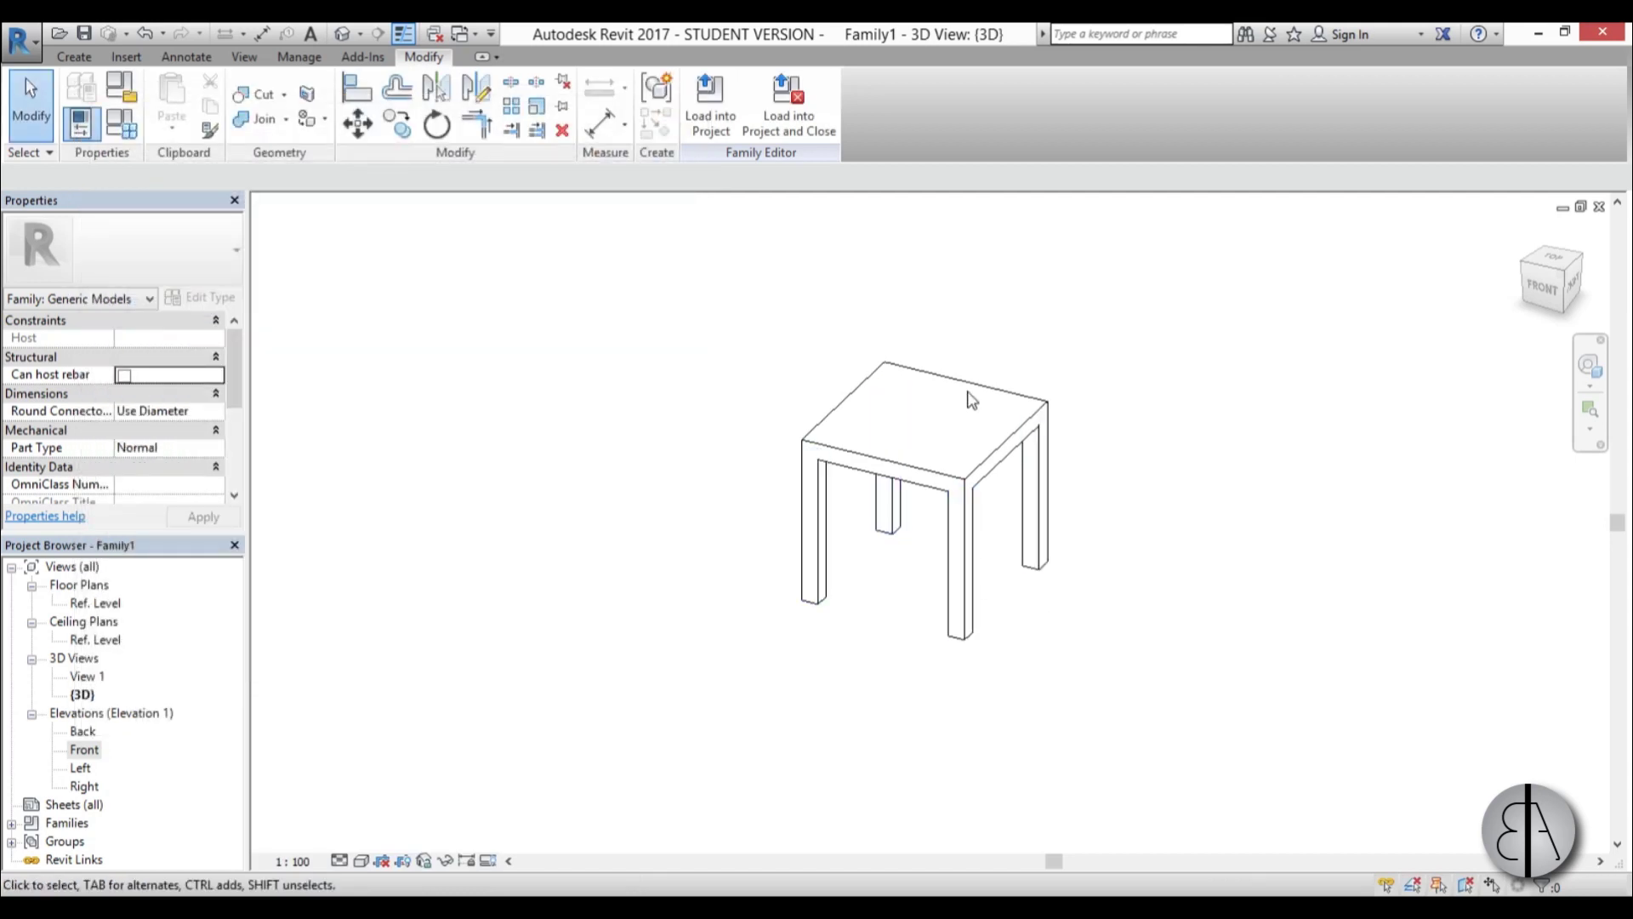
Start a new extrusion in the Ref. Level plan and sketch a 400 mm by about 20 mm rectangle along the seat's upper edge
double_click(101, 603)
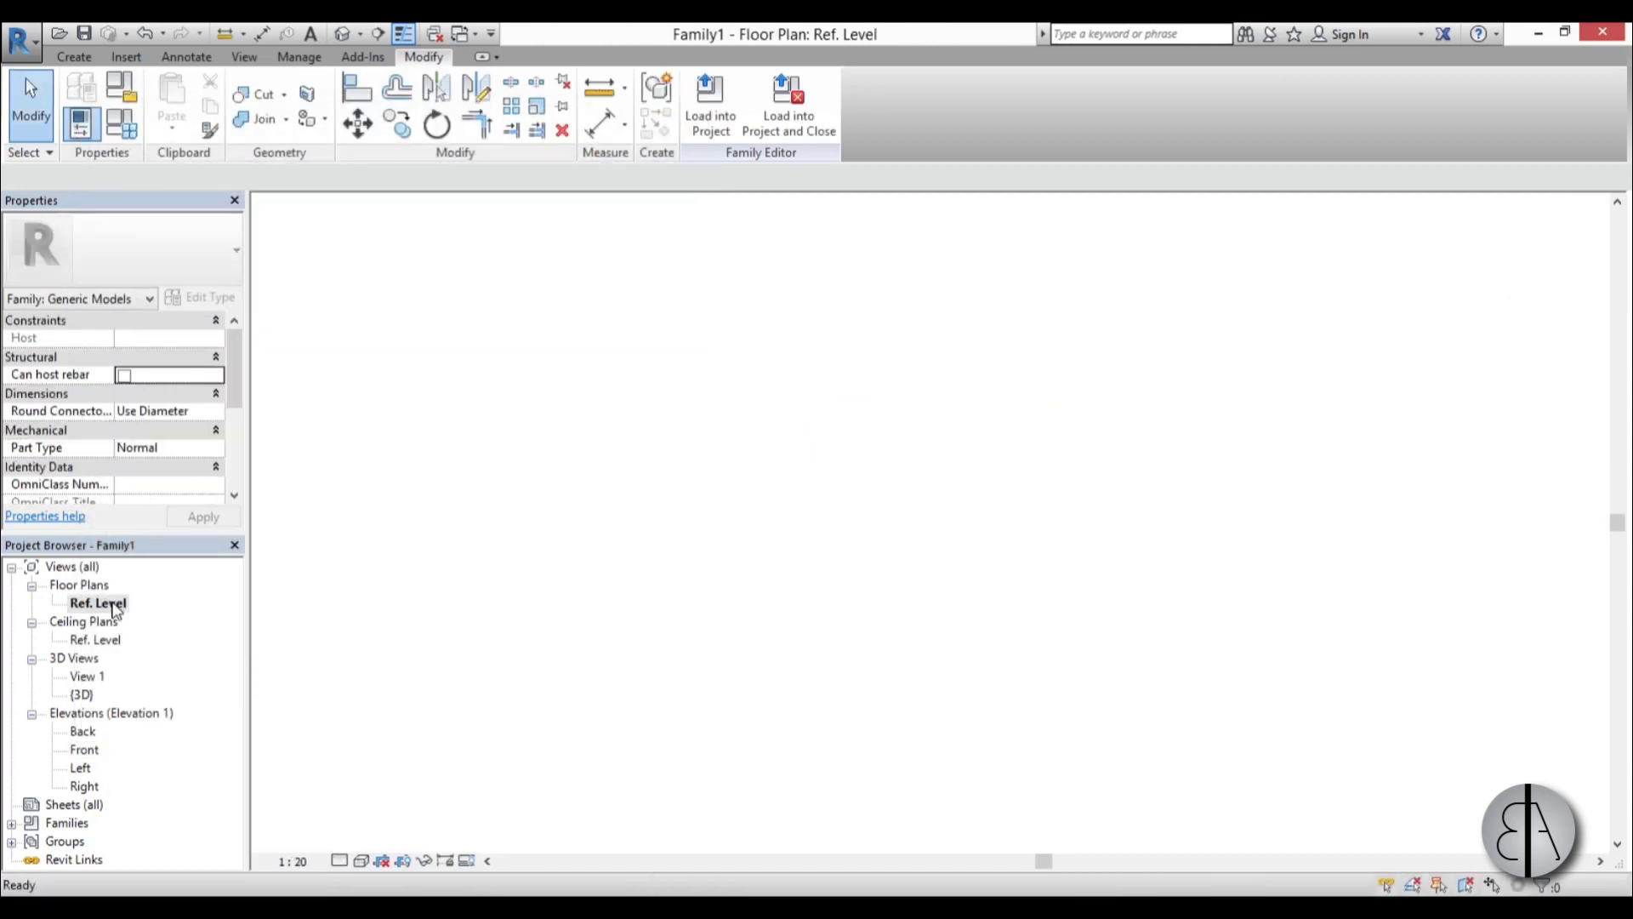
scroll(691, 410, "up", 3)
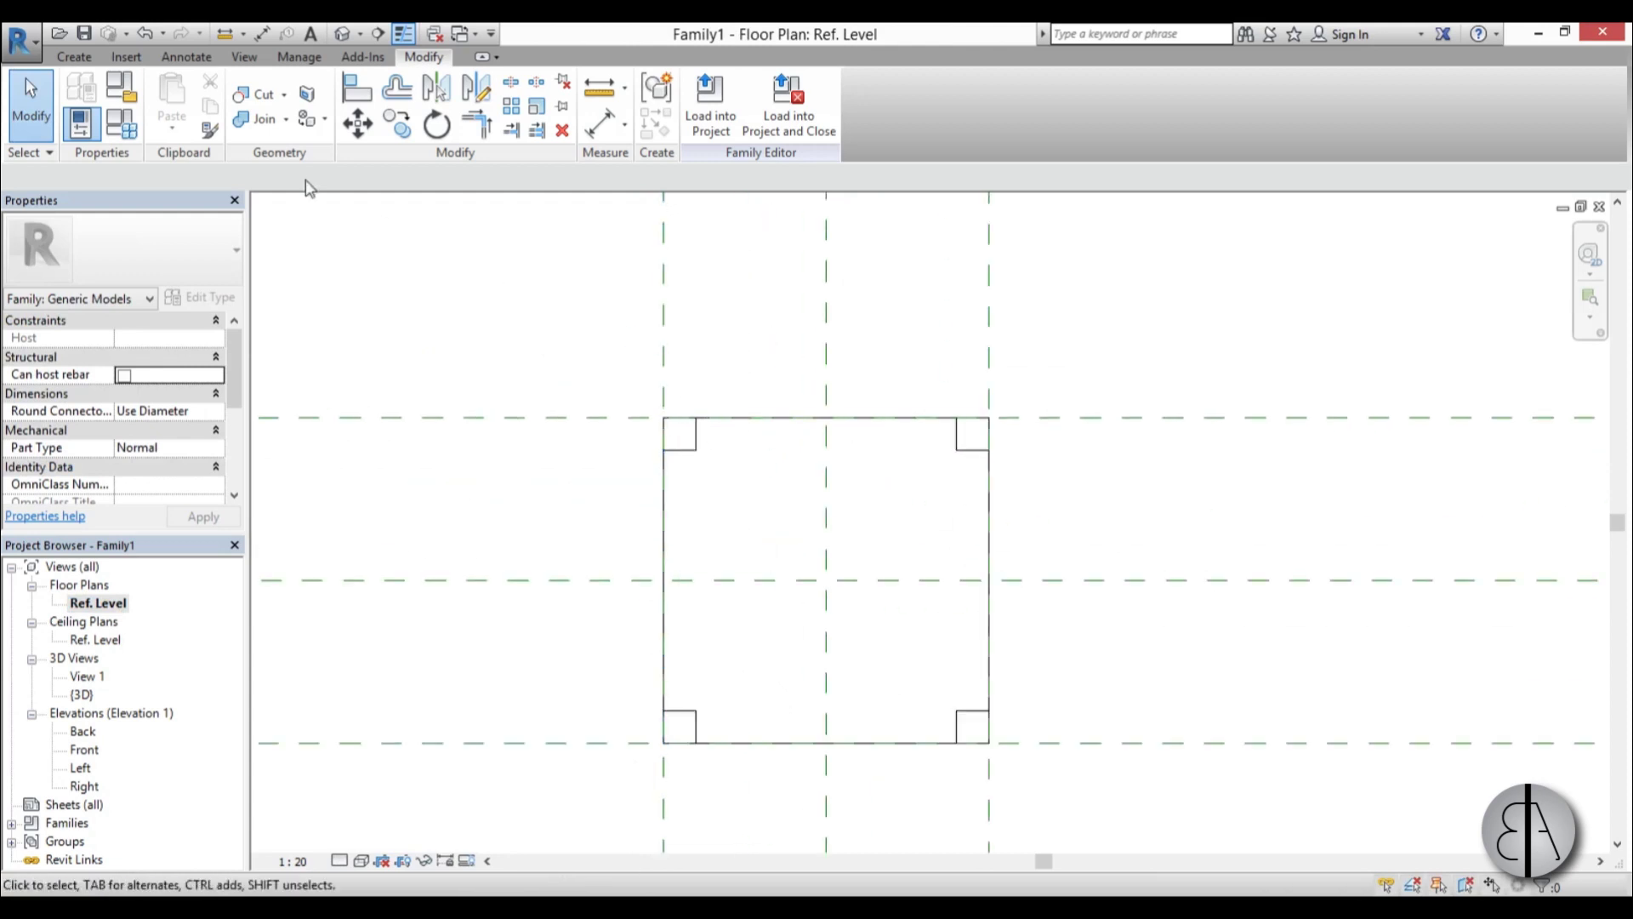
left_click(74, 56)
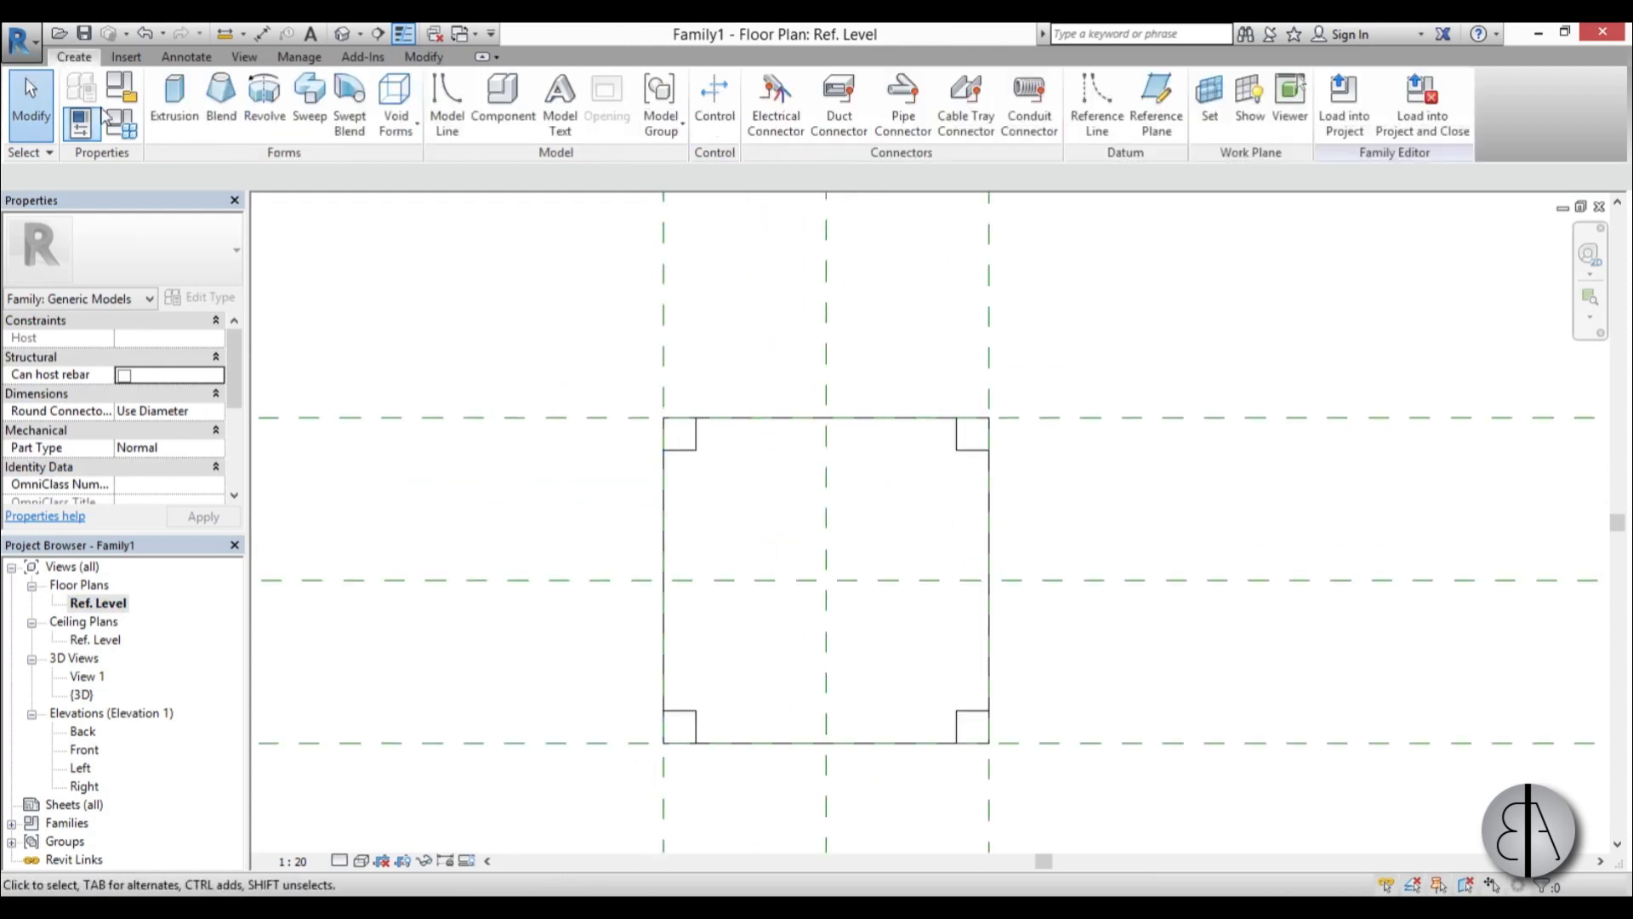
left_click(175, 109)
left_click(764, 82)
scroll(765, 418, "up", 2)
left_click(636, 416)
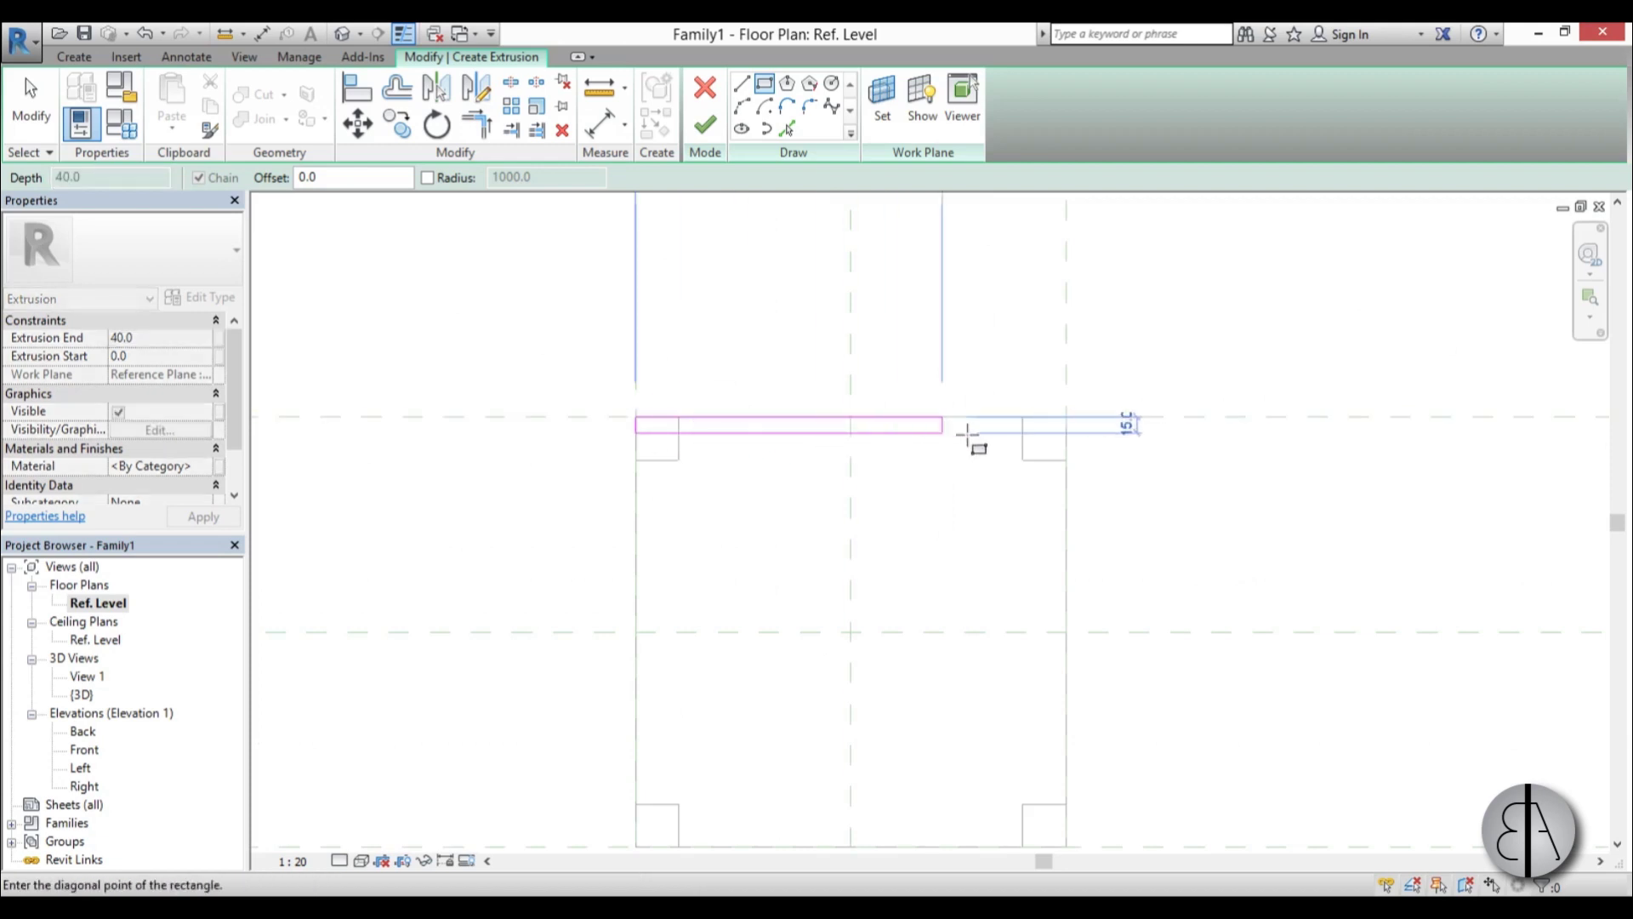
left_click(1067, 435)
Lock the thin rectangle's outer edges to the left, right and upper reference planes
scroll(846, 616, "down", 2)
left_click(729, 643)
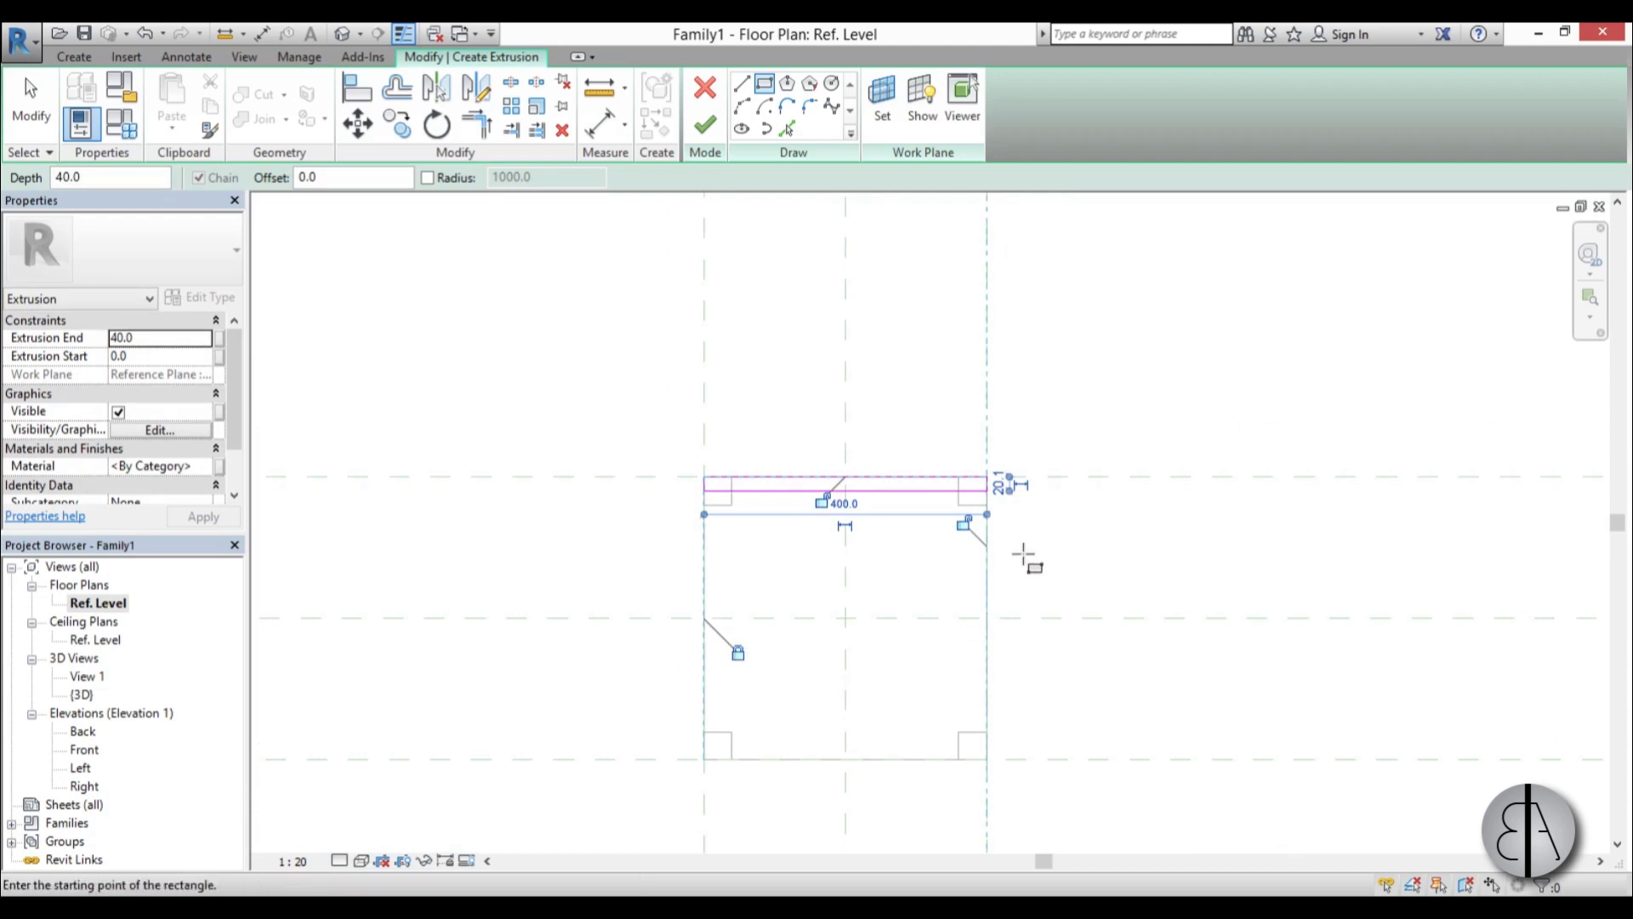
left_click(964, 525)
scroll(855, 502, "up", 2)
scroll(859, 509, "up", 2)
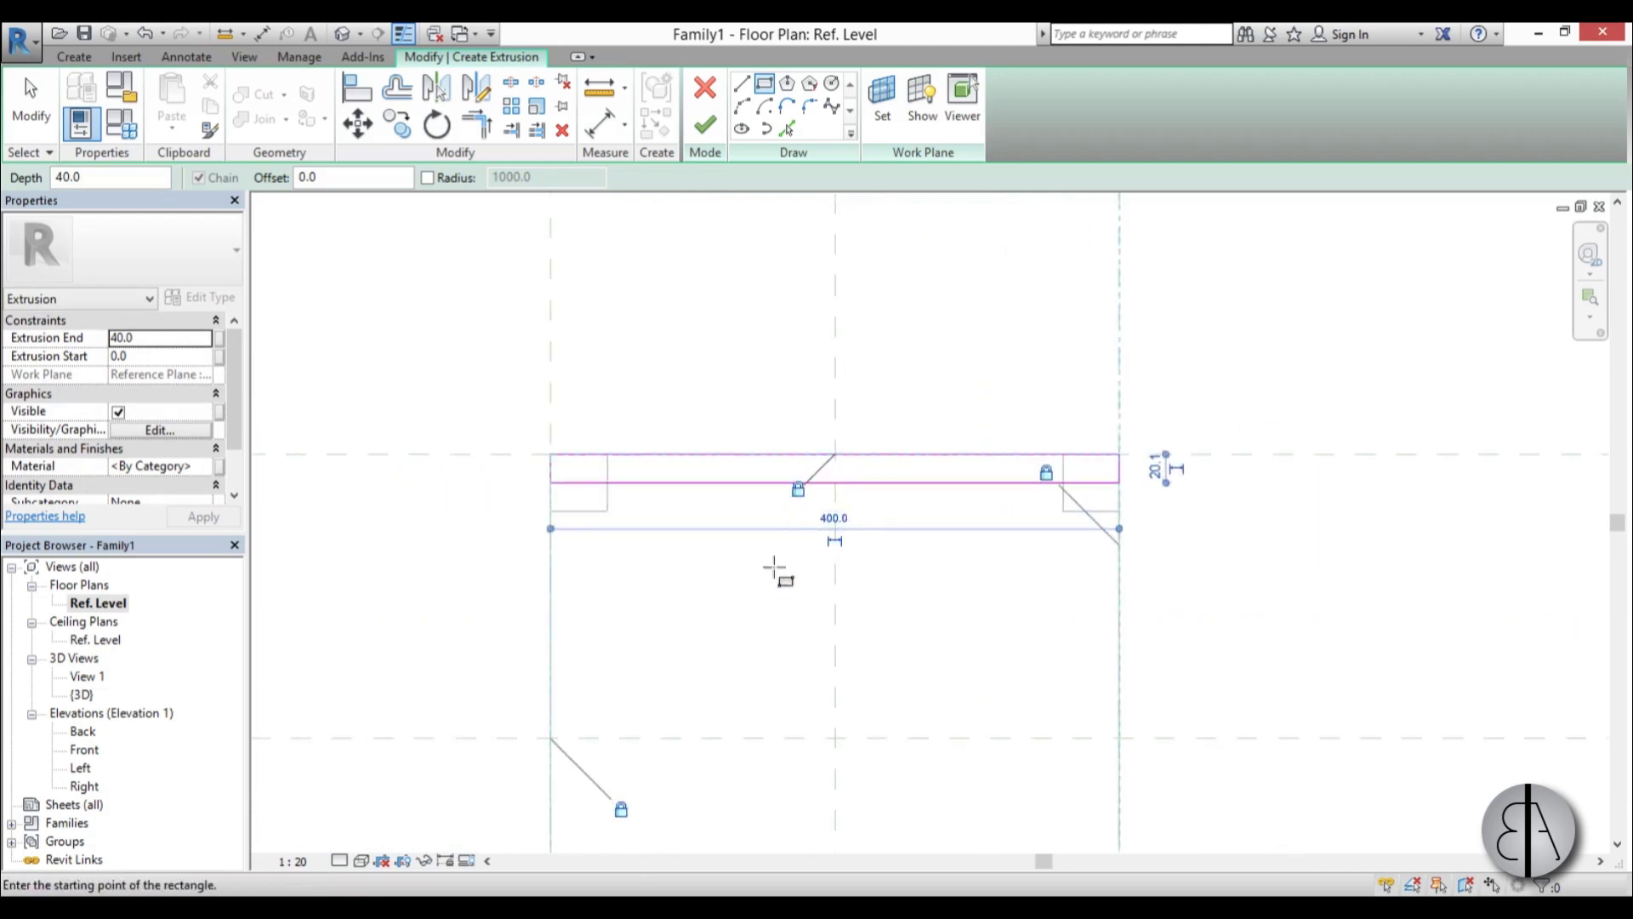
Set the thickness of the thin backrest rectangle to 30 mm by repositioning its inner edge
key("Escape")
key("Escape")
left_click(735, 483)
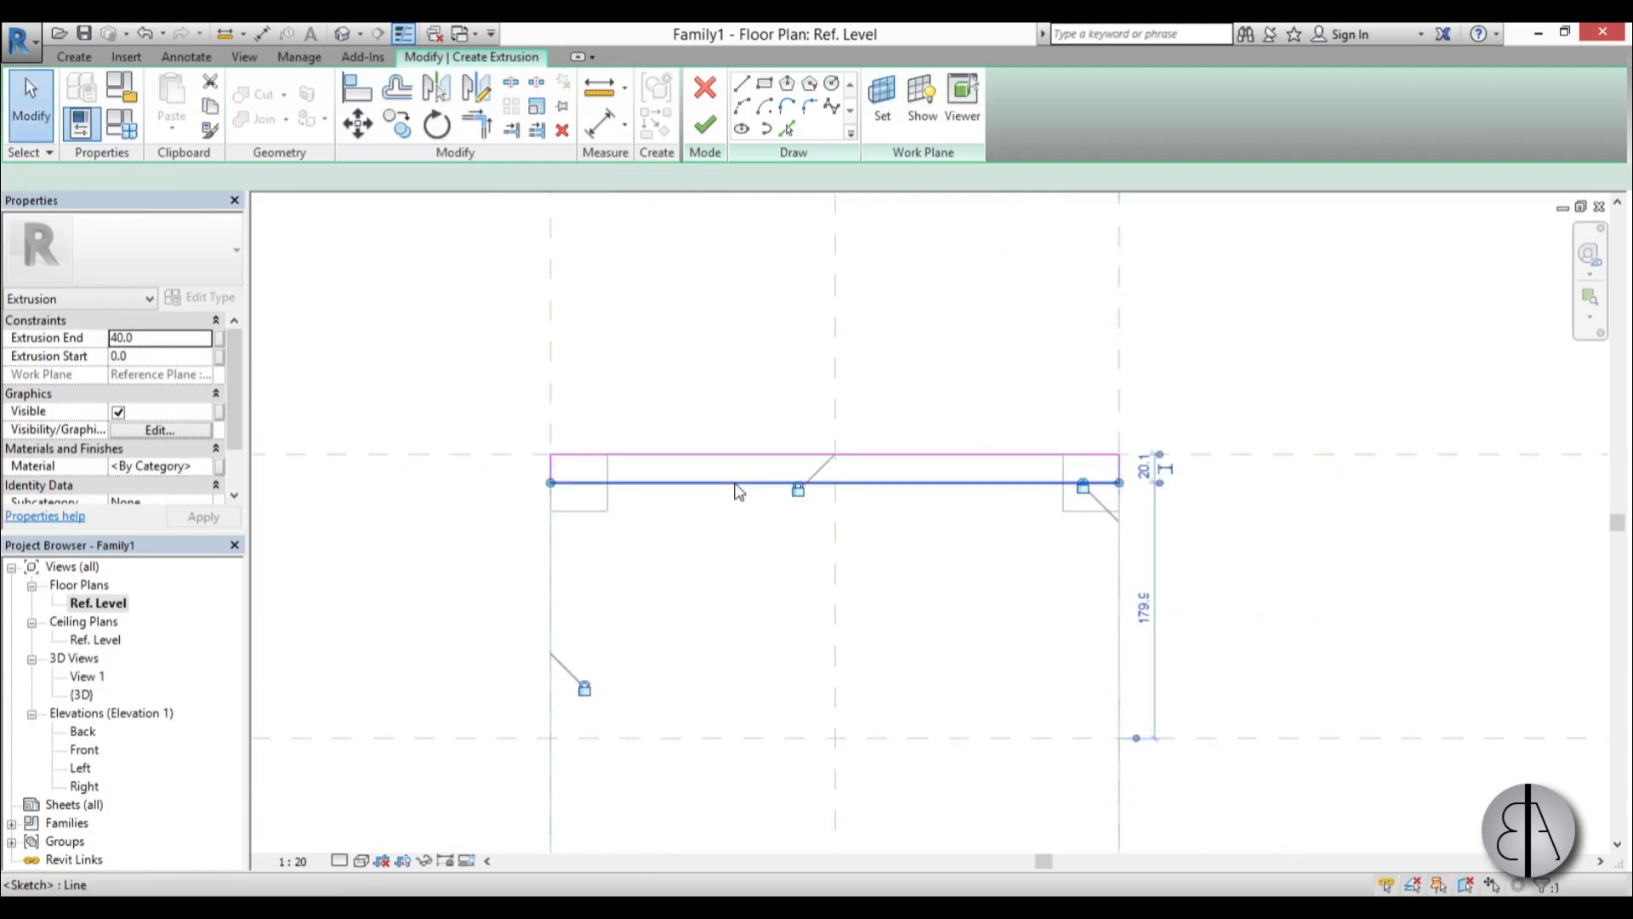
left_click(1143, 467)
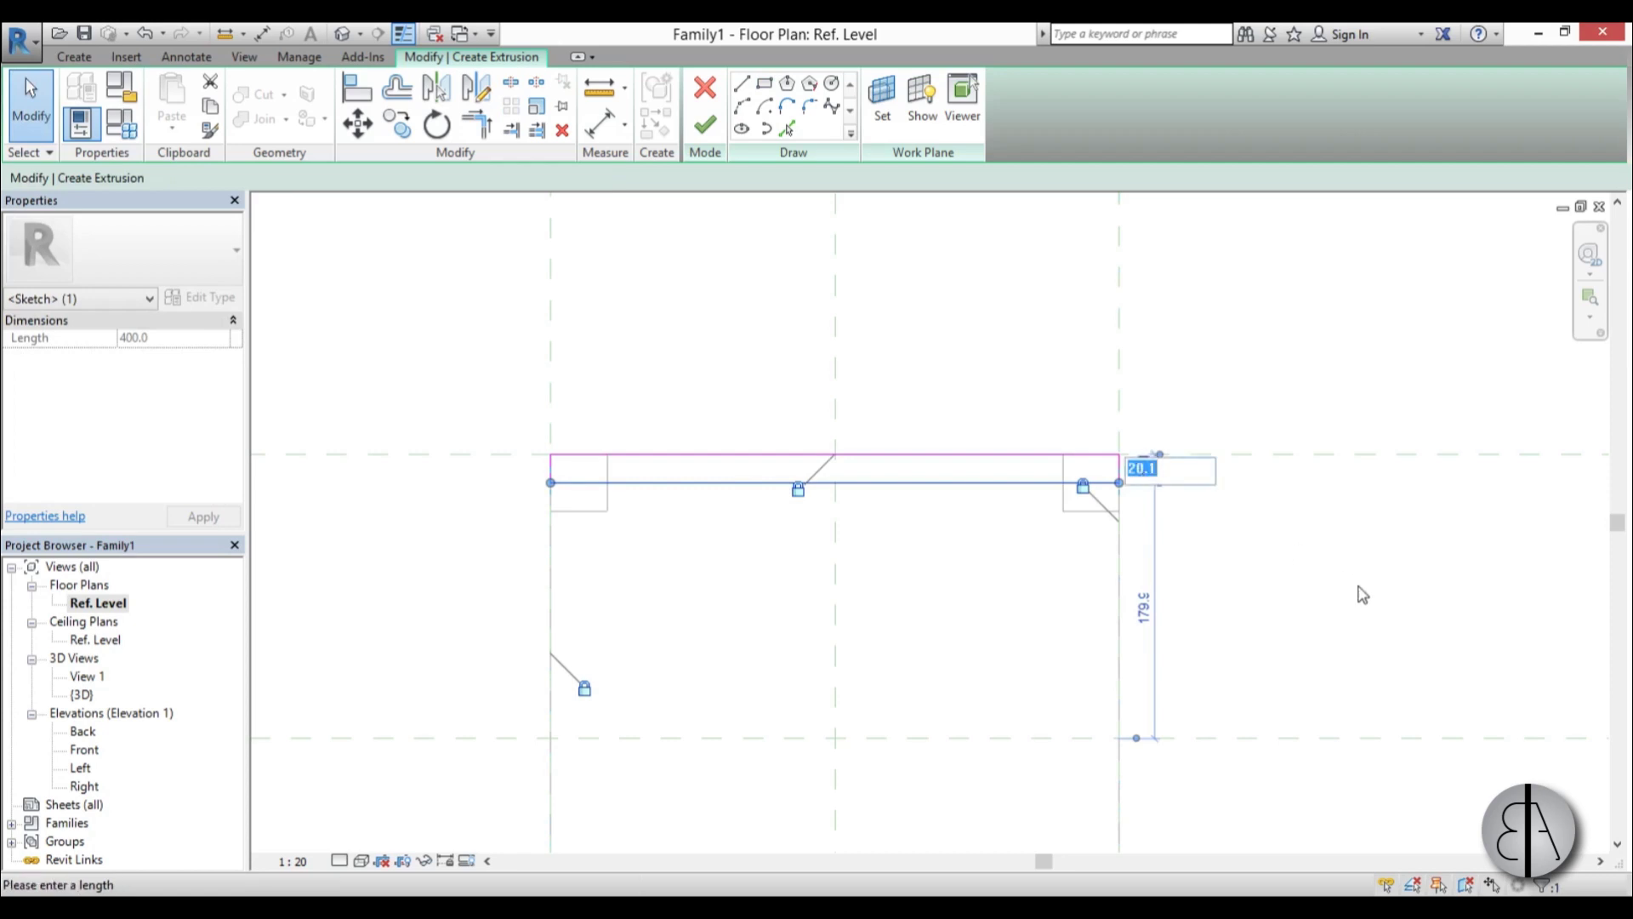
key("Return")
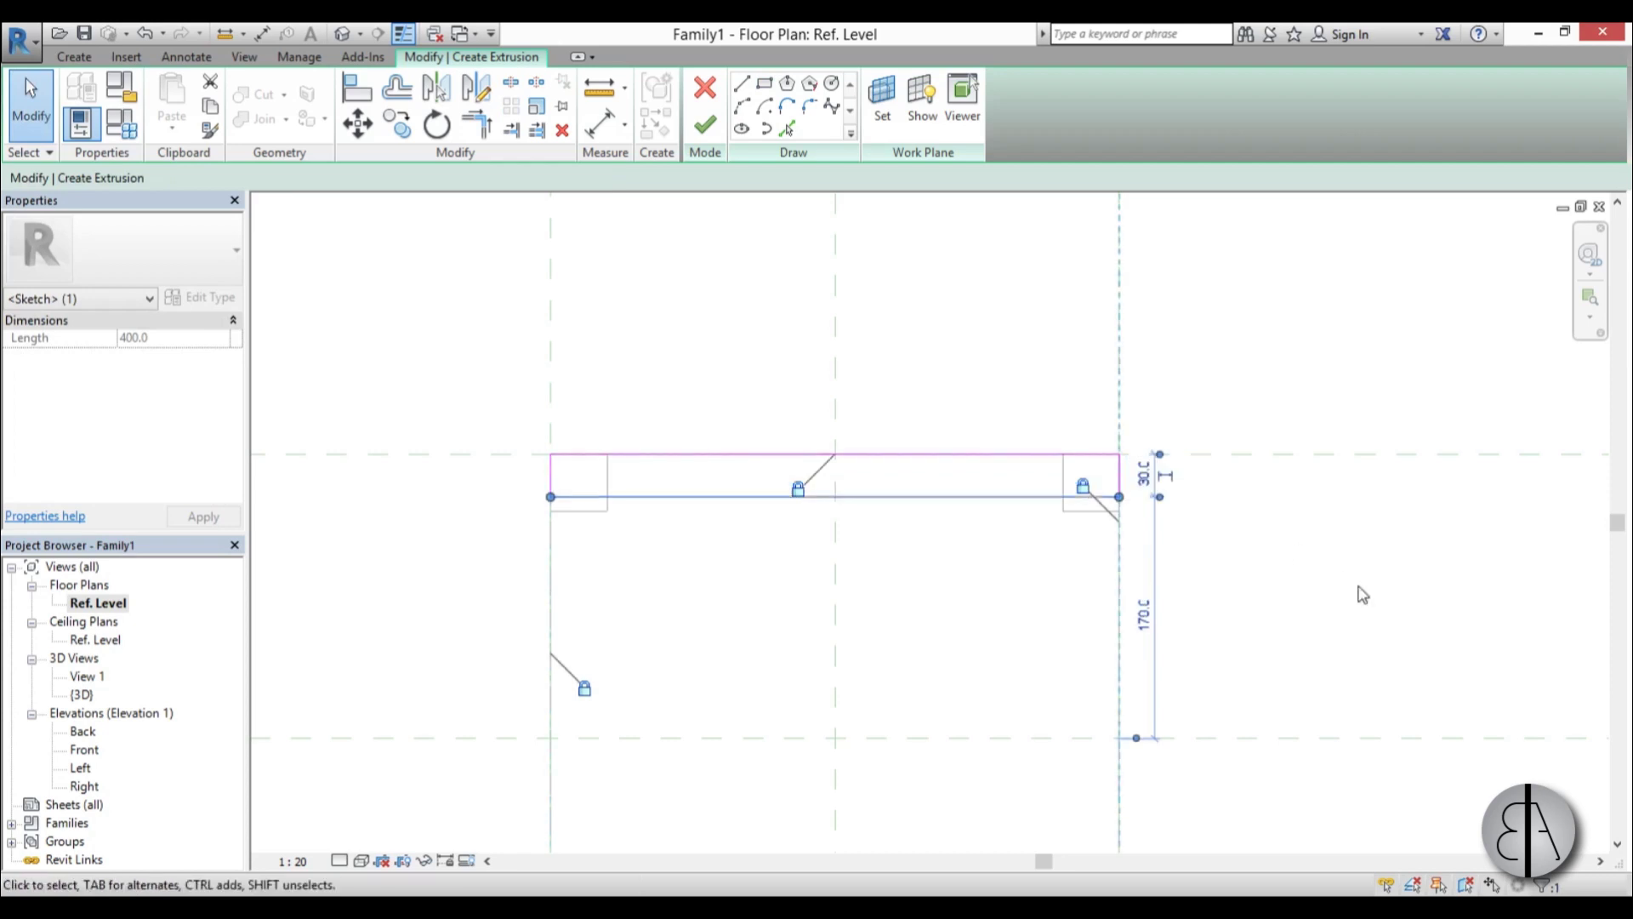
left_click(1362, 595)
Add an aligned dimension between the upper reference plane and the backrest's inner edge, and finish the extrusion sketch
scroll(689, 573, "down", 4)
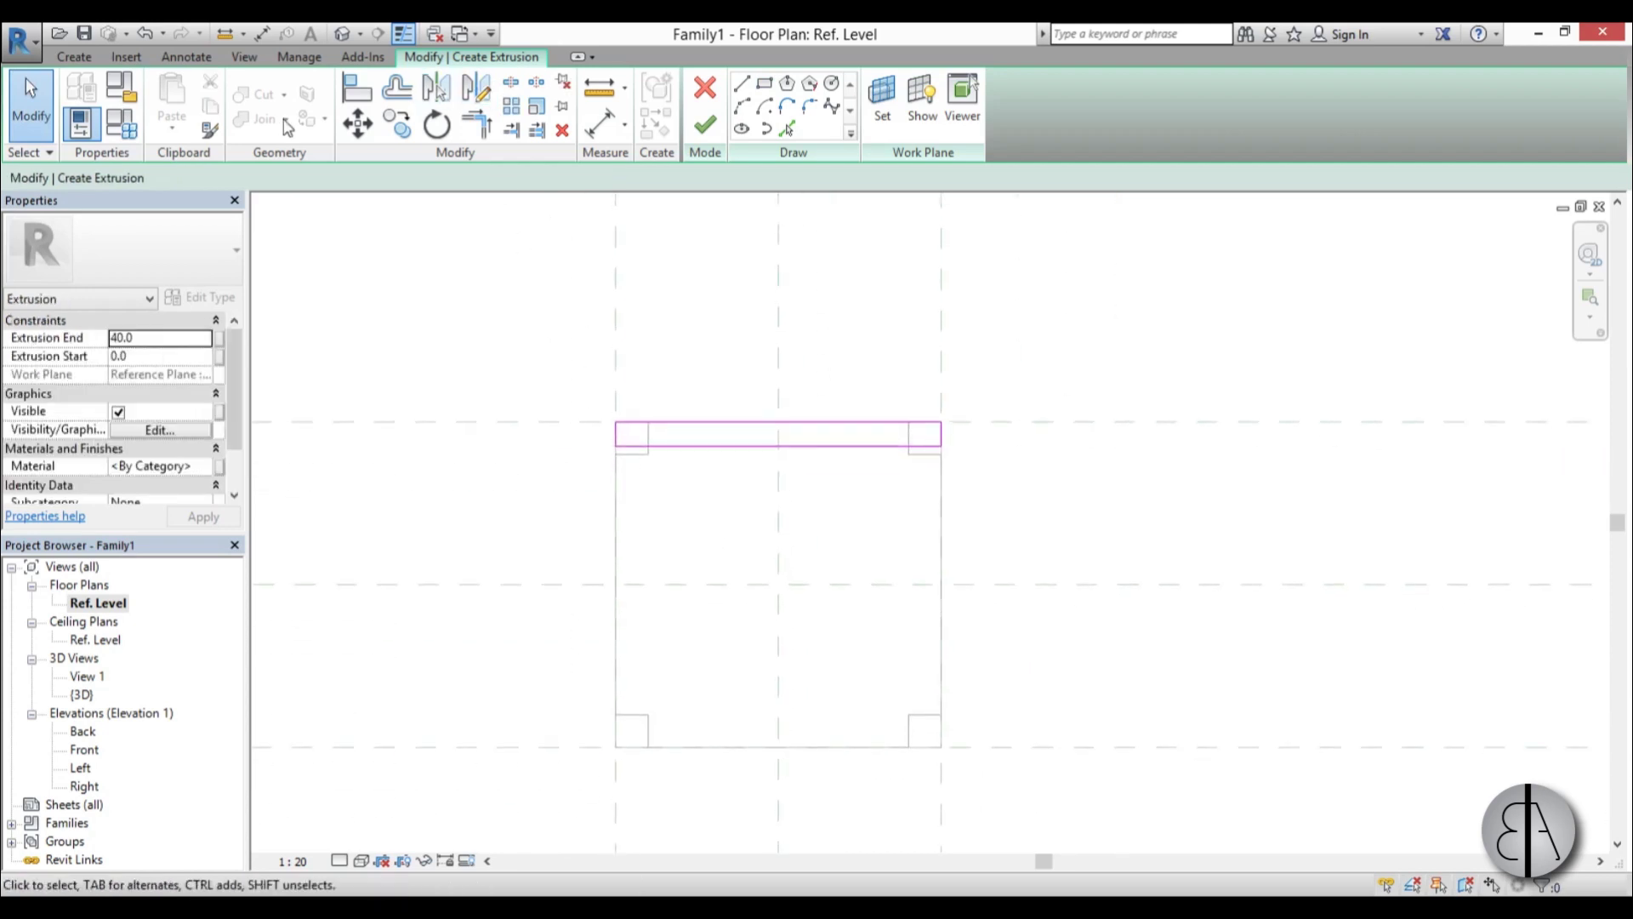
left_click(600, 124)
left_click(577, 433)
left_click(711, 451)
scroll(729, 463, "down", 3)
left_click(565, 459)
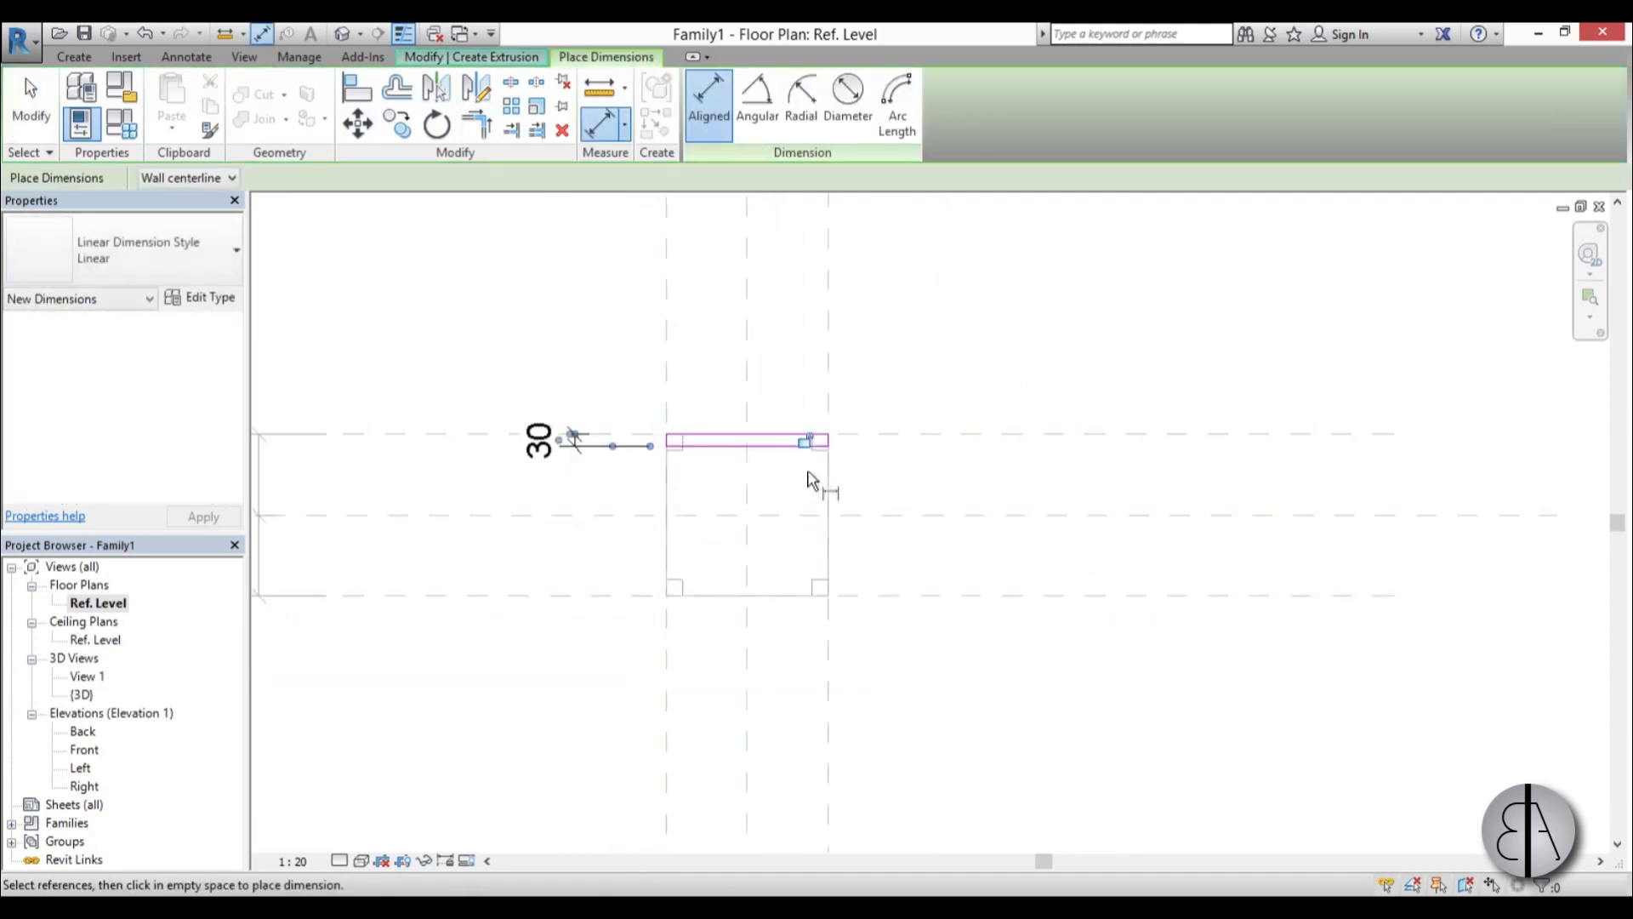
scroll(626, 442, "up", 3)
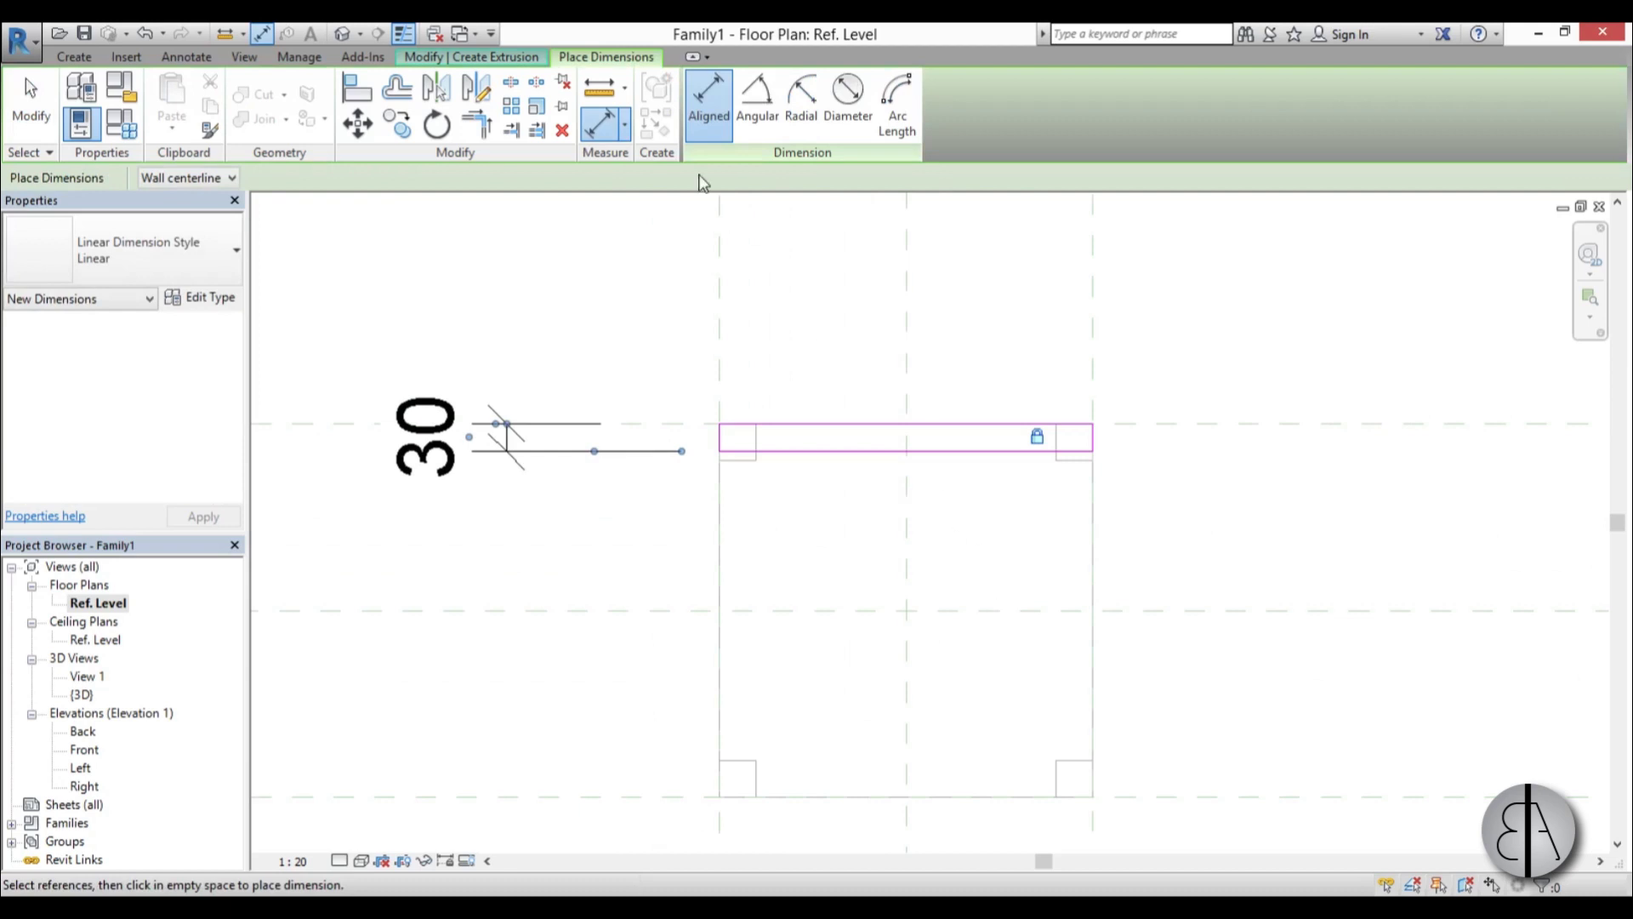
left_click(484, 58)
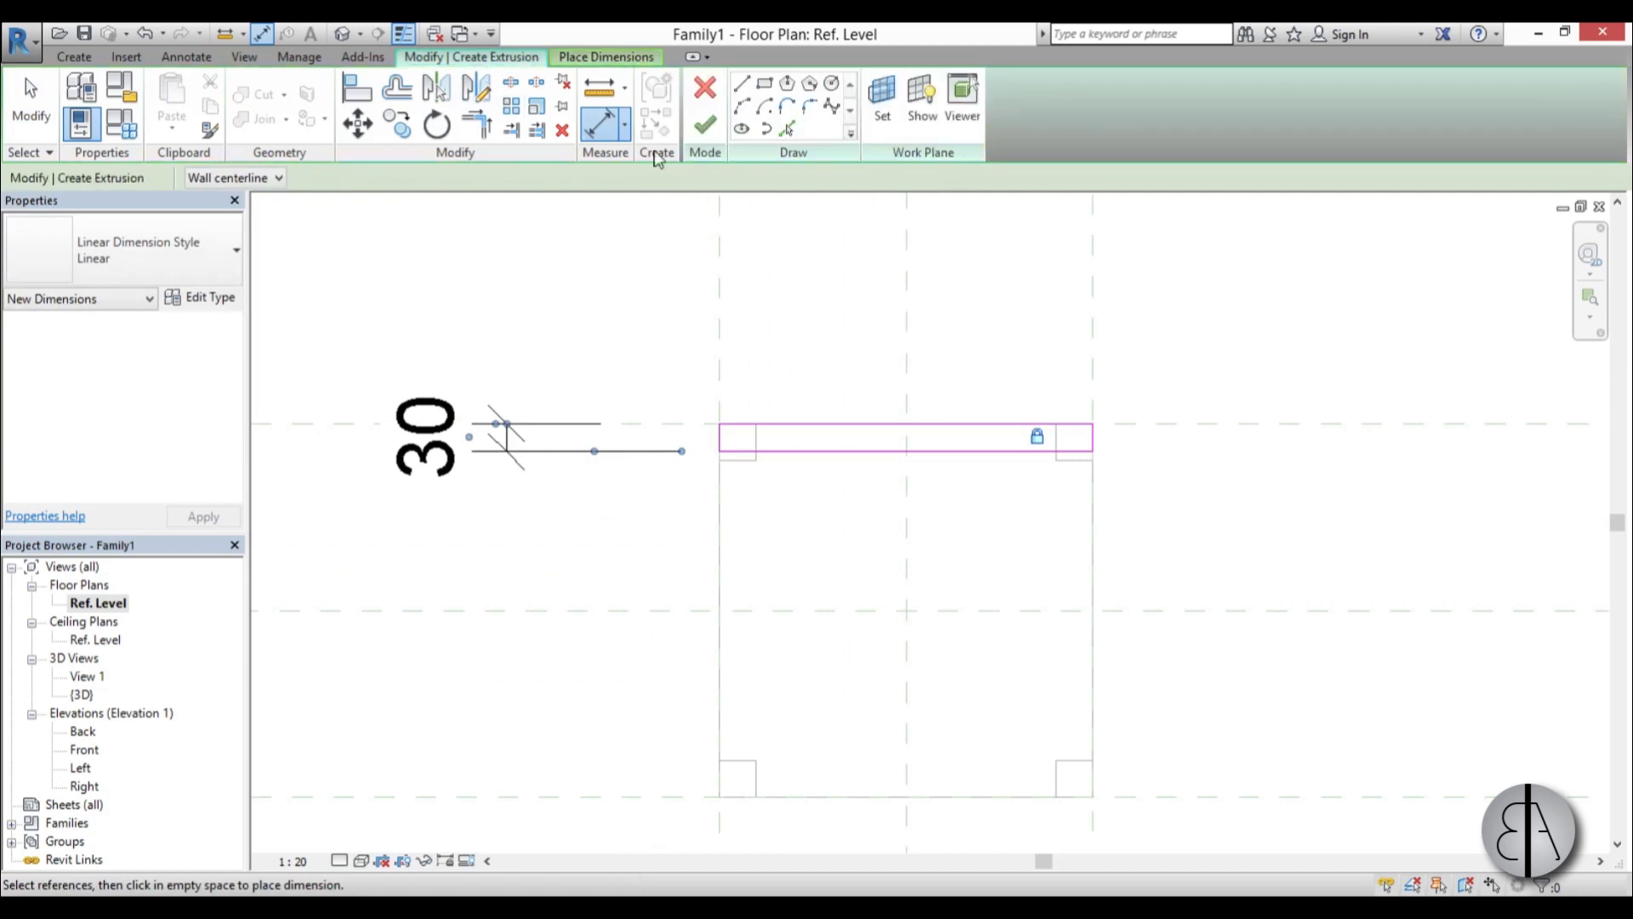
left_click(708, 132)
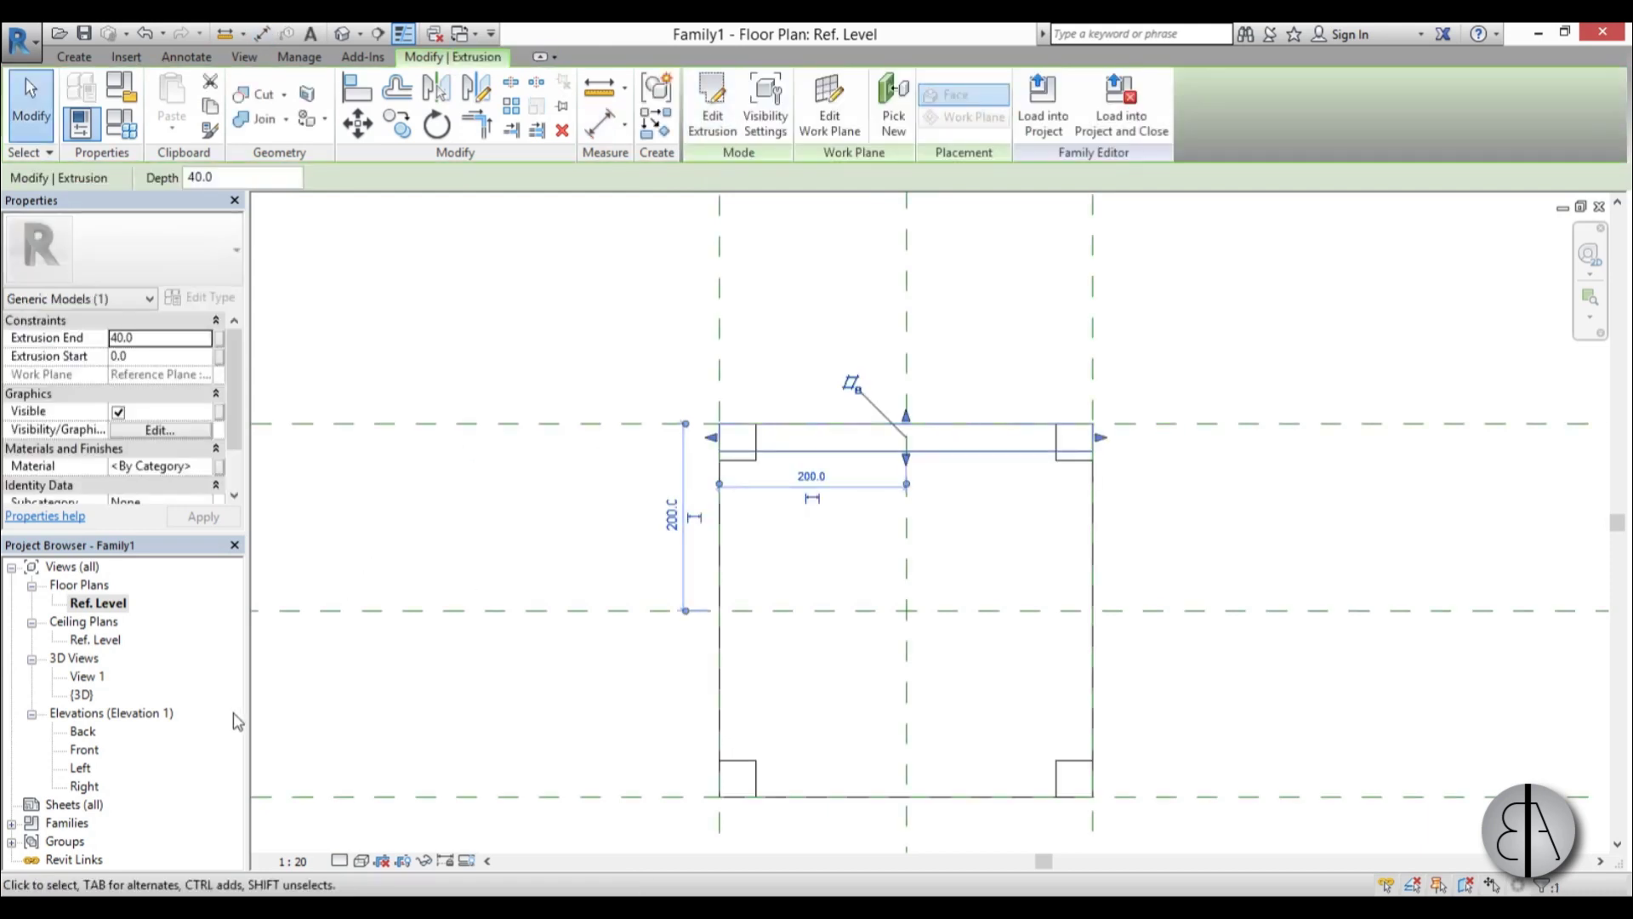
In the Front elevation, stretch the top of the backrest extrusion up to the upper reference plane, making it 400 mm high
double_click(89, 750)
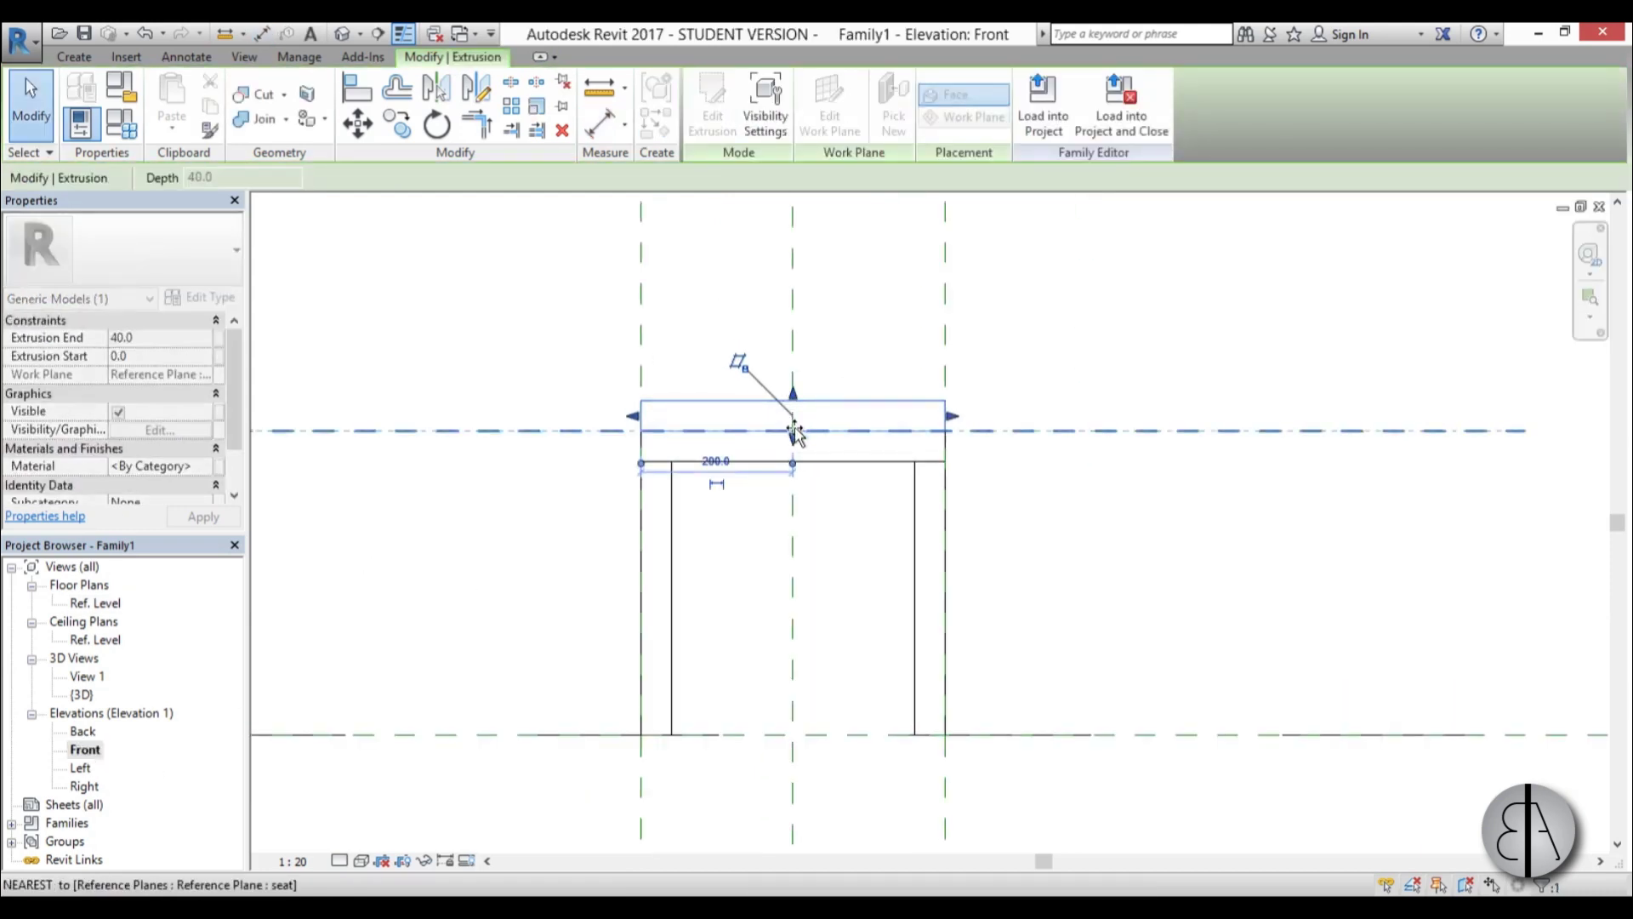
scroll(834, 584, "down", 2)
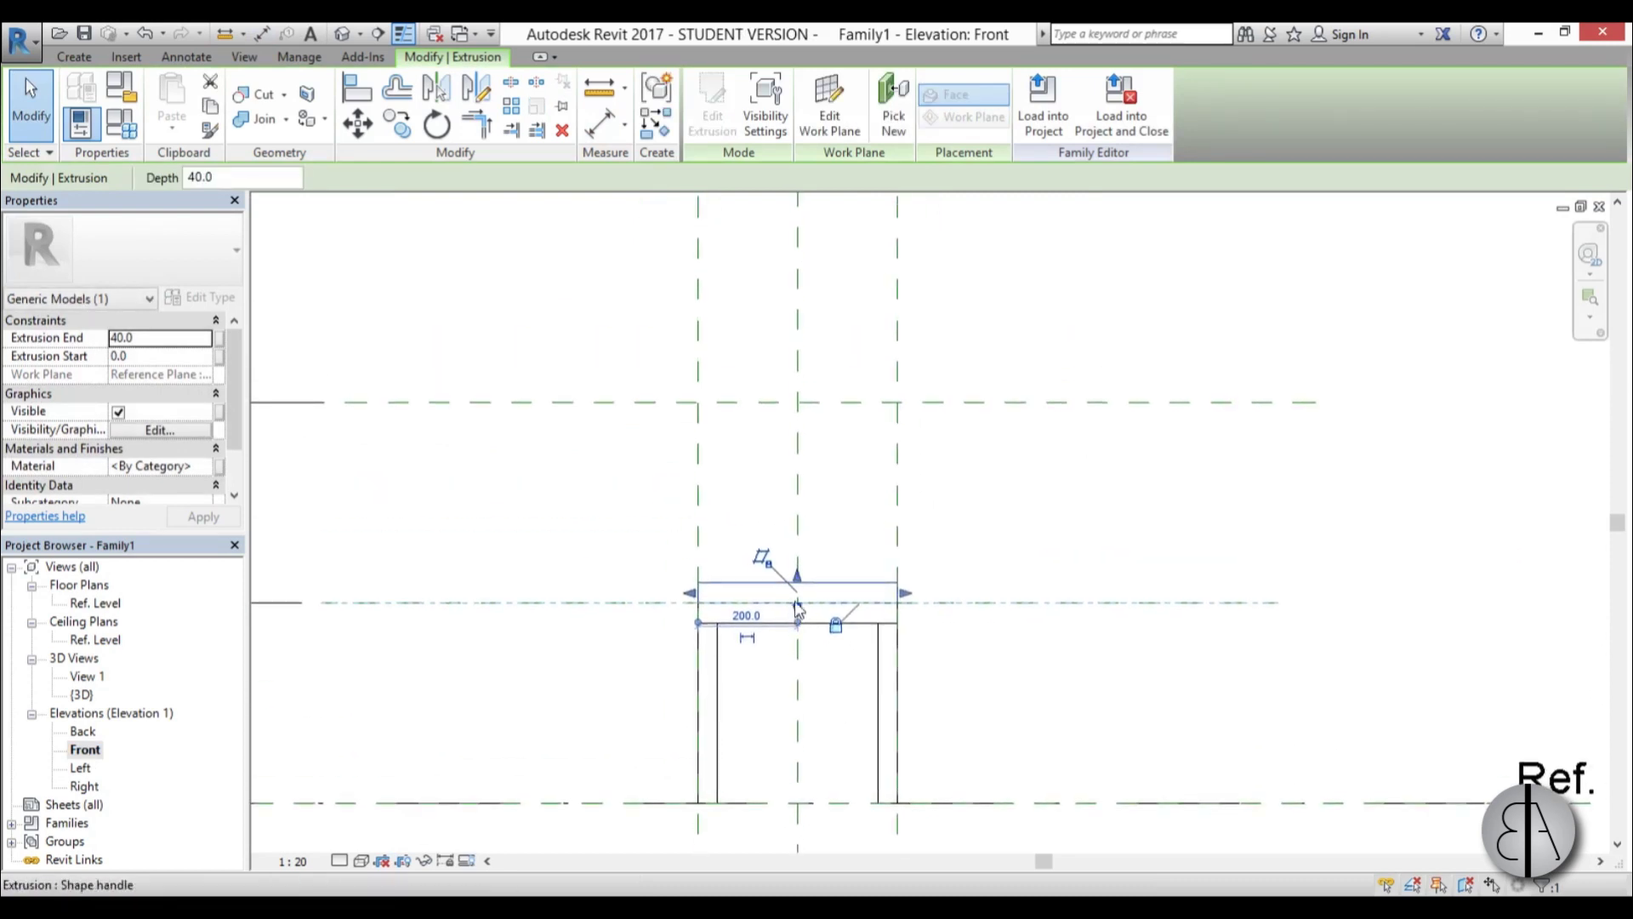
left_click_drag(808, 583, 799, 401)
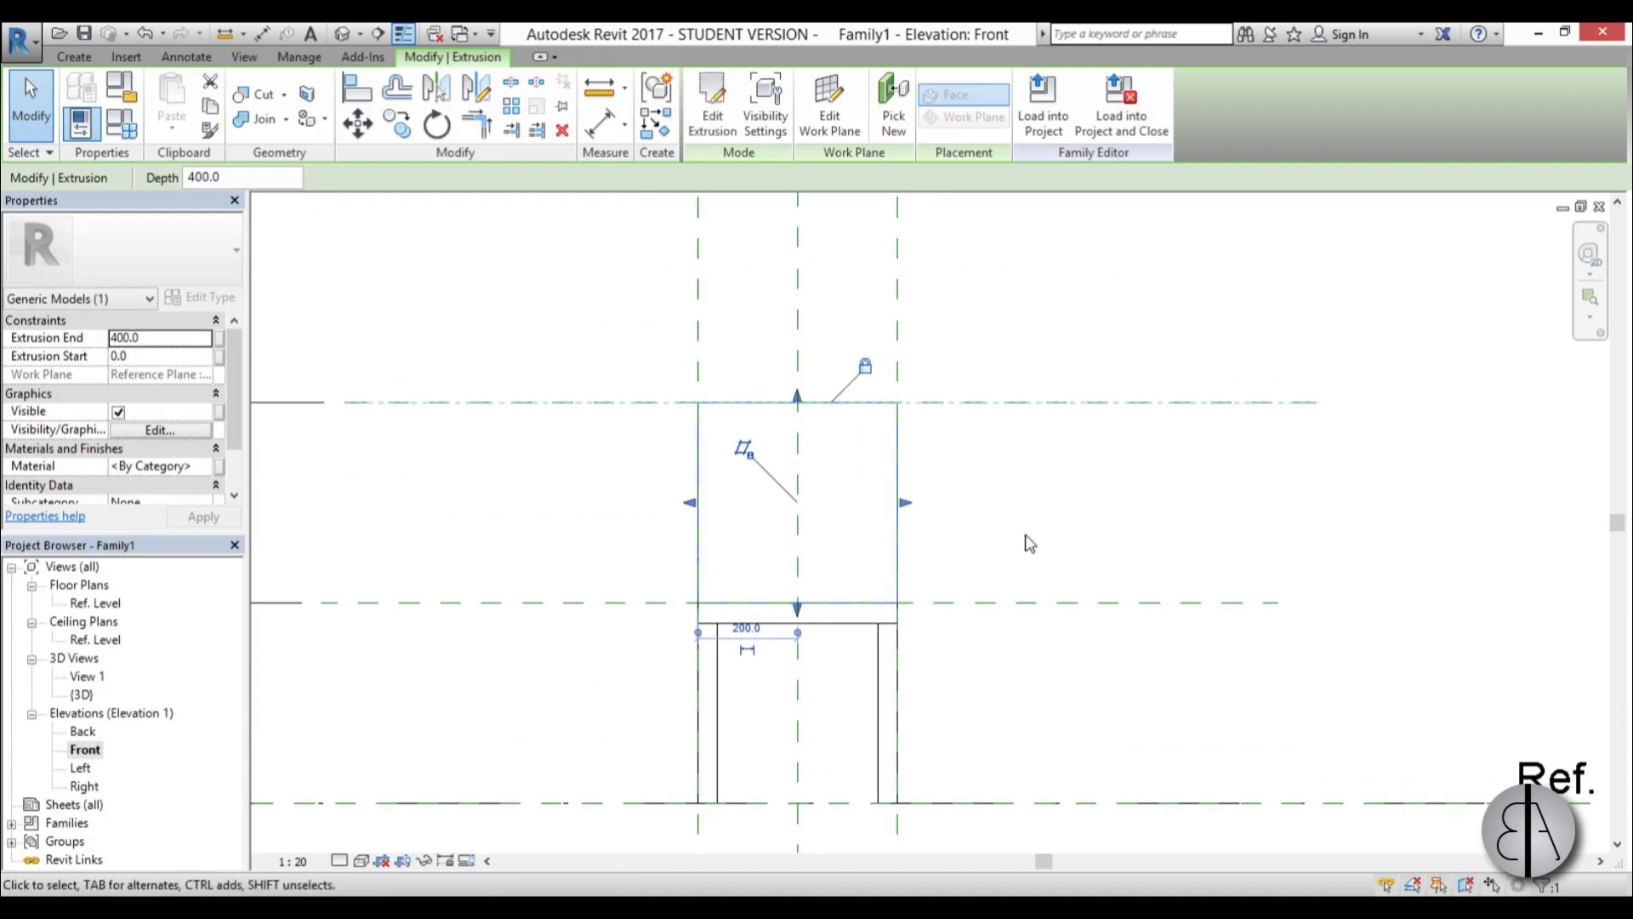
left_click(971, 556)
In the 3D view, join the chair's backrest, seat and legs into one solid geometry
double_click(85, 695)
middle_click_drag(1253, 765, 914, 459, "shift")
scroll(917, 470, "up", 3)
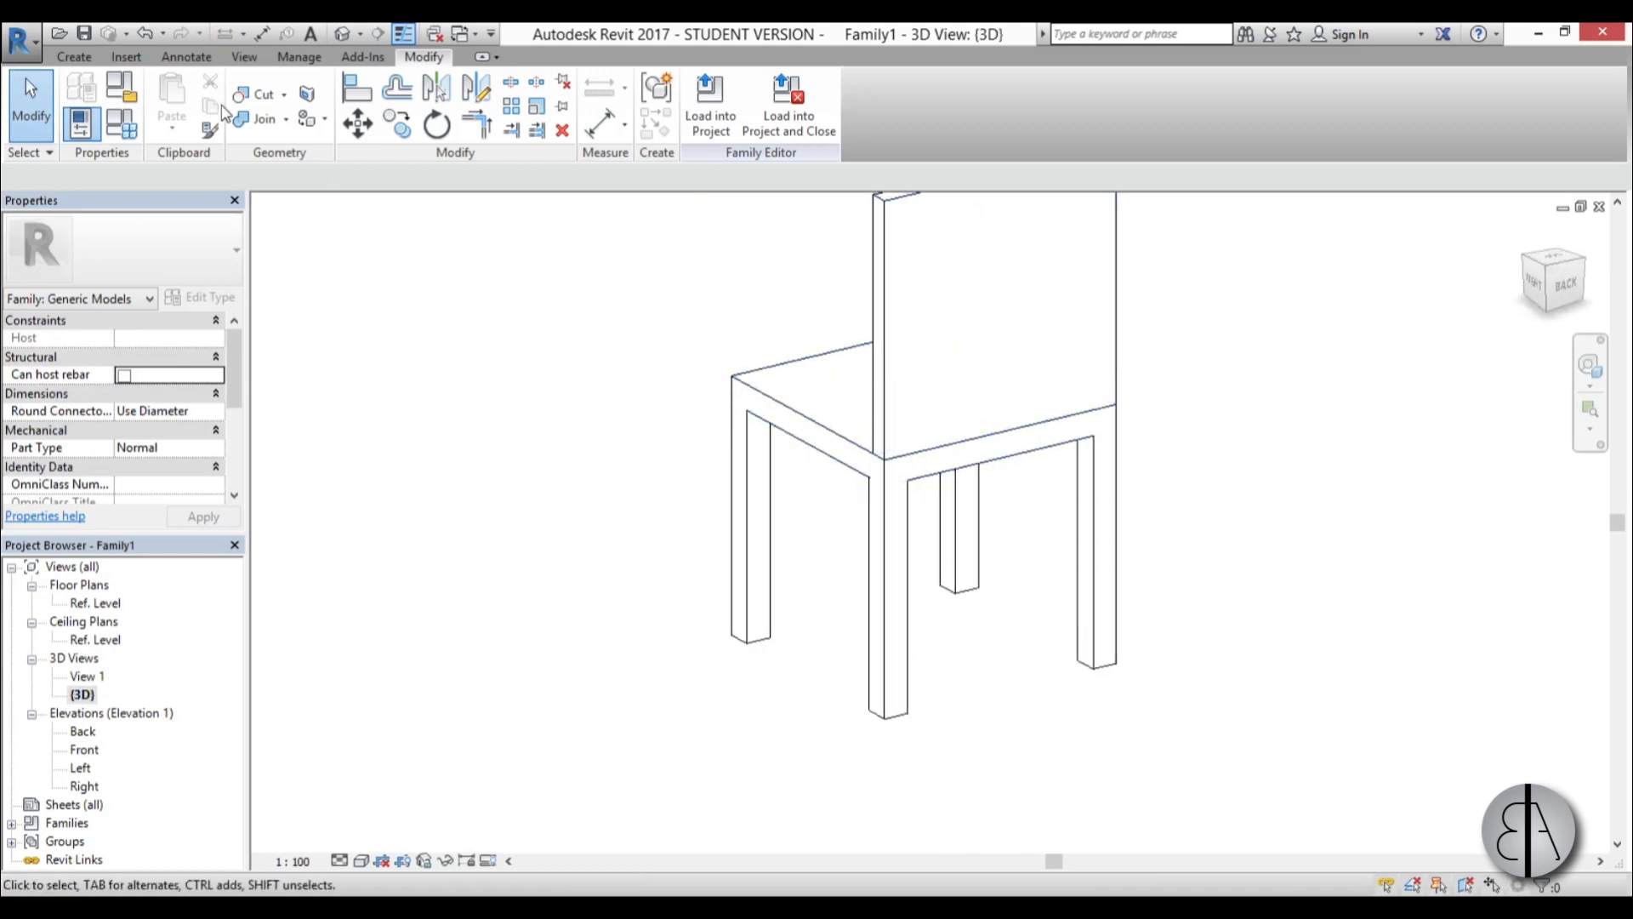
left_click(259, 118)
scroll(528, 590, "down", 4)
middle_click_drag(528, 590, 747, 474, "shift")
key("Escape")
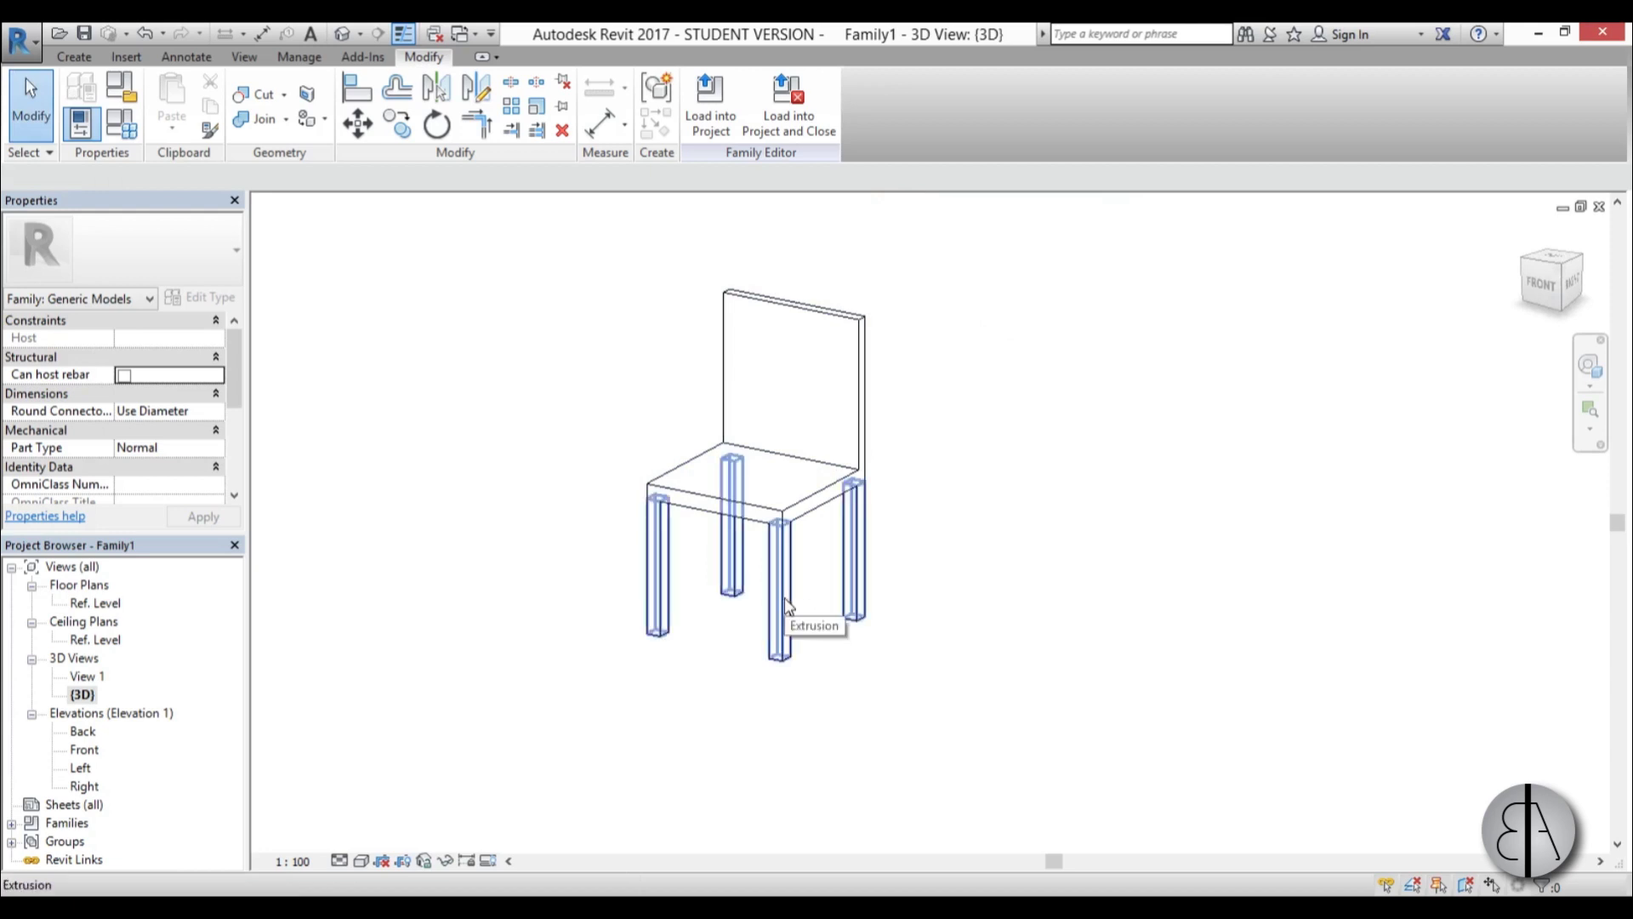
Select the whole joined chair and assign it the Walnut material from the Autodesk Materials library
key("Tab")
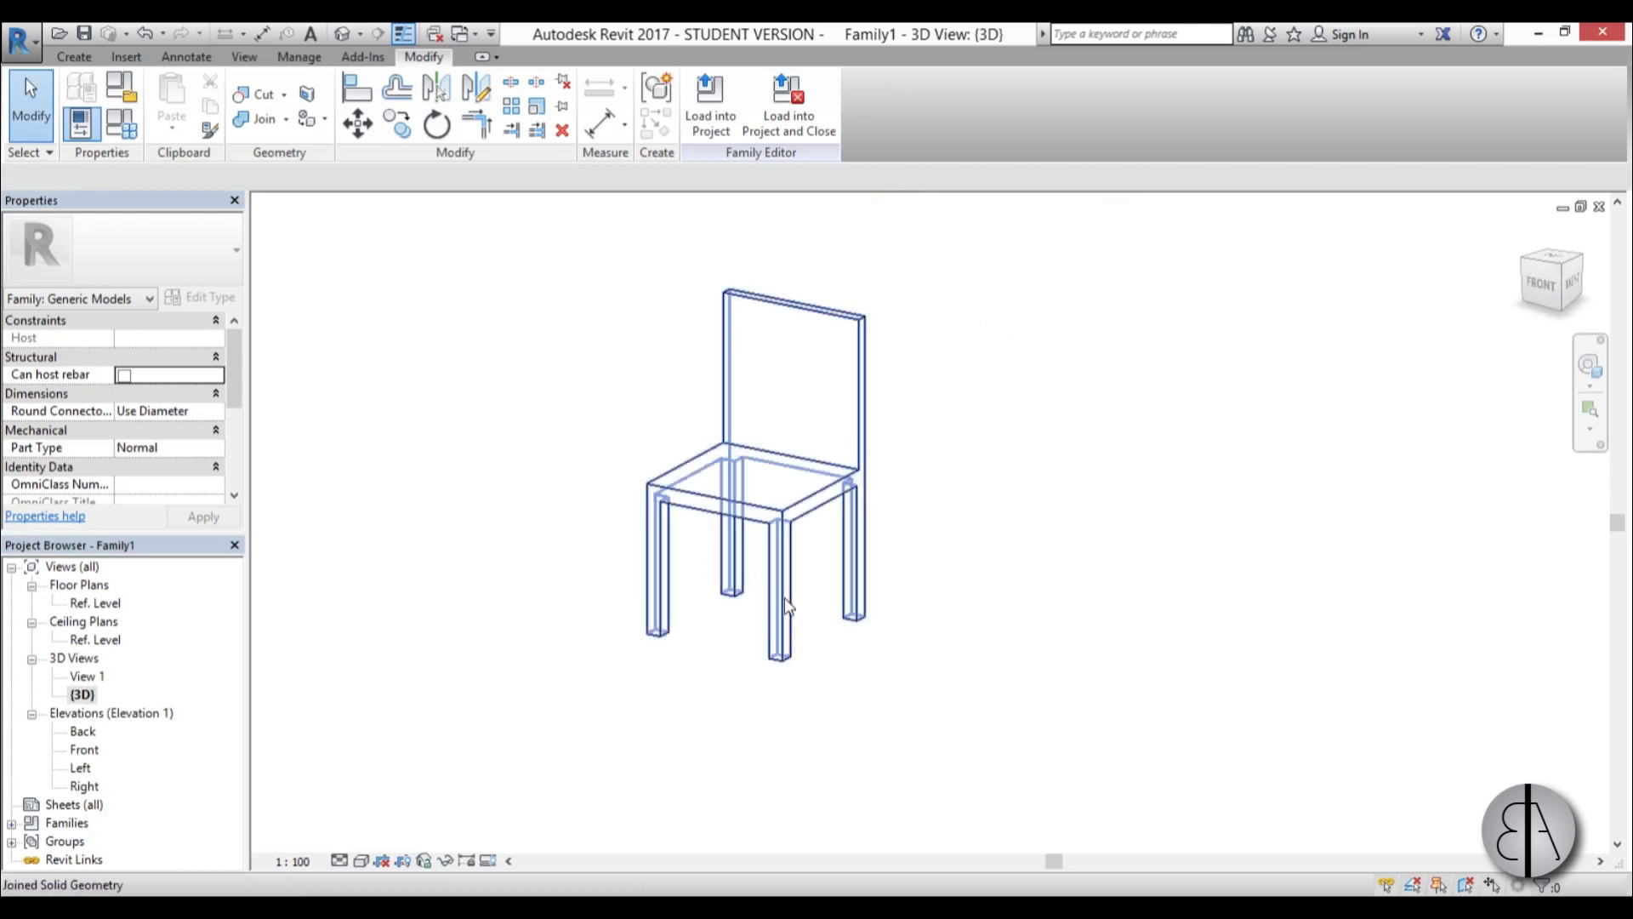
left_click(784, 599)
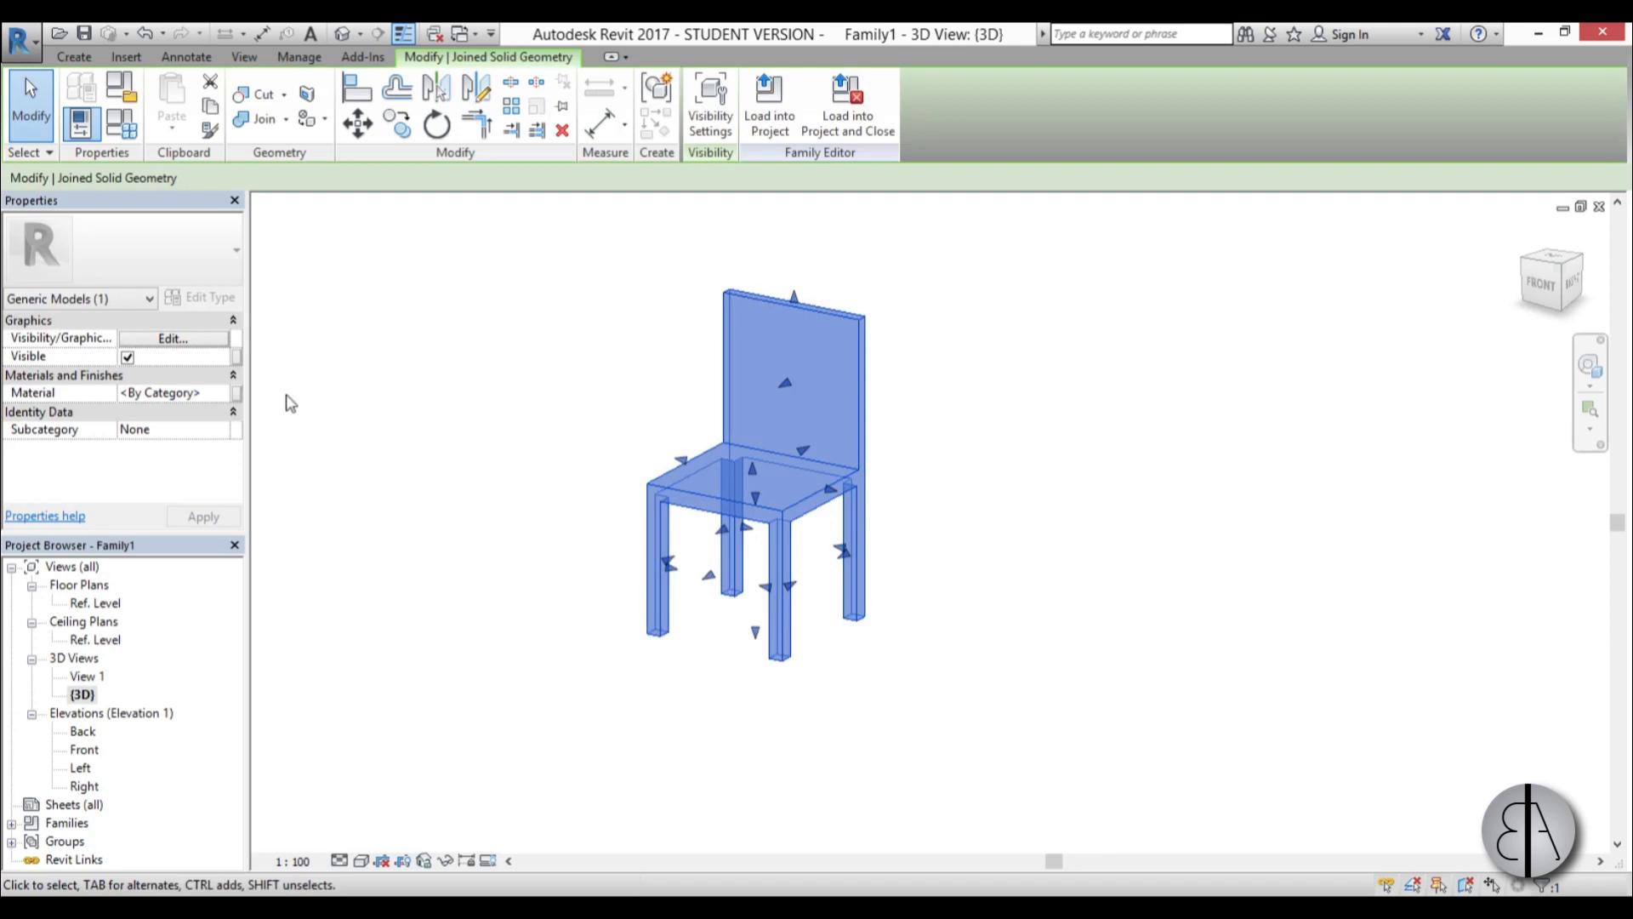
left_click(217, 393)
left_click(220, 392)
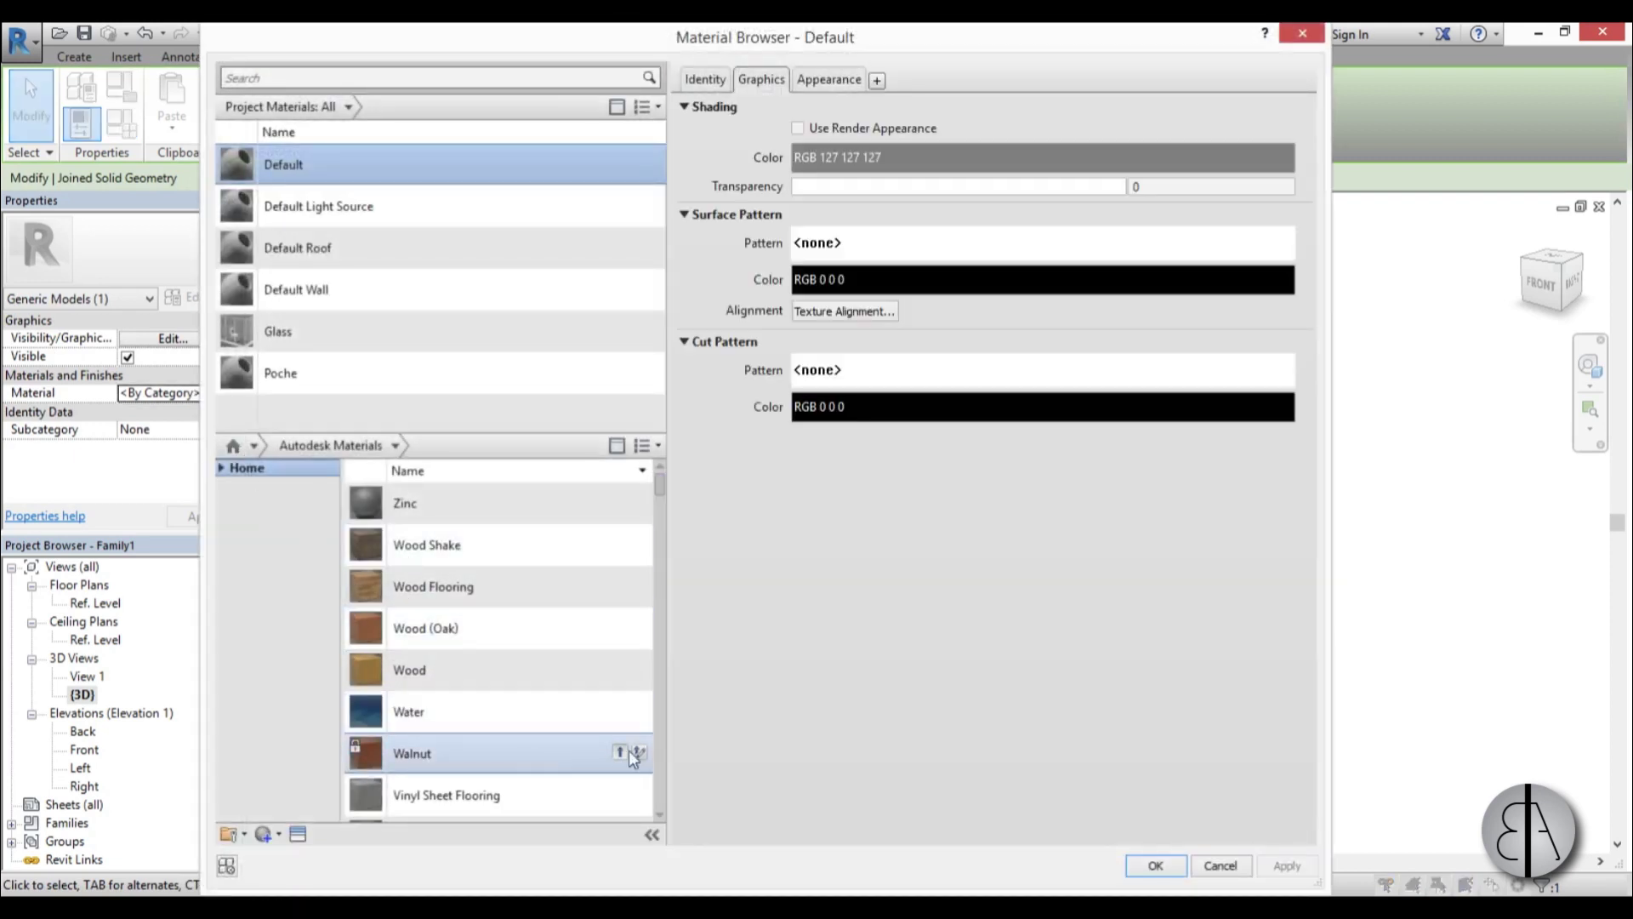
left_click(622, 752)
left_click(1273, 874)
left_click(1155, 865)
left_click(1103, 576)
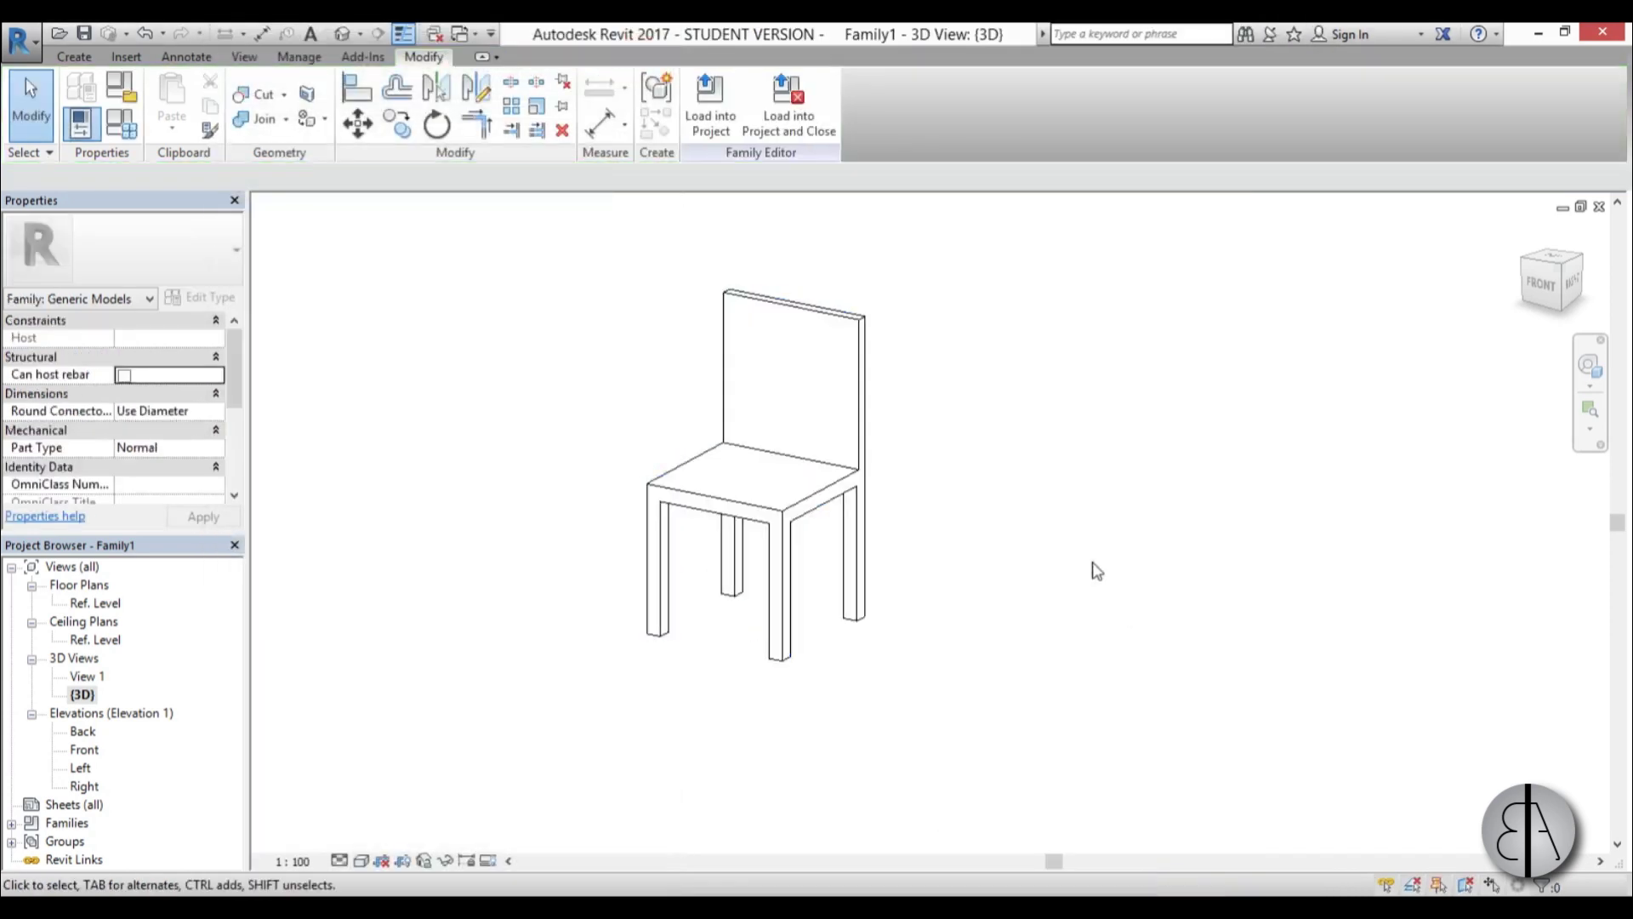
Set the 3D view's visual style to Realistic to inspect the chair's material
middle_click_drag(1103, 576, 1166, 652)
left_click(364, 861)
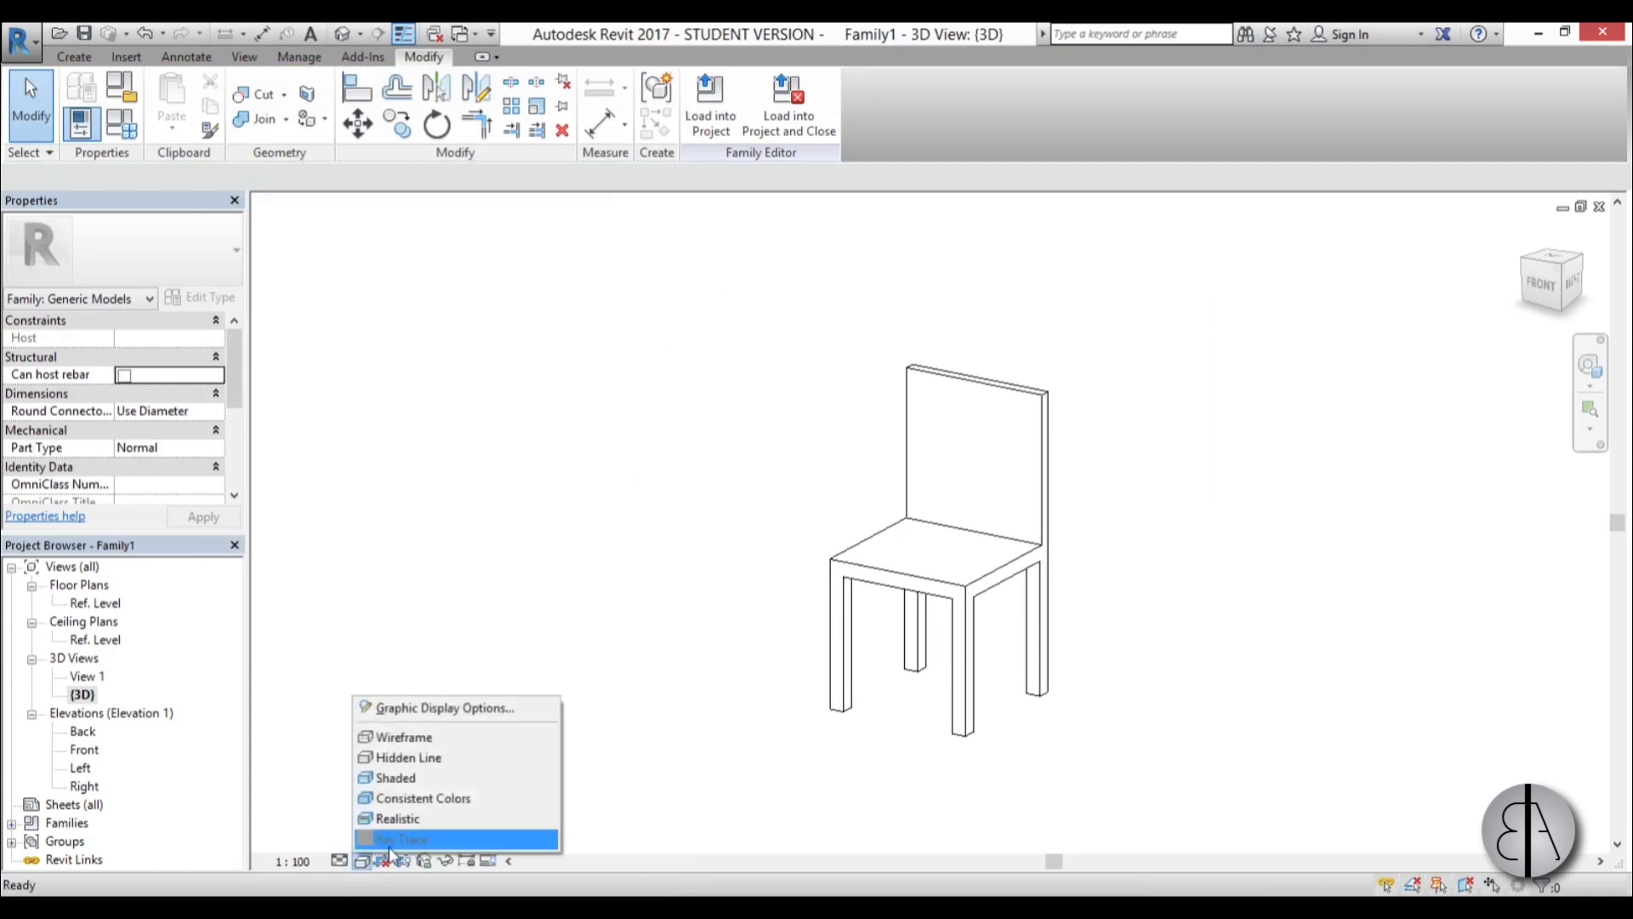
left_click(397, 818)
mouse_move(1094, 609)
middle_mouse_down("shift")
mouse_move(1042, 683)
mouse_move(876, 508)
mouse_move(1089, 649)
mouse_move(1160, 576)
mouse_move(1127, 638)
mouse_move(1064, 666)
mouse_move(1068, 641)
middle_mouse_up("shift")
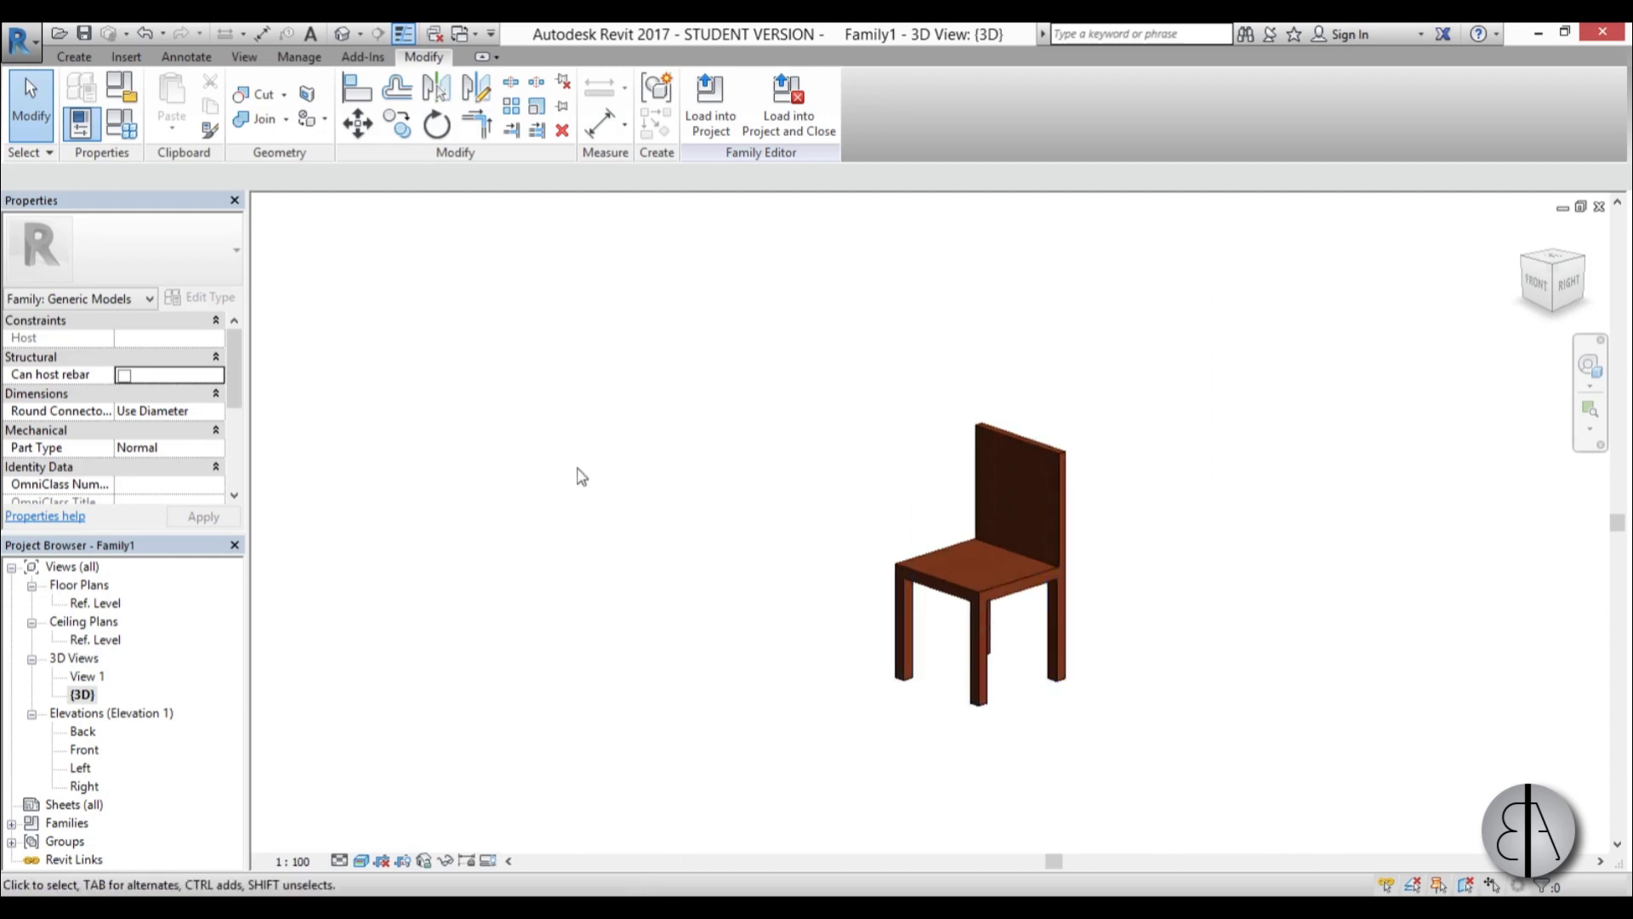
Save the family to the Desktop under the name "chair family"
left_click(88, 37)
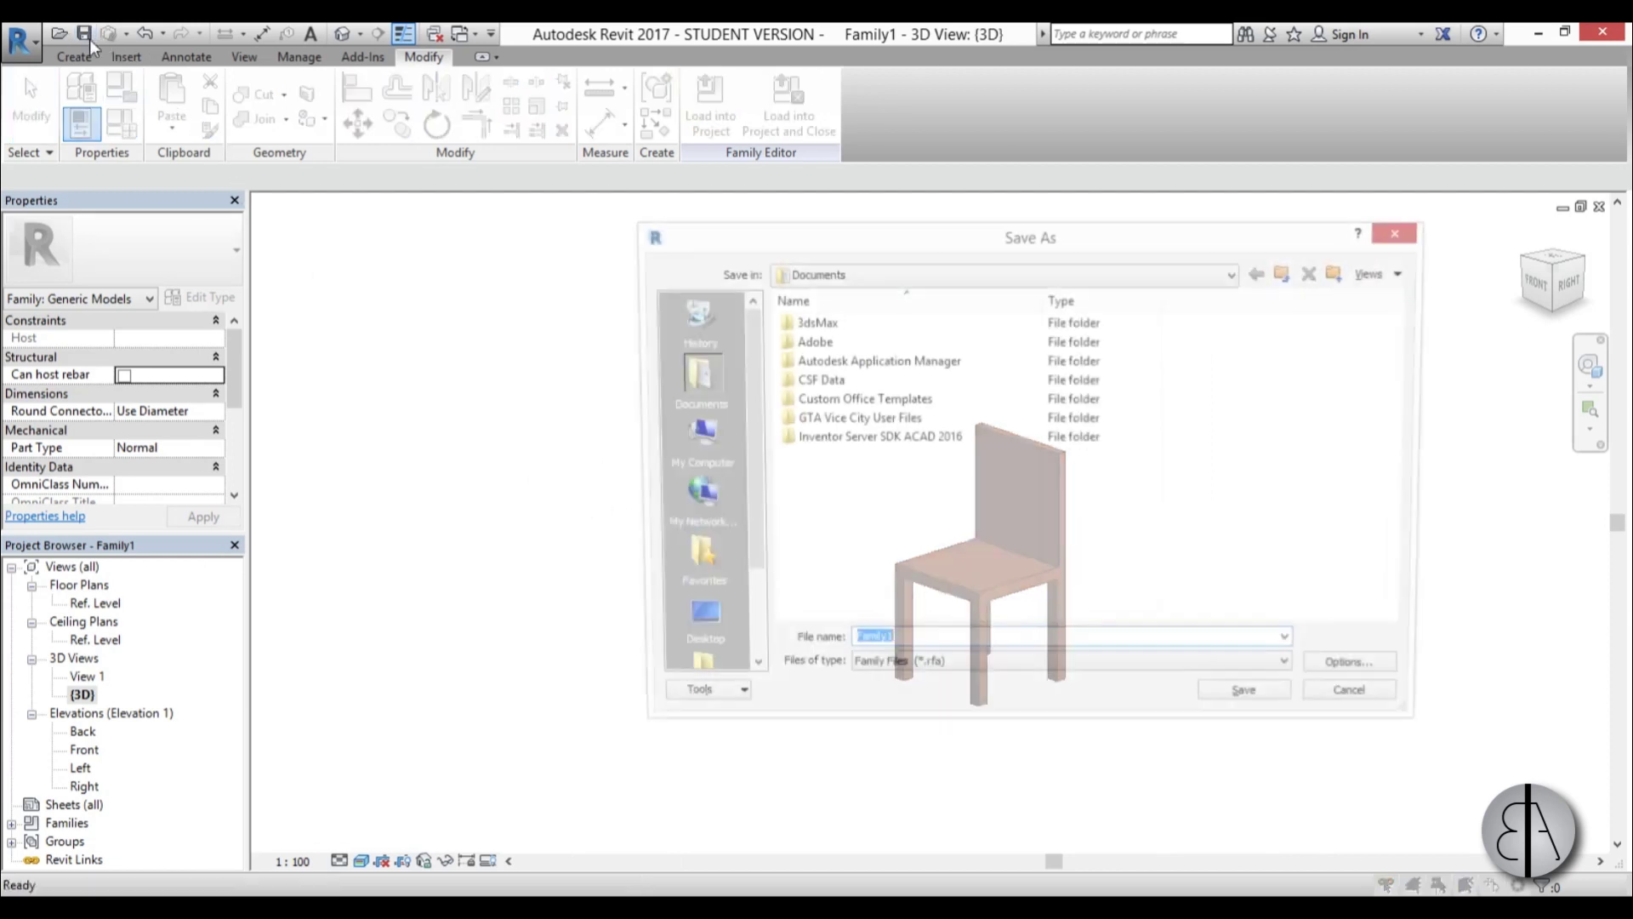
left_click_drag(914, 242, 728, 241)
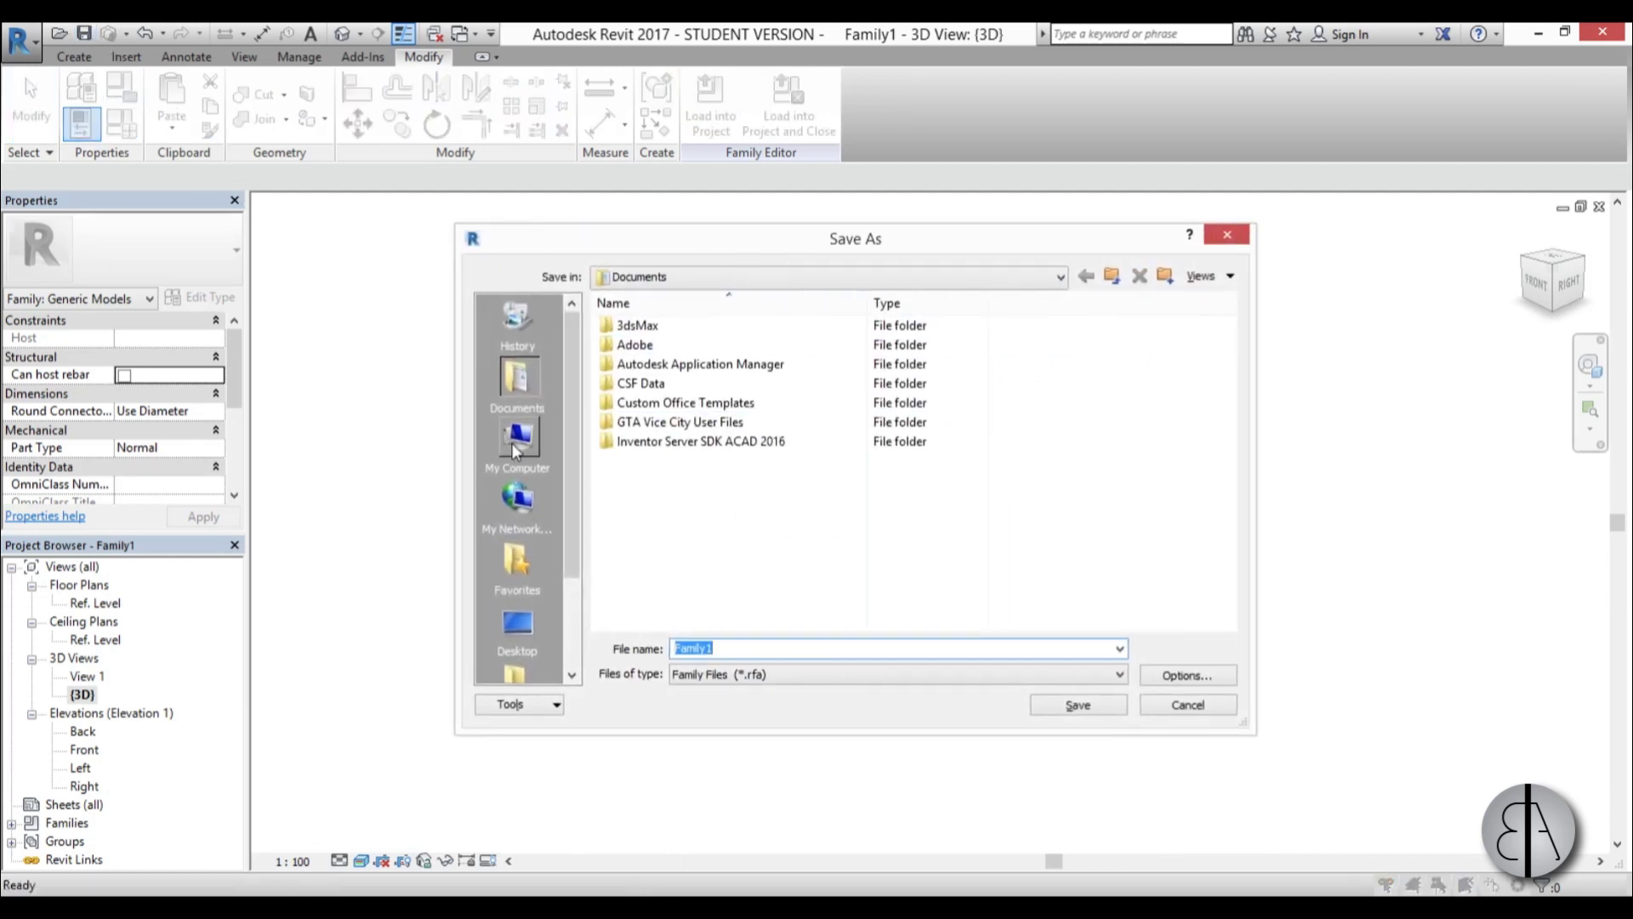
left_click(517, 451)
left_click(517, 623)
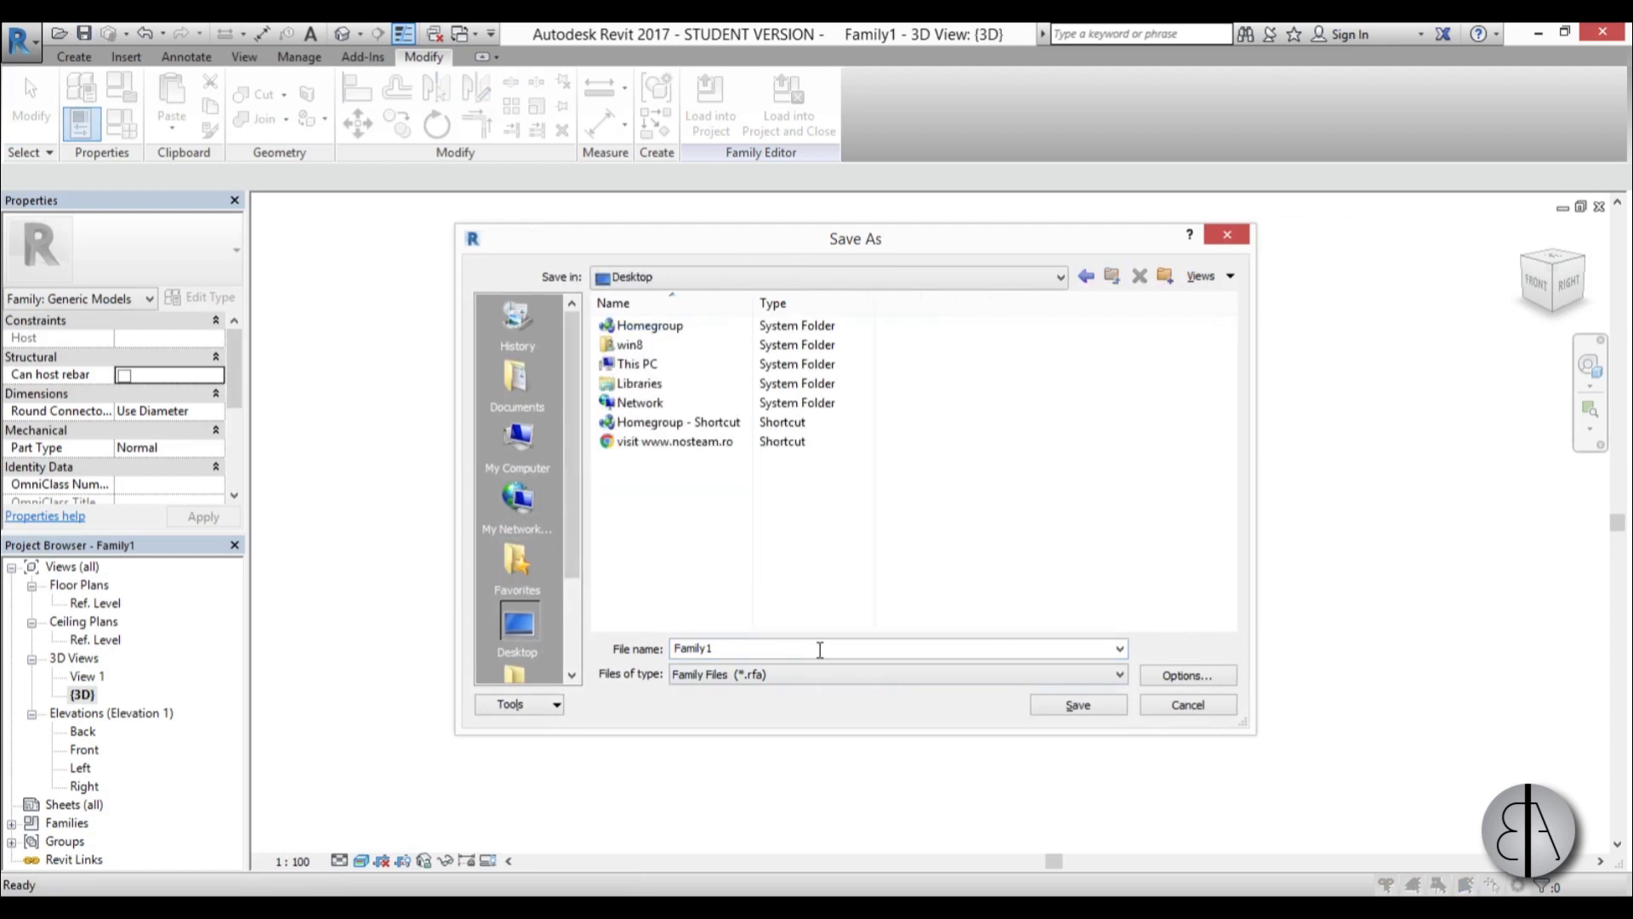
double_click(811, 652)
type("chair f")
left_click(1031, 707)
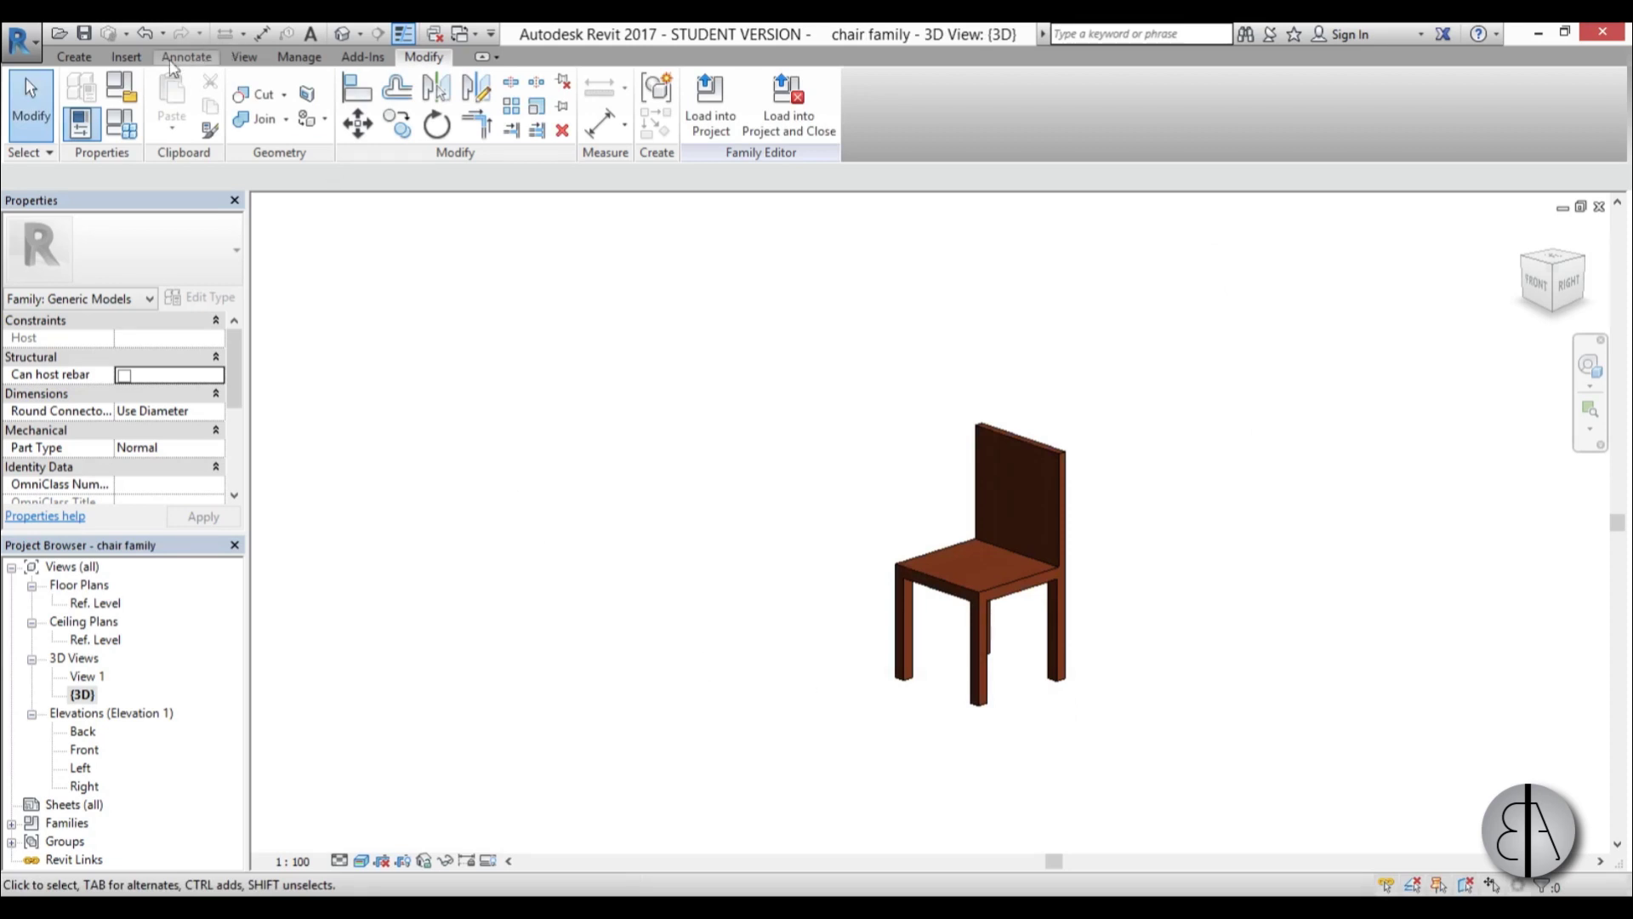
Create a new family from the Metric Generic Model template in the English templates folder
left_click(21, 38)
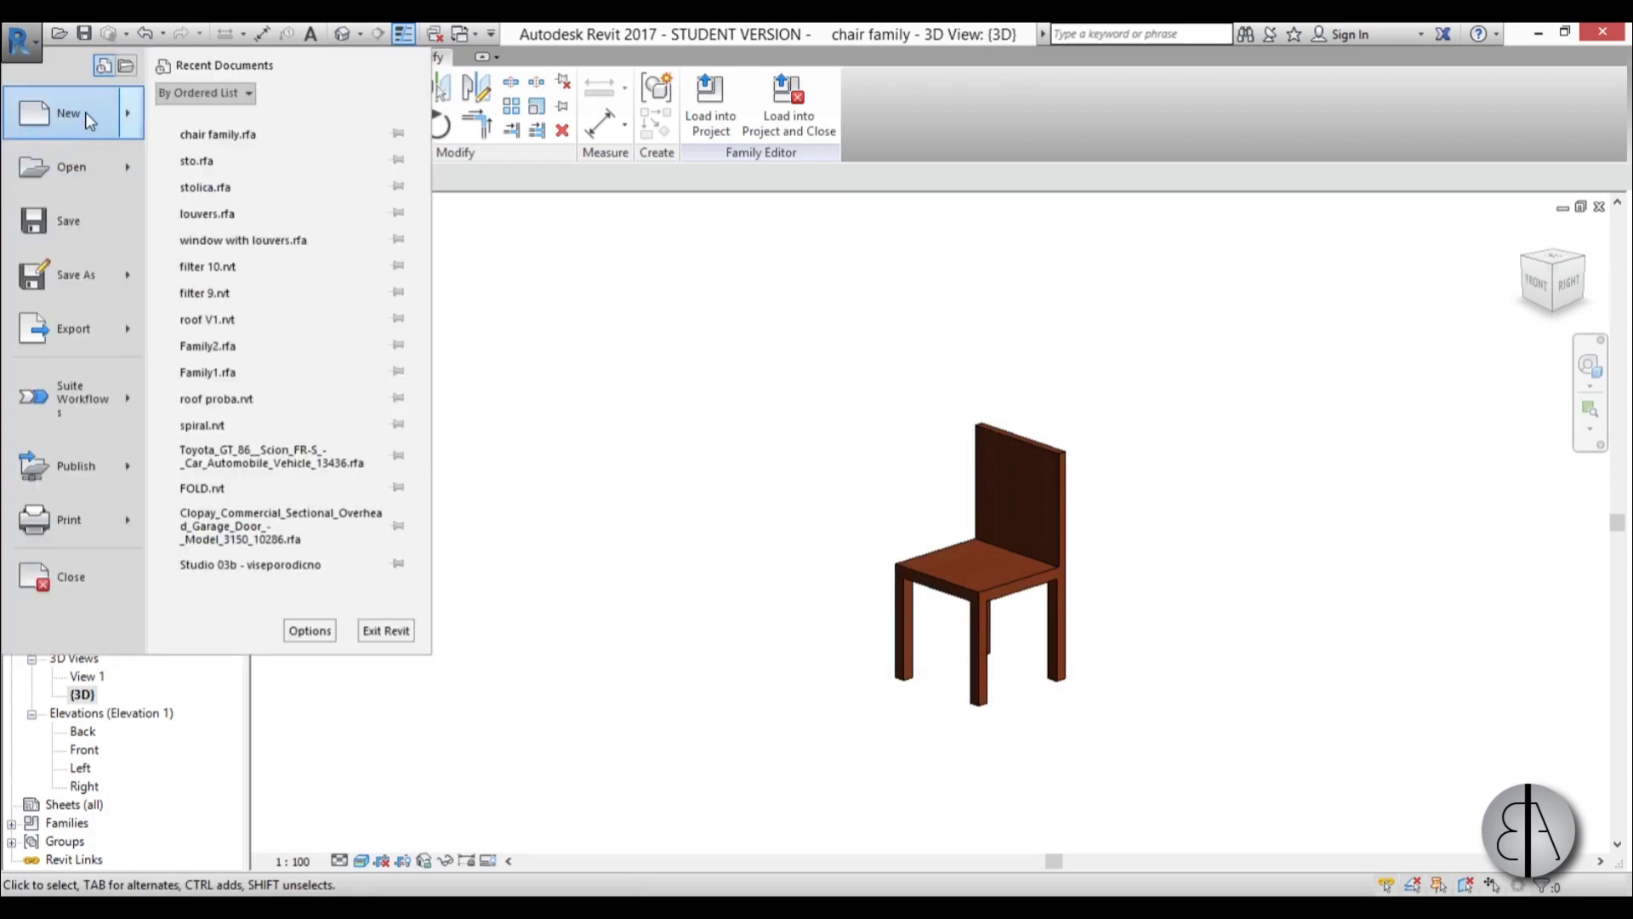
mouse_move(51, 113)
left_click(270, 196)
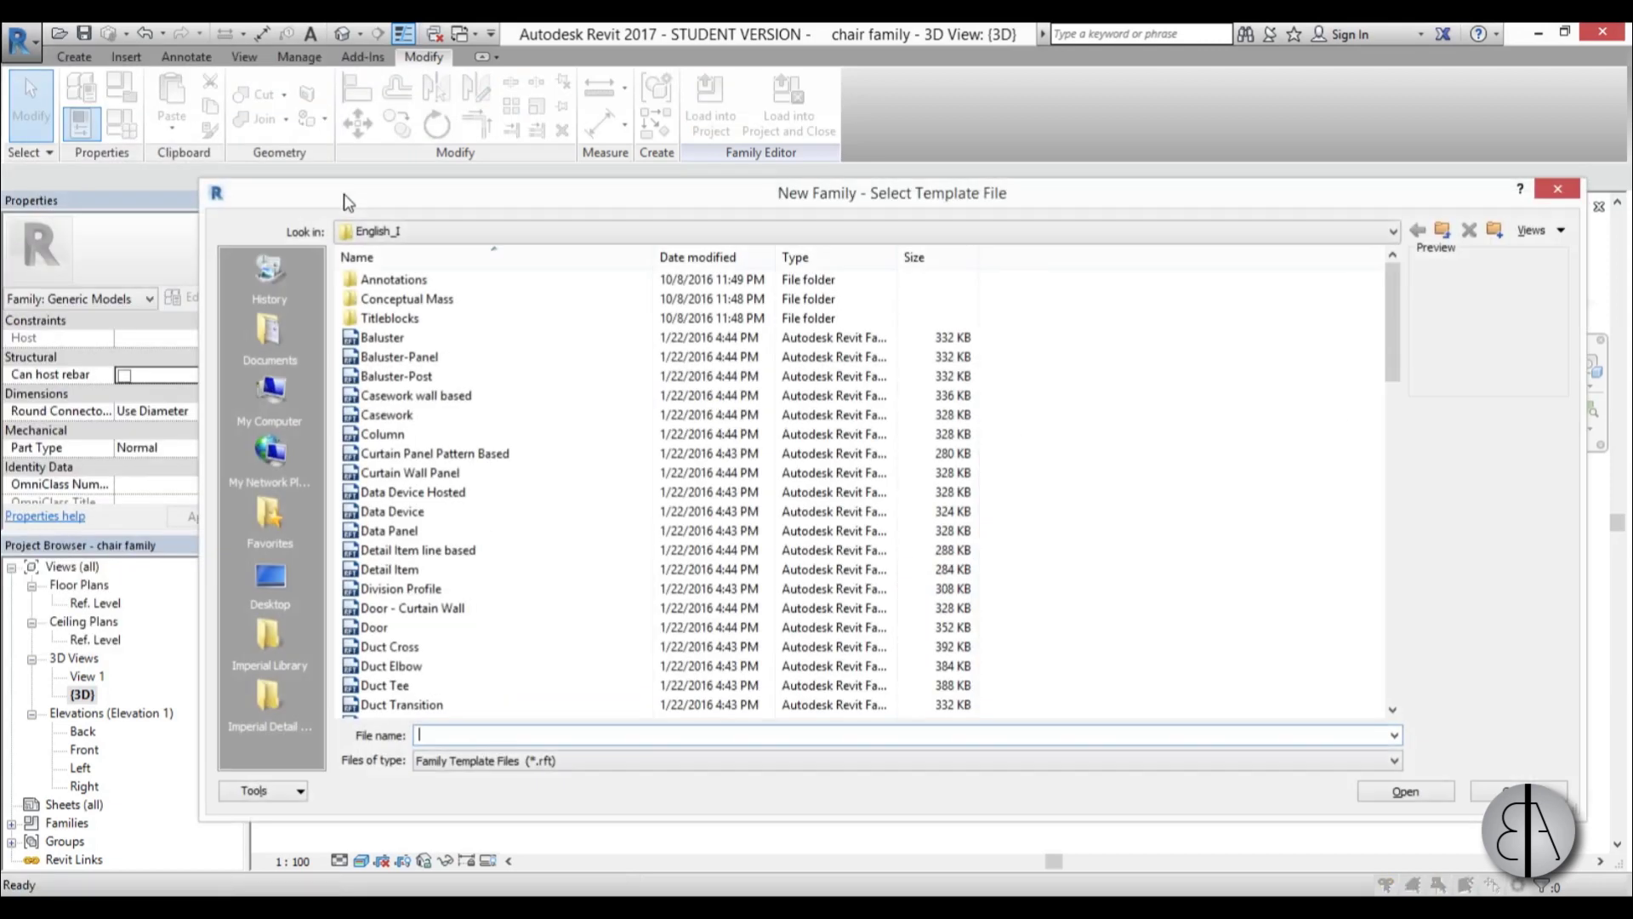
left_click(1440, 231)
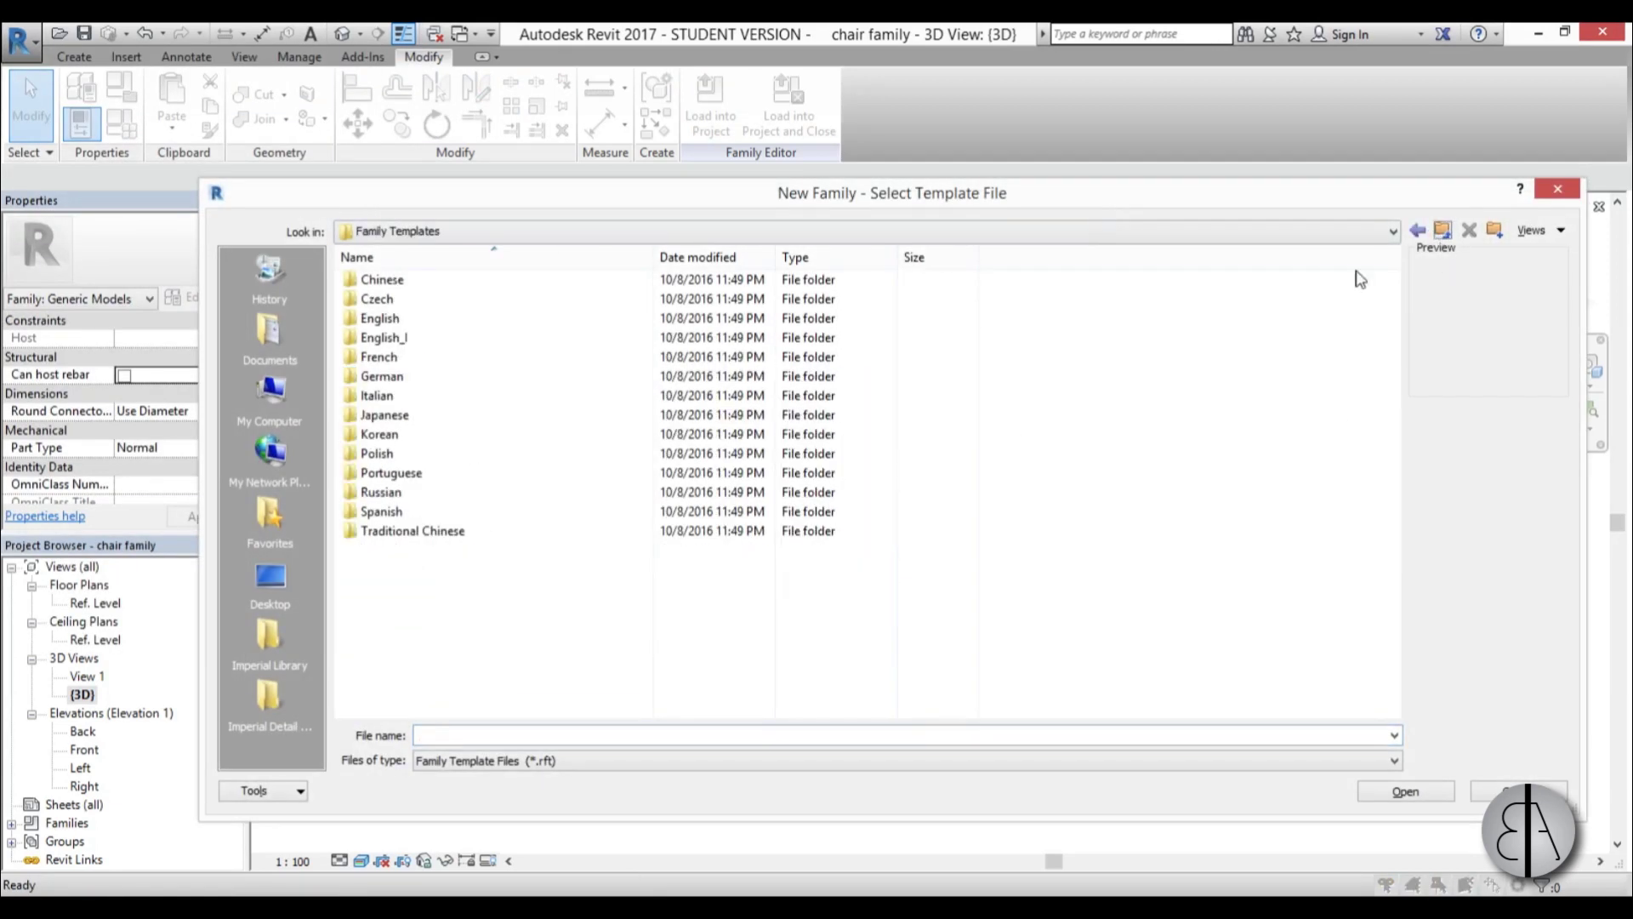
double_click(419, 320)
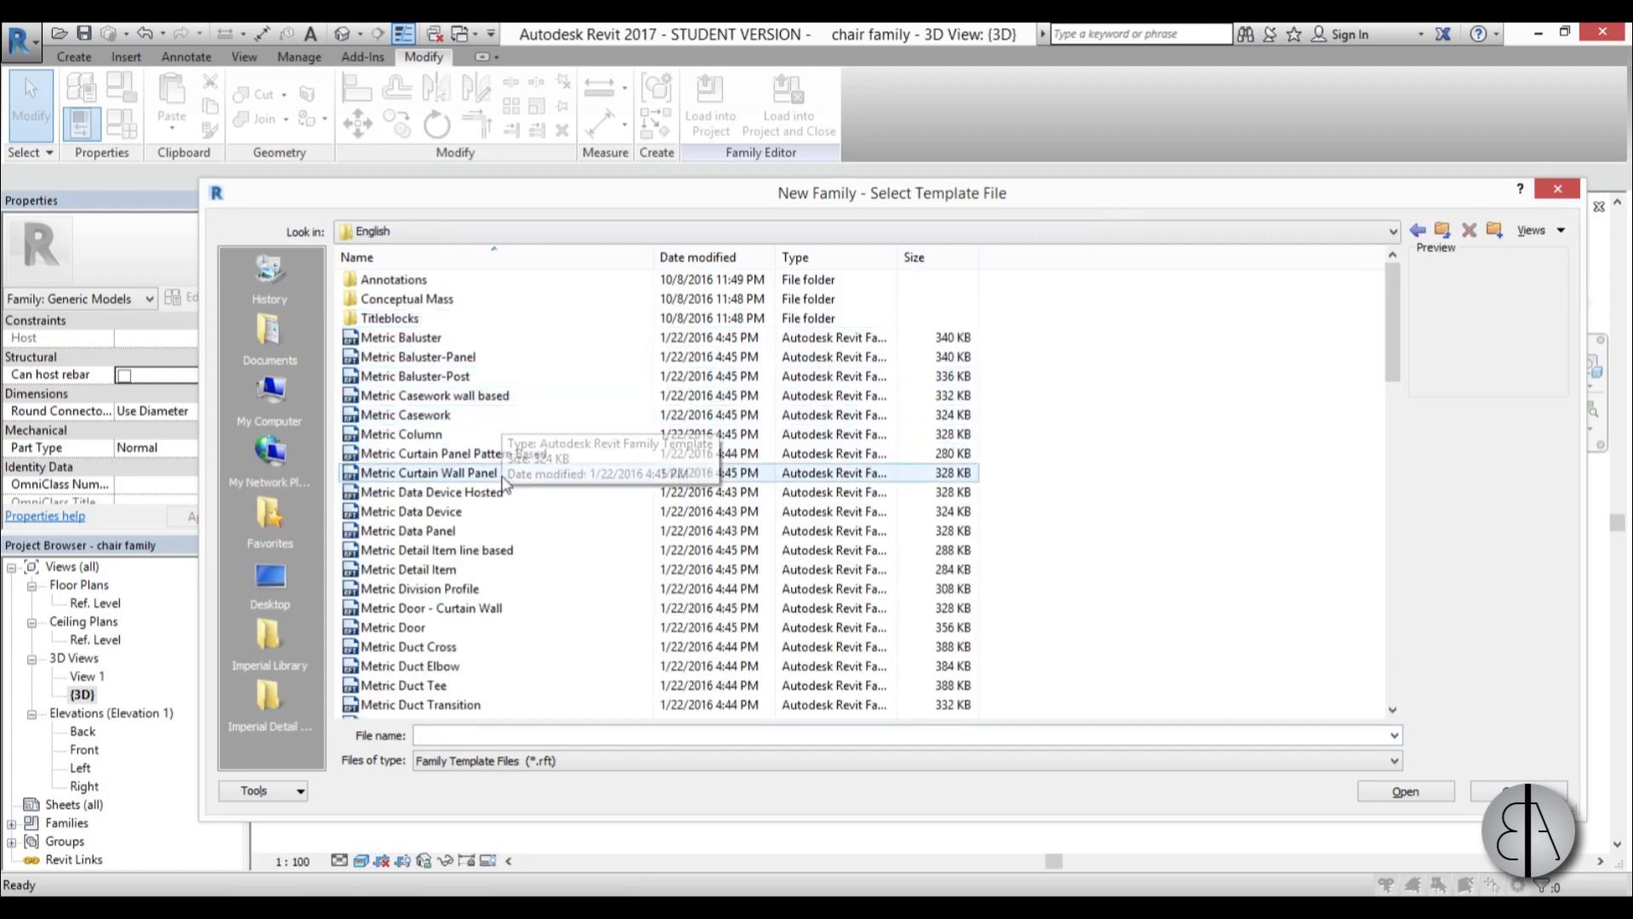
scroll(505, 476, "down", 5)
scroll(506, 494, "down", 3)
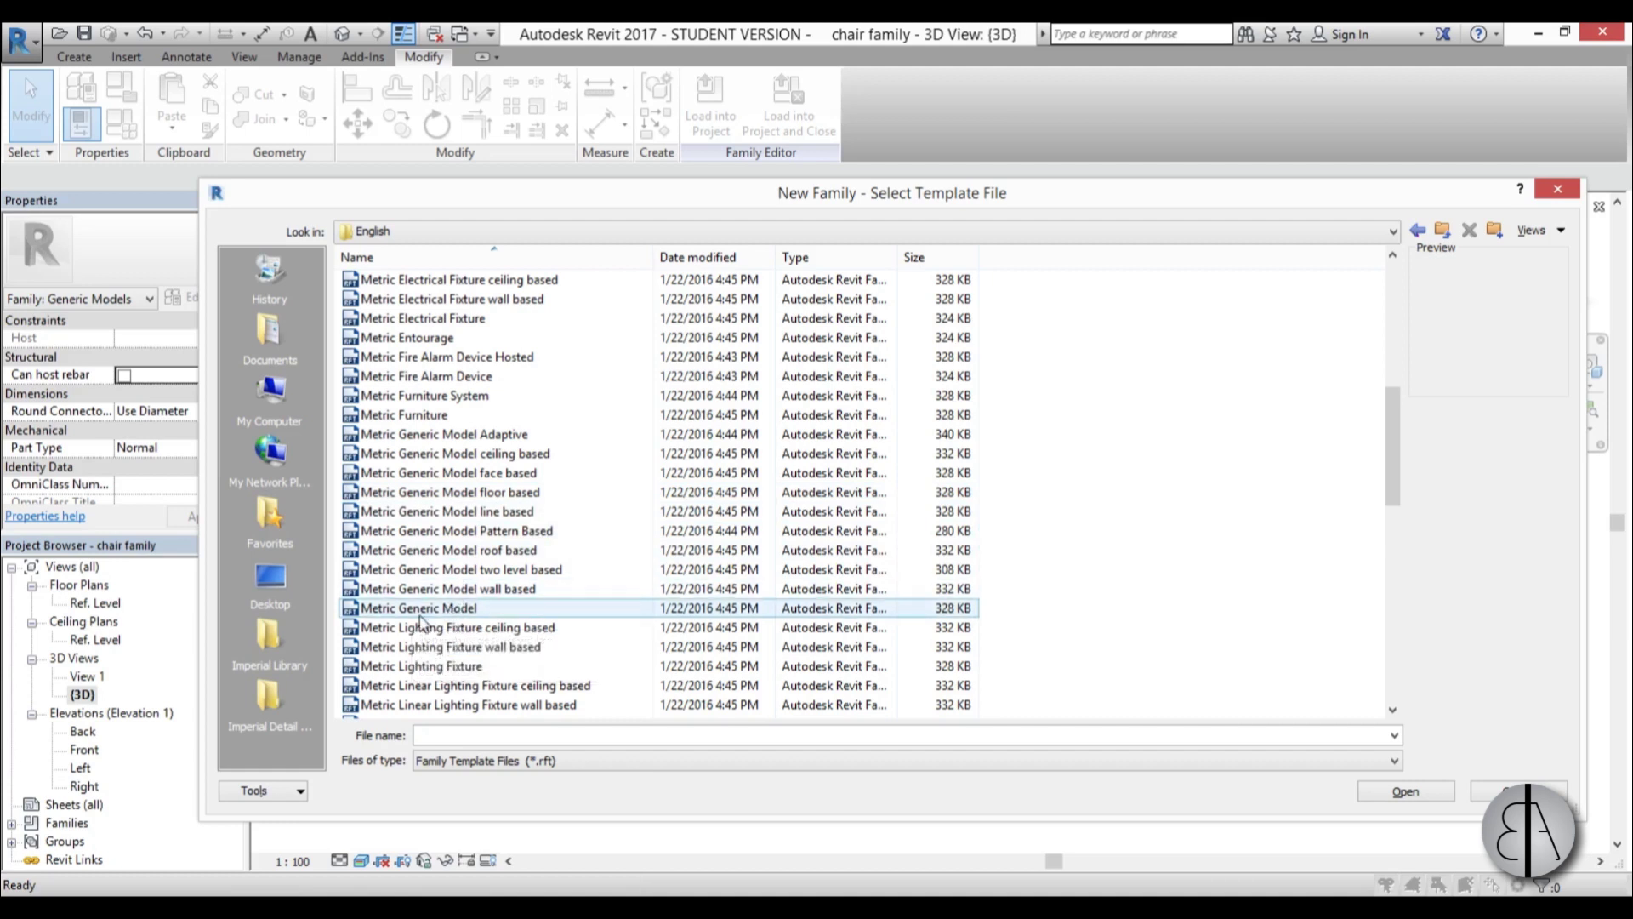
left_click(394, 610)
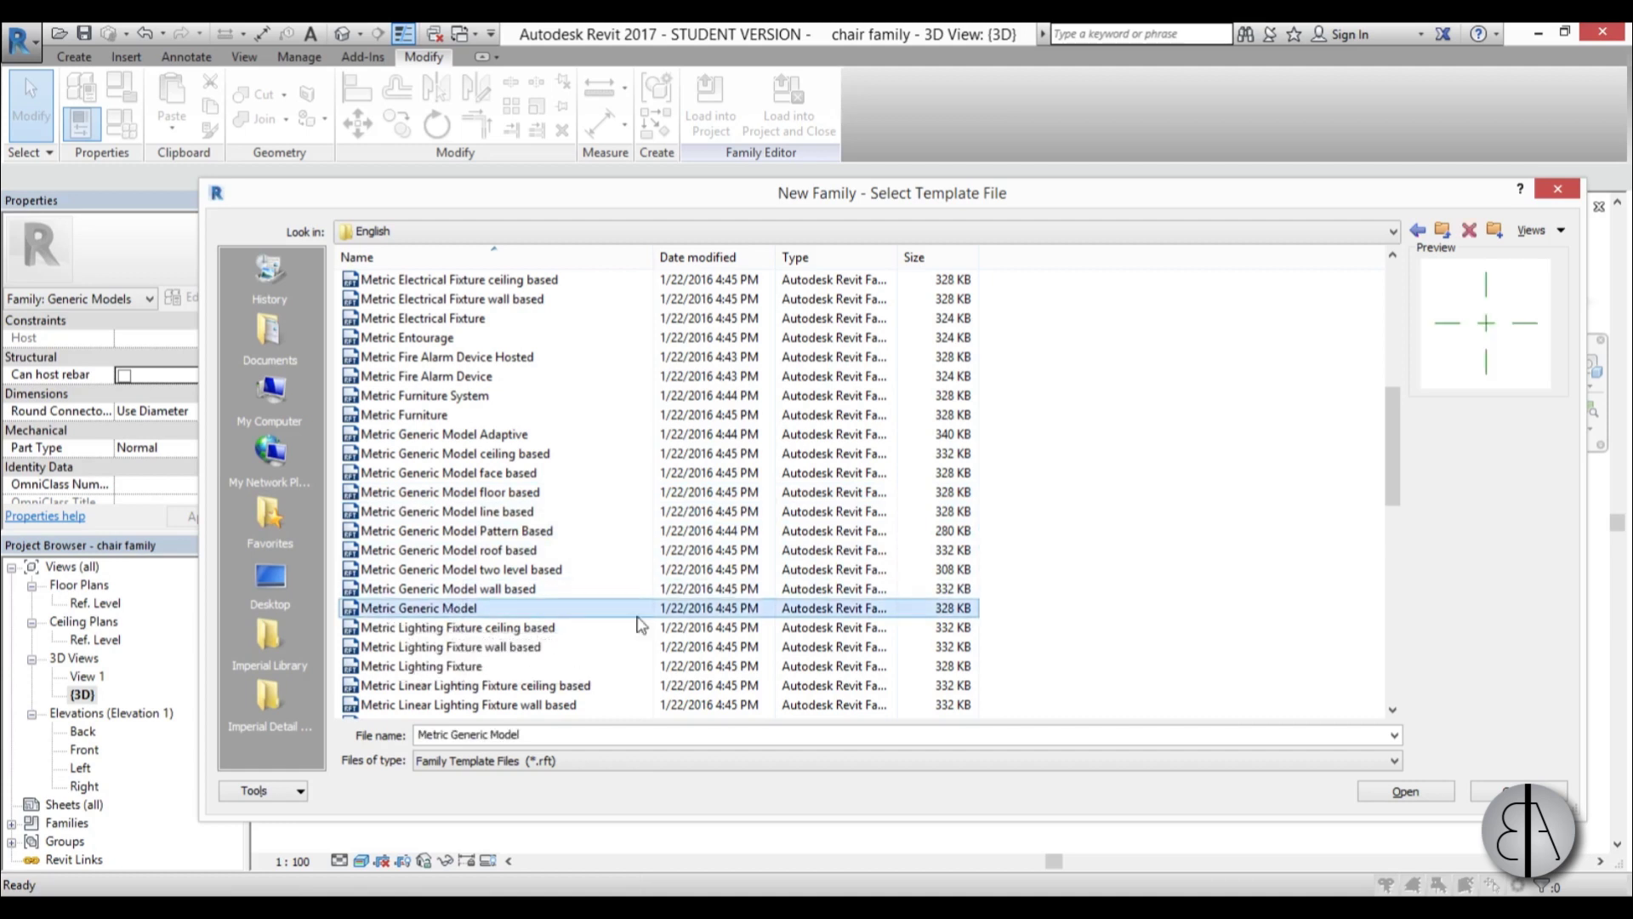
left_click(1405, 791)
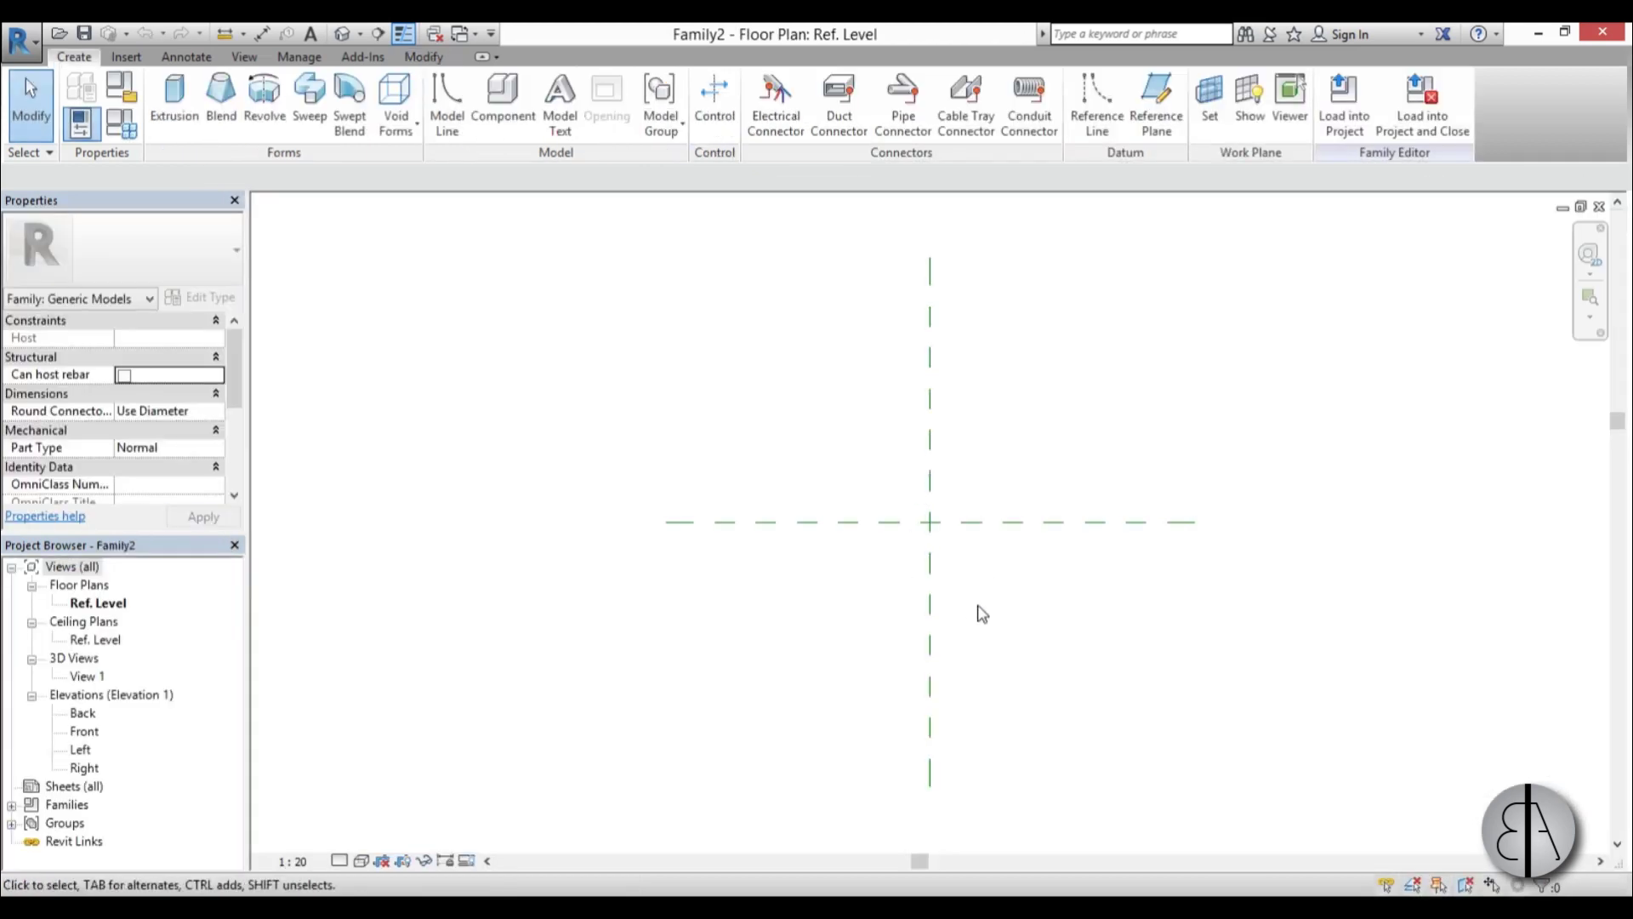
Place reference planes offset 450 mm to either side of the Center (Left/Right) plane
scroll(769, 496, "up", 2)
scroll(955, 667, "up", 1)
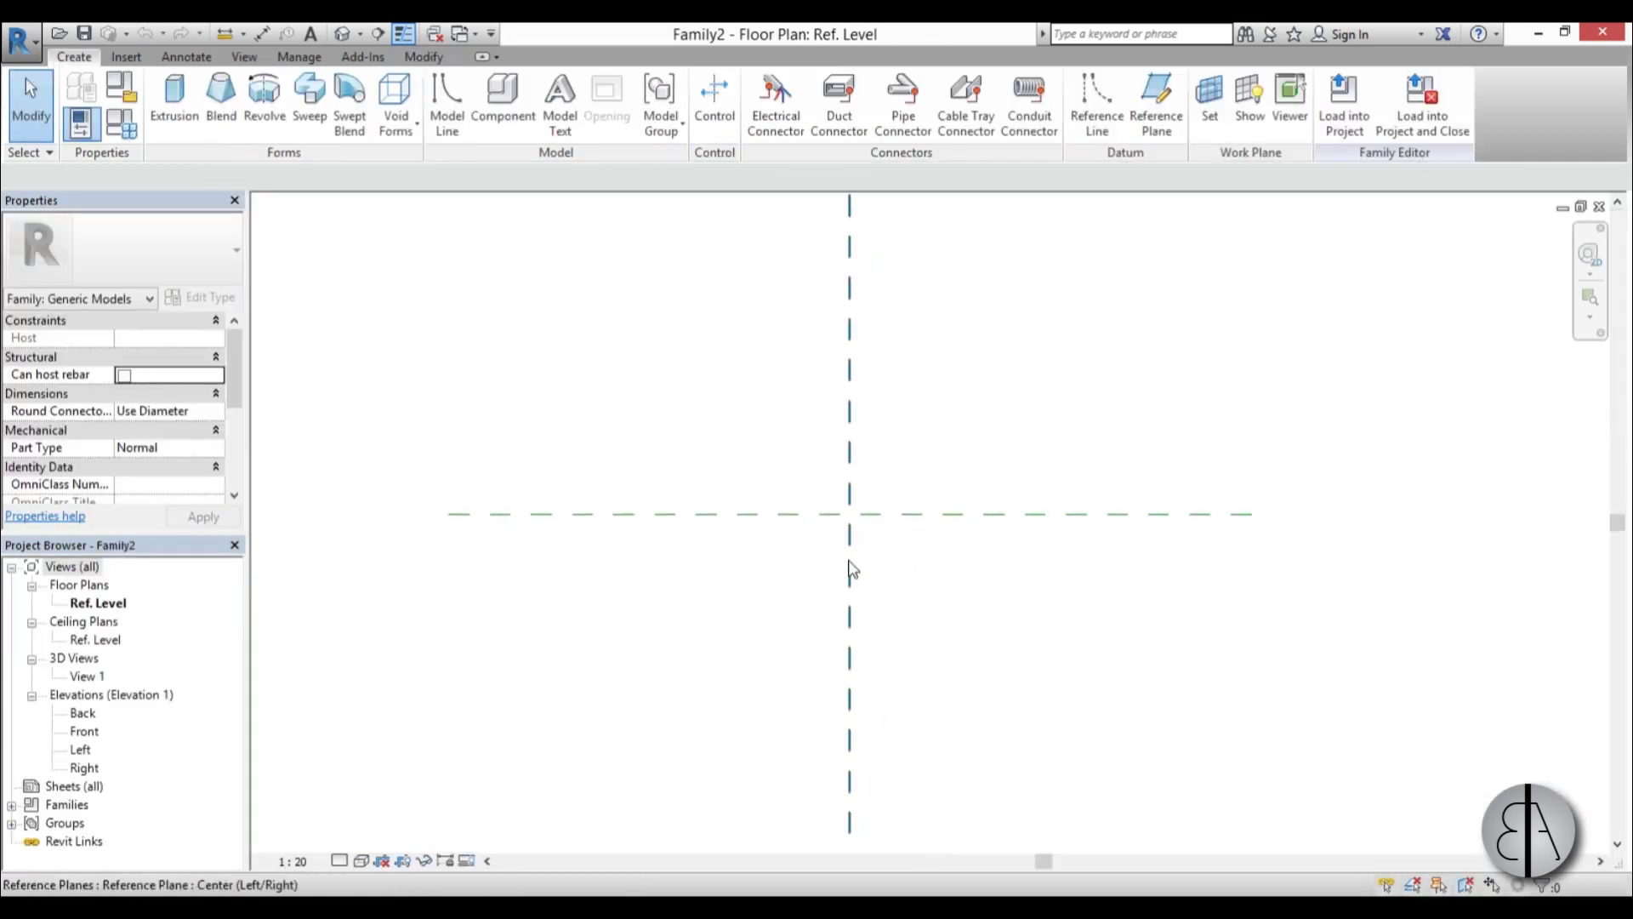
left_click(851, 568)
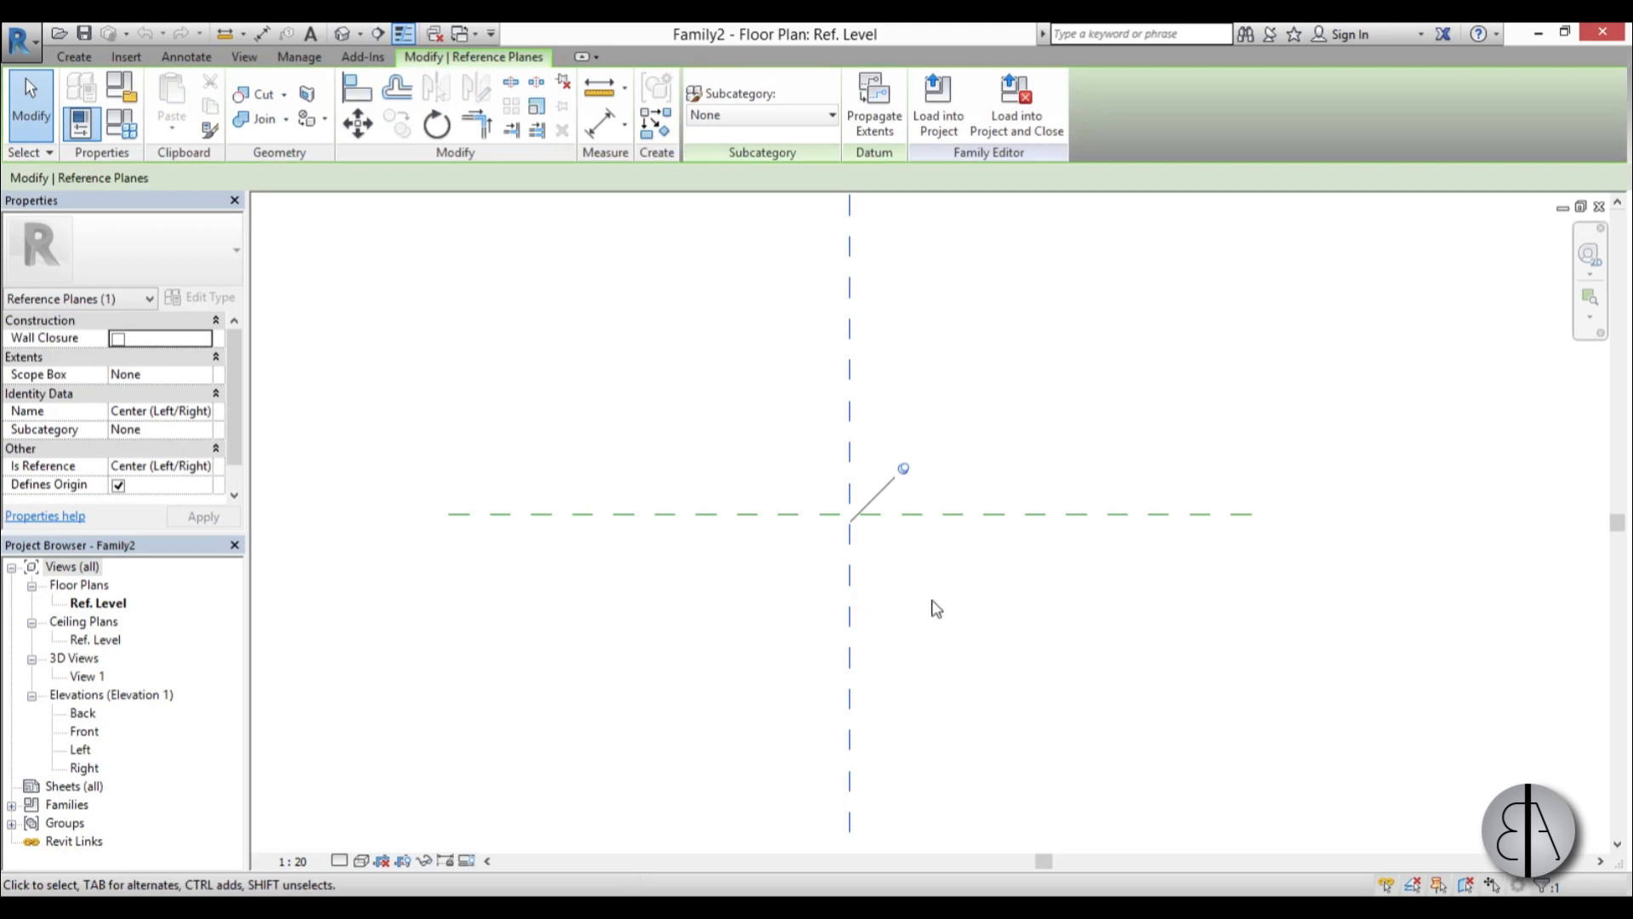
key("r")
key("p")
left_click(720, 84)
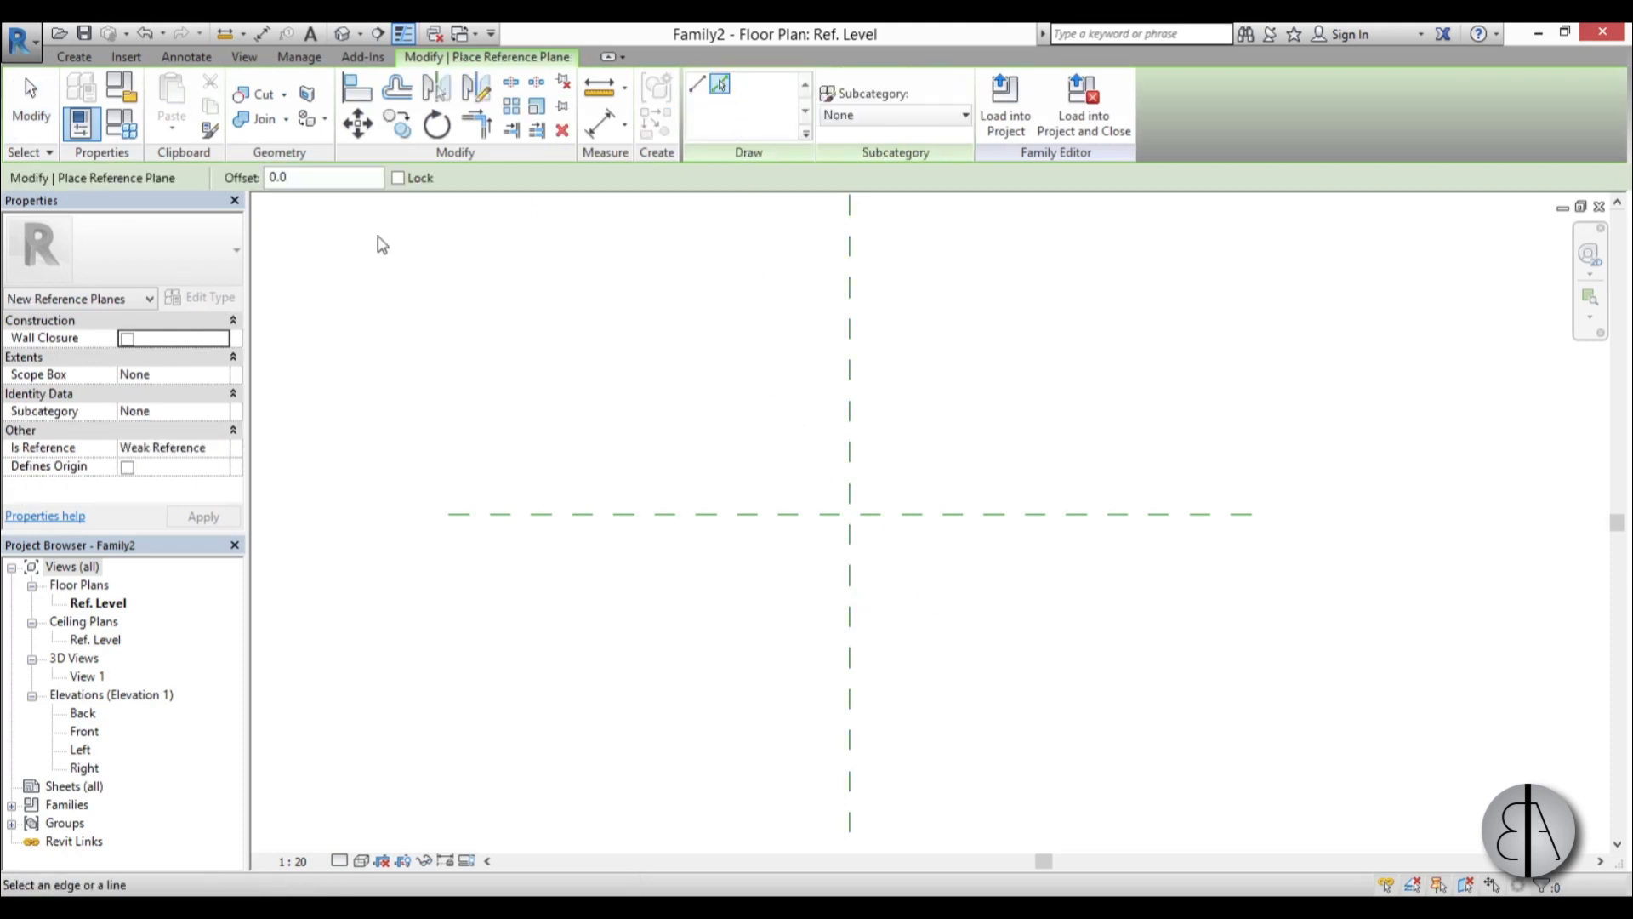
left_click(328, 176)
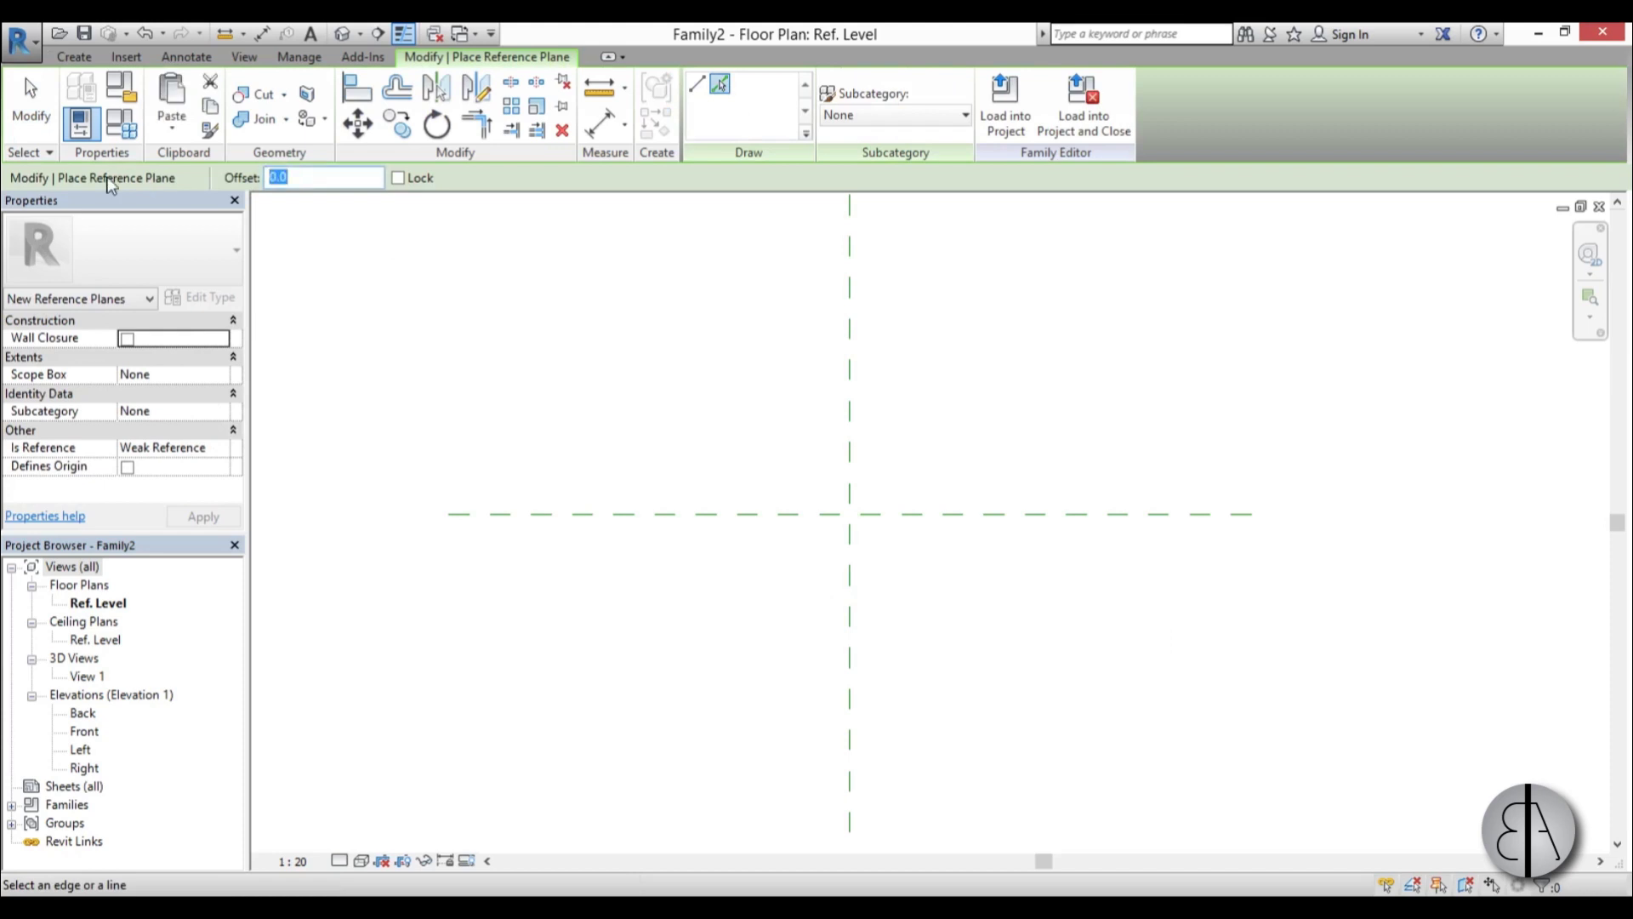
type("4500")
left_click(857, 650)
left_click(846, 613)
Place reference planes offset 450 mm in front of and behind the Center (Front/Back) plane
left_click(893, 514)
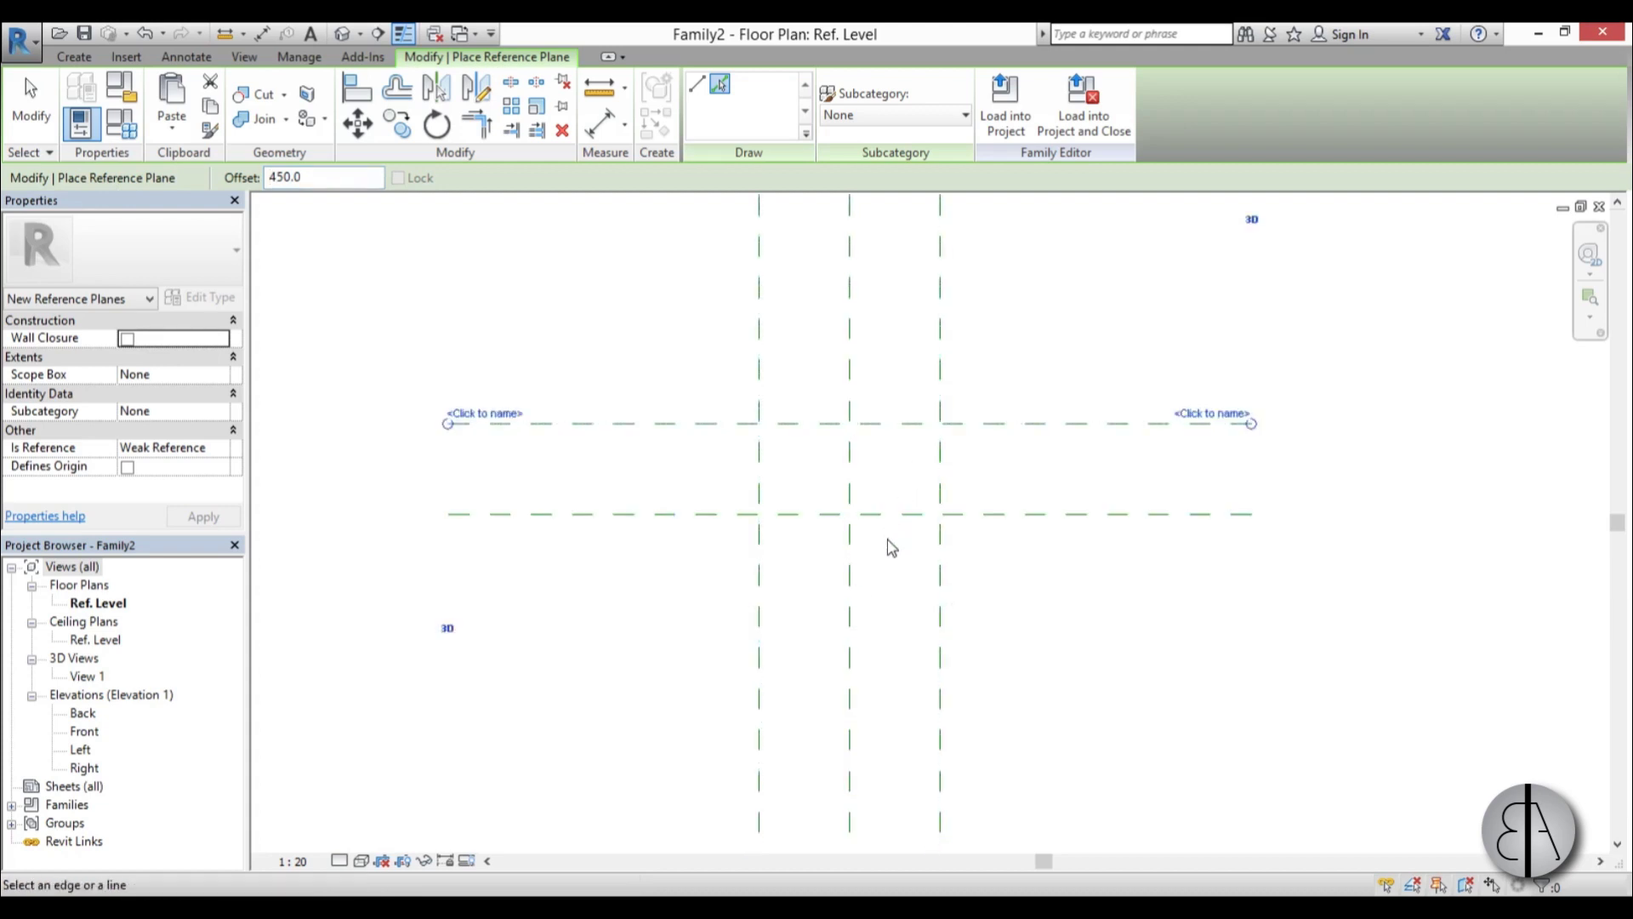
left_click(887, 525)
scroll(859, 620, "down", 1)
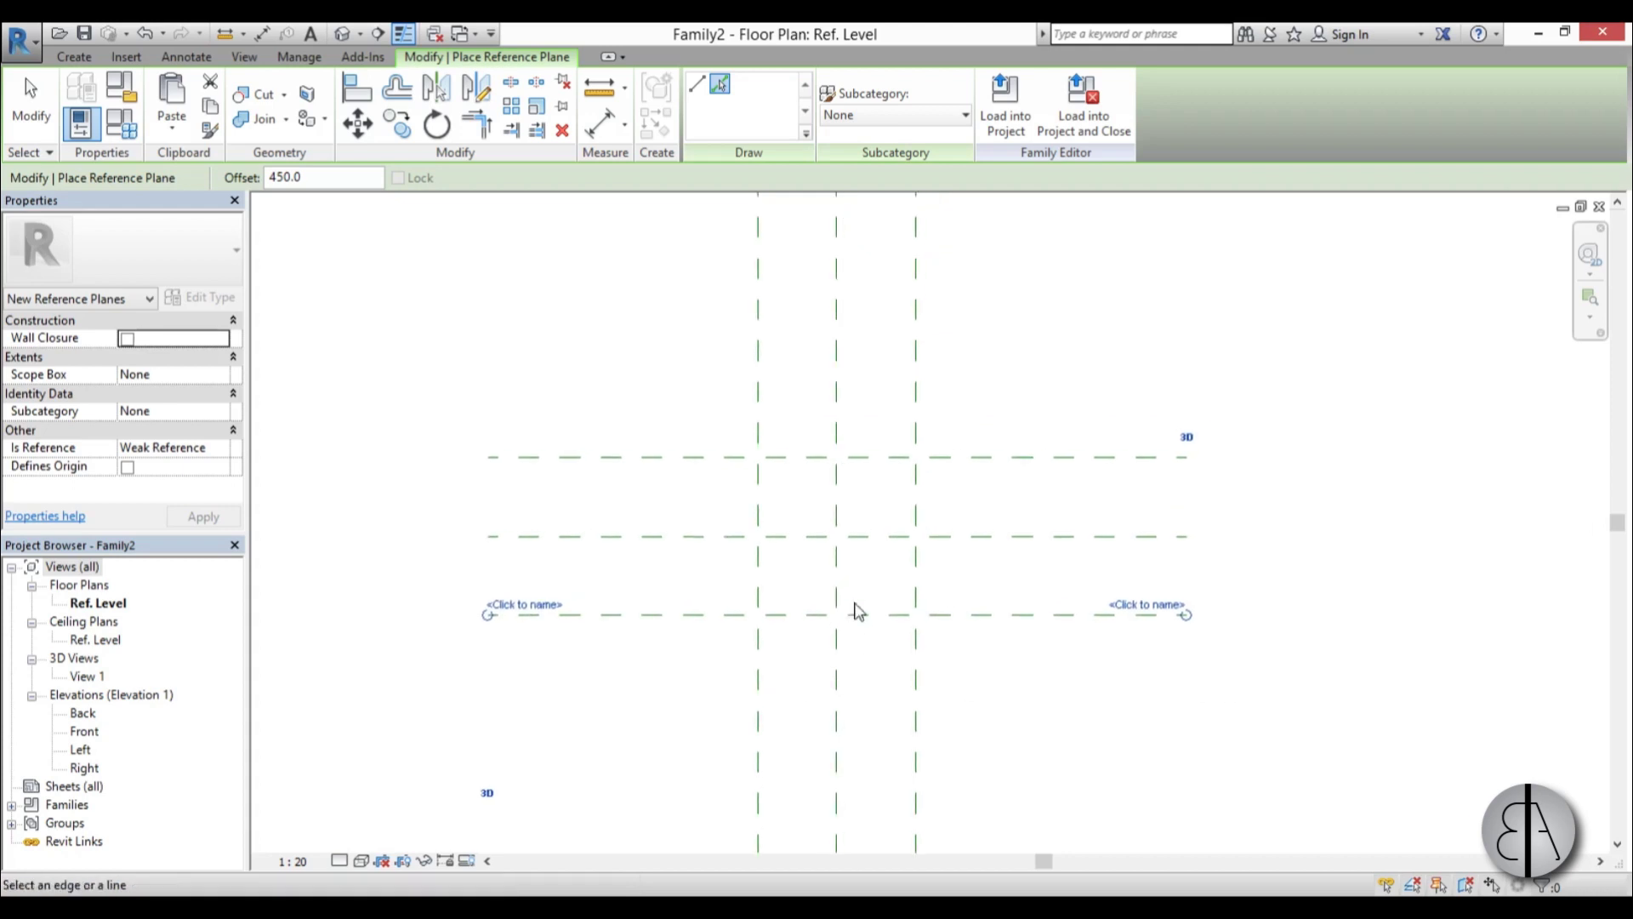
key("Escape")
key("Escape")
Dimension the three vertical reference planes in one aligned string and constrain their spacing to be equal (EQ)
mouse_move(853, 522)
middle_mouse_down()
mouse_move(847, 508)
mouse_move(867, 505)
middle_mouse_up()
scroll(855, 498, "up", 1)
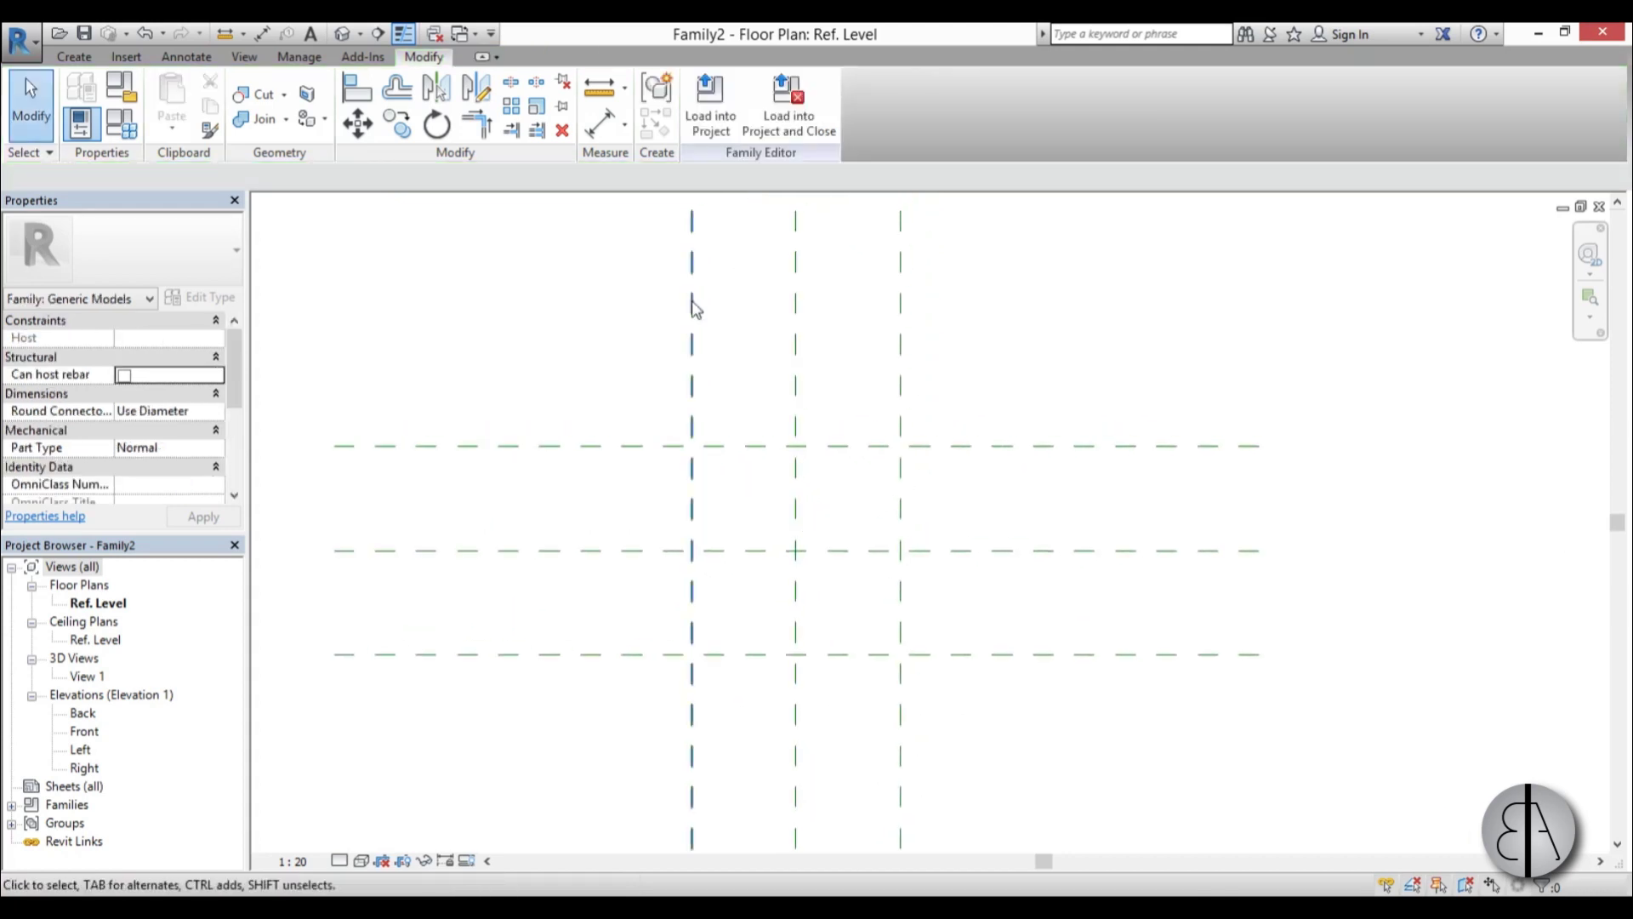
left_click(599, 124)
left_click(690, 308)
left_click(796, 320)
left_click(900, 320)
left_click(984, 269)
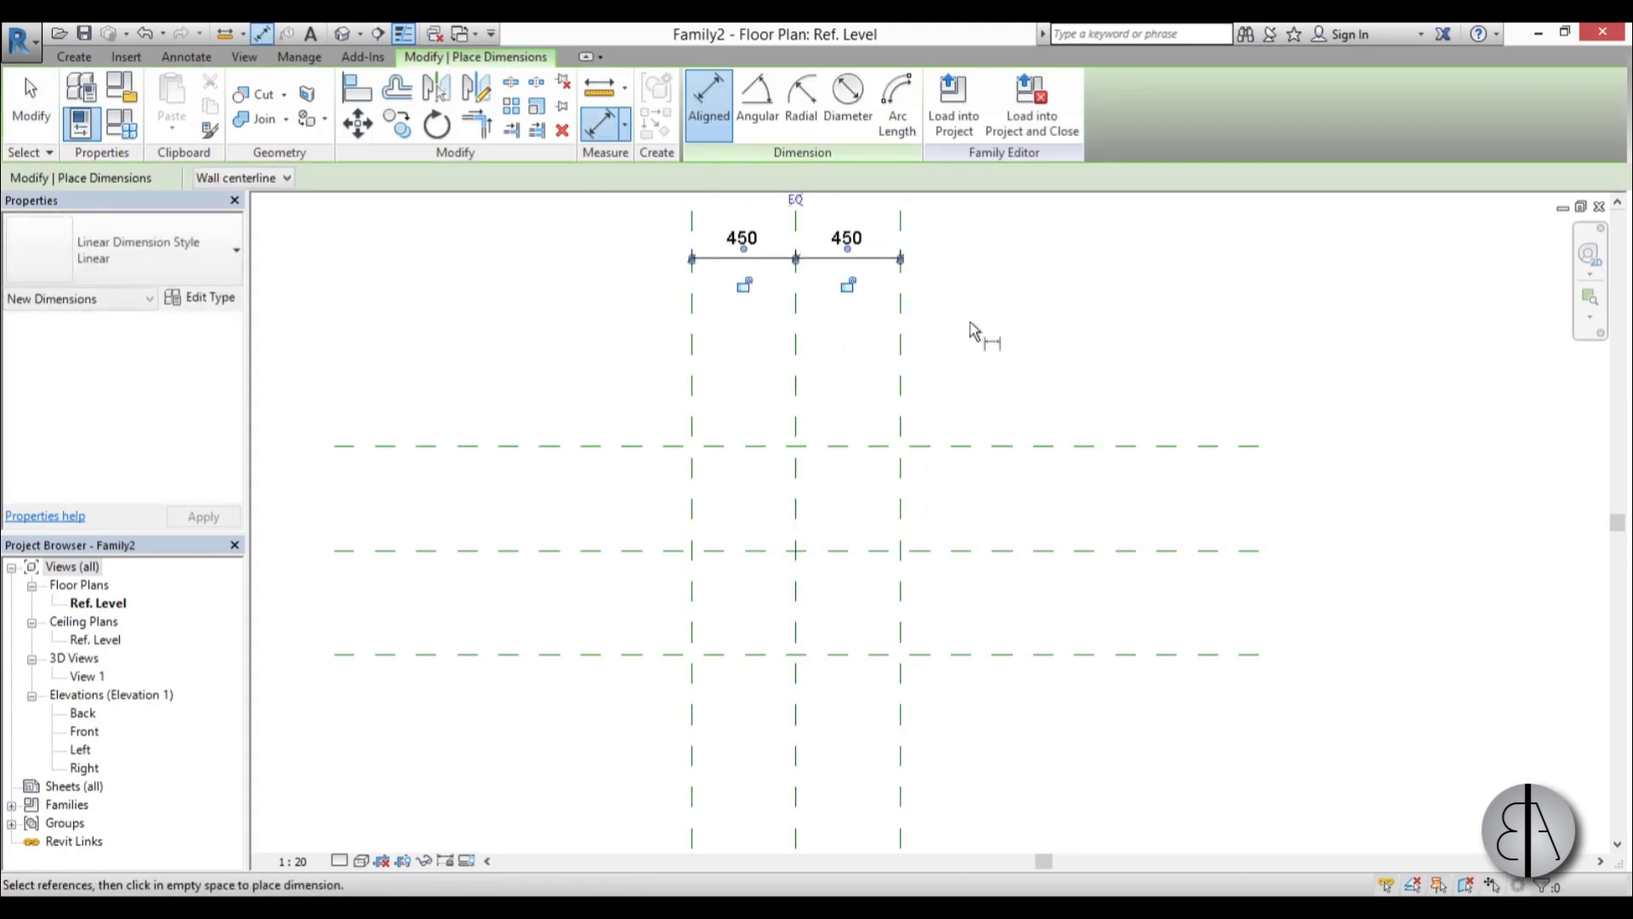
middle_click_drag(915, 247, 897, 398)
left_click(777, 365)
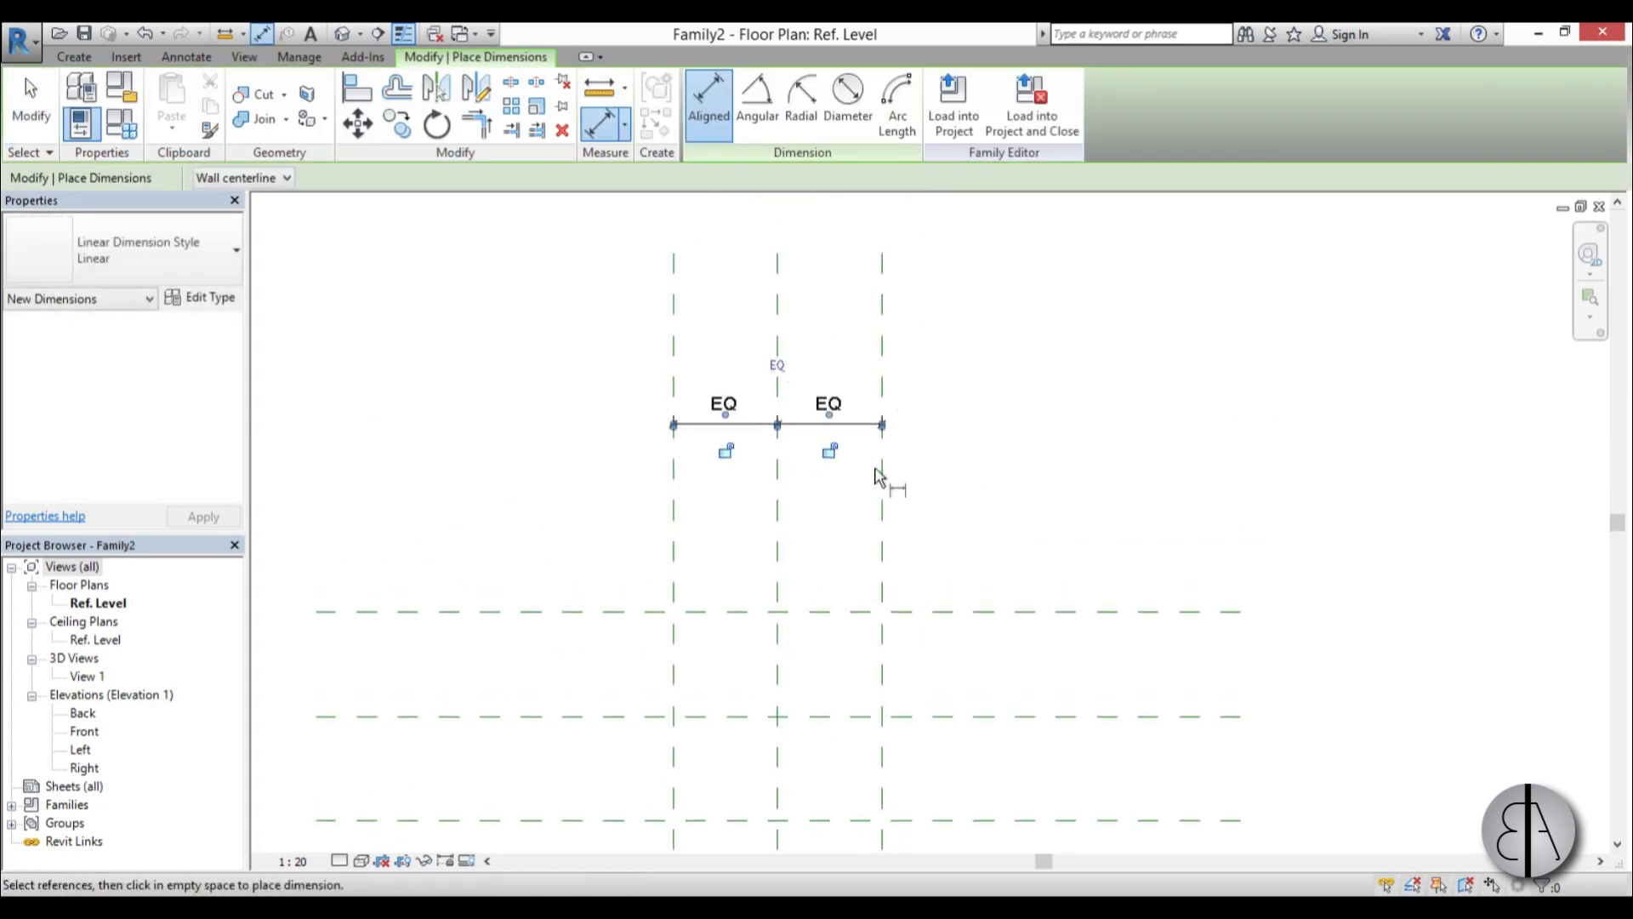
Add an overall aligned dimension between the two outer vertical reference planes, above the EQ string
left_click(677, 544)
left_click(882, 531)
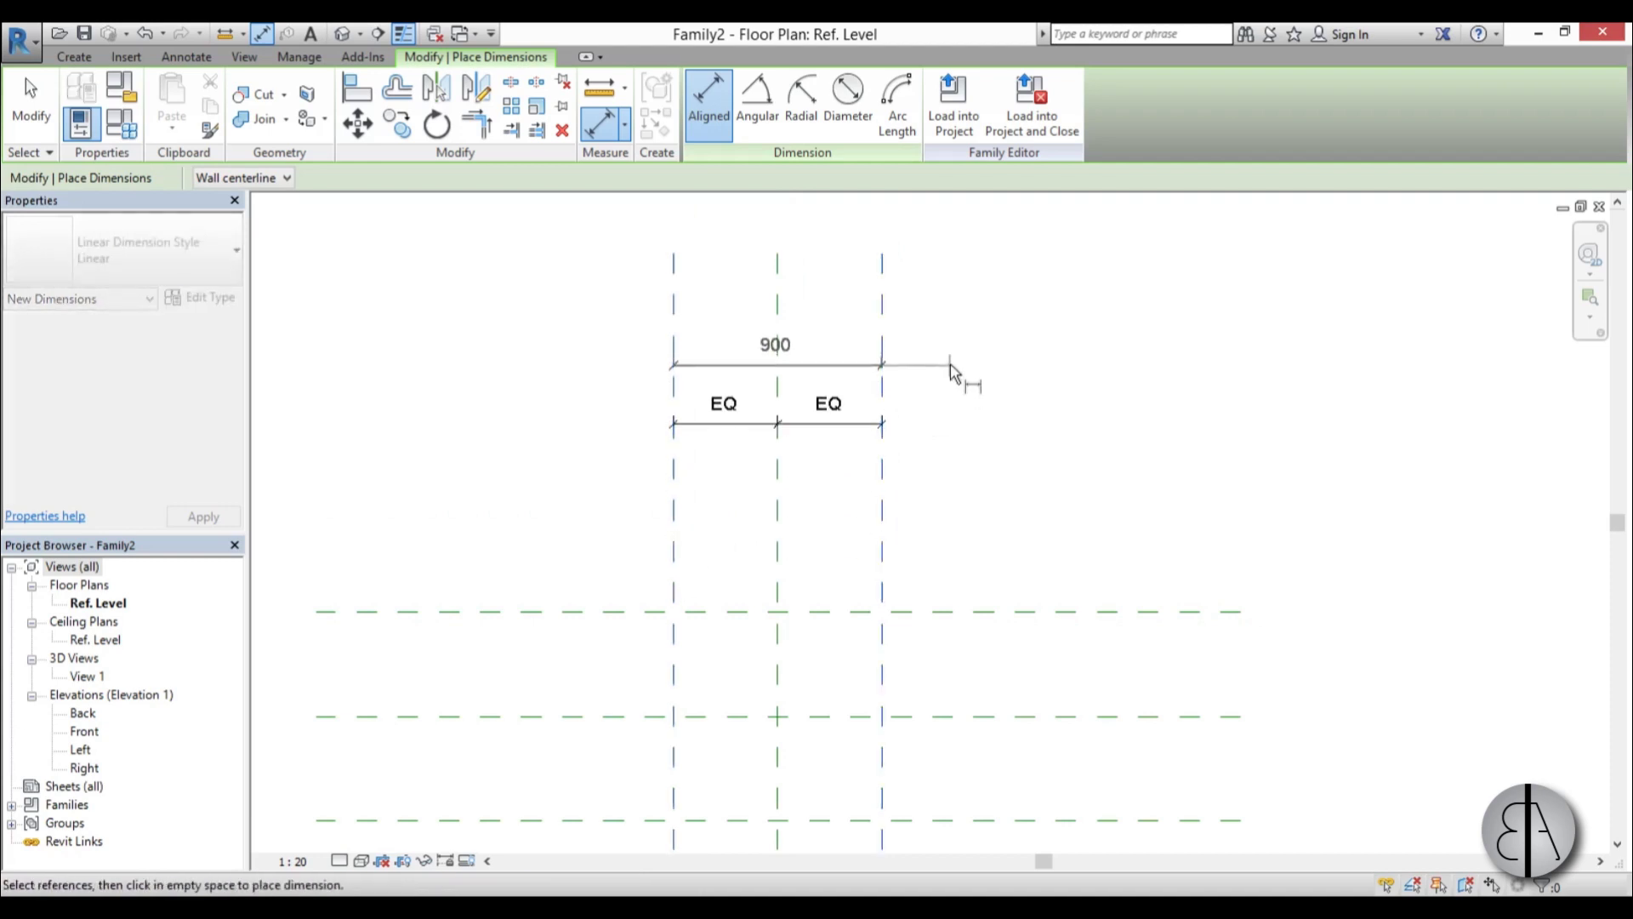
left_click(955, 357)
Dimension the three horizontal reference planes in one aligned string and constrain their spacing to be equal (EQ)
middle_click_drag(802, 521, 850, 440)
left_click(663, 526)
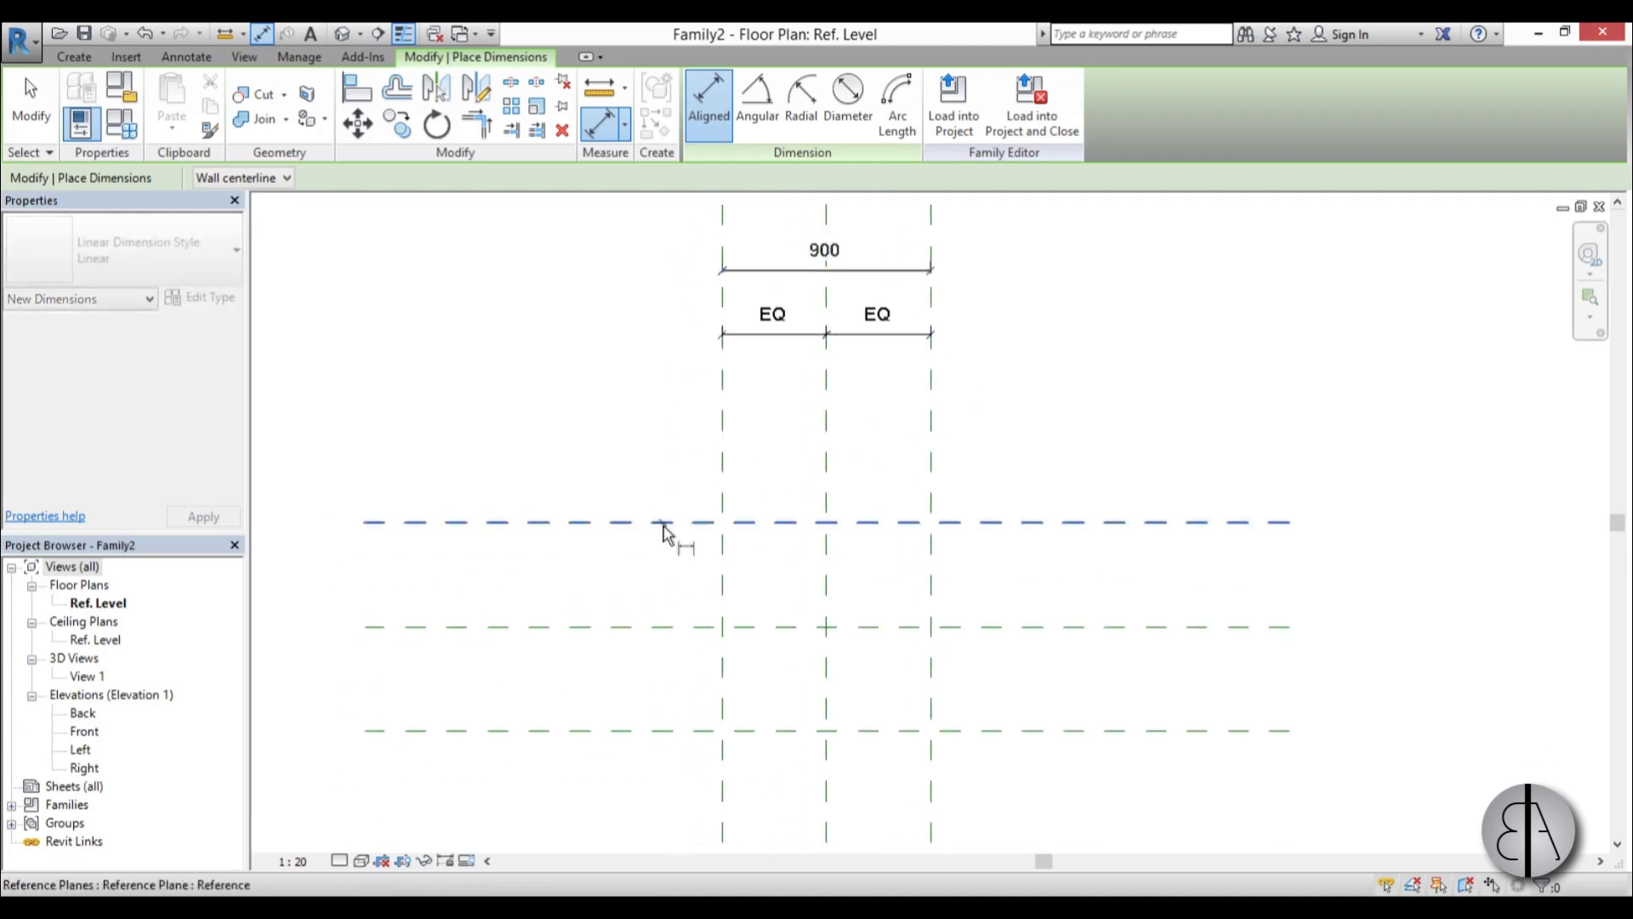
left_click(650, 626)
left_click(655, 728)
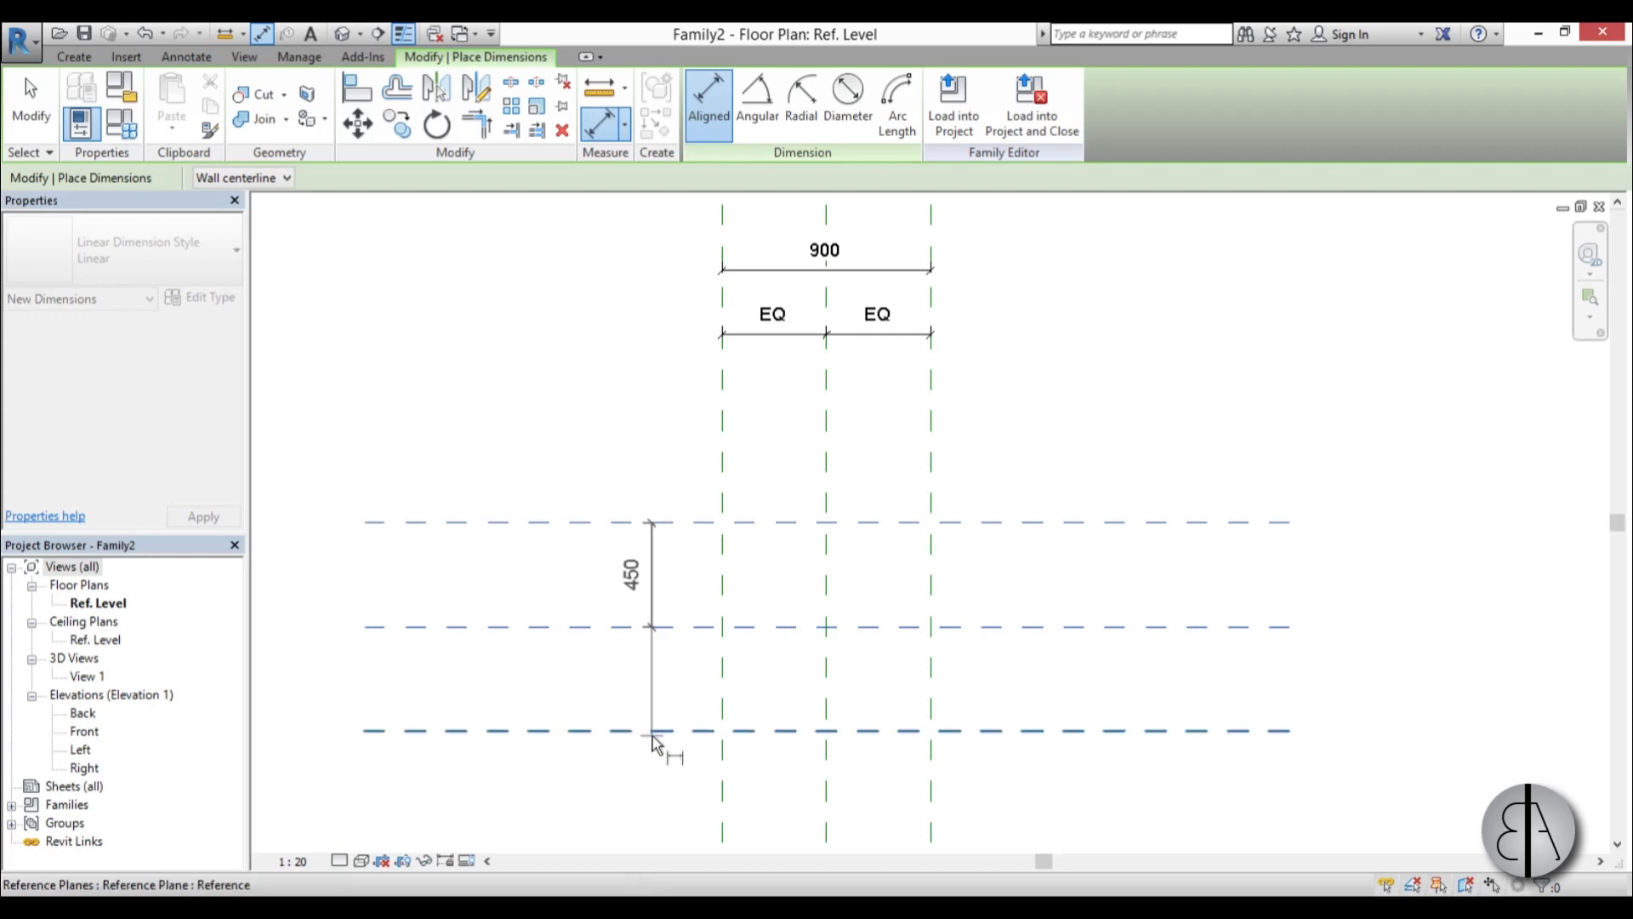
left_click(521, 750)
left_click(457, 627)
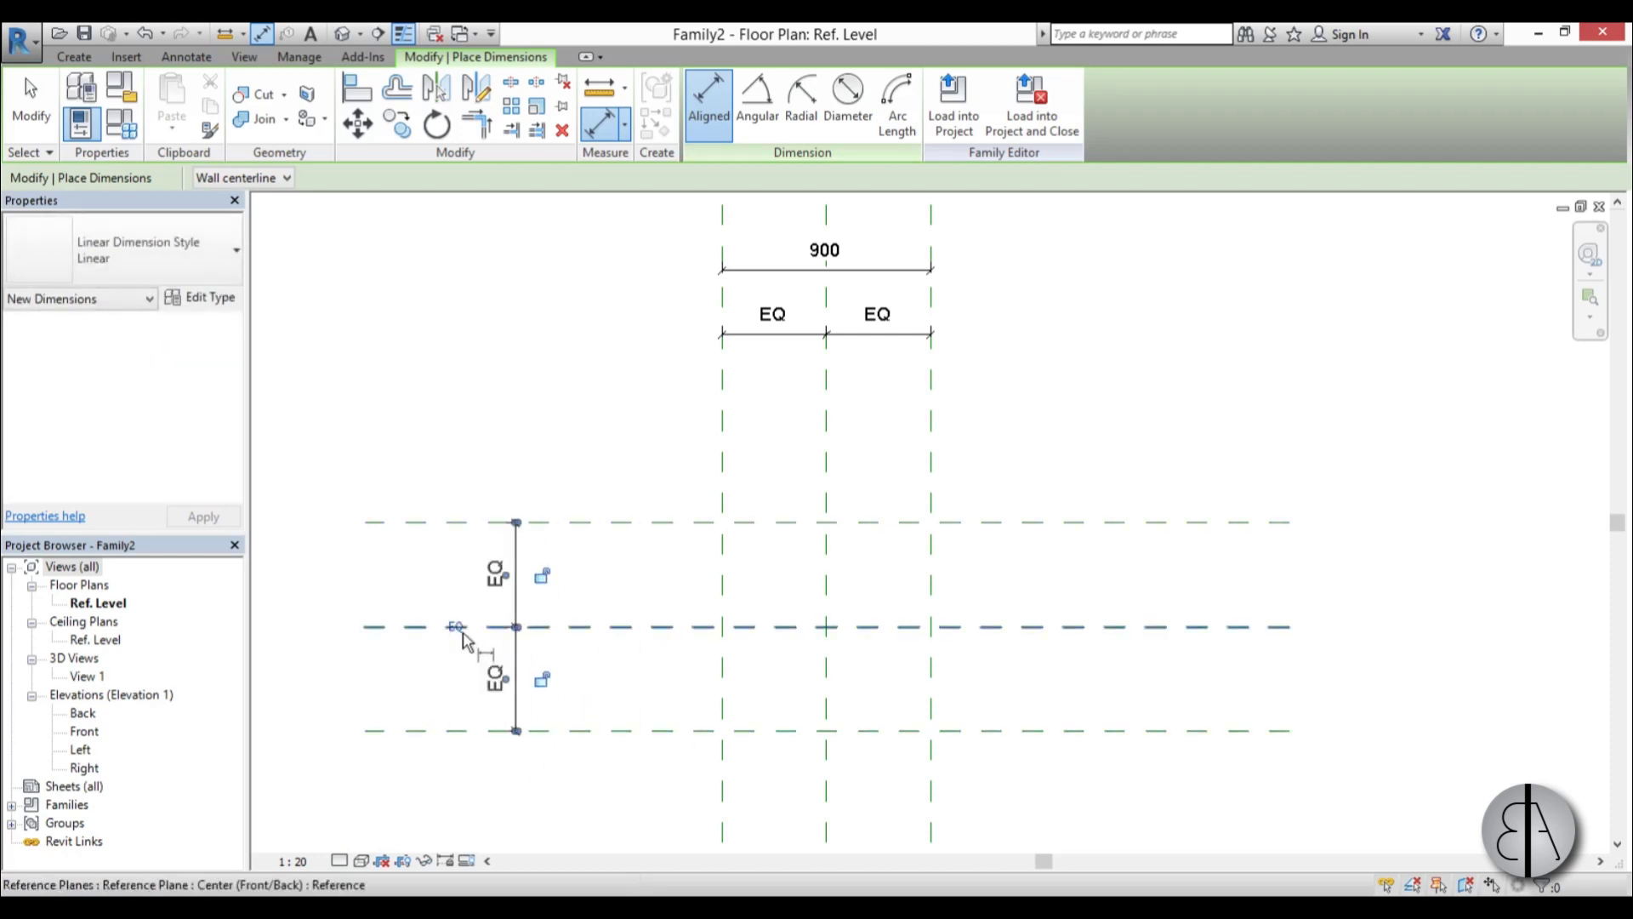
Add an overall aligned dimension between the two outer horizontal reference planes, outside the EQ string
left_click(657, 524)
left_click(660, 730)
left_click(449, 787)
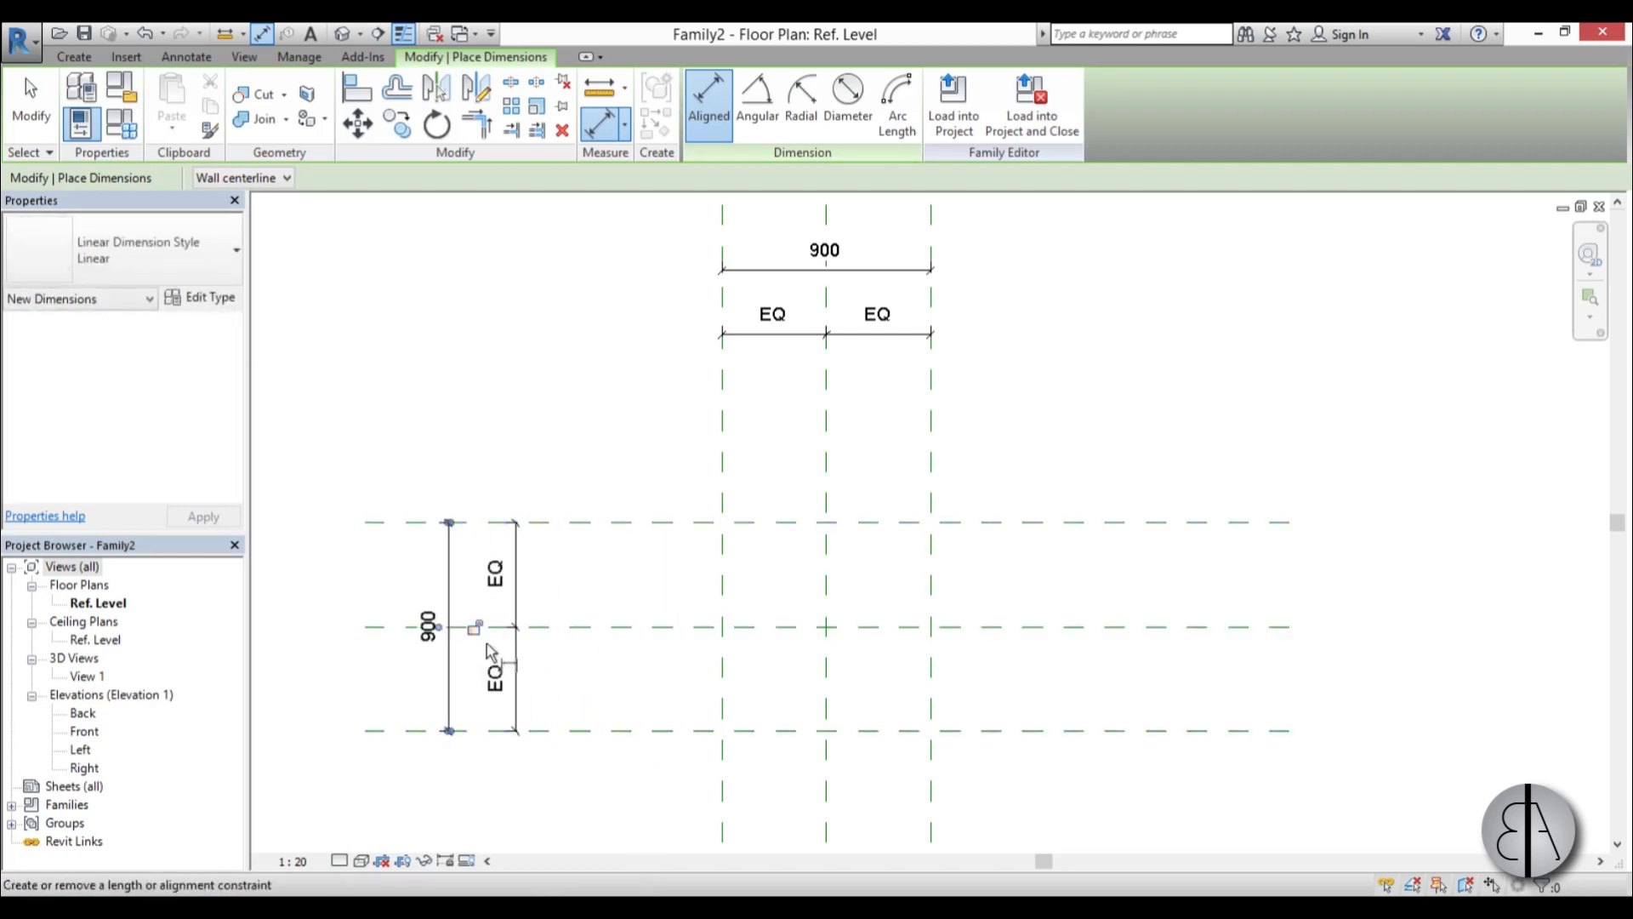
key("Escape")
key("Escape")
Label the overall dimension between the outer horizontal planes with a new type family parameter named "table width"
left_click(451, 651)
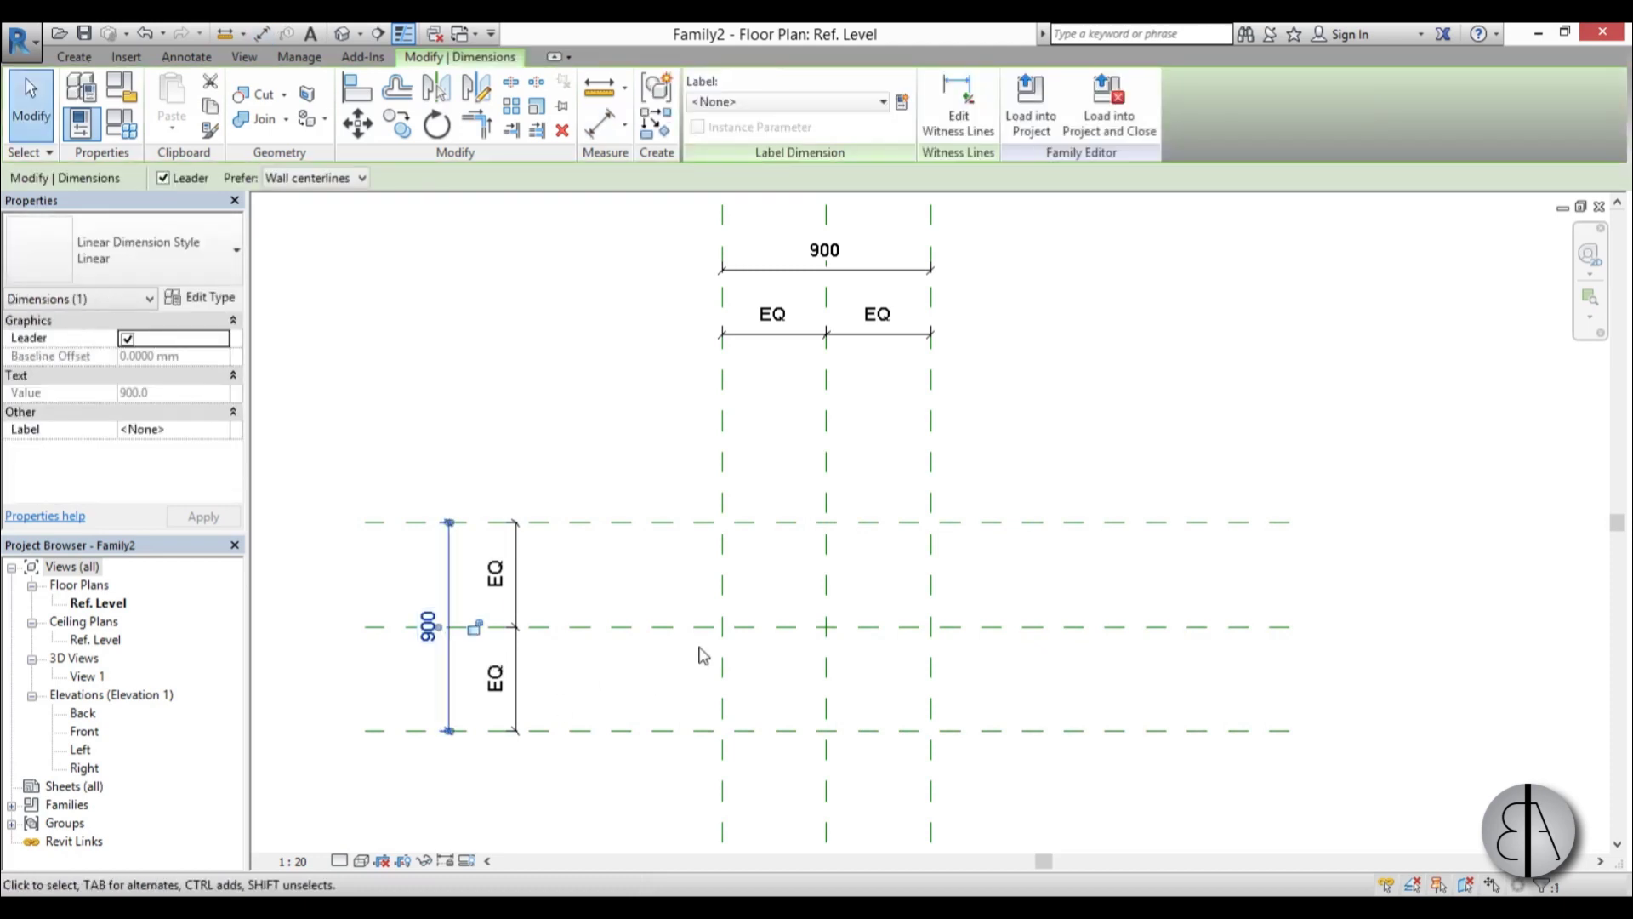
left_click(902, 115)
left_click_drag(771, 279, 779, 239)
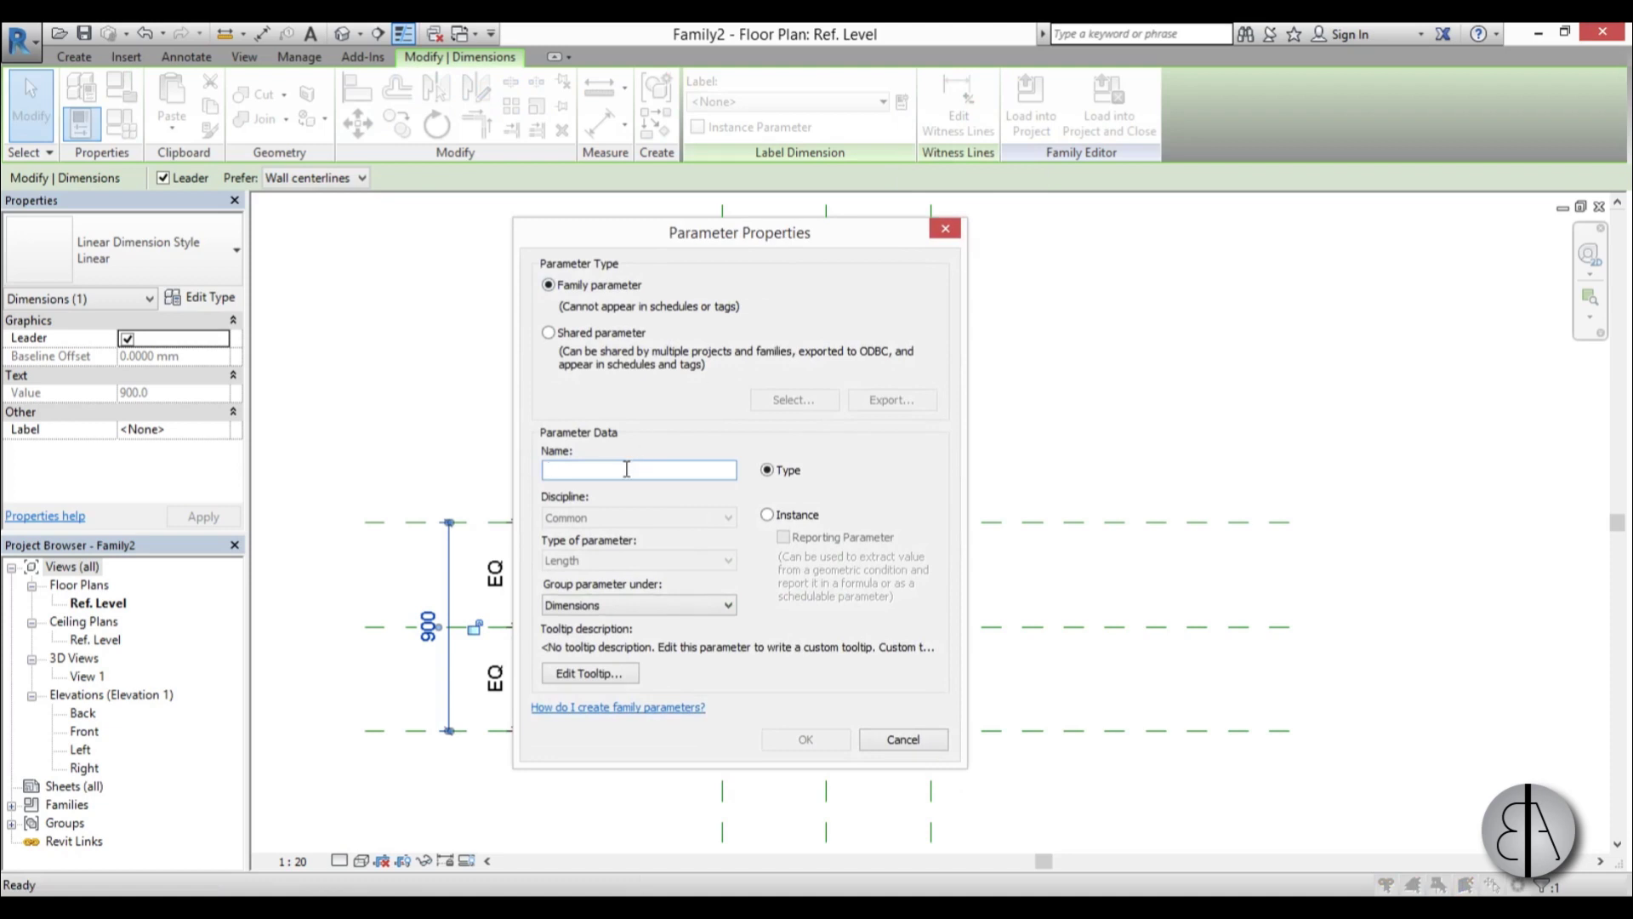
type("table width")
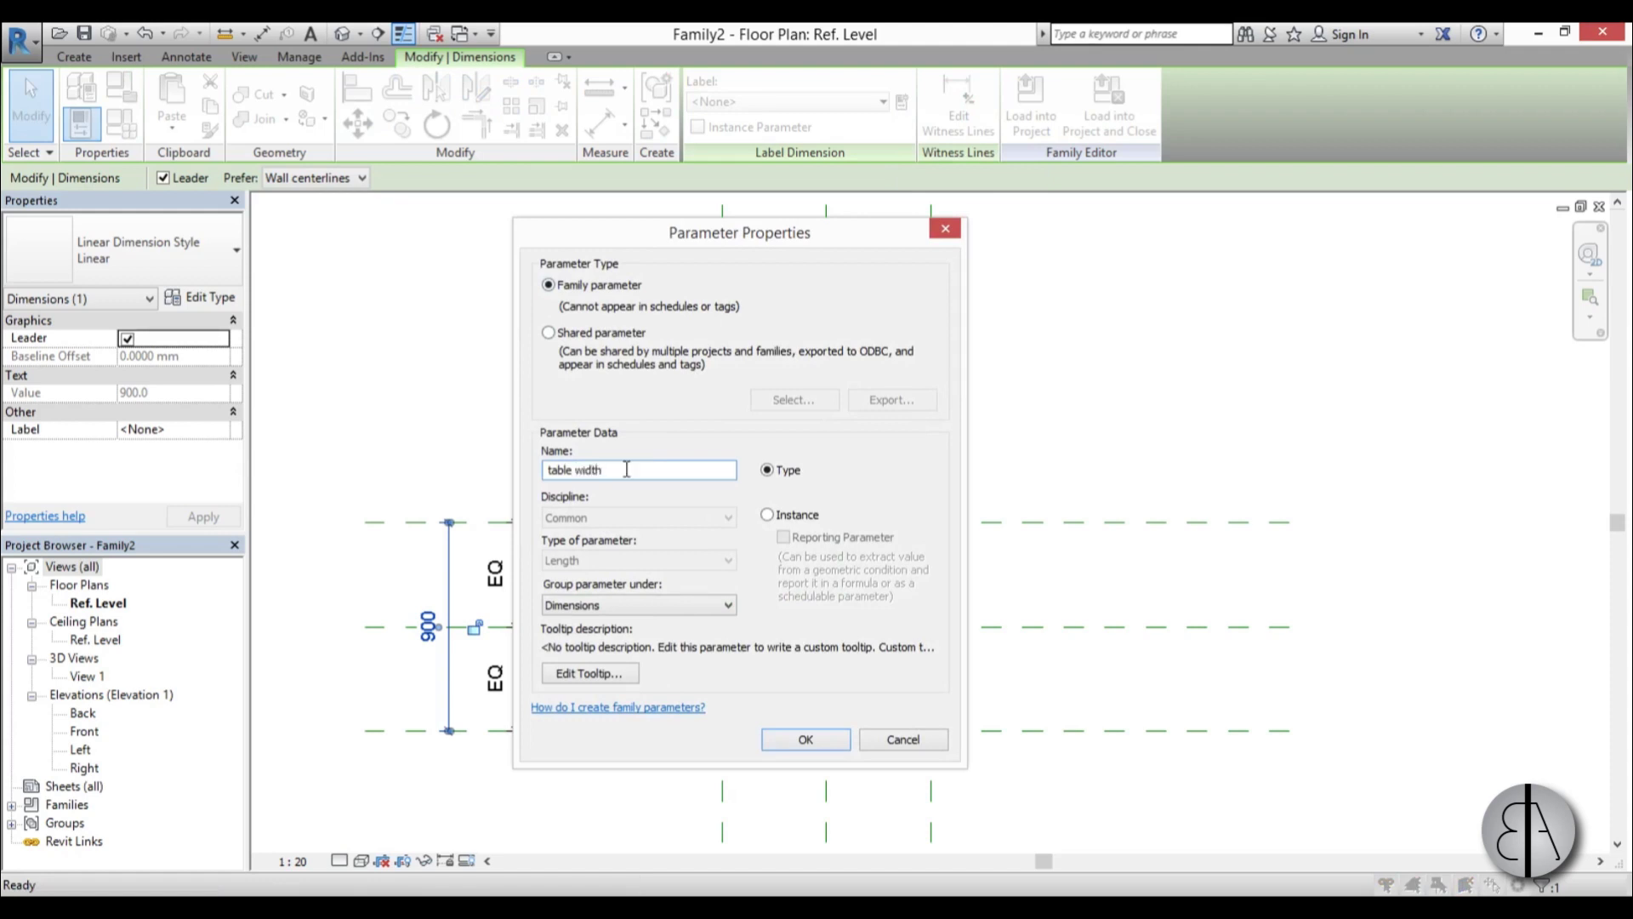
left_click(806, 739)
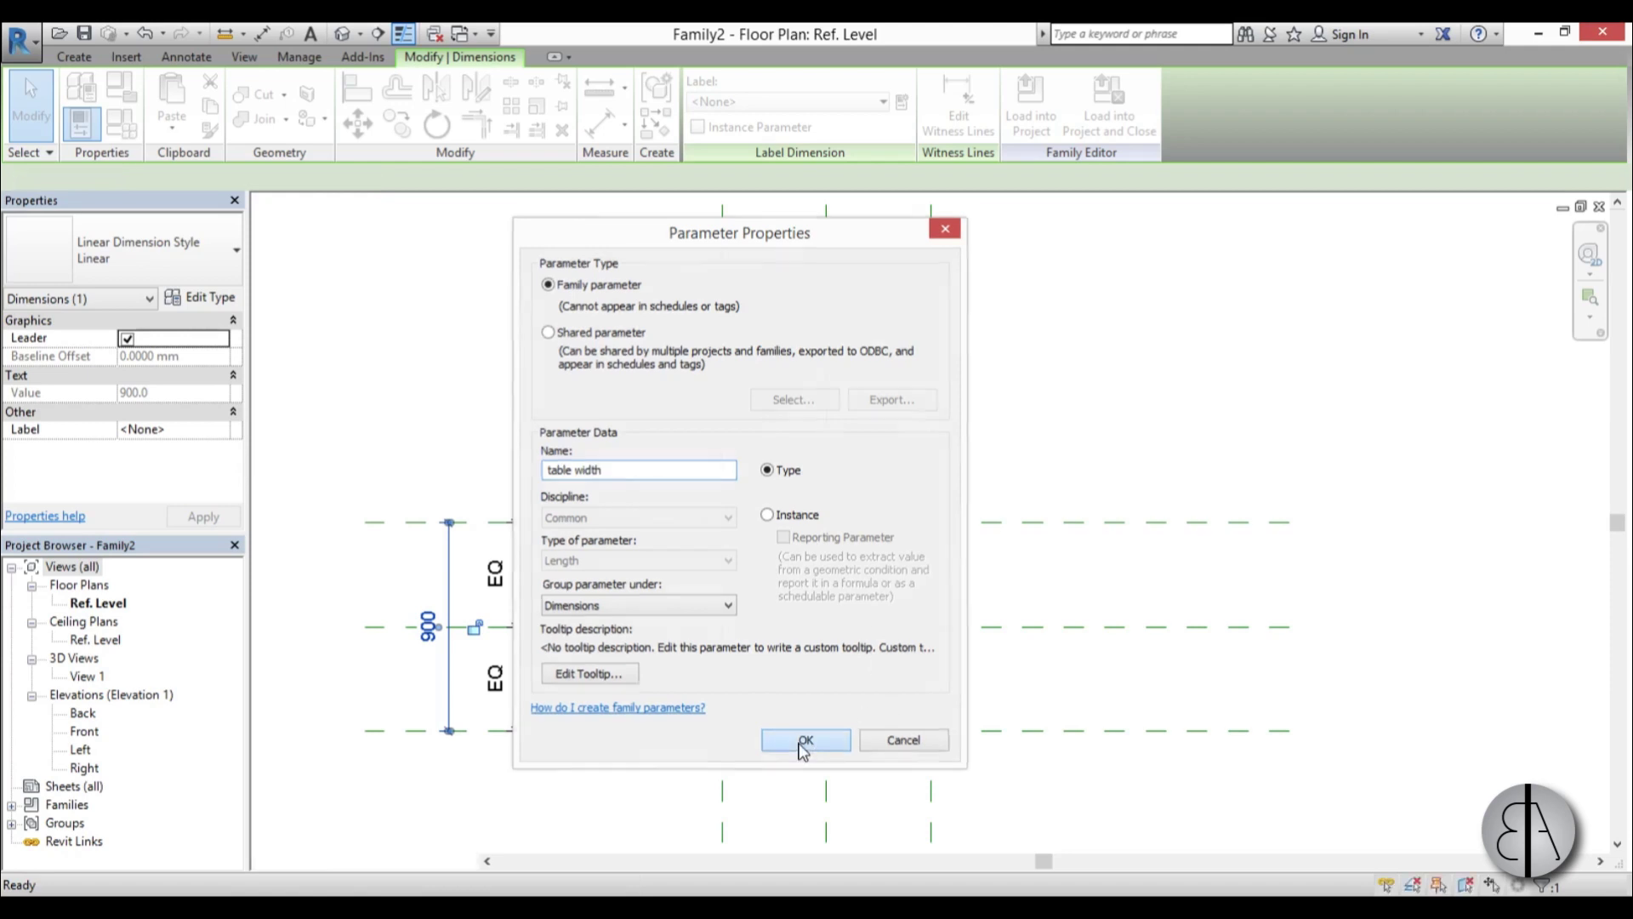
Label the overall dimension between the outer vertical planes with a new type family parameter named "table length"
left_click(885, 270)
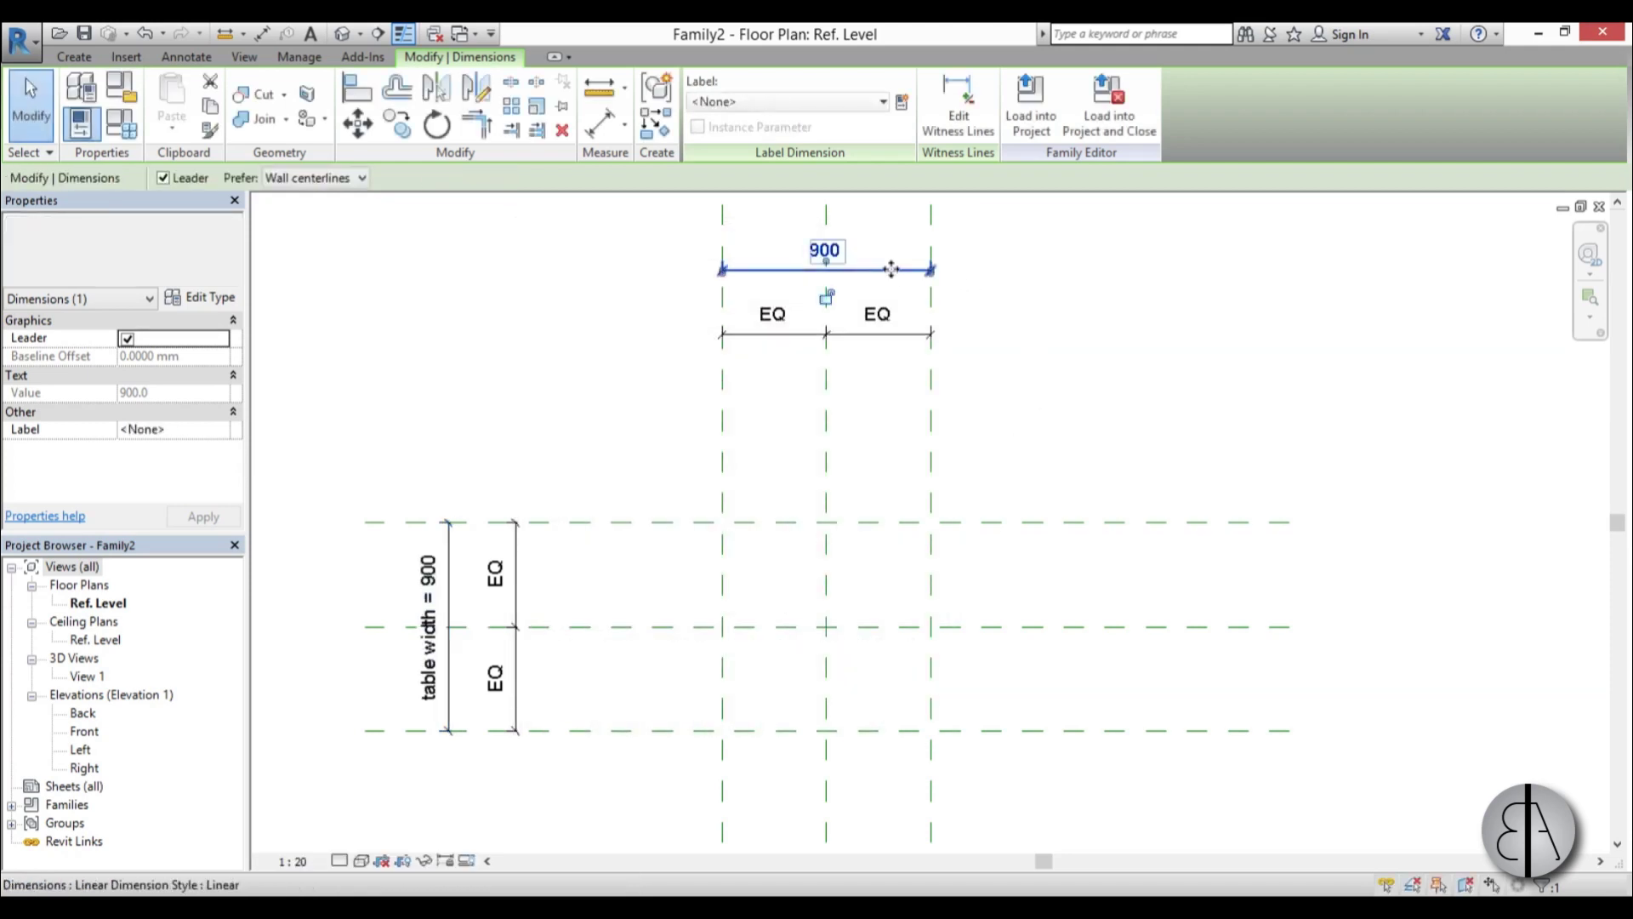
left_click(902, 102)
type("table length")
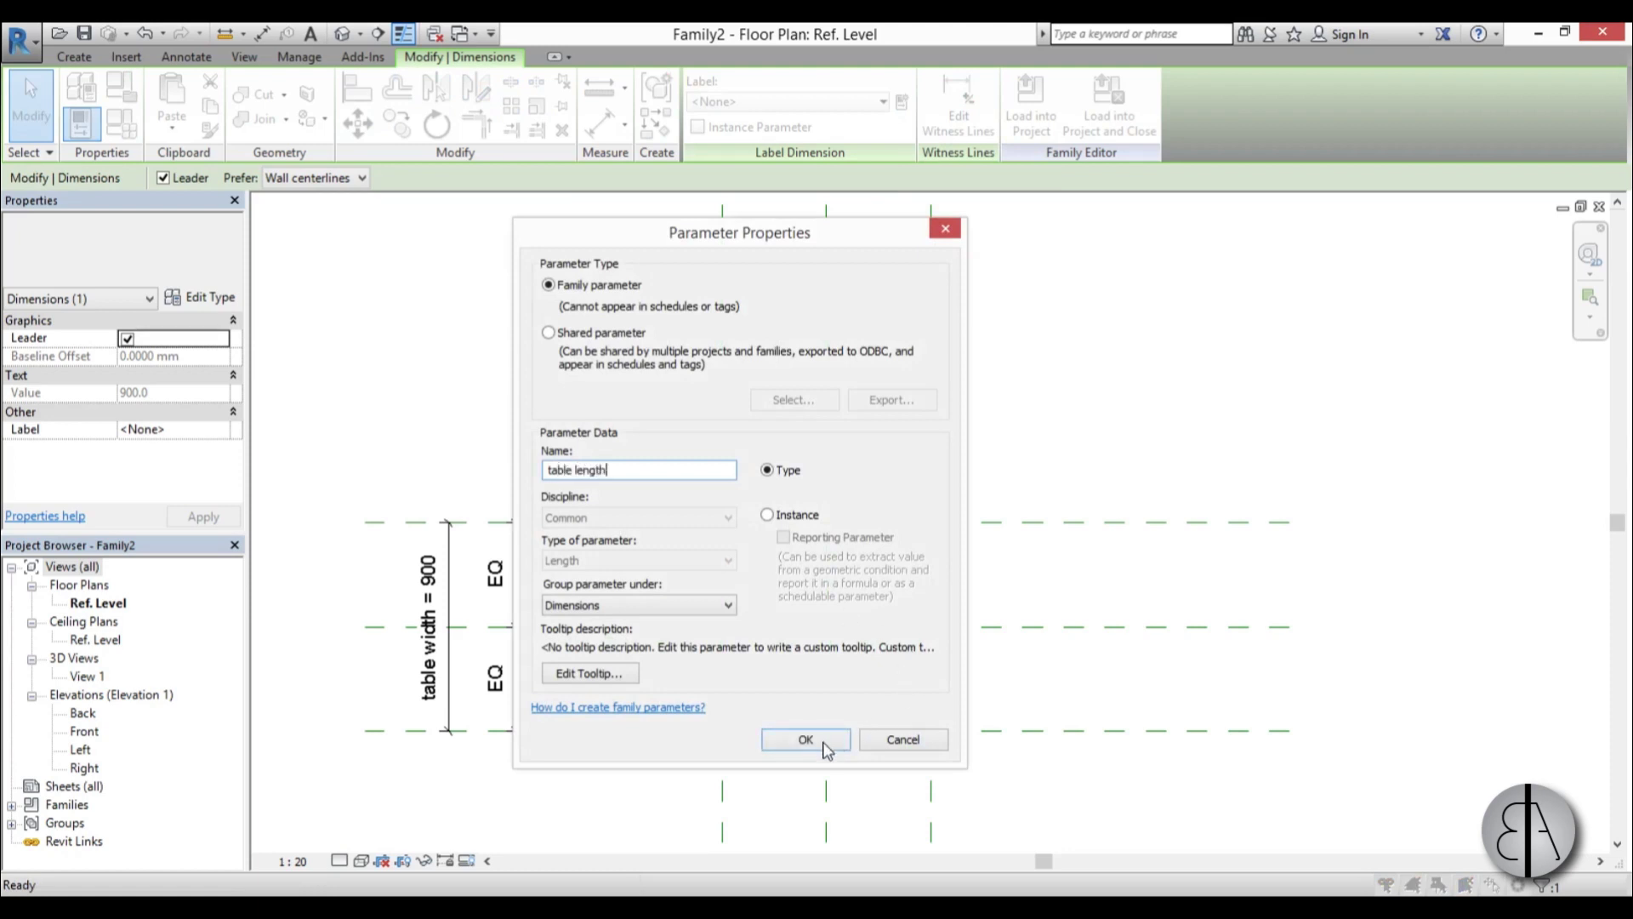
left_click(805, 739)
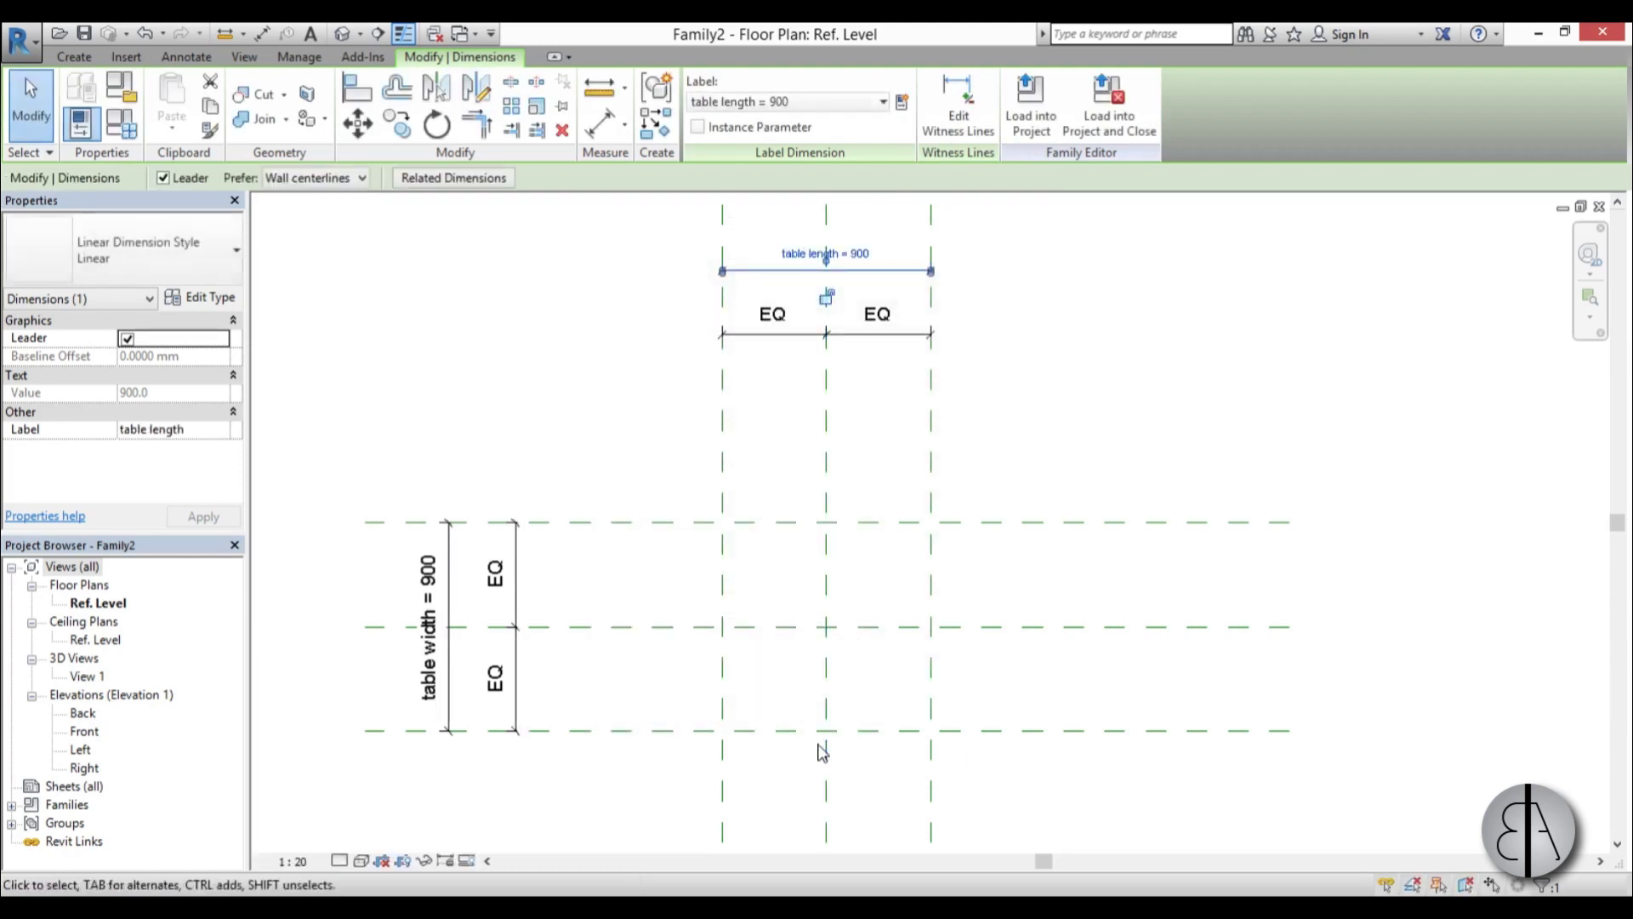
left_click(1064, 464)
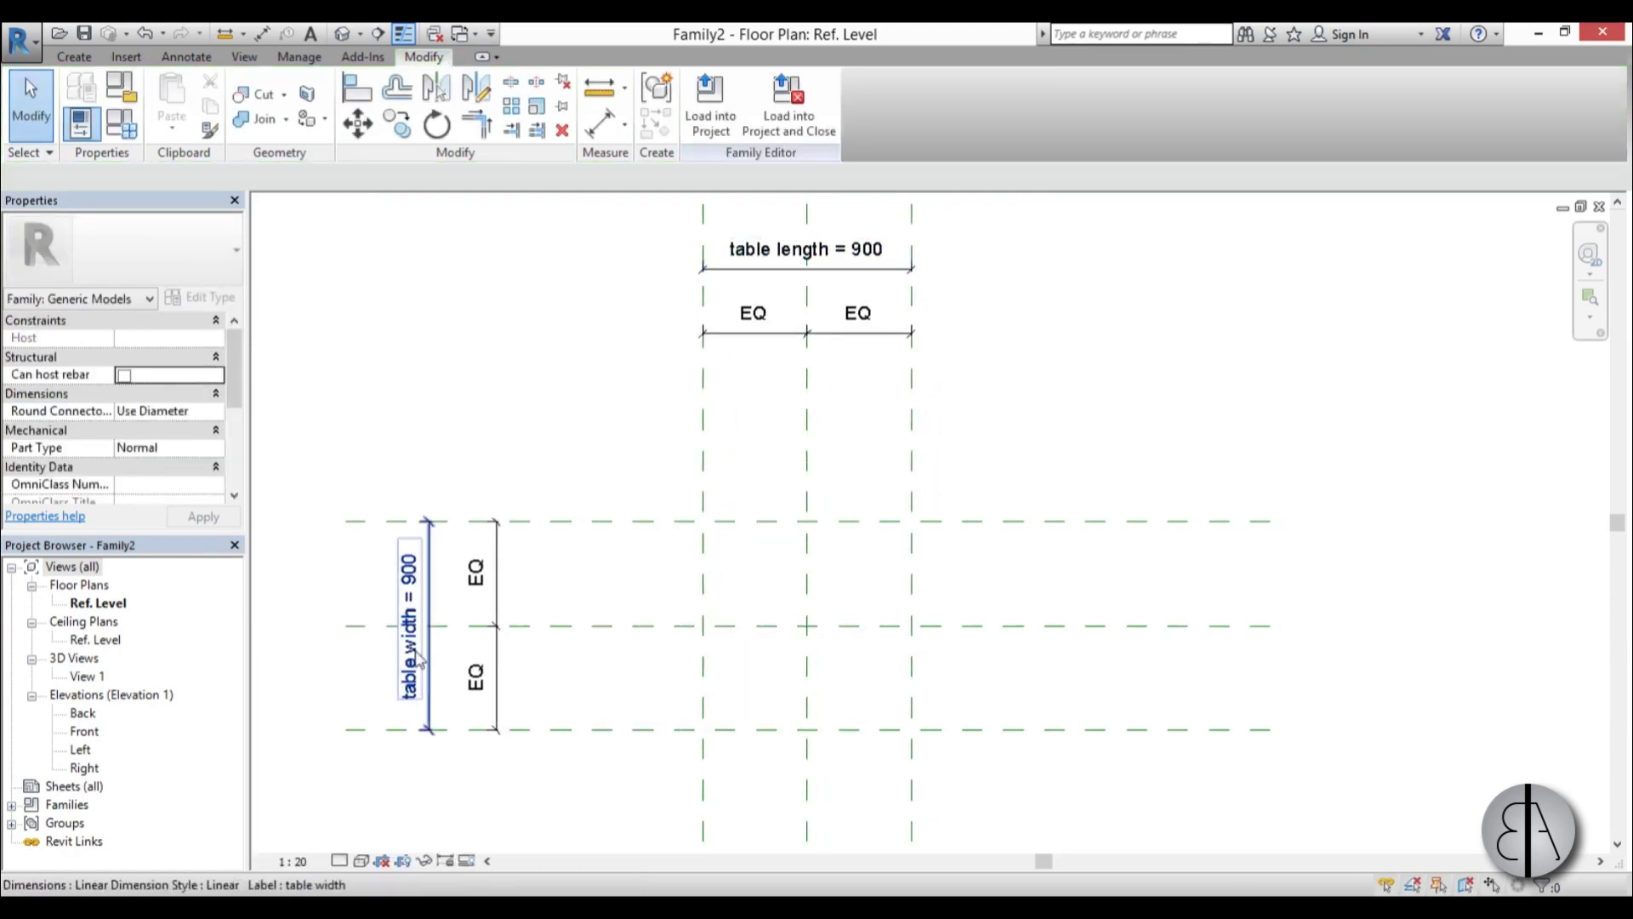
Open the Front elevation and fit all of its contents in the view
middle_click_drag(779, 516, 691, 512)
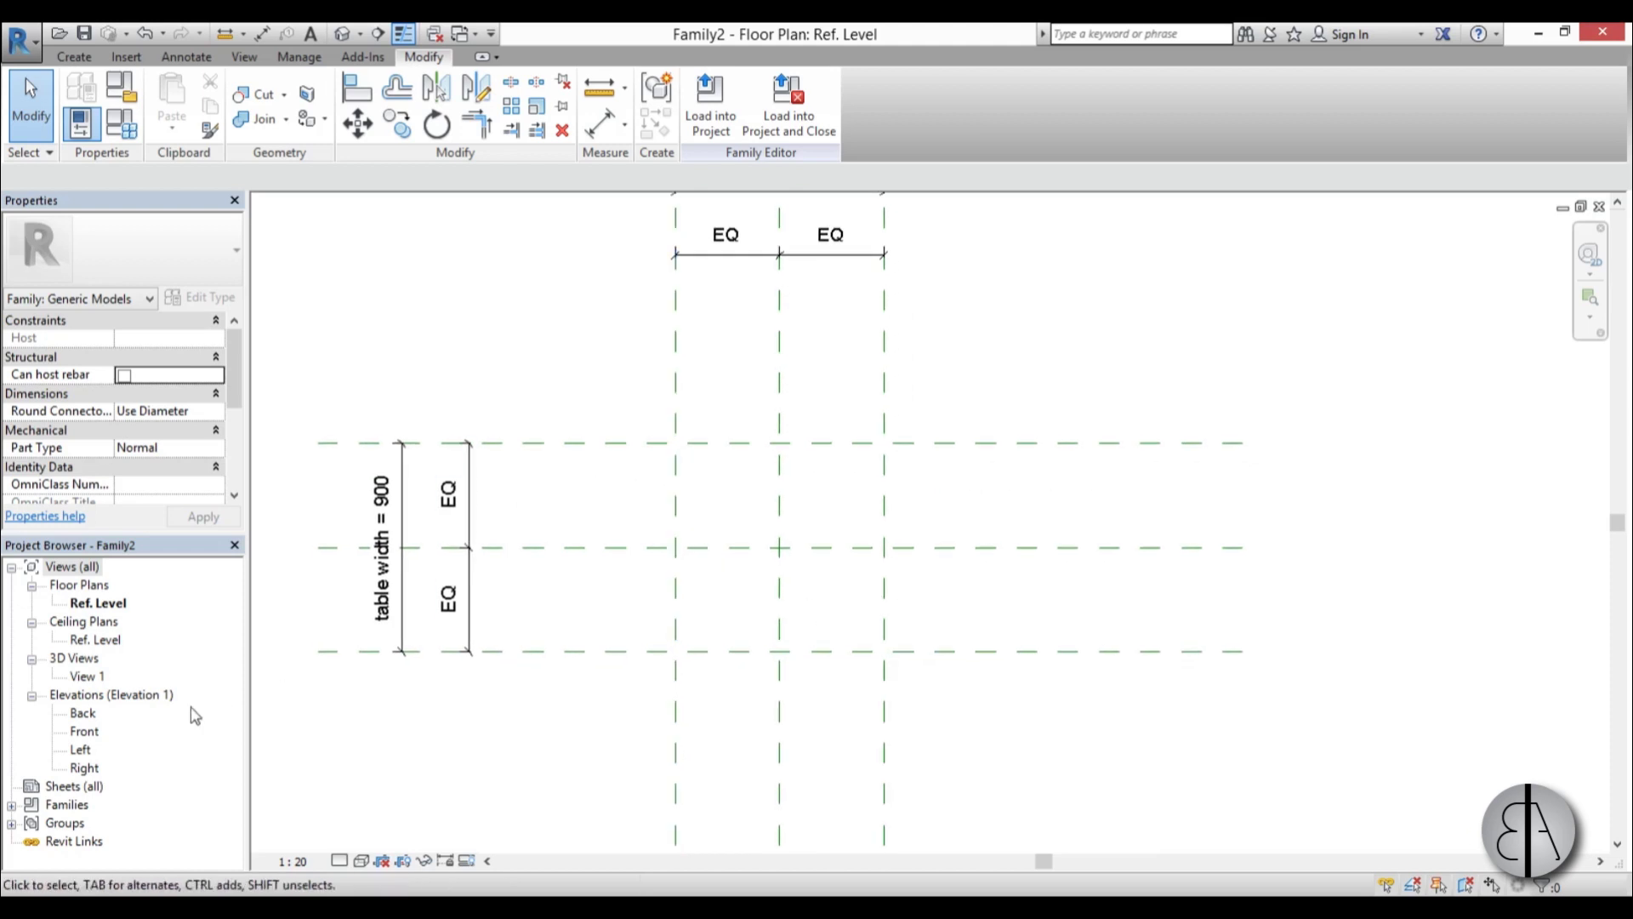
double_click(85, 735)
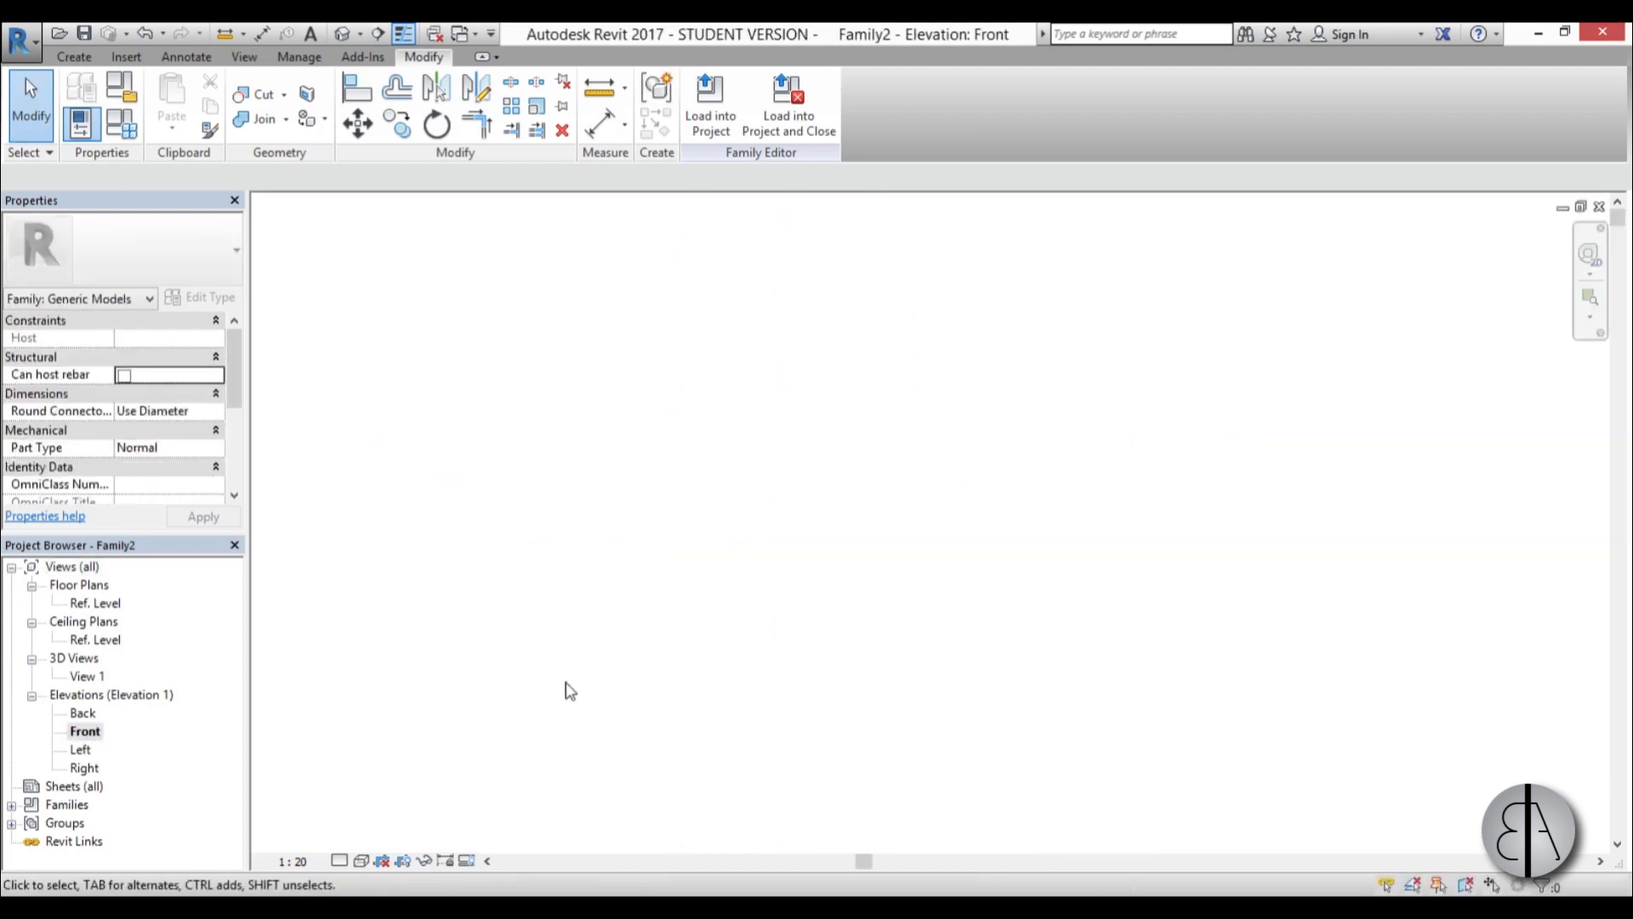
key("z")
key("a")
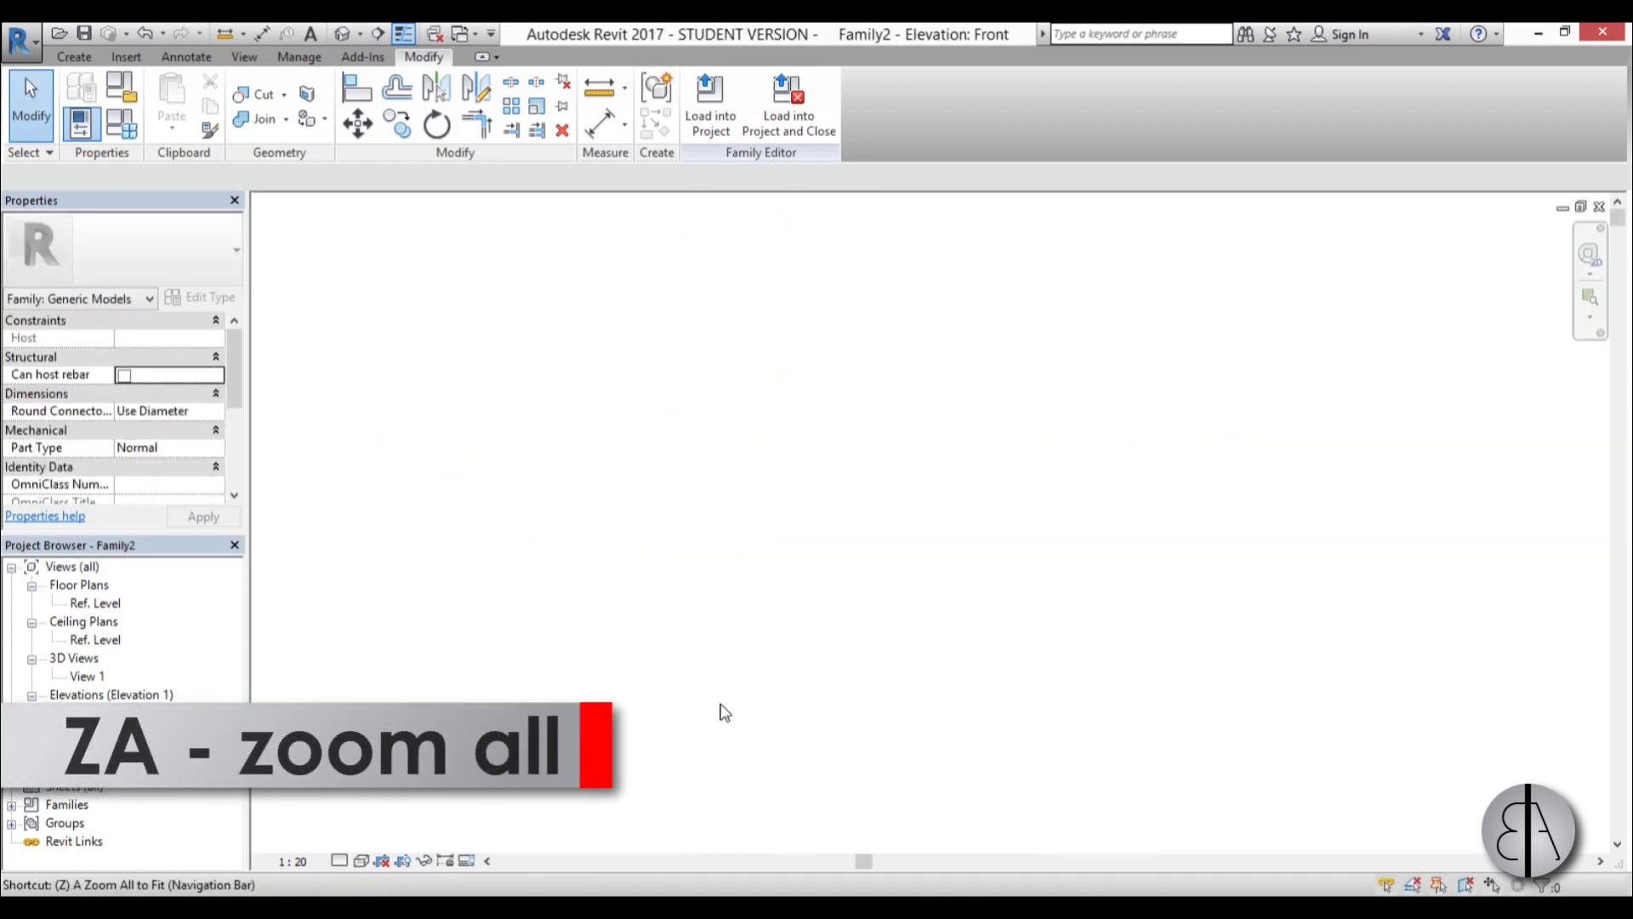
middle_click_drag(1064, 764, 1040, 722)
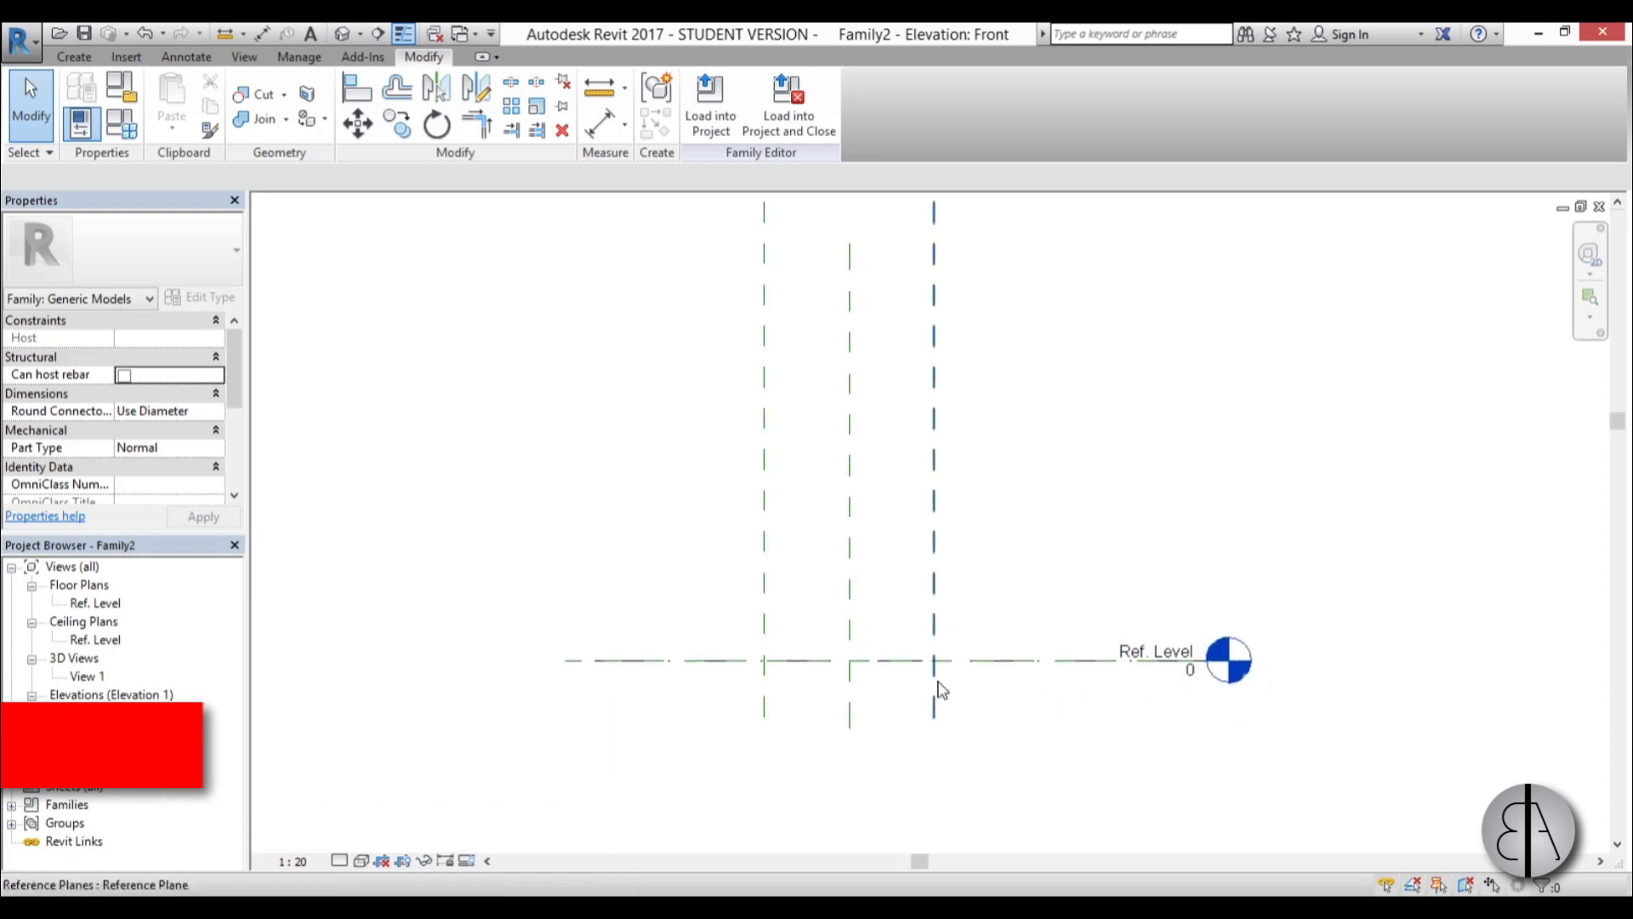
Draw a horizontal reference plane across the three vertical planes, about 639 mm above Ref. Level
left_click(848, 620)
middle_click_drag(889, 607, 876, 637)
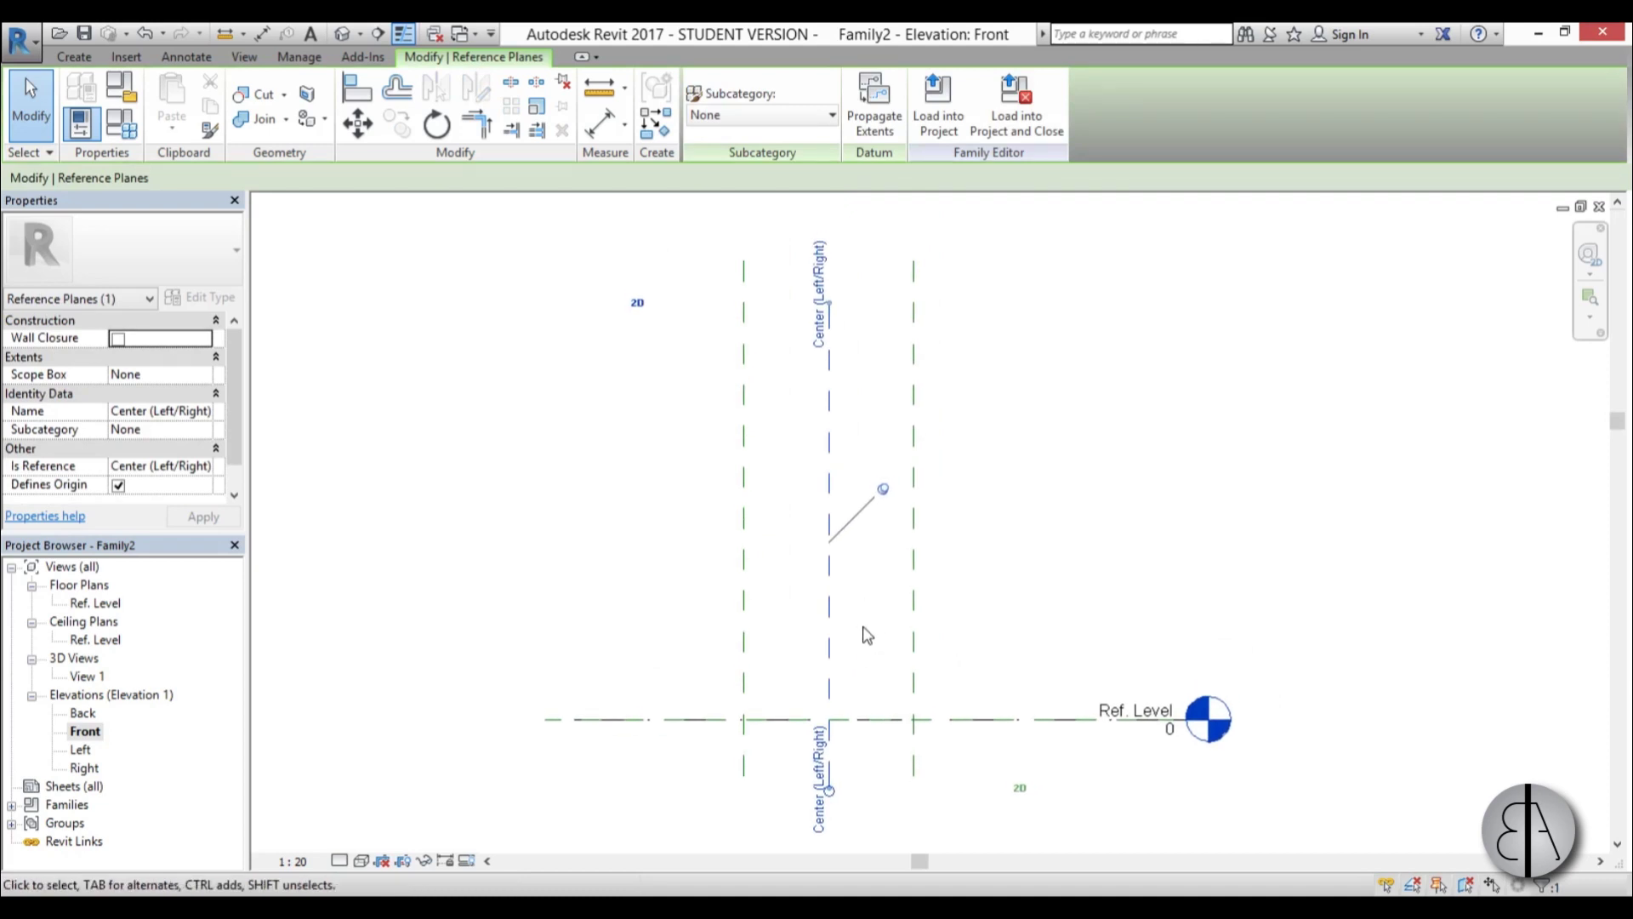
key("r")
key("p")
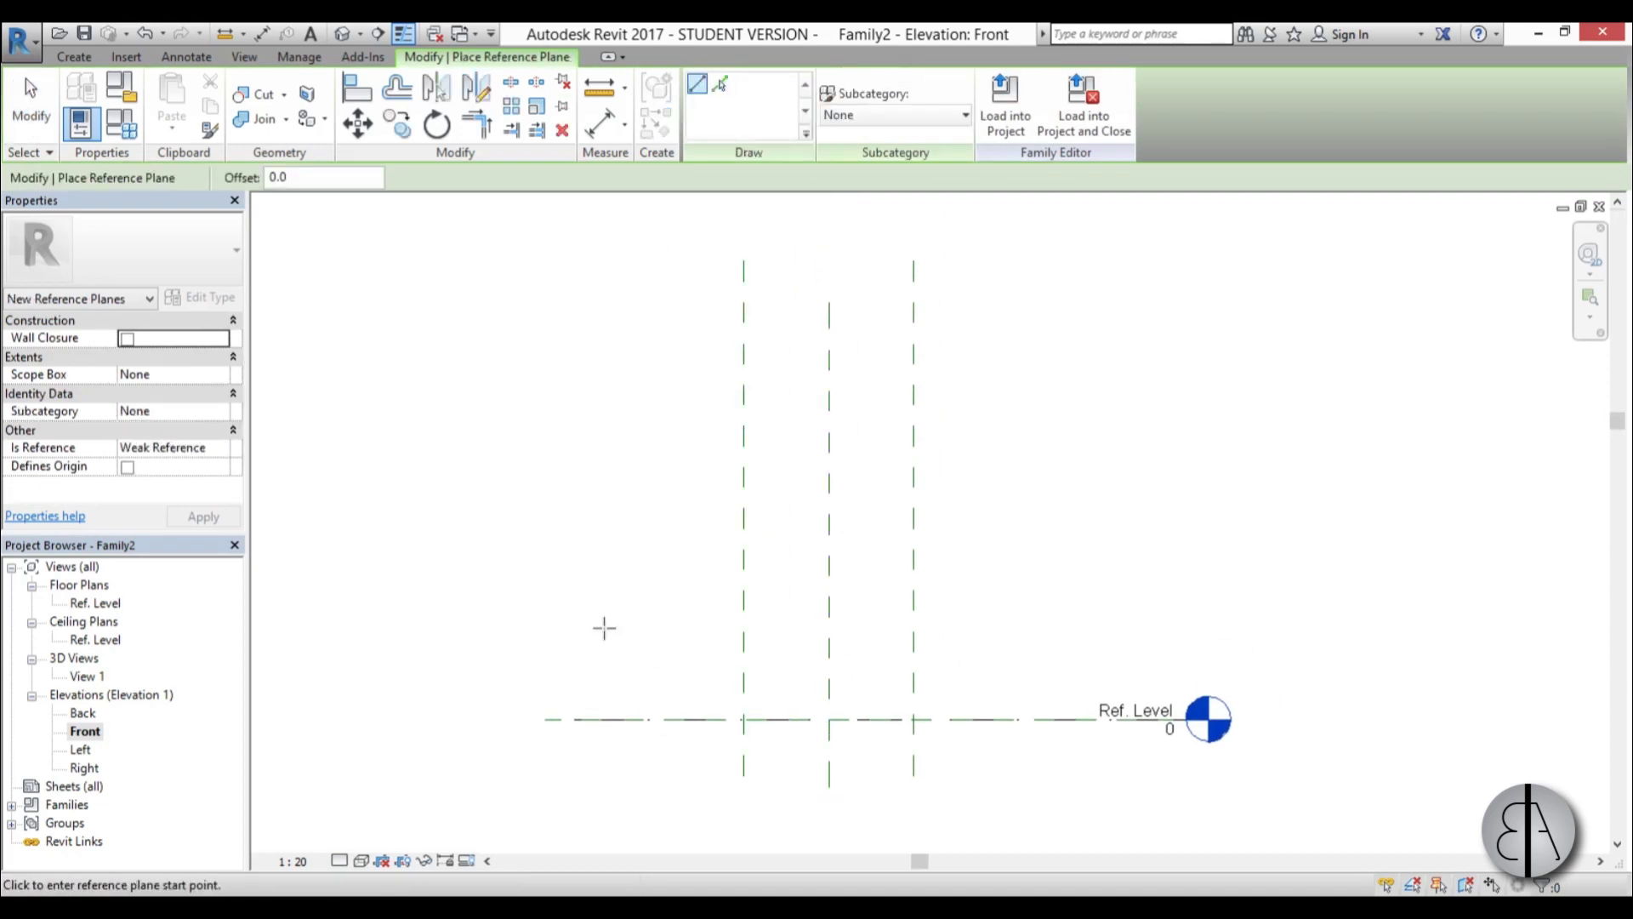
left_click(567, 598)
left_click(1114, 598)
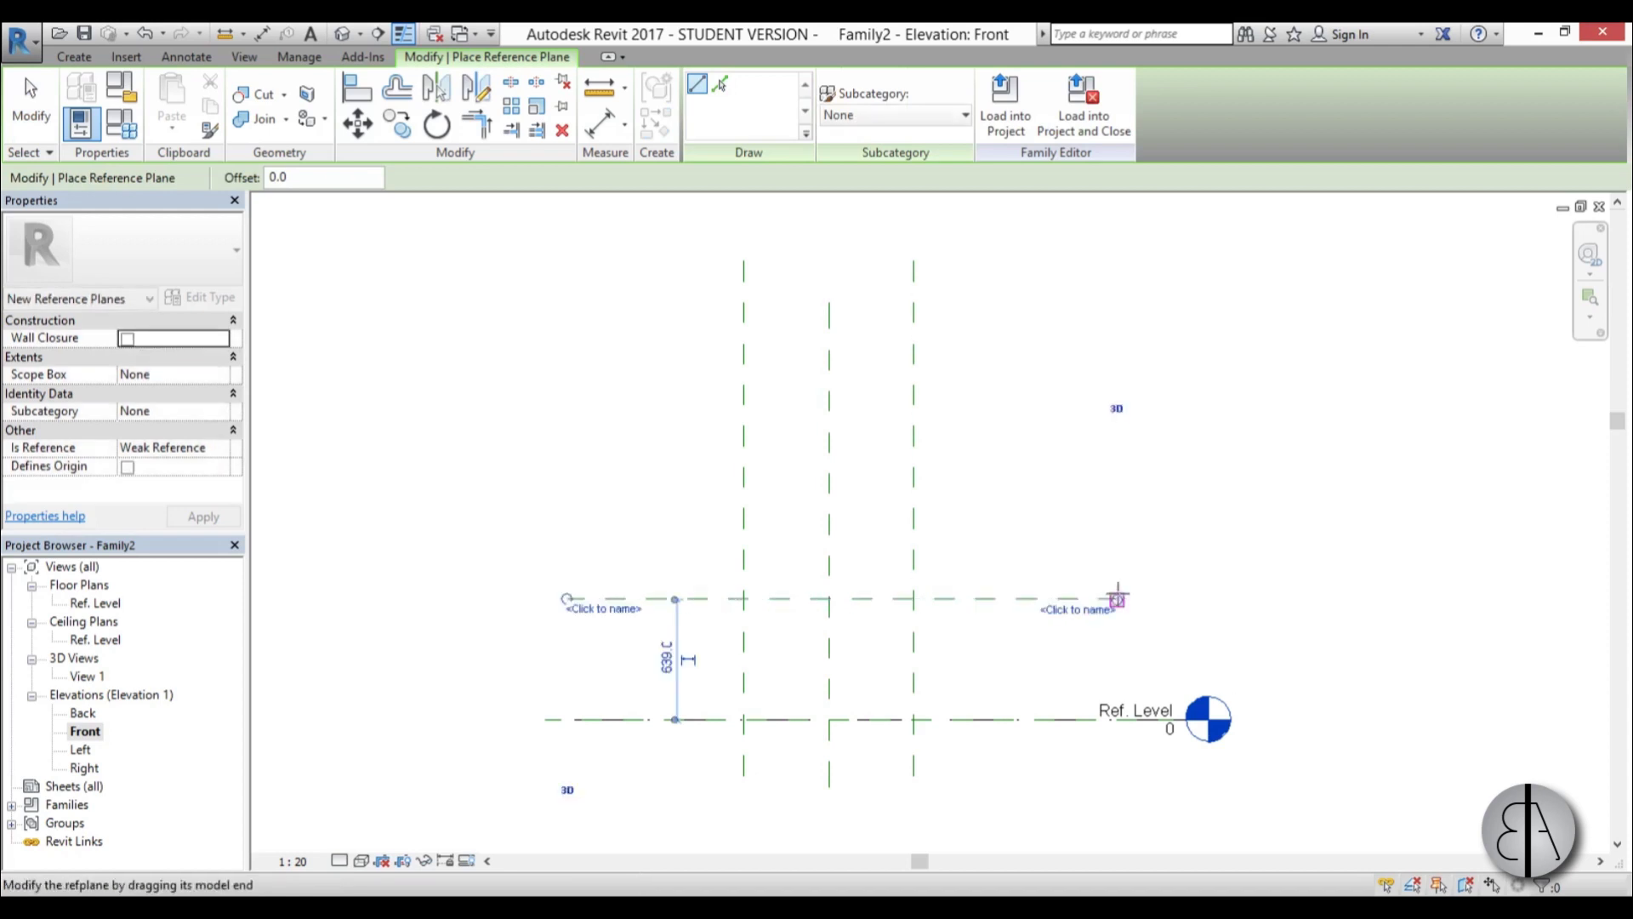
key("Escape")
Set the new horizontal reference plane's height above Ref. Level to 900 mm
left_click(980, 598)
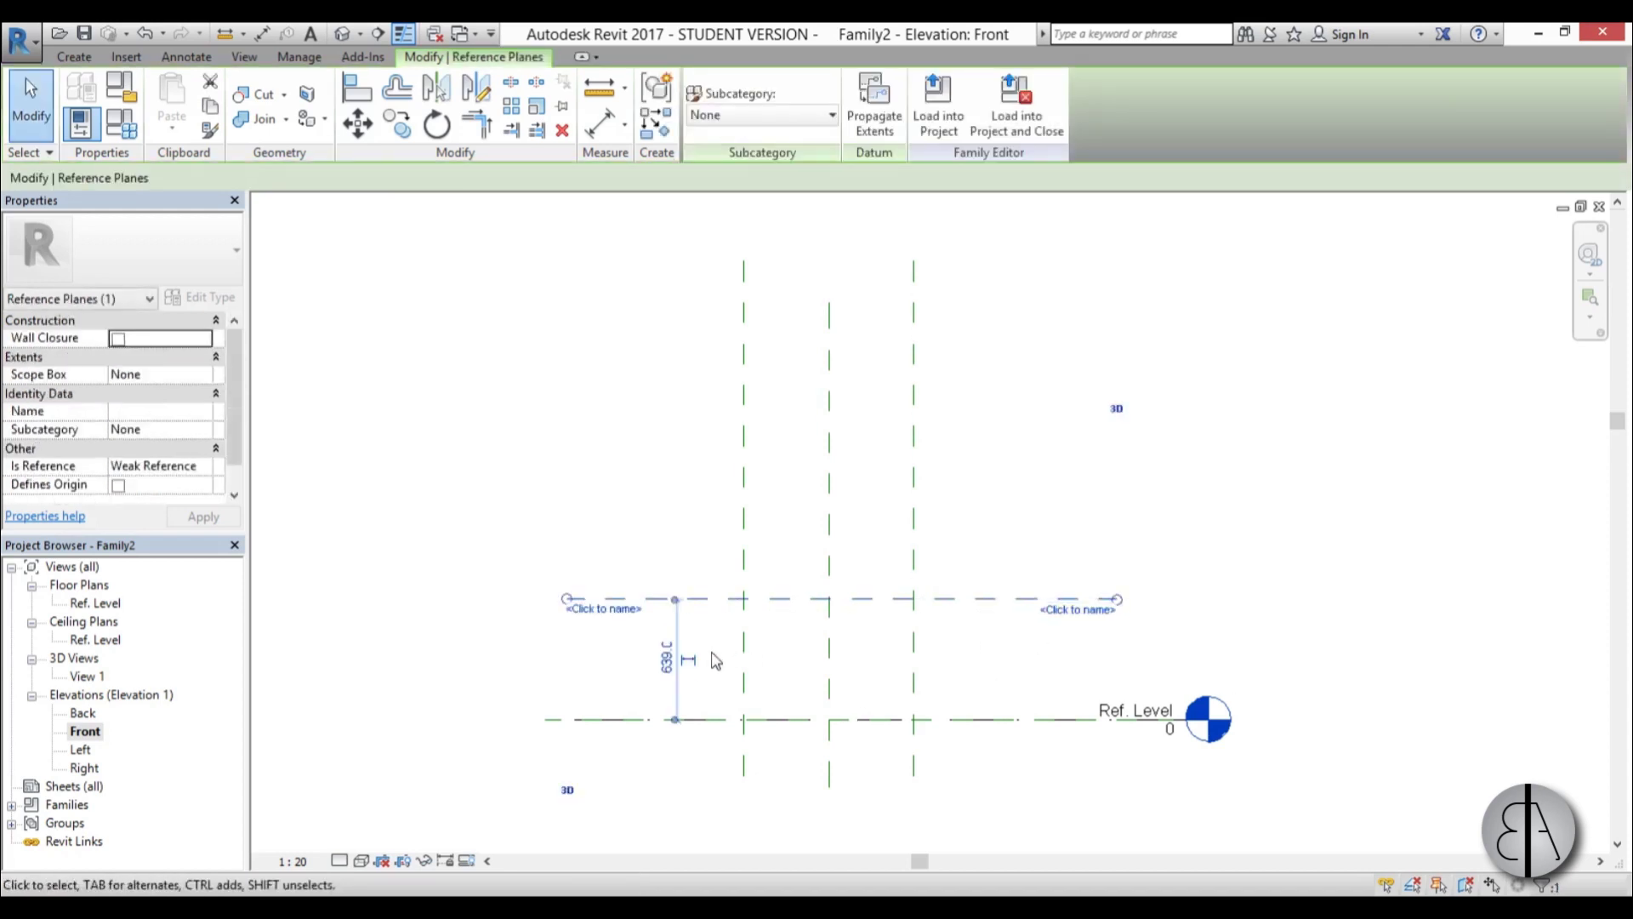
left_click(668, 660)
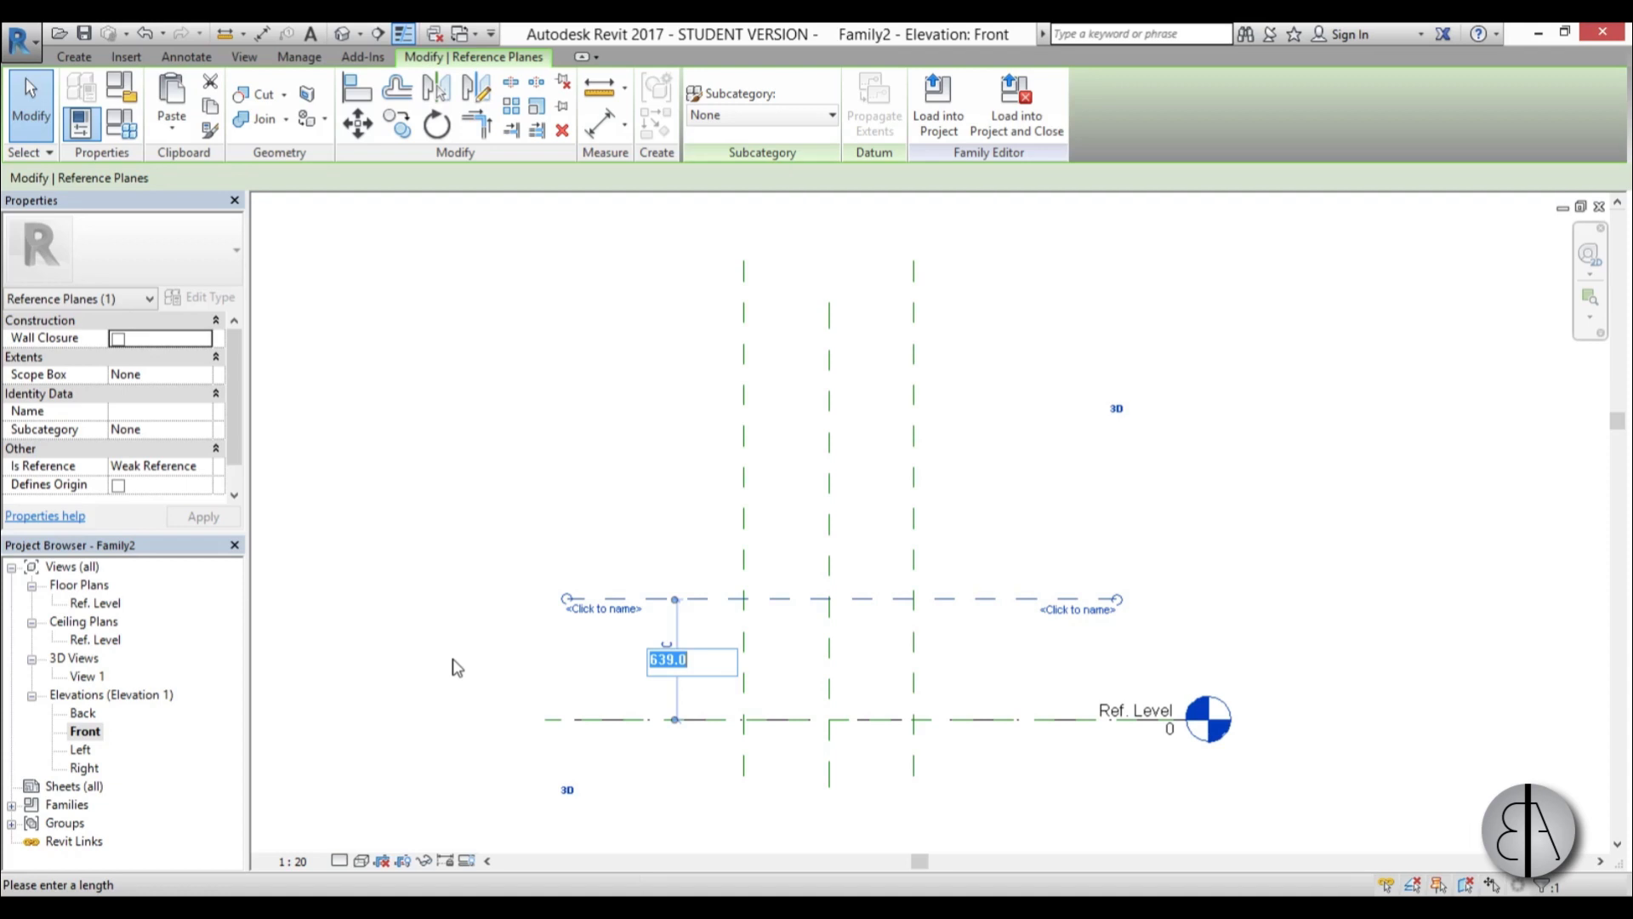
type("900")
key("Return")
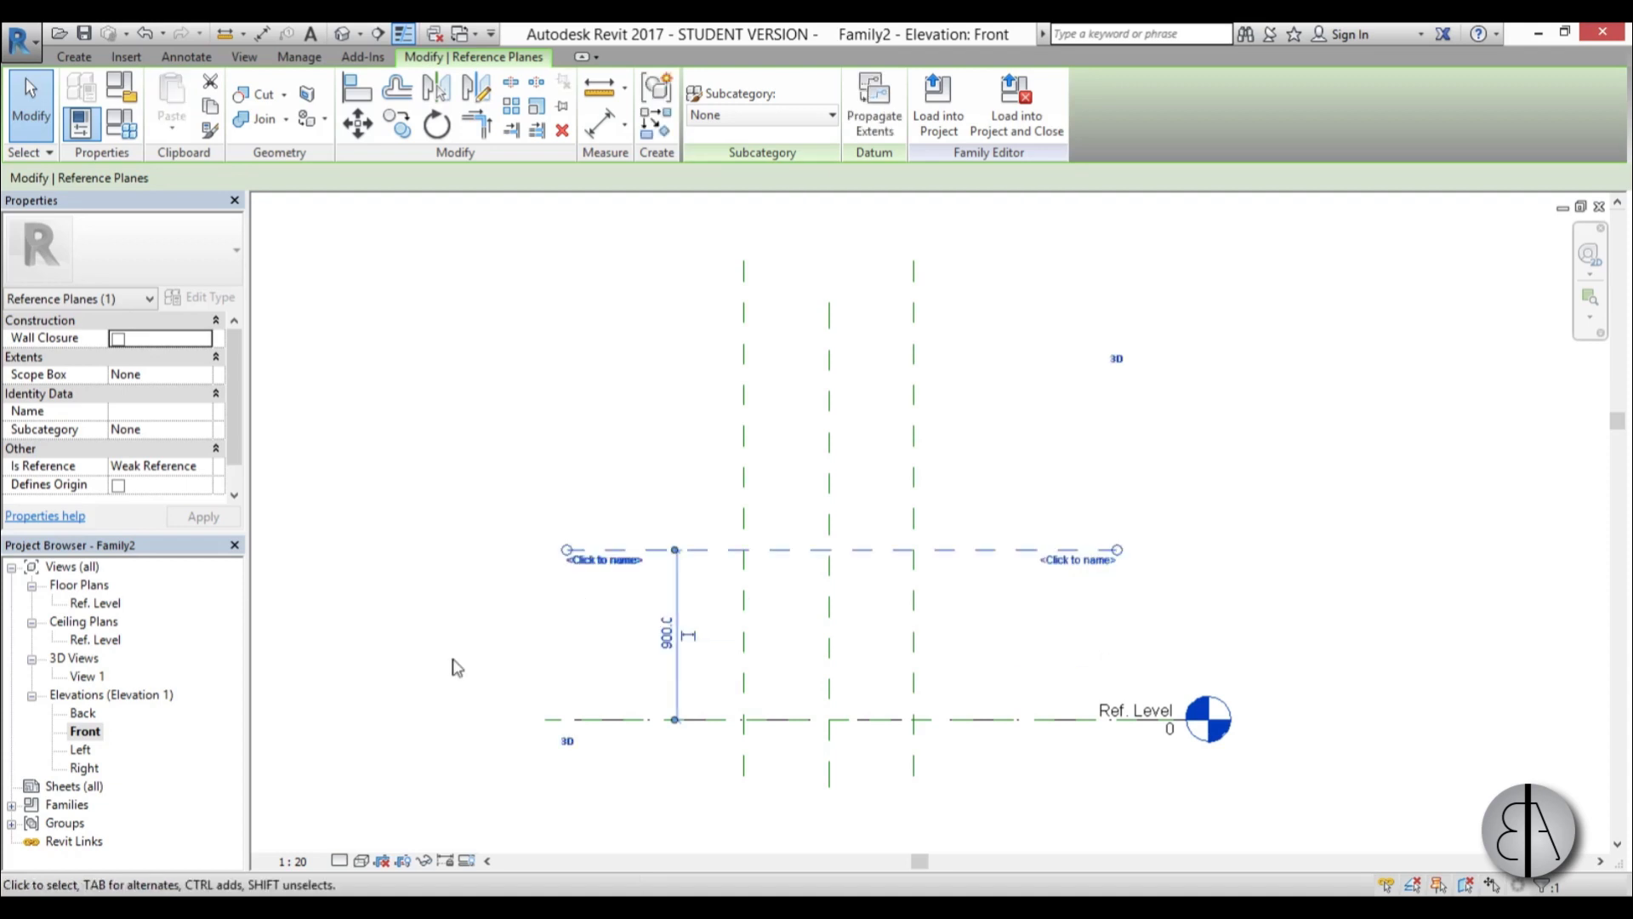
left_click(583, 666)
middle_click_drag(1045, 664, 1006, 659)
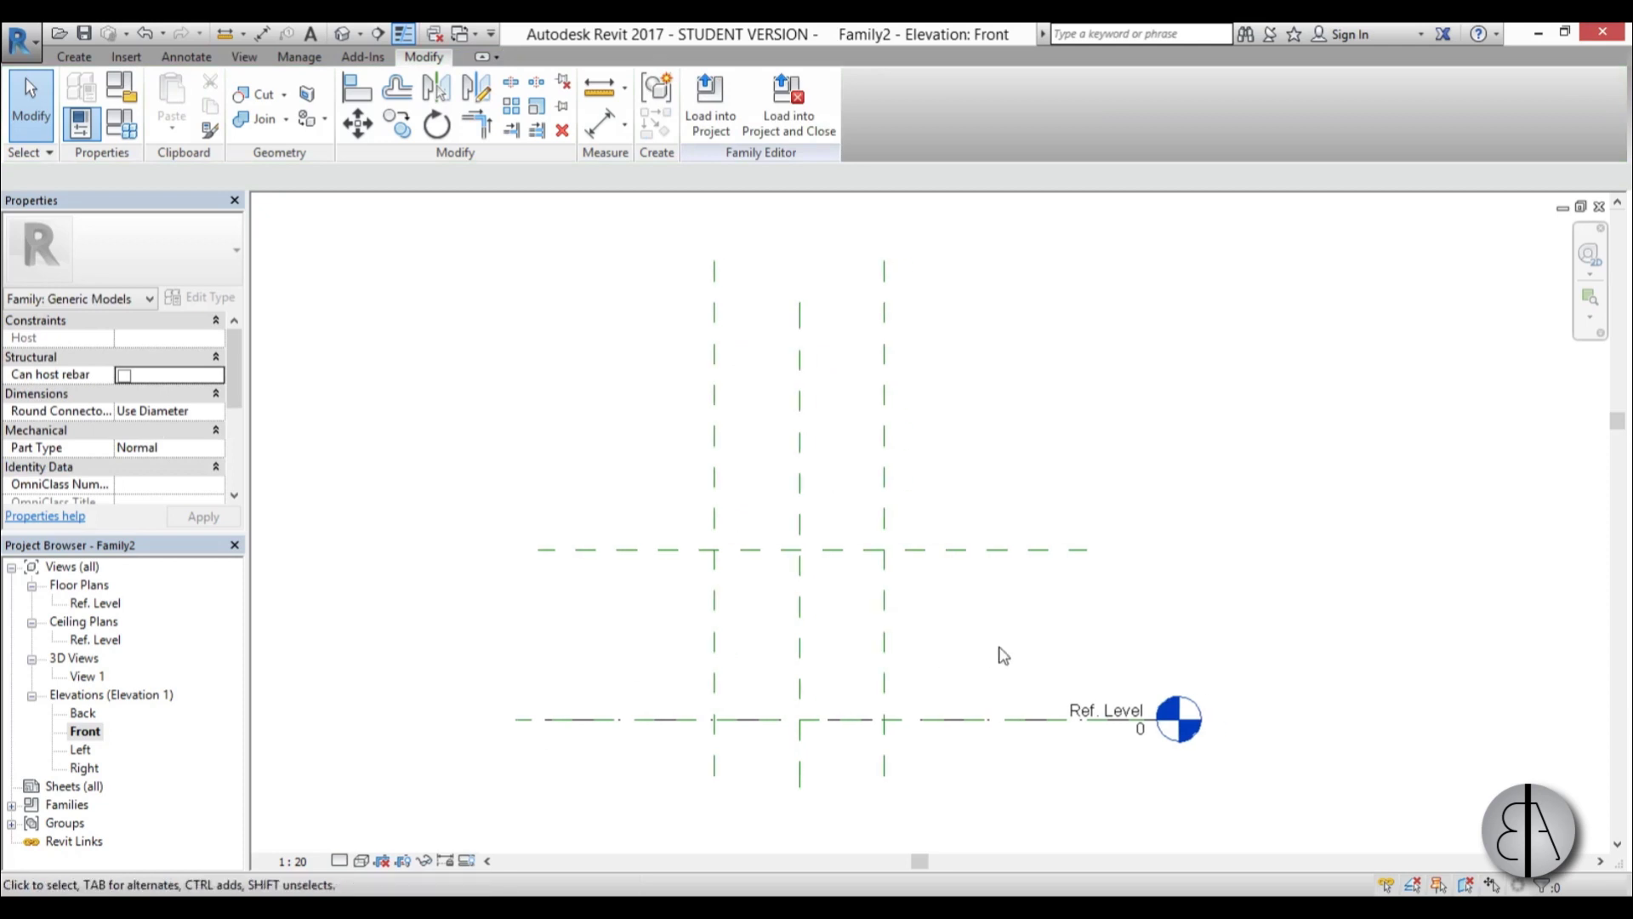
Set the horizontal reference plane's height above Ref. Level to 700 mm
left_click(992, 550)
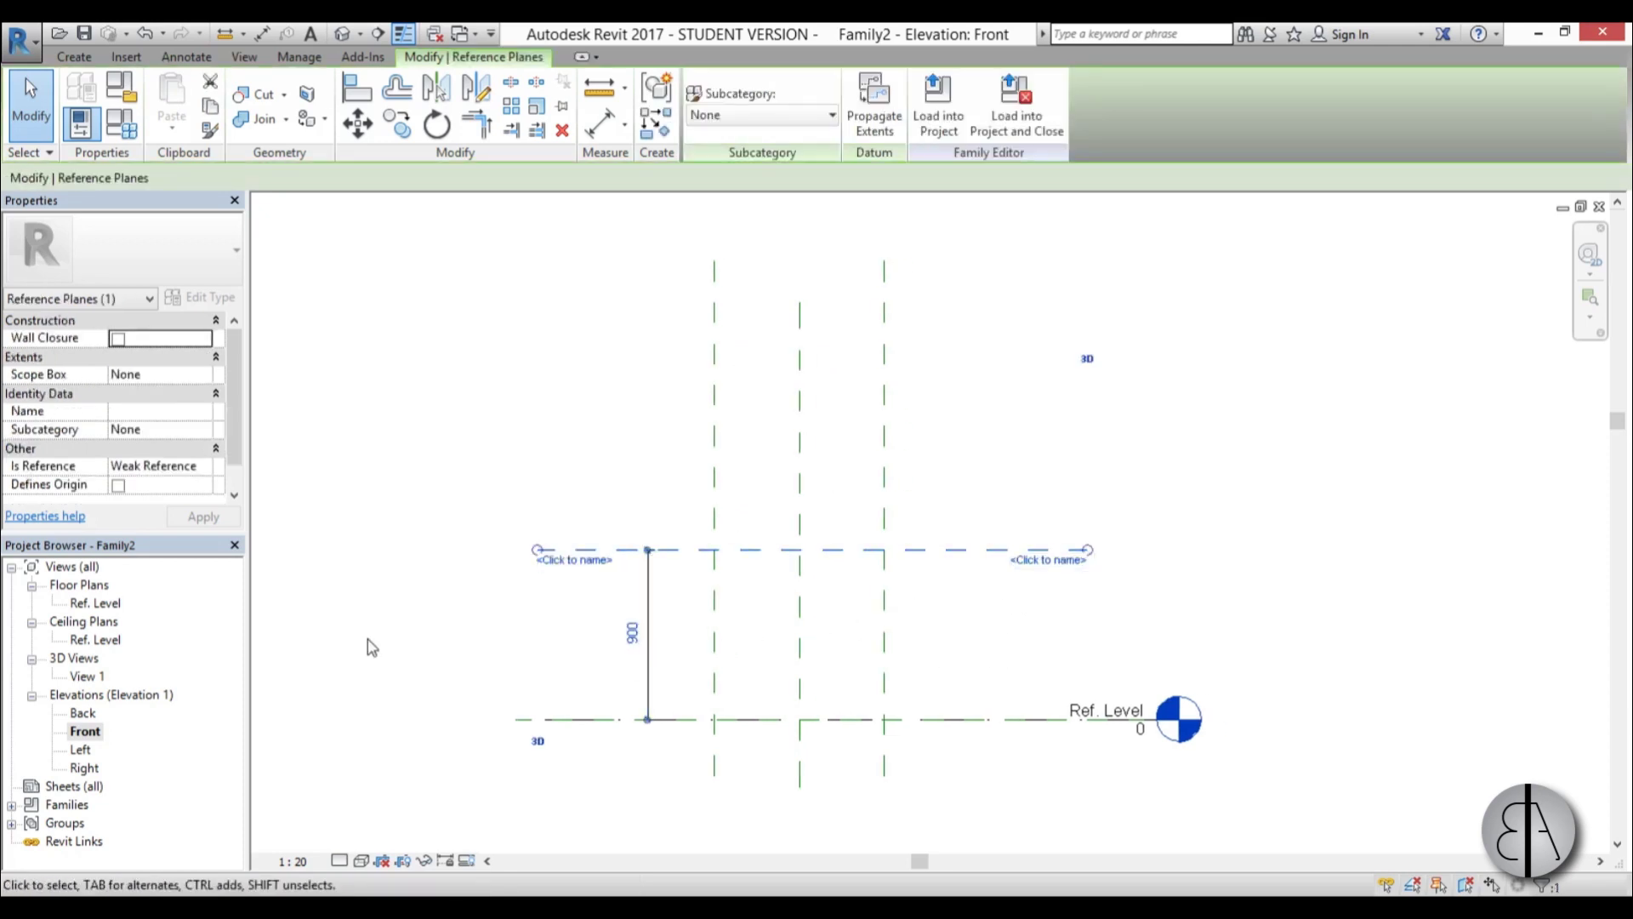
left_click(633, 634)
type("700")
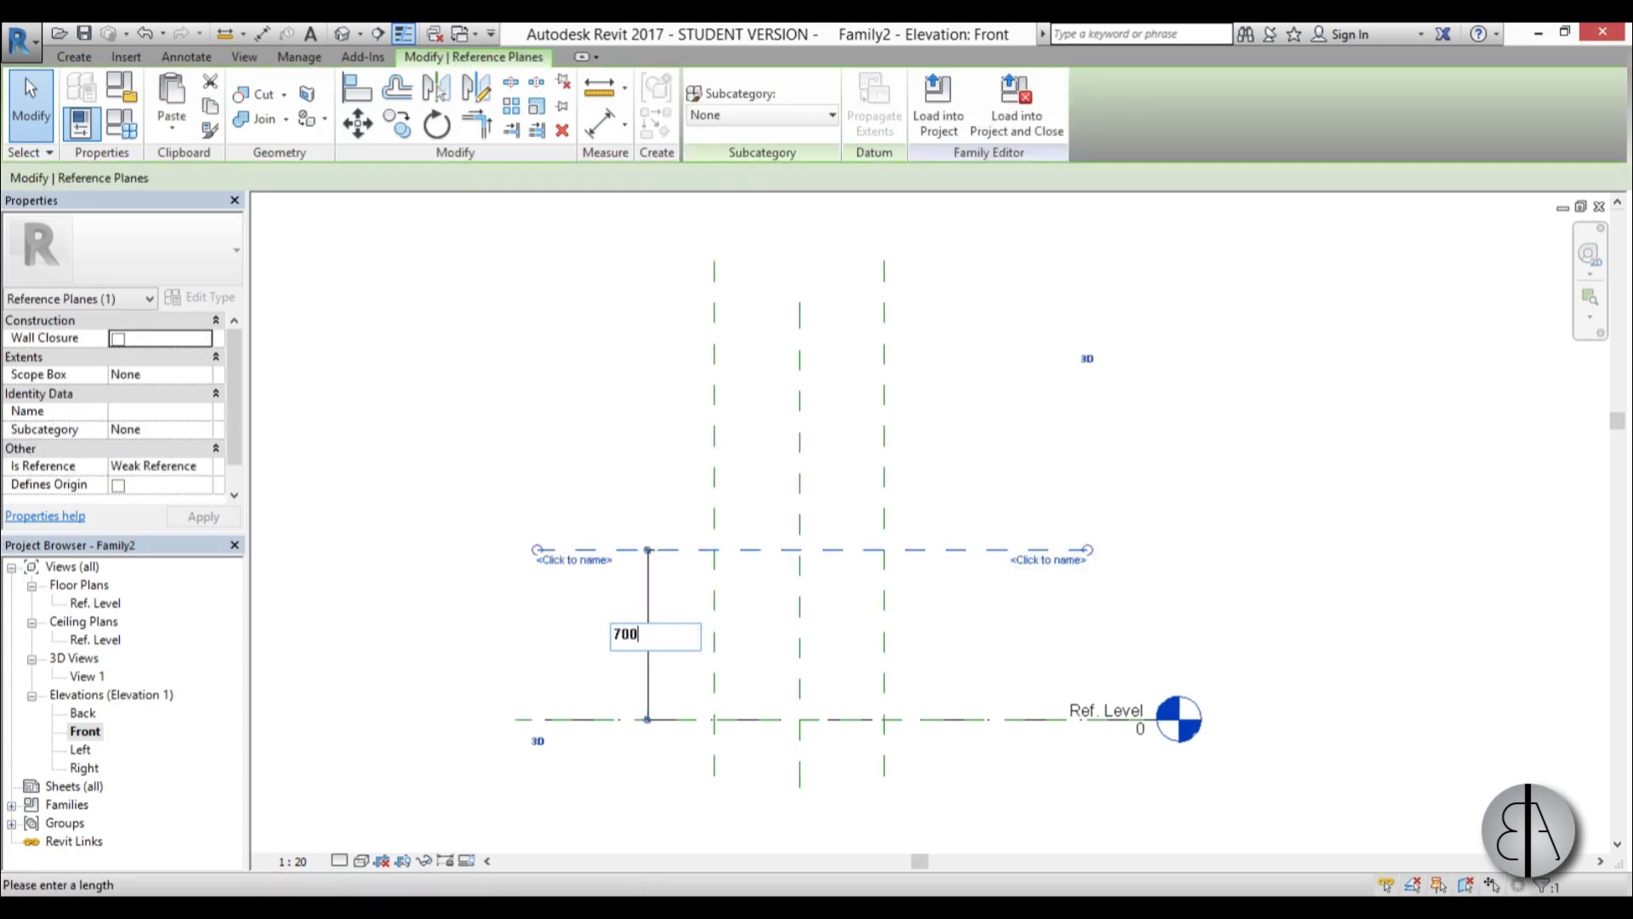
key("Return")
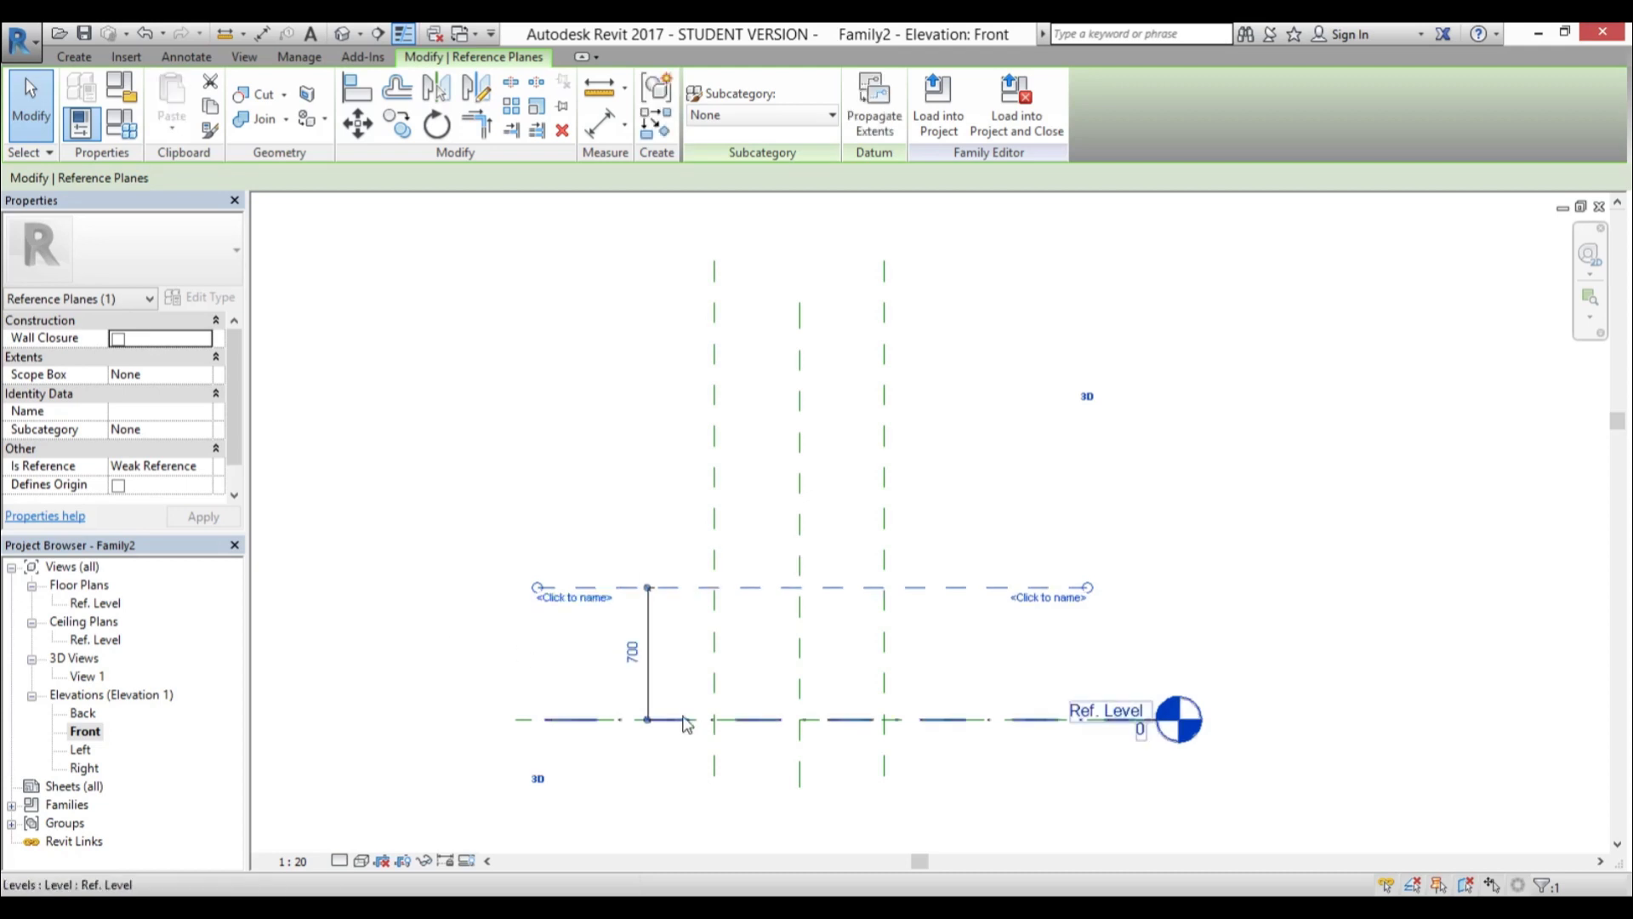
Make the horizontal plane's height dimension permanent, placed clear of the vertical planes, and label it with a new type family parameter named "table hight"
left_click(666, 693)
left_click_drag(651, 693, 568, 693)
left_click(660, 689)
left_click(572, 680)
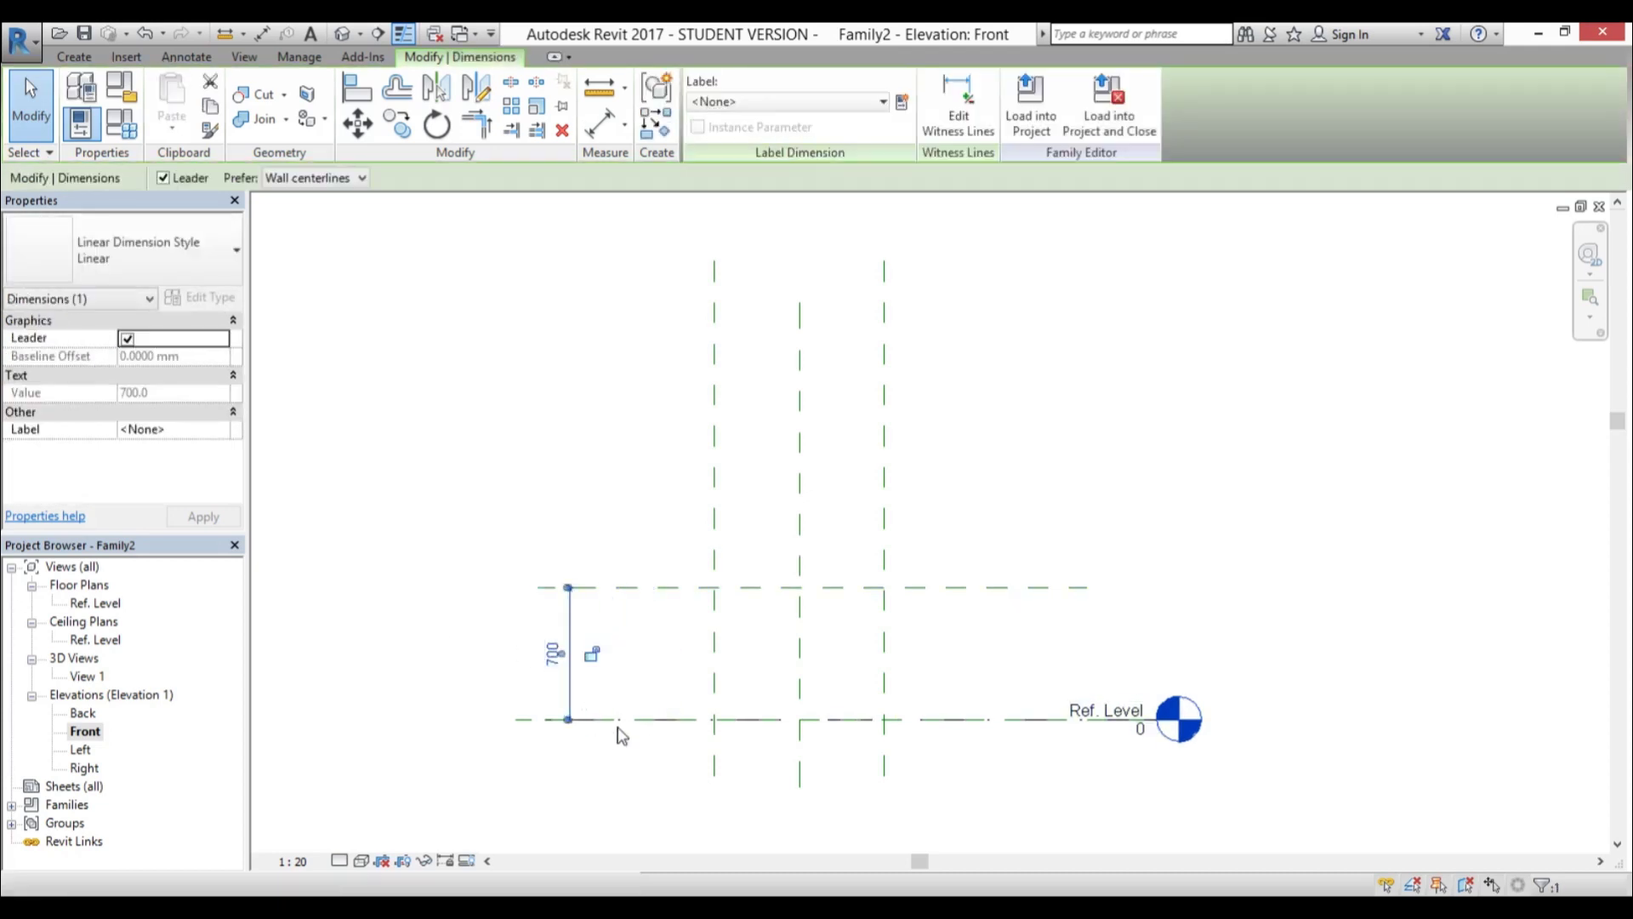
left_click(903, 103)
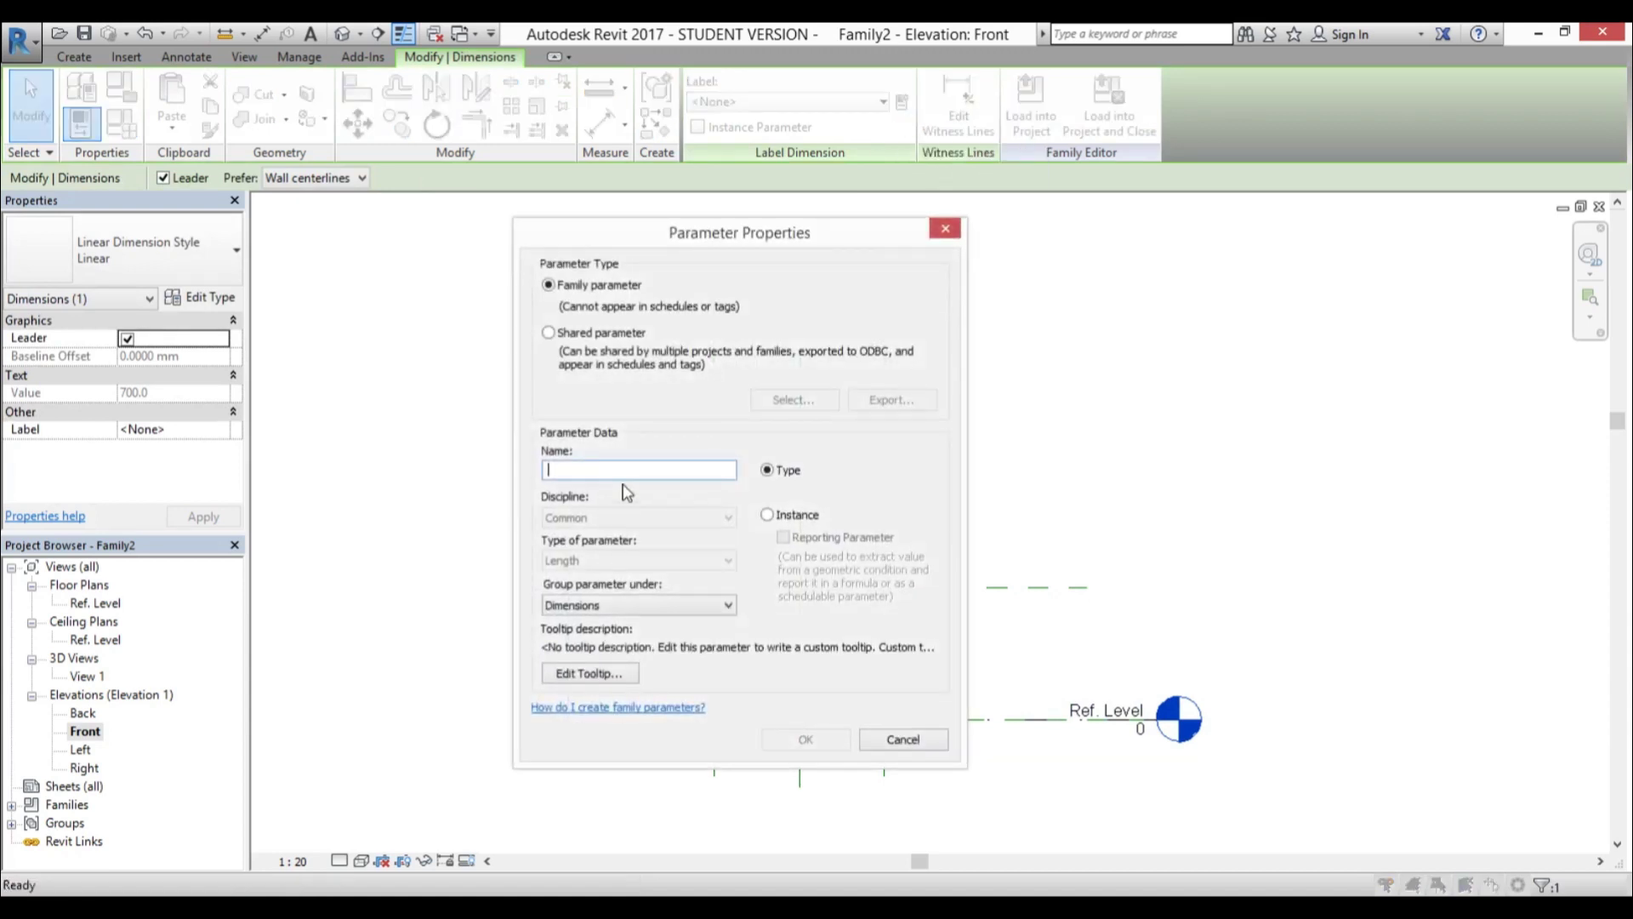
type("table")
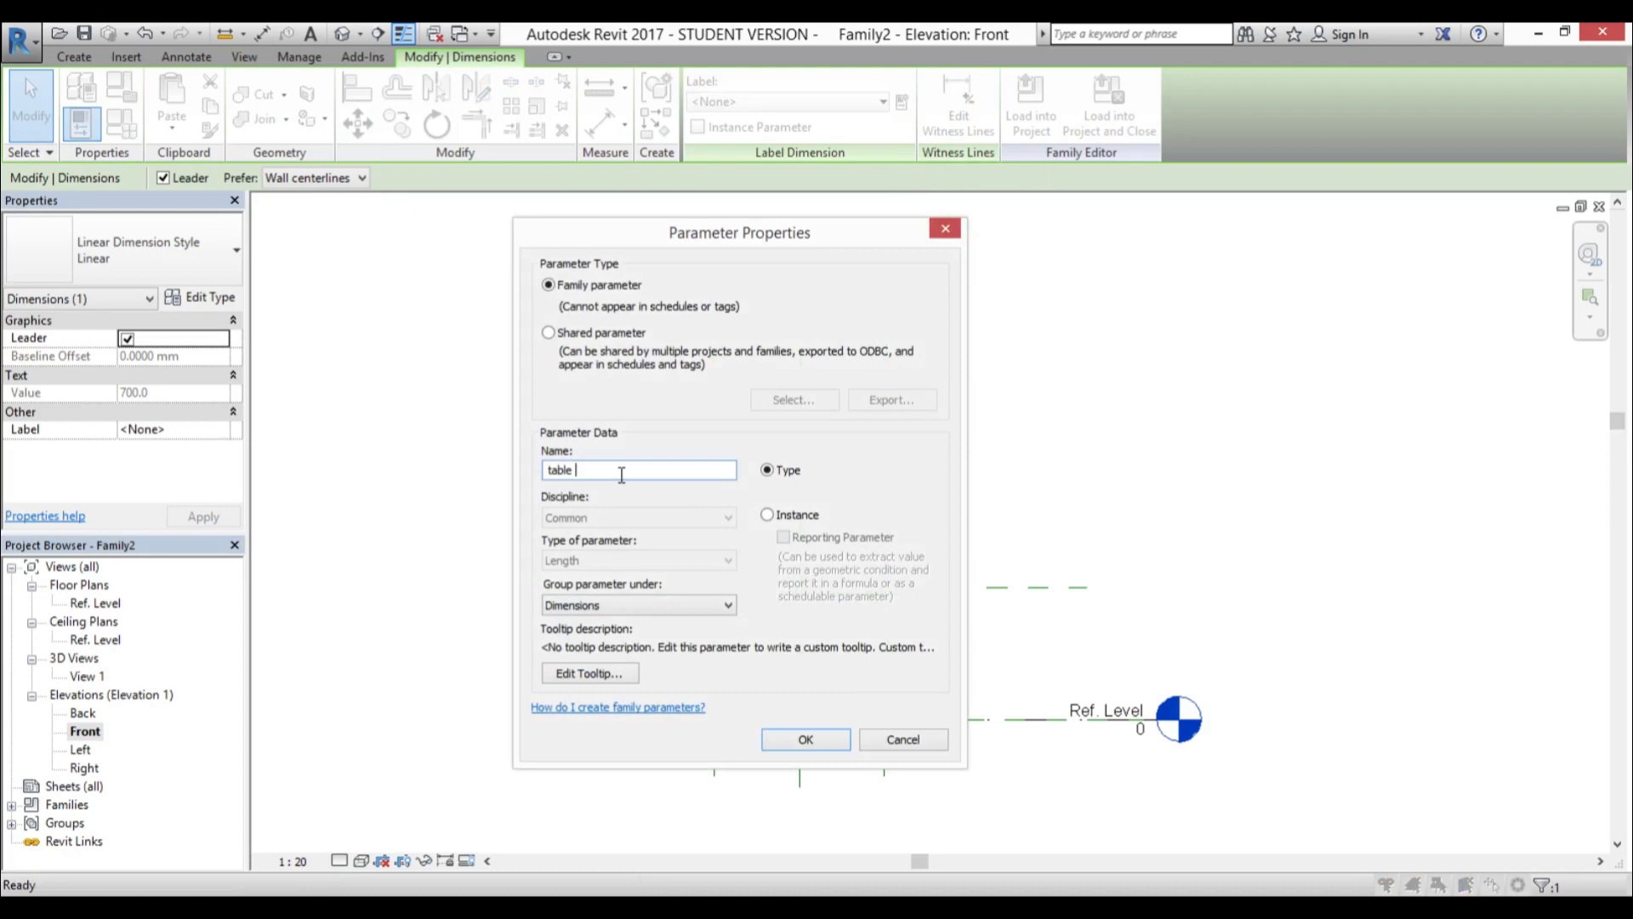
type(" hight")
key("Return")
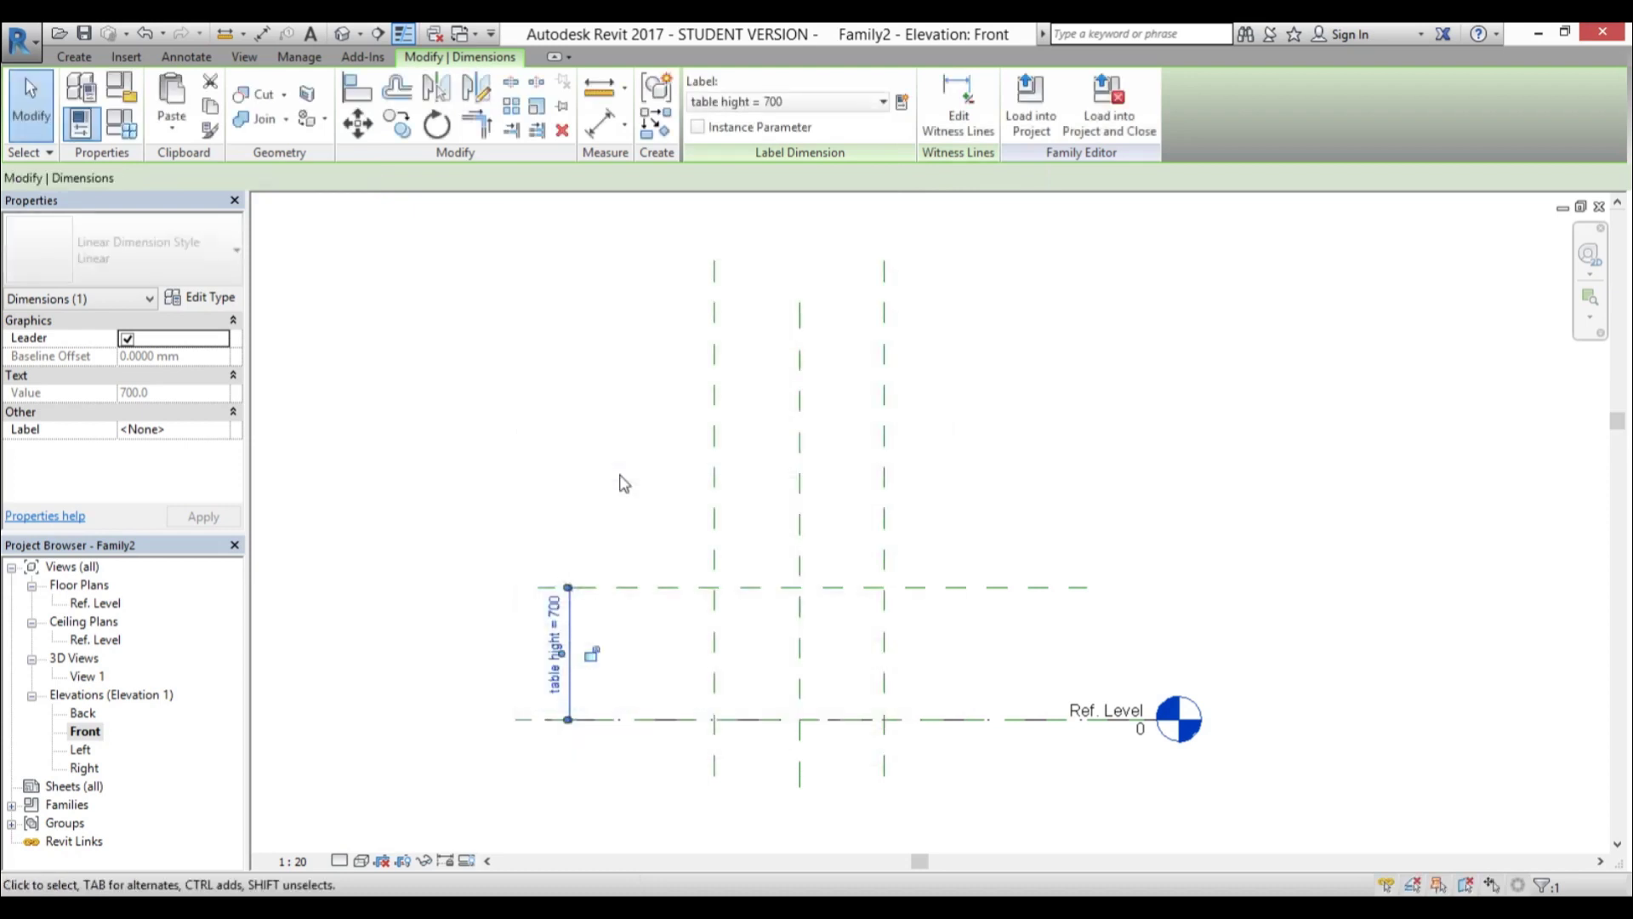
left_click(933, 662)
Name the horizontal reference plane at table height "1"
middle_click_drag(929, 656, 821, 621)
scroll(811, 583, "up", 3)
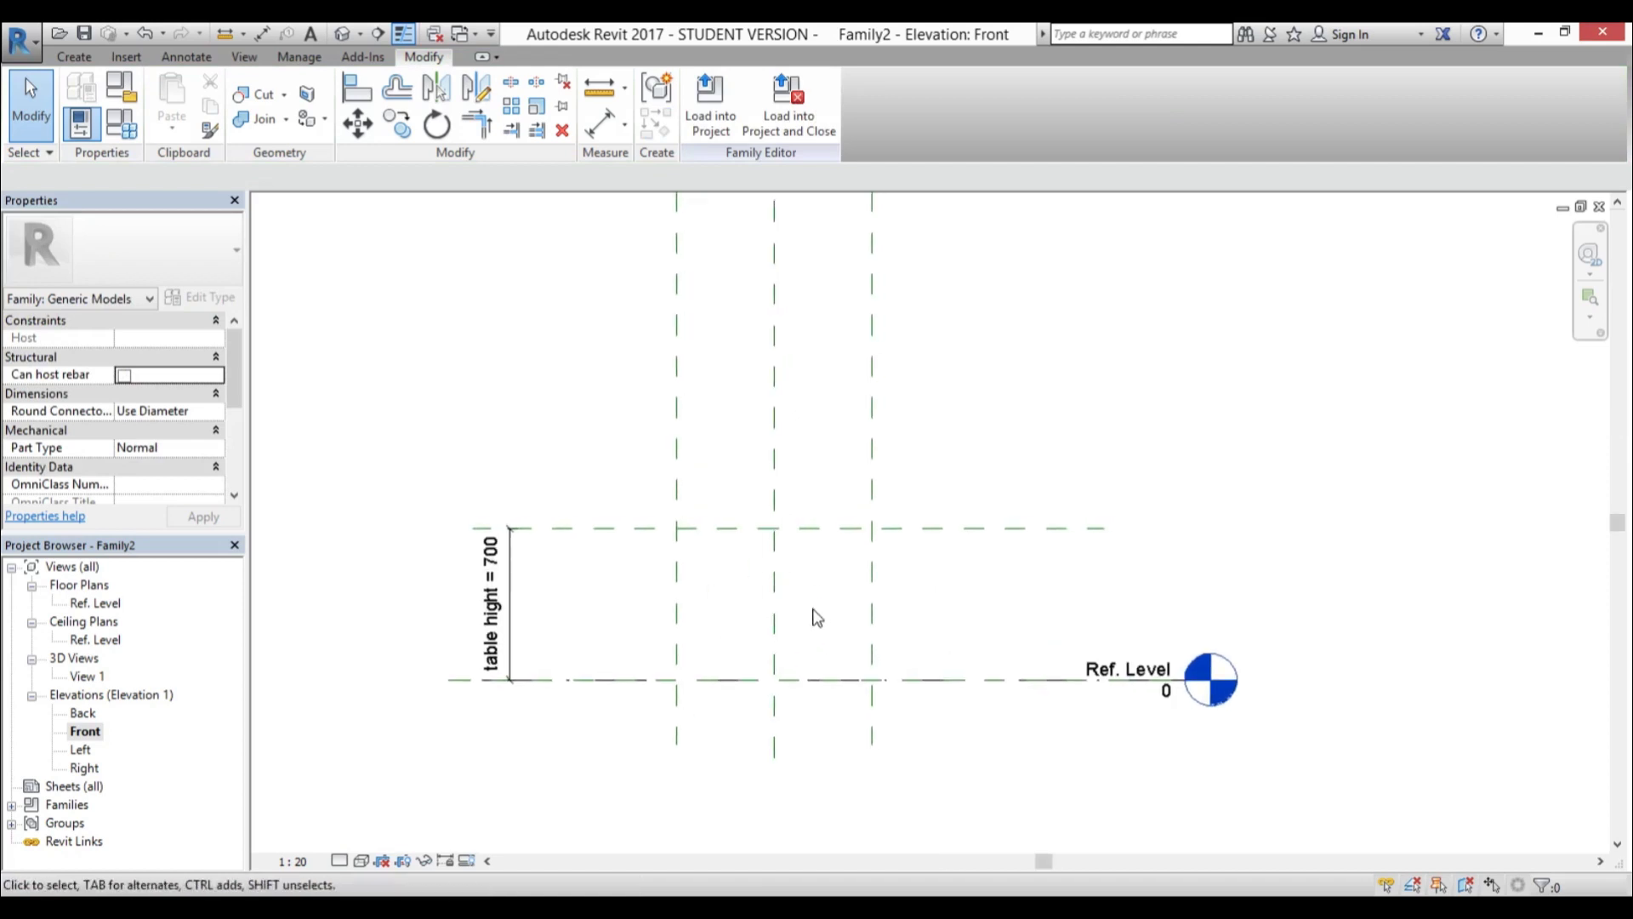
left_click(1059, 529)
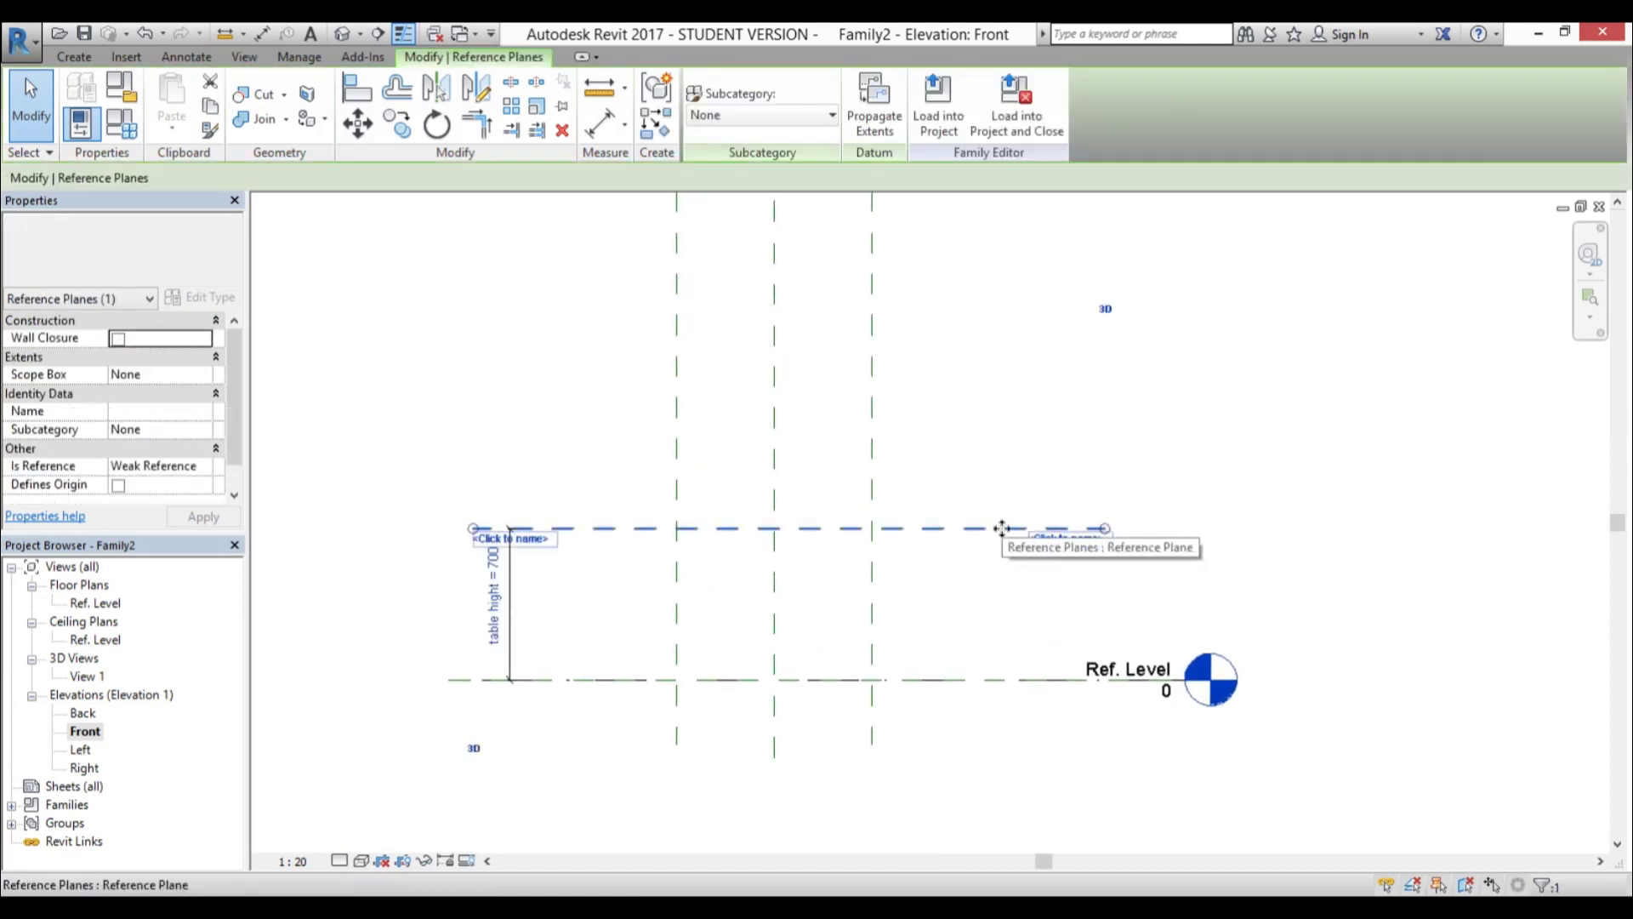
left_click(1061, 538)
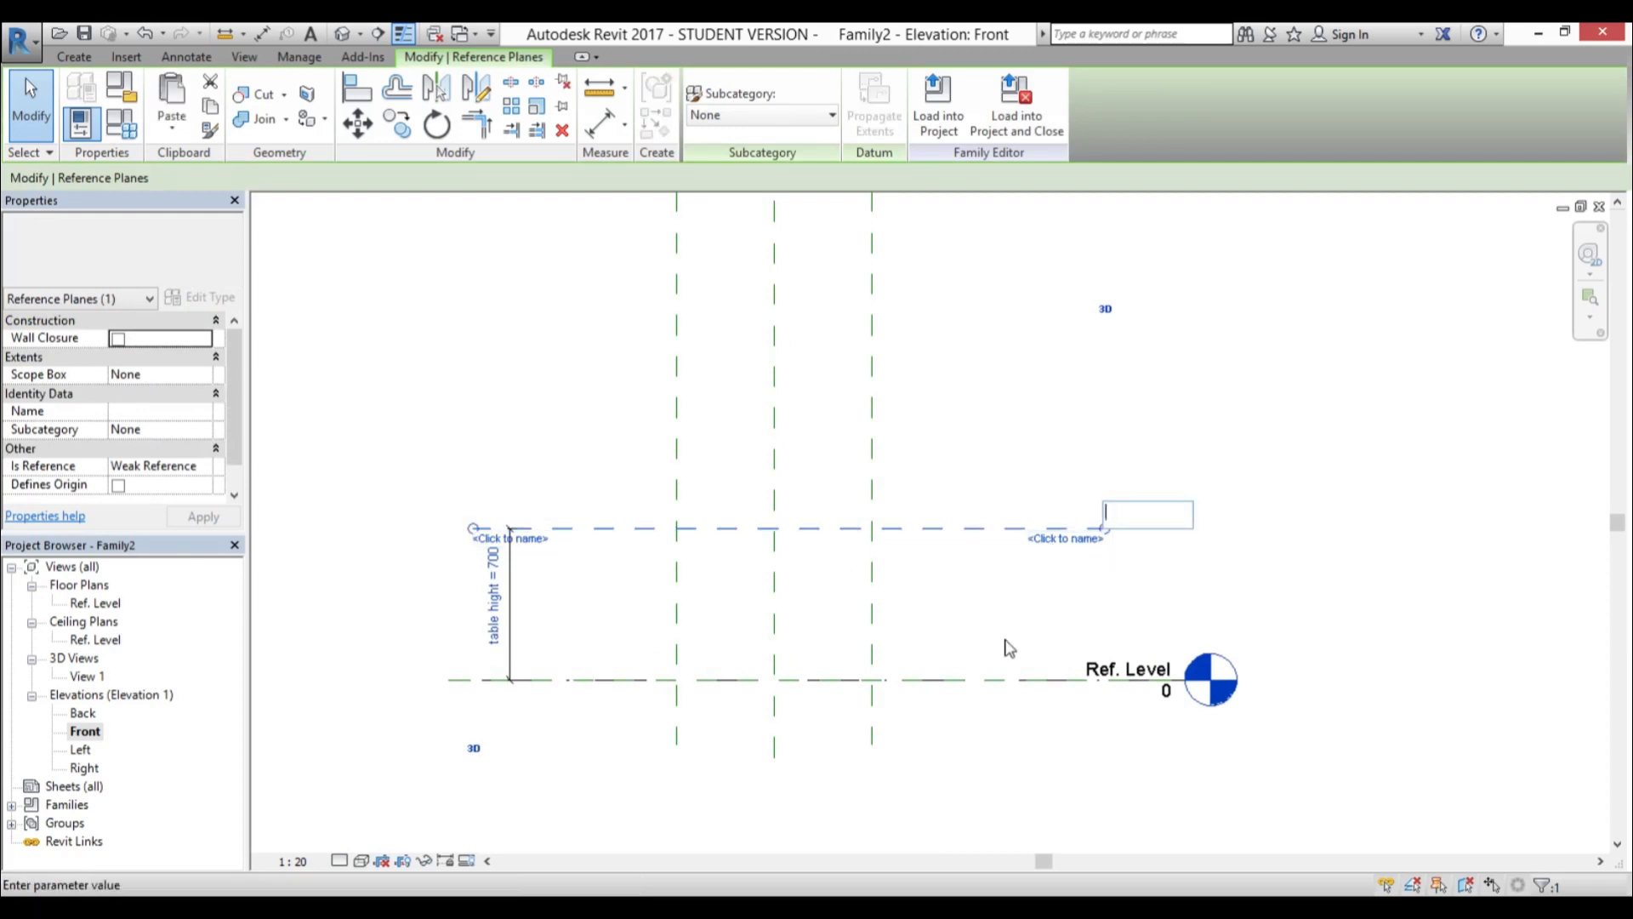
type("1")
key("Return")
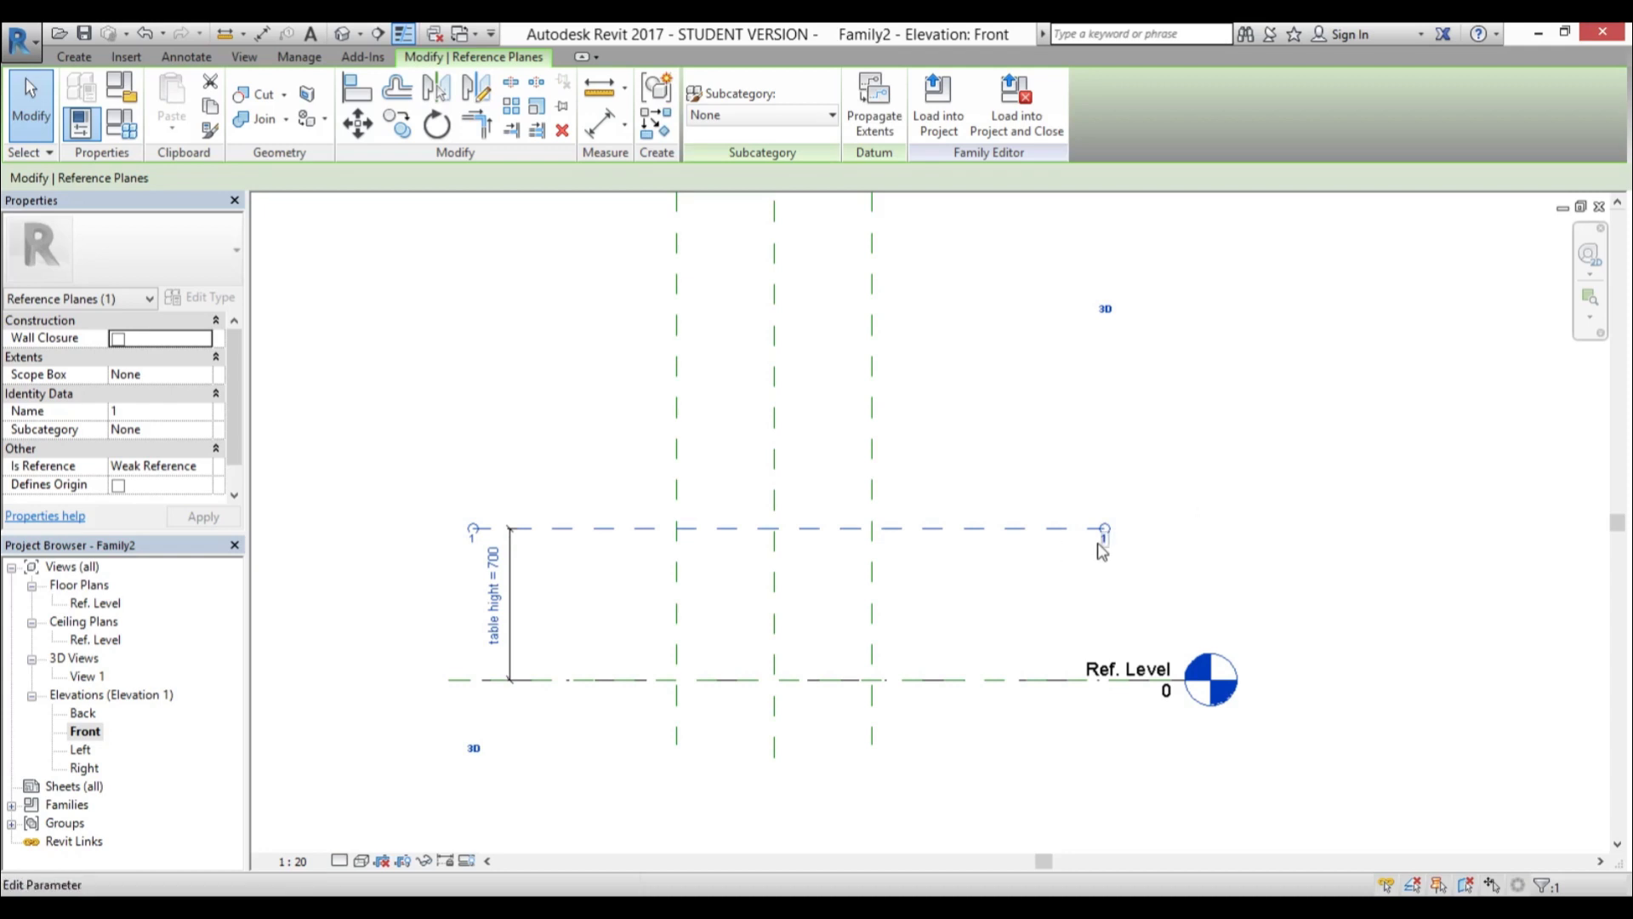
Start an extrusion in the Ref. Level floor plan with Reference Plane : 1 as its work plane
double_click(111, 606)
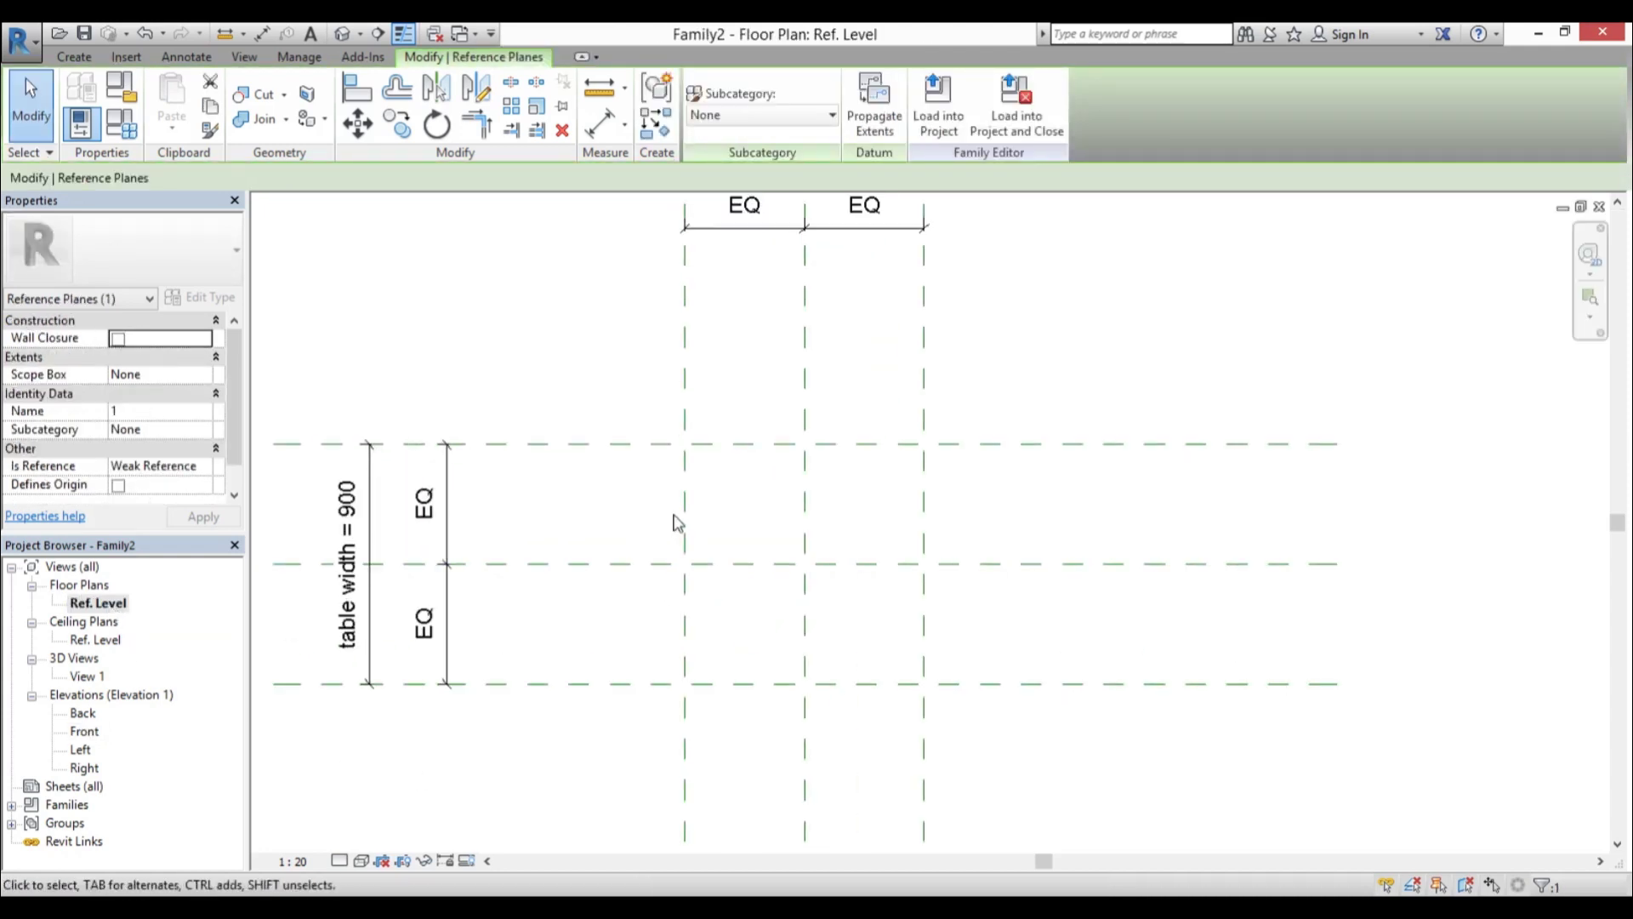
middle_click_drag(703, 541, 711, 537)
middle_click_drag(829, 513, 813, 518)
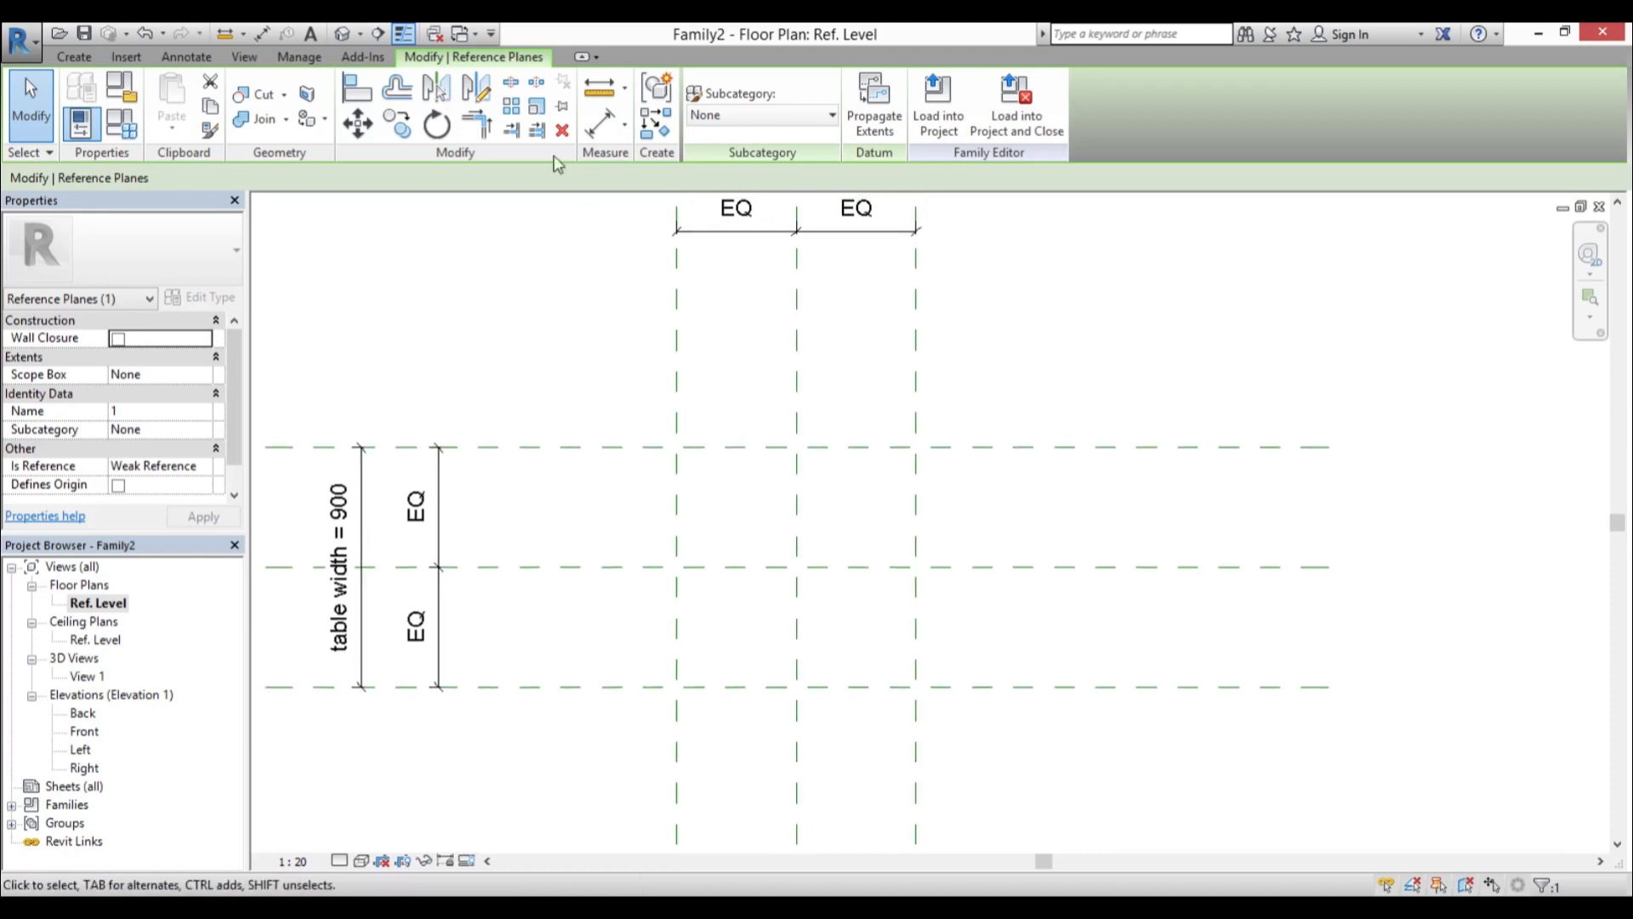
left_click(76, 57)
left_click(162, 102)
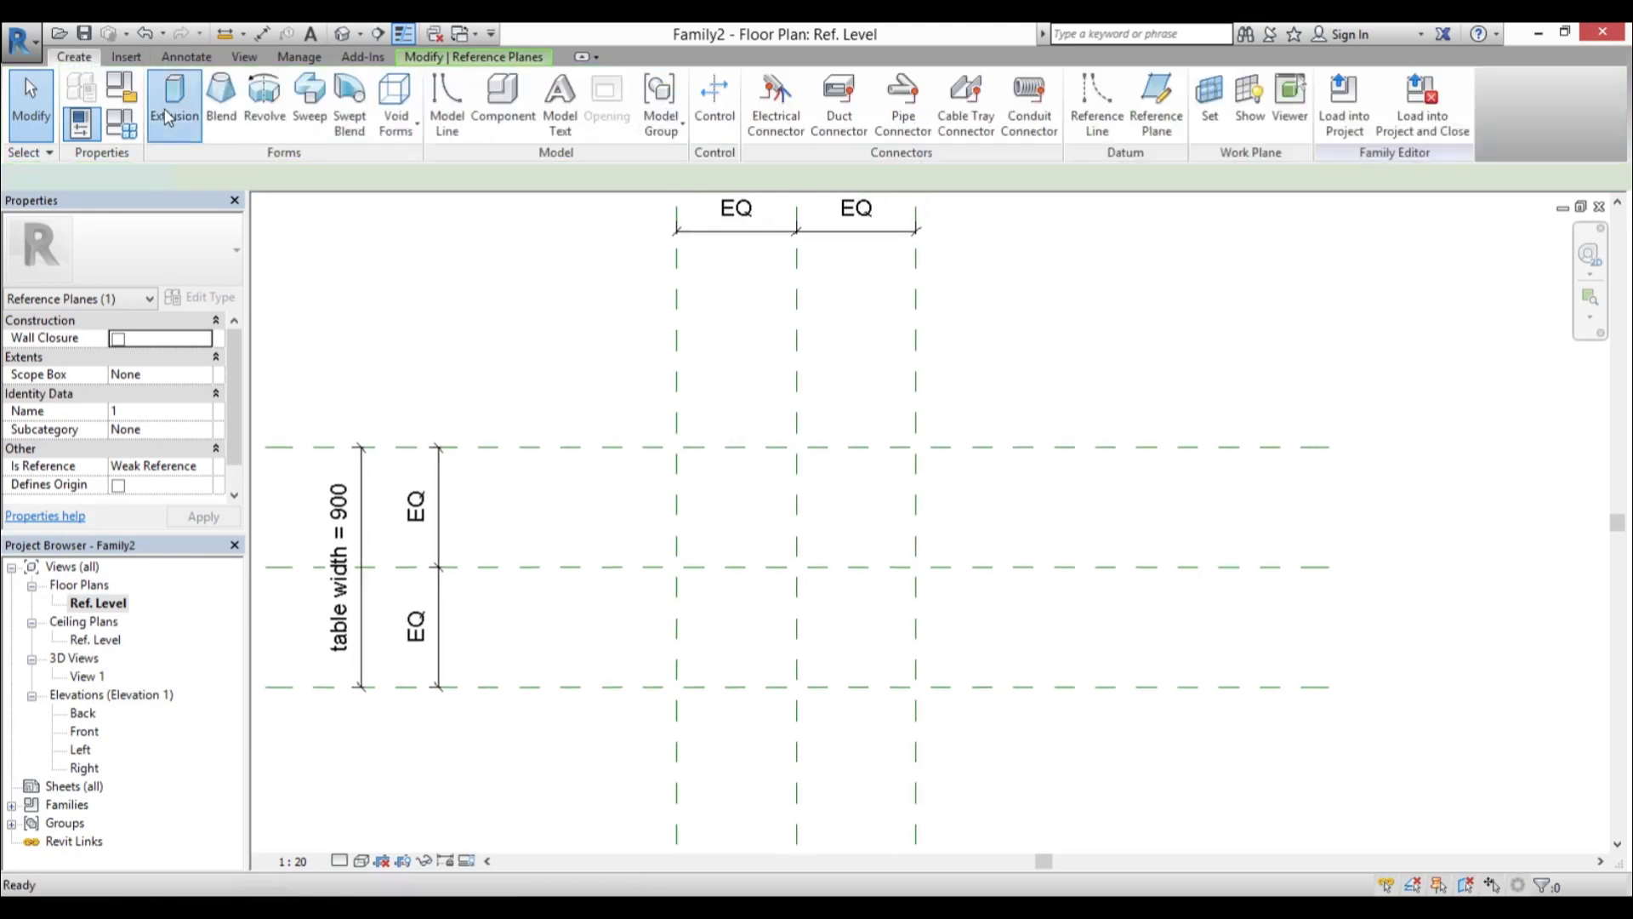
left_click(890, 114)
left_click(996, 427)
left_click(954, 460)
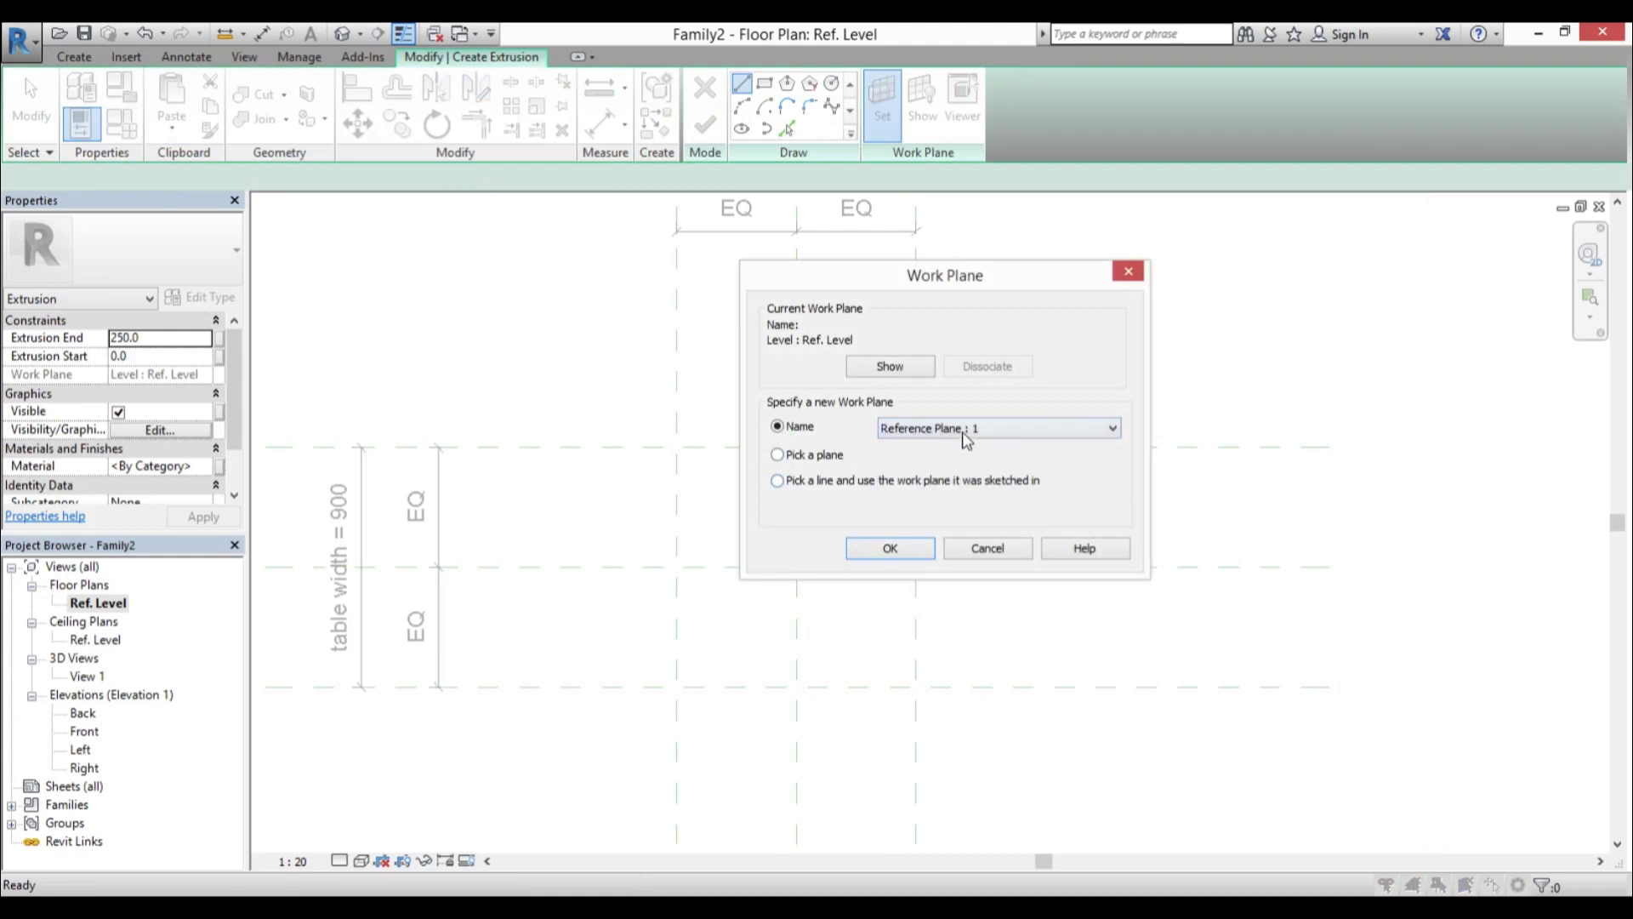
left_click(890, 548)
Sketch a 900 by 900 mm tabletop rectangle between the outer reference planes and lock its four sides to them
left_click(765, 83)
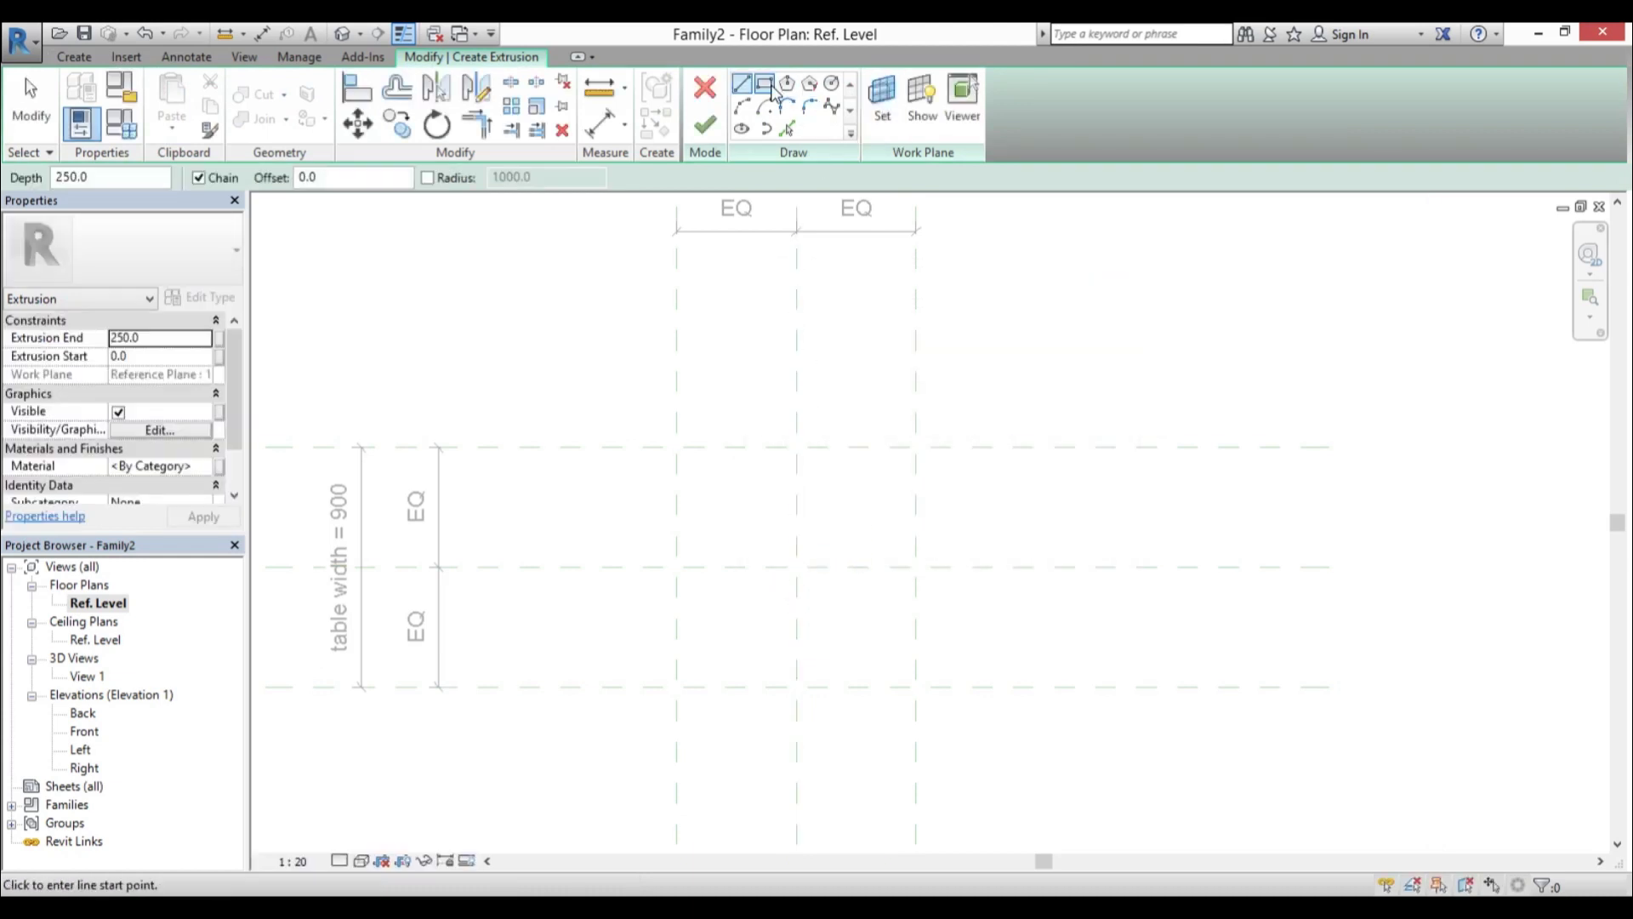
left_click(677, 447)
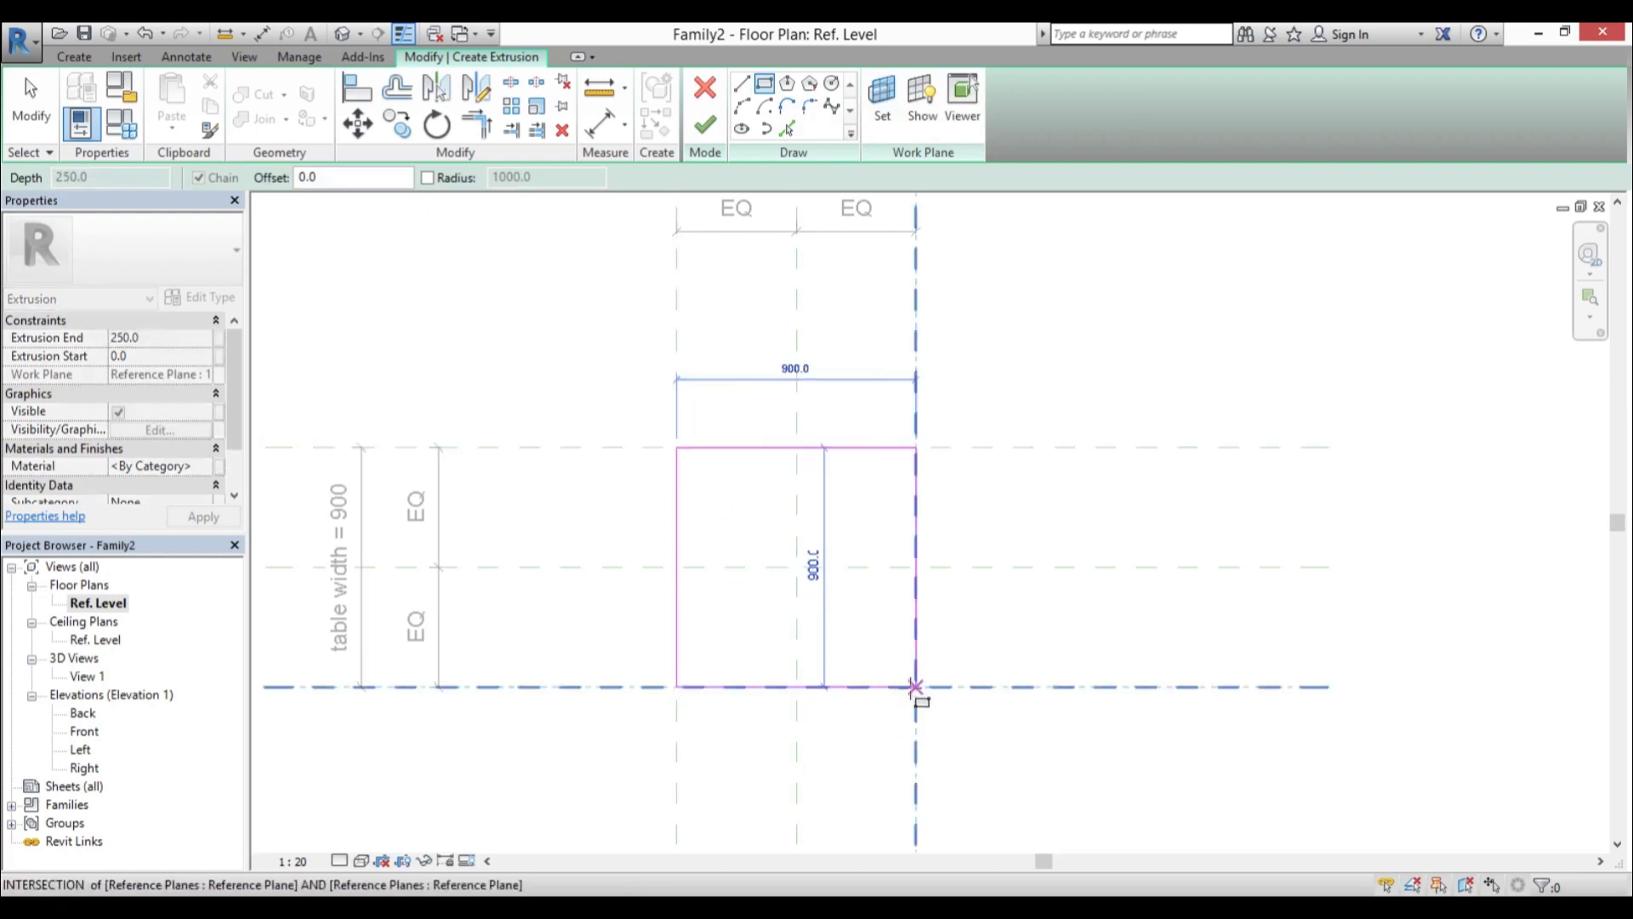
left_click(915, 687)
left_click(760, 483)
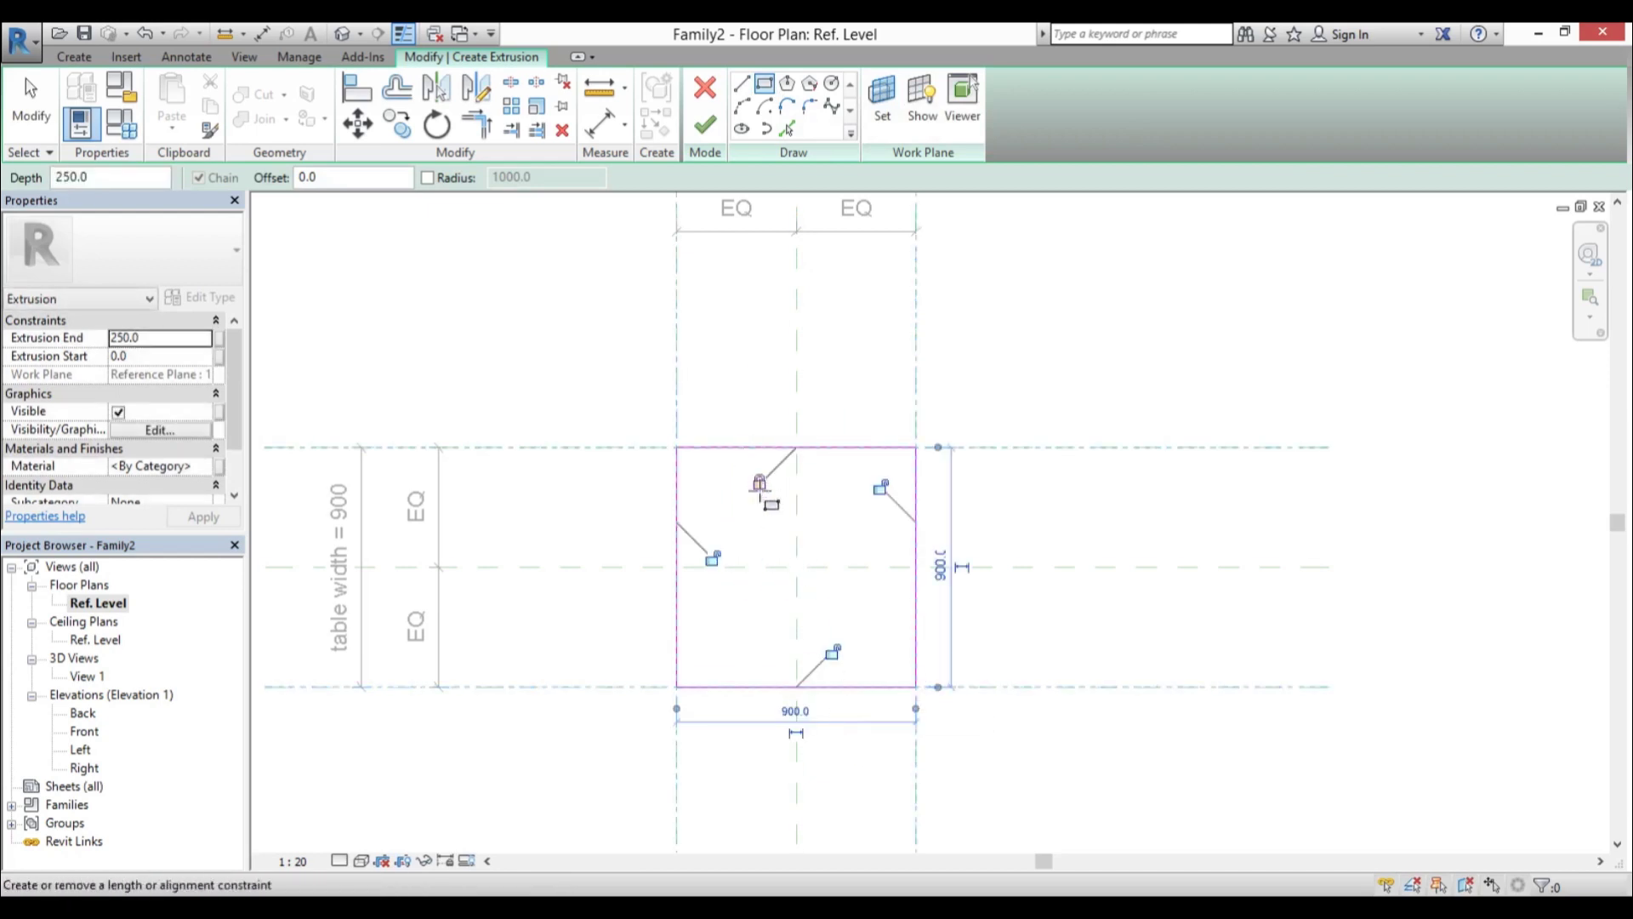
left_click(712, 557)
left_click(831, 652)
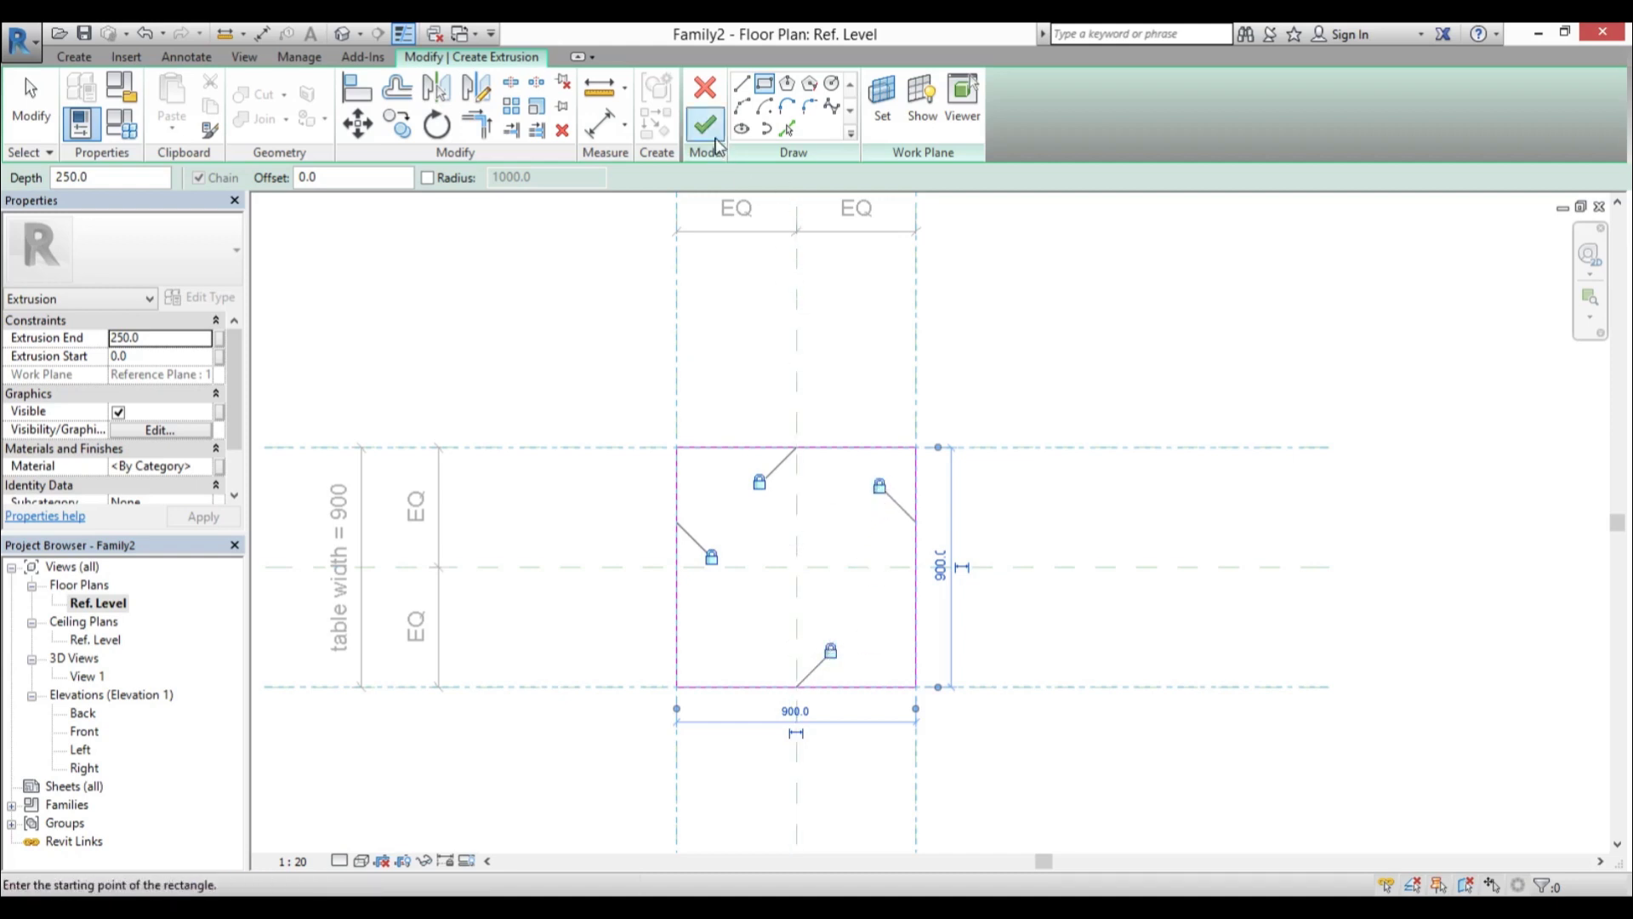
Set the tabletop's extrusion end to -40 mm and finish the extrusion
left_click(179, 339)
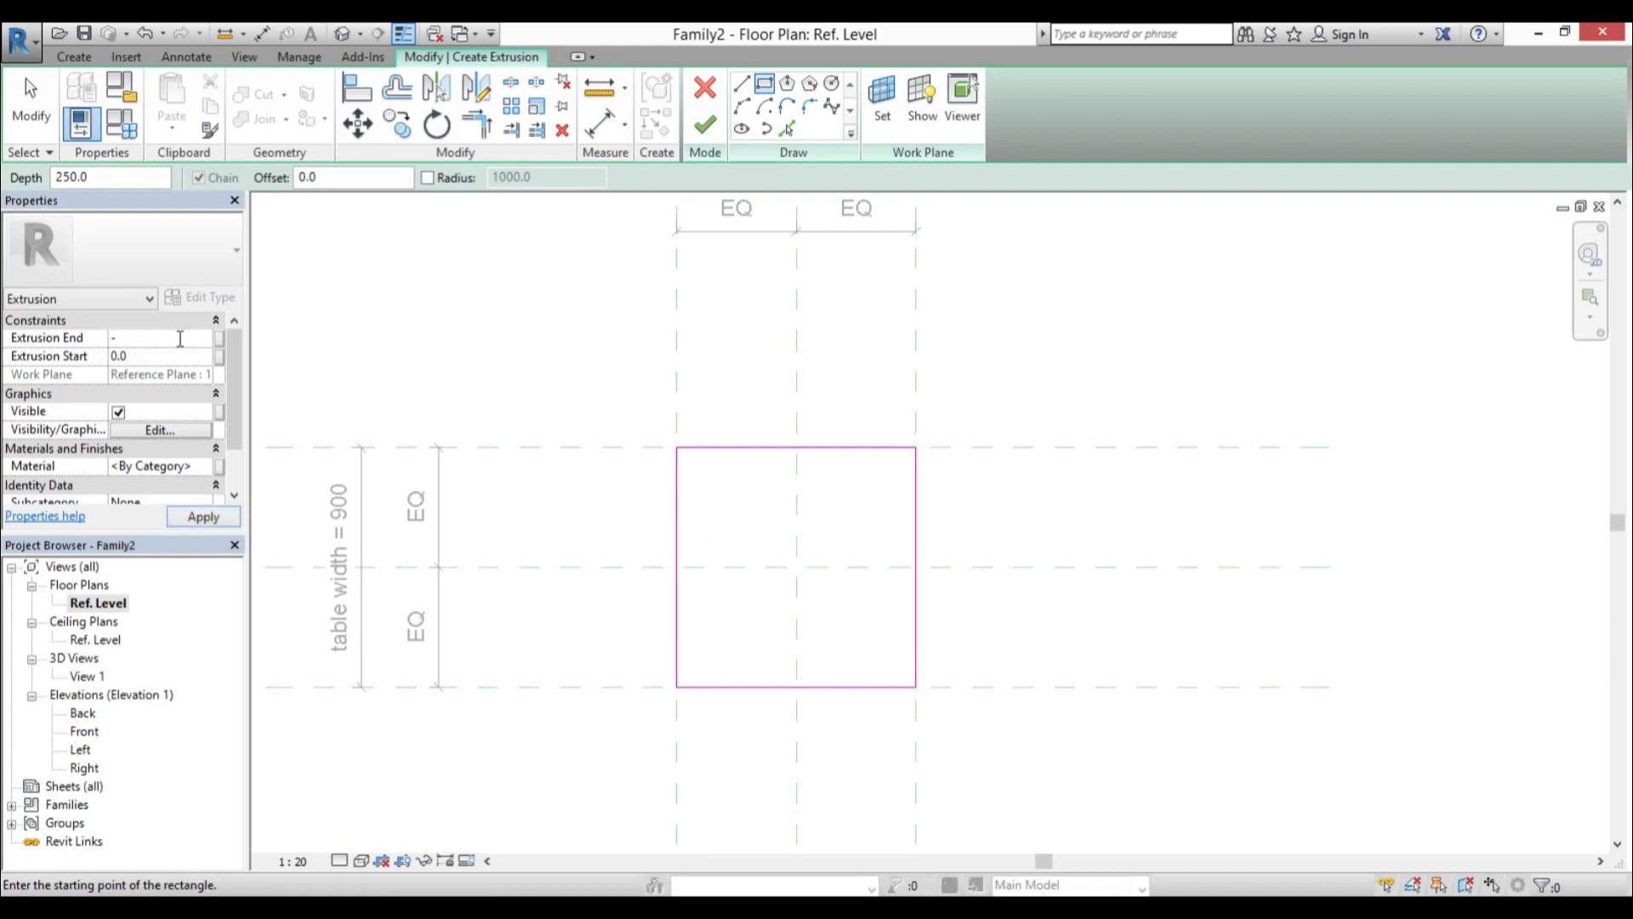
left_click(202, 519)
left_click(702, 141)
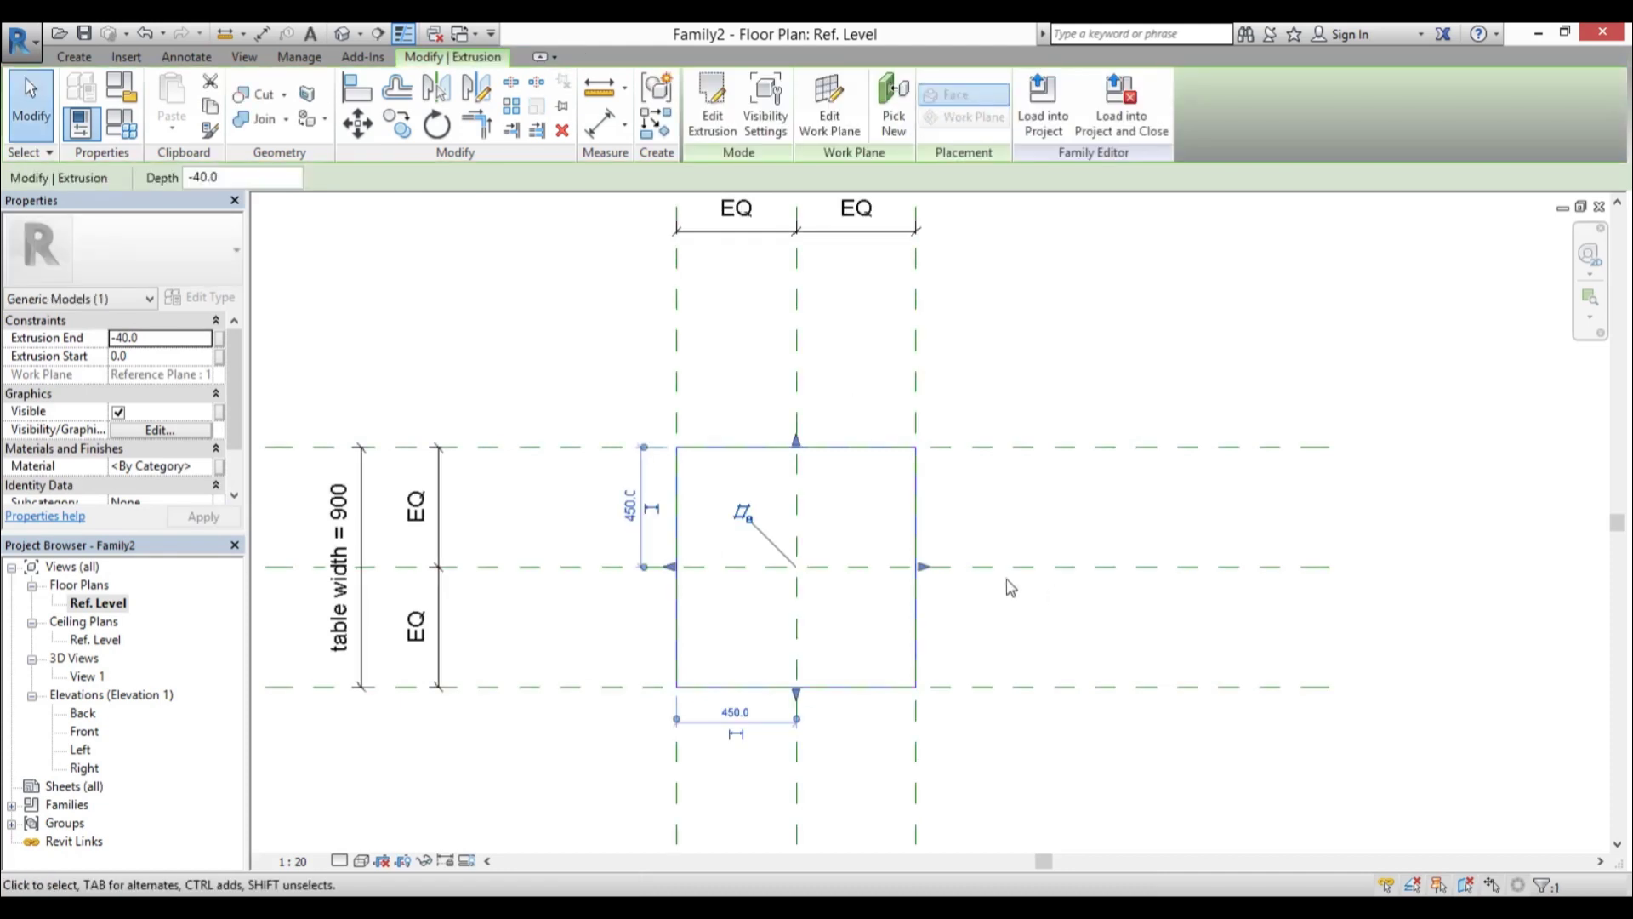
left_click(1057, 602)
Check the tabletop's thickness and position in the Front elevation, and return to the Ref. Level floor plan
double_click(79, 733)
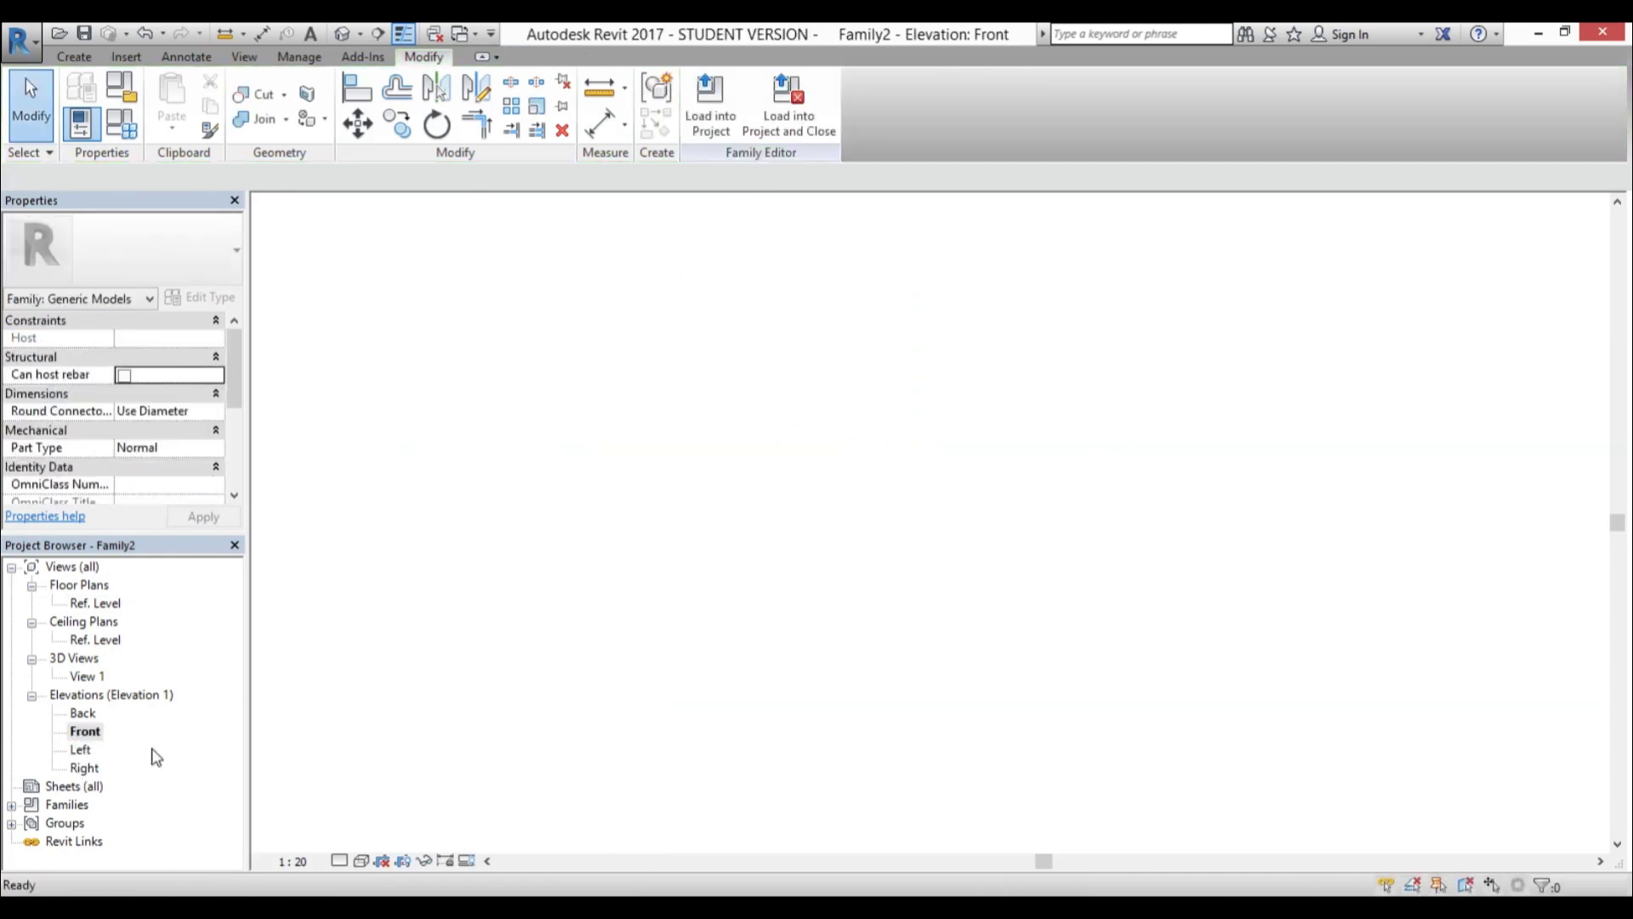
scroll(808, 537, "up", 5)
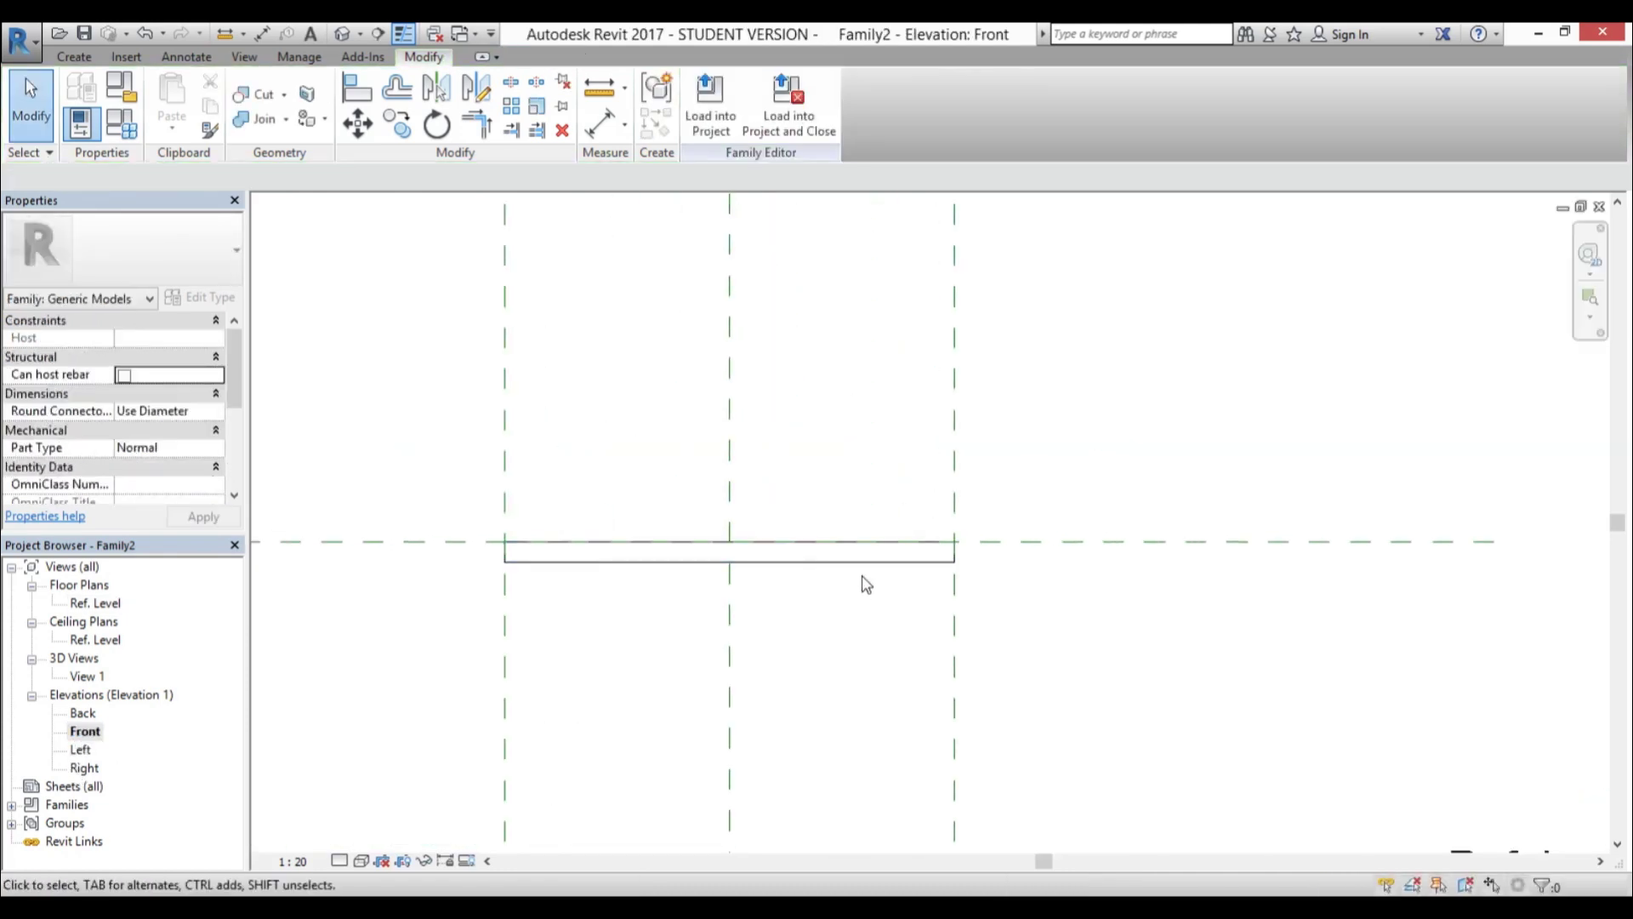
double_click(102, 606)
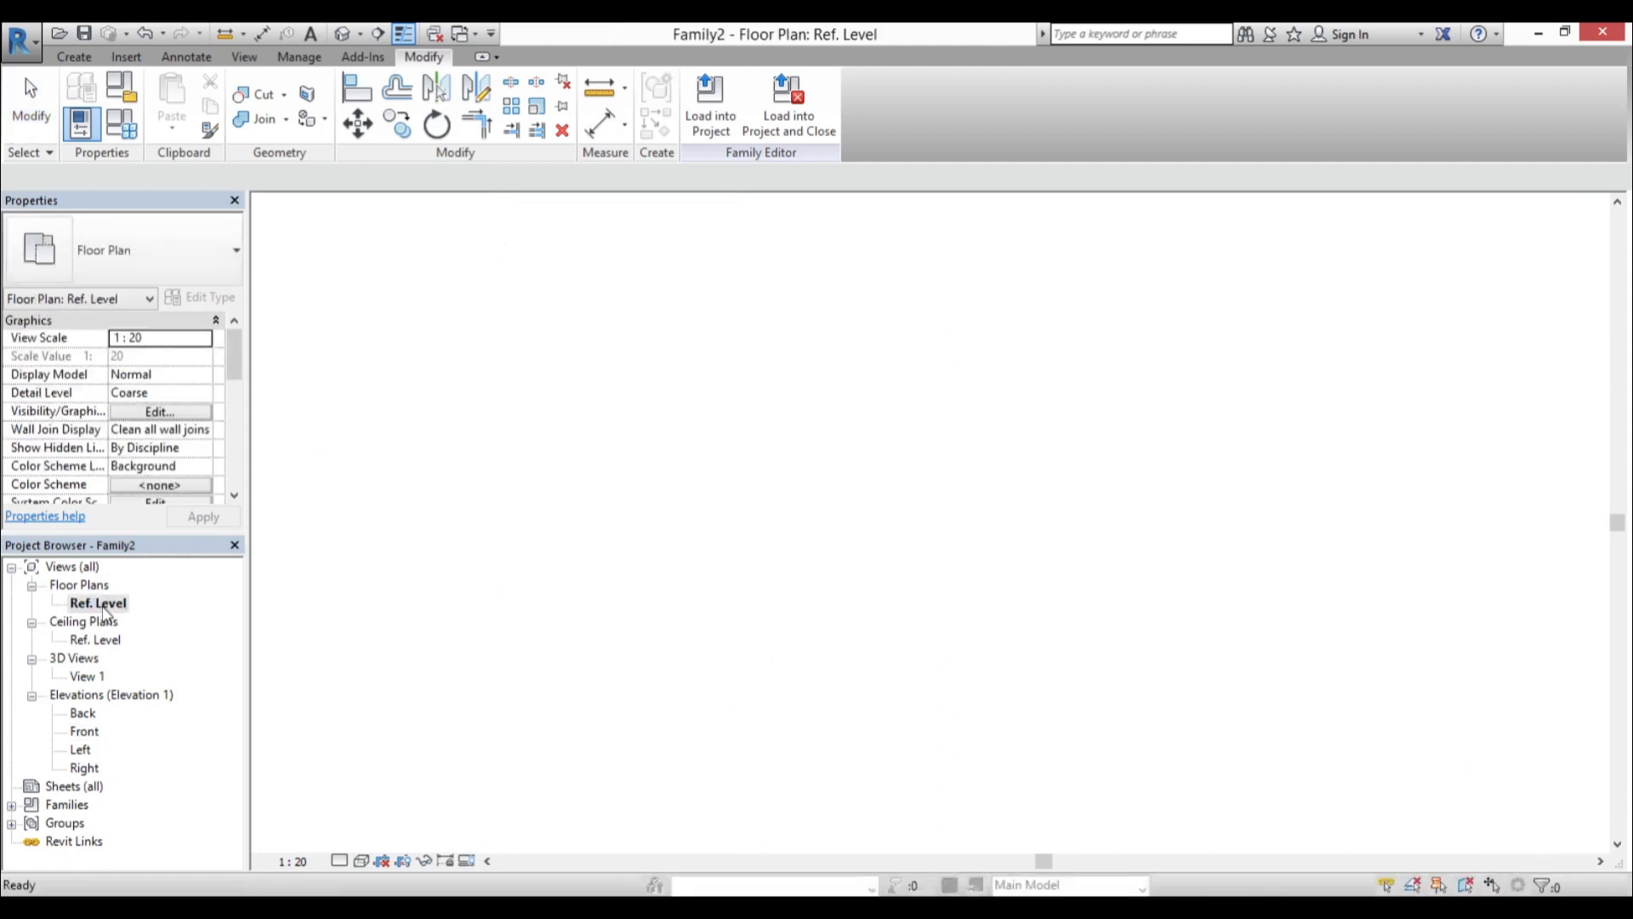
middle_click_drag(821, 652, 816, 636)
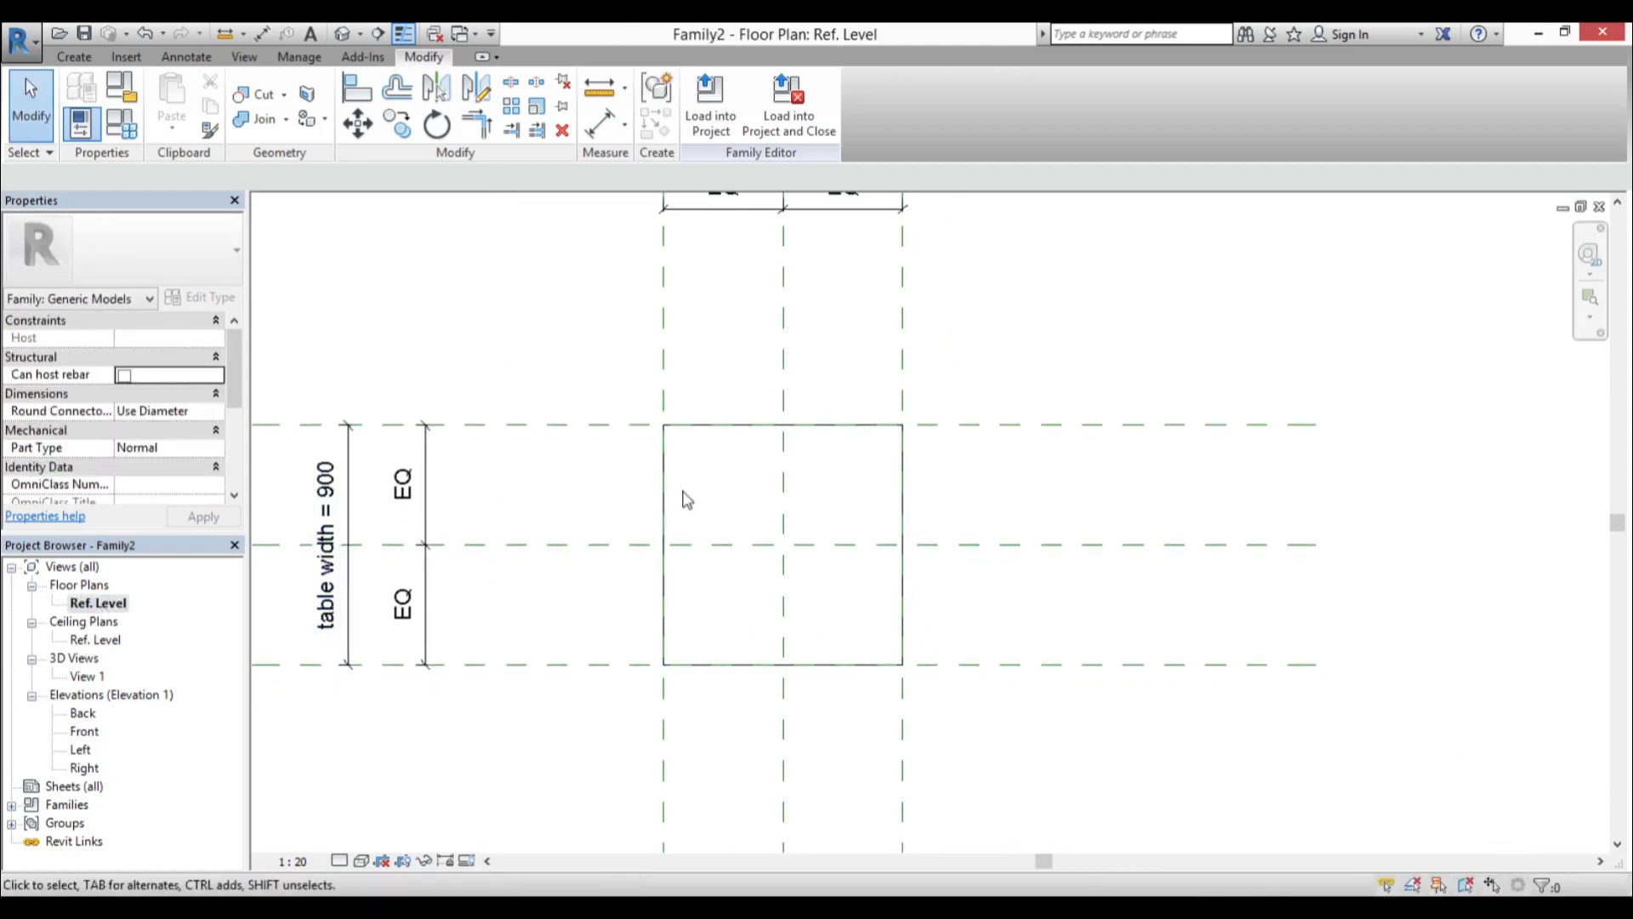
scroll(777, 456, "up", 3)
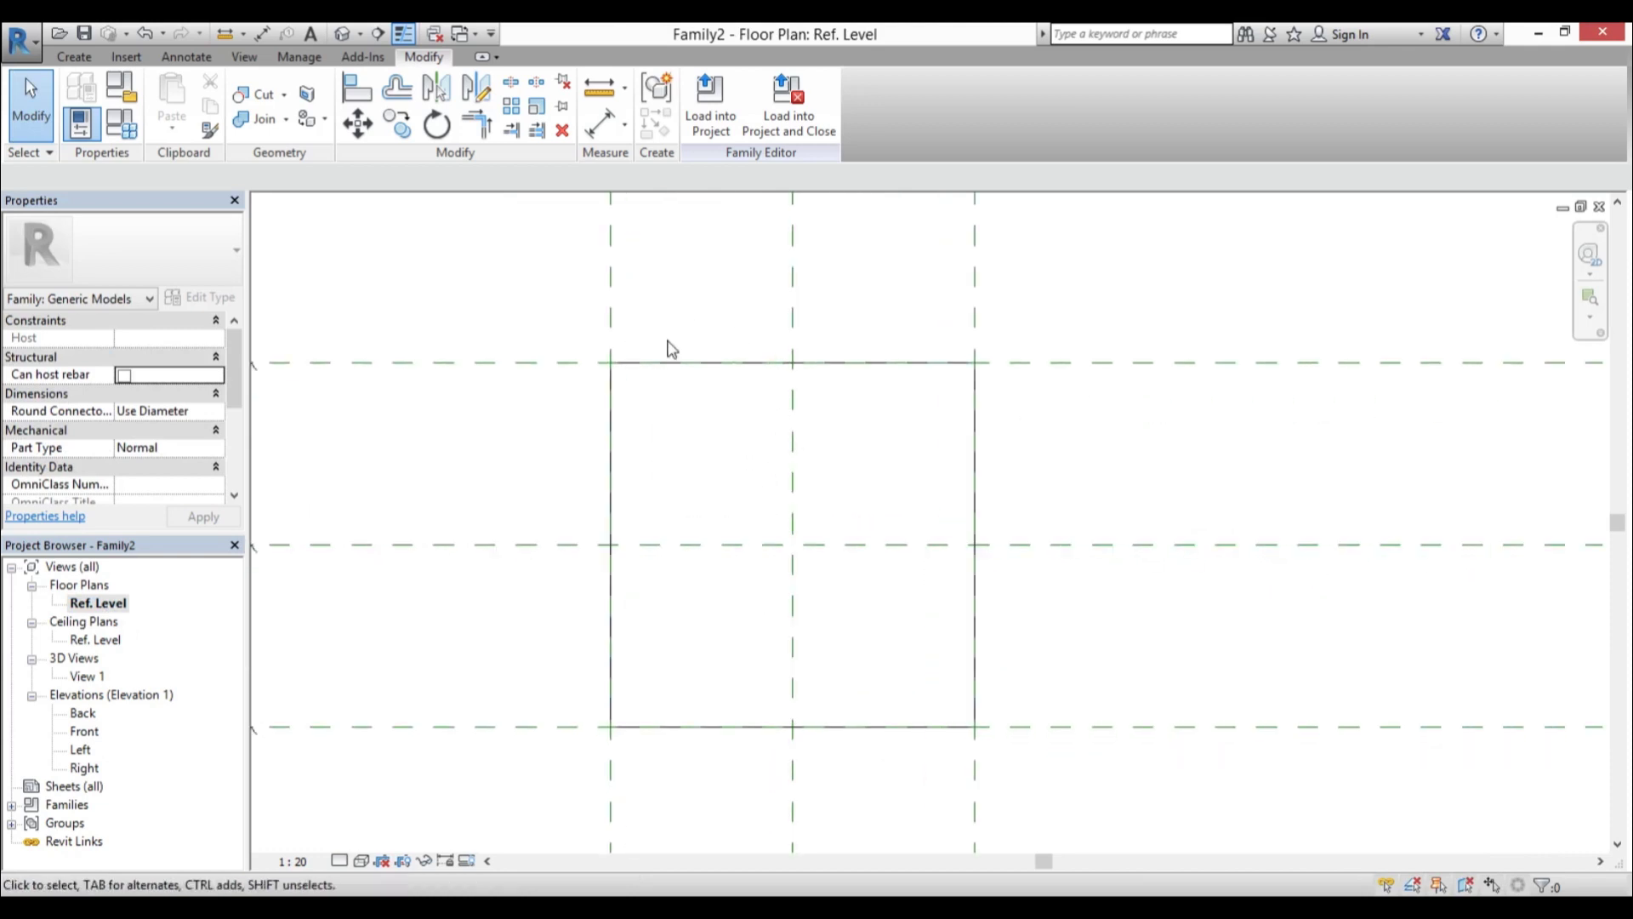
Start an extrusion for the table legs and sketch a 60 by 60 mm square inside the tabletop's upper-left corner
left_click(92, 59)
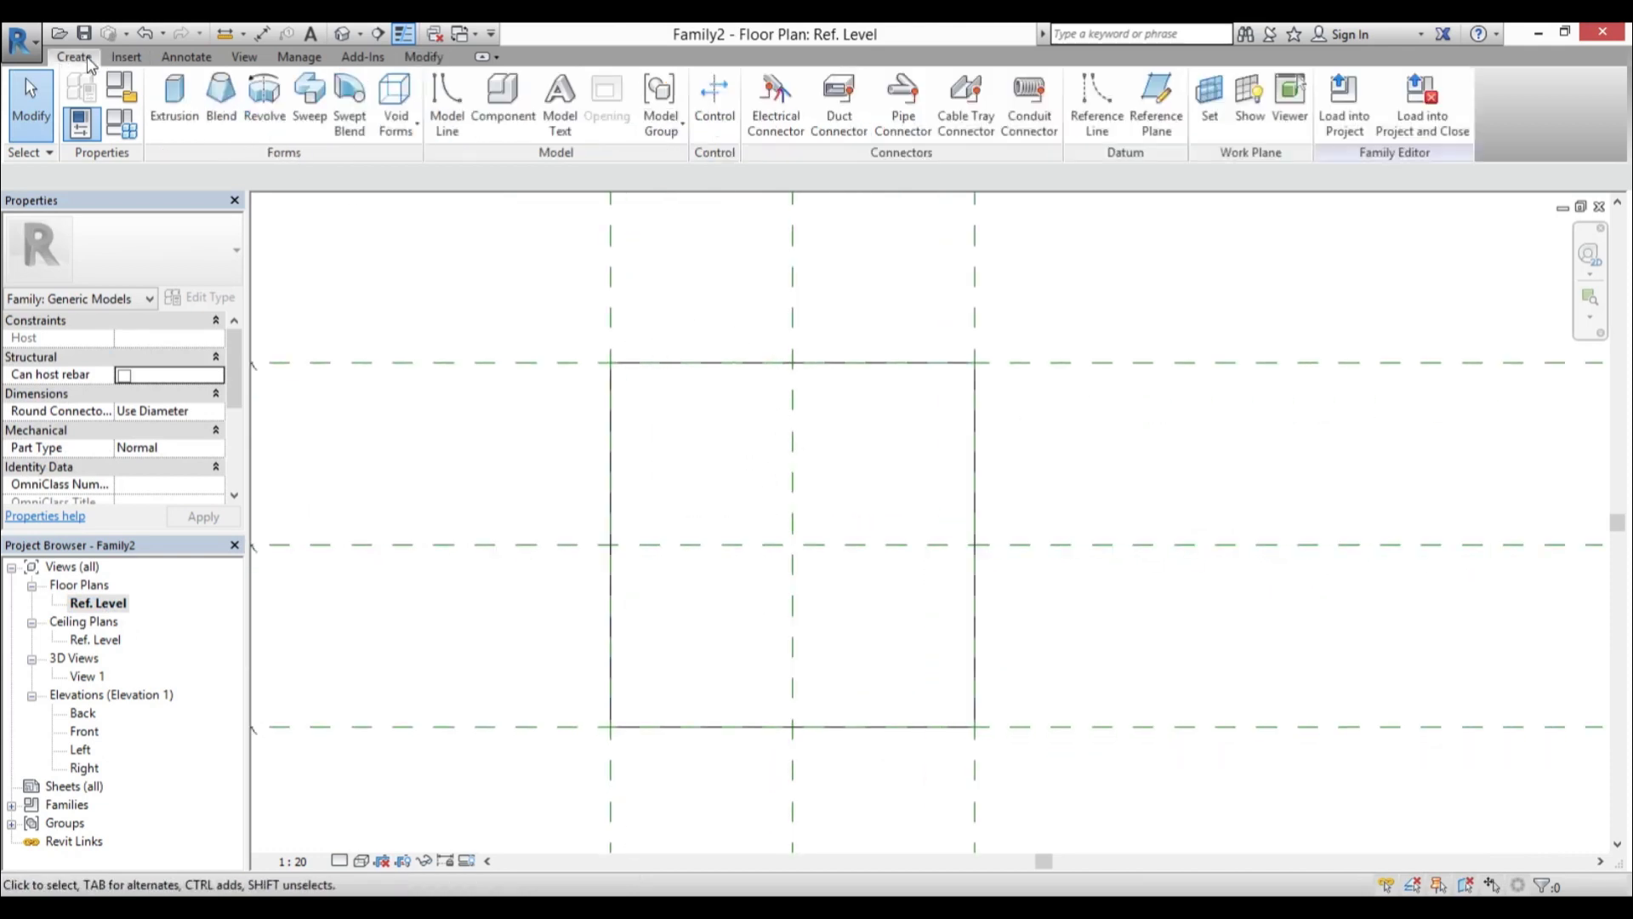
left_click(175, 124)
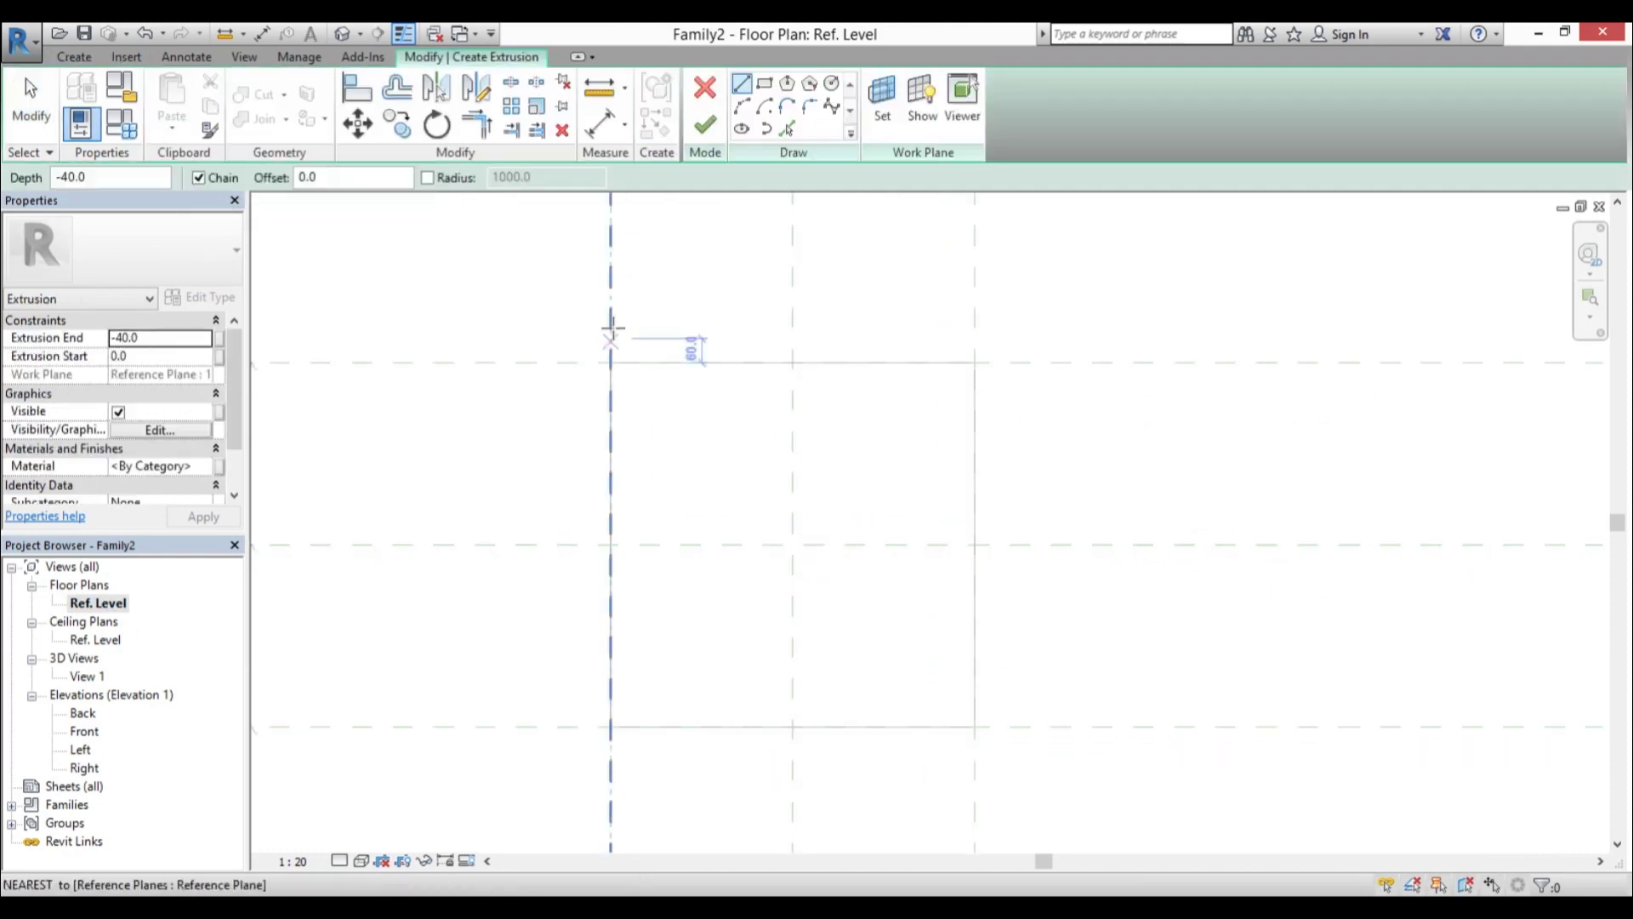
left_click(765, 84)
scroll(619, 377, "up", 2)
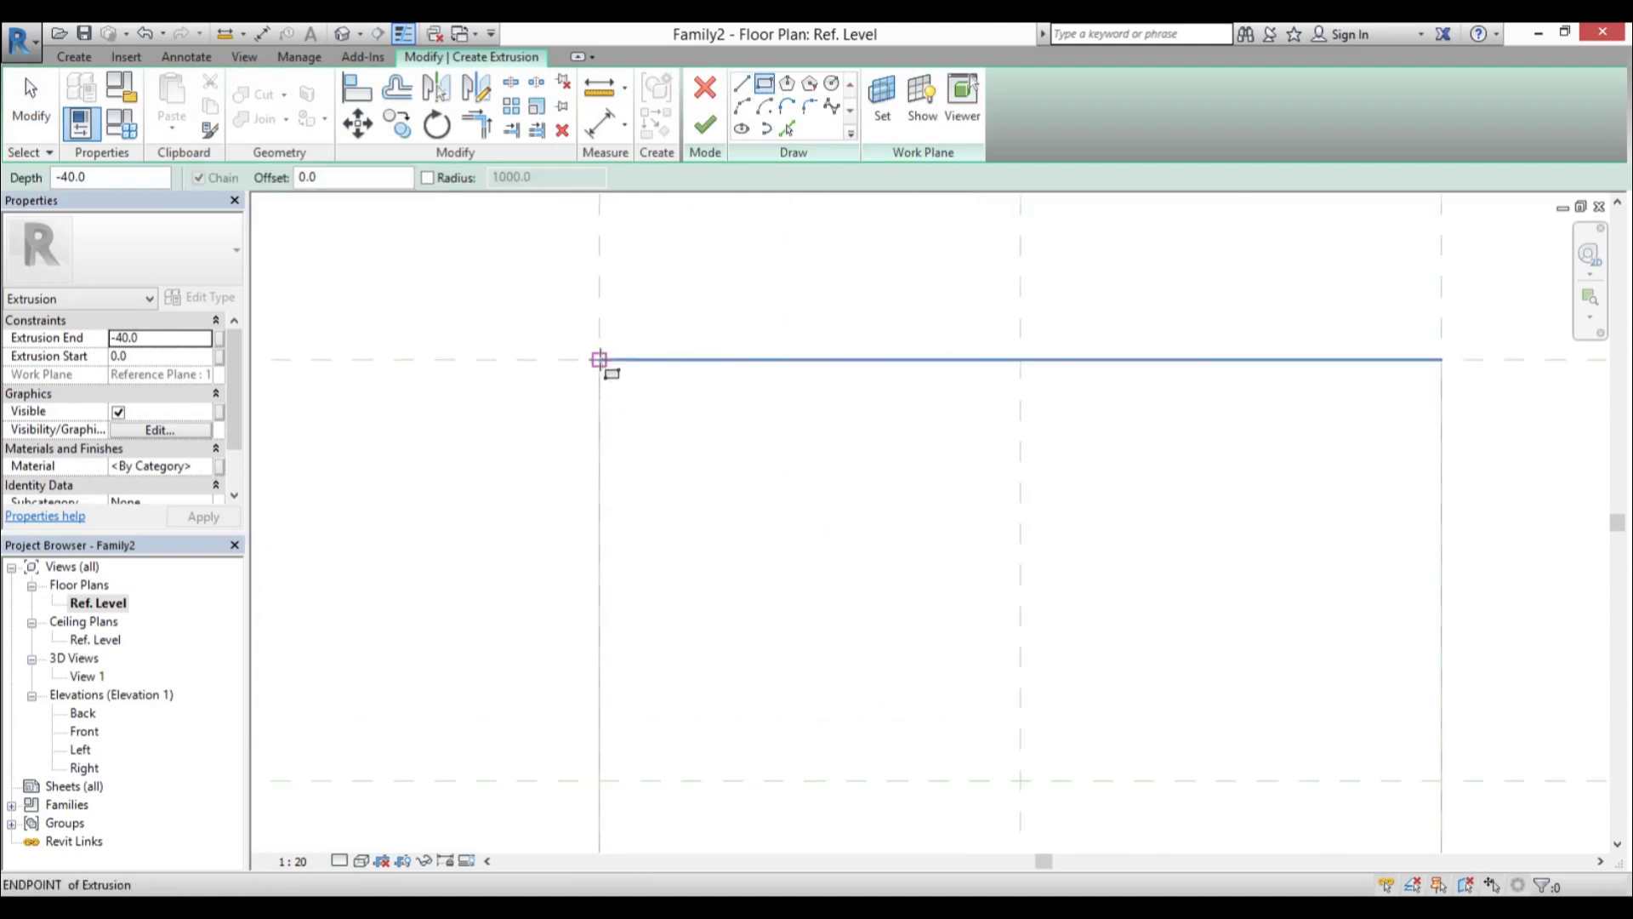
left_click(599, 358)
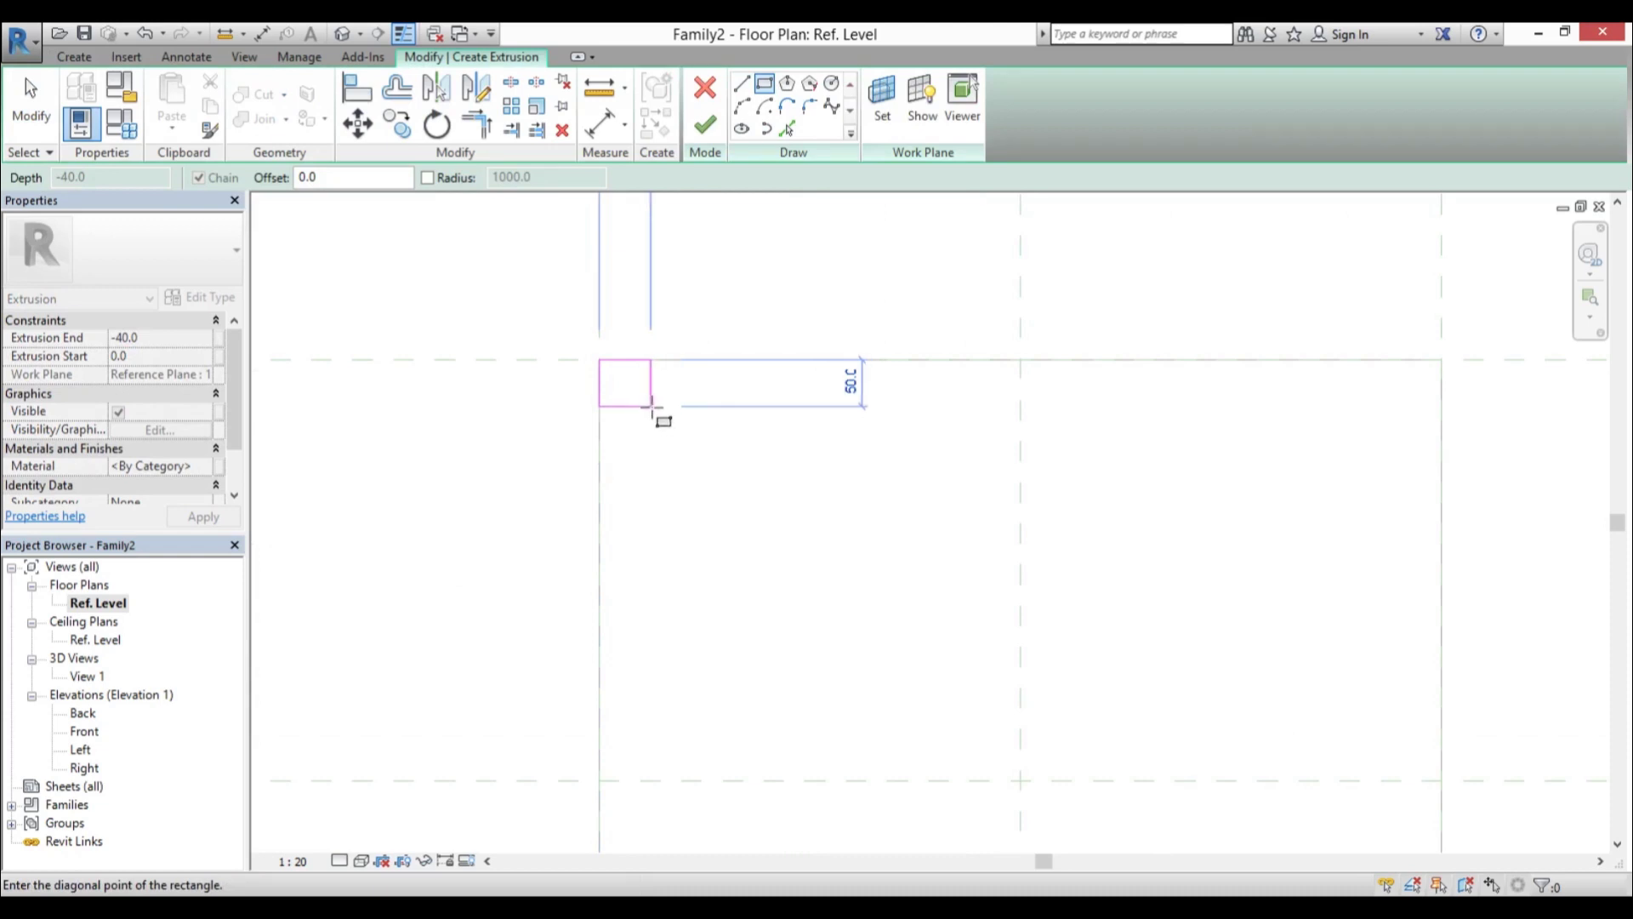
left_click(656, 415)
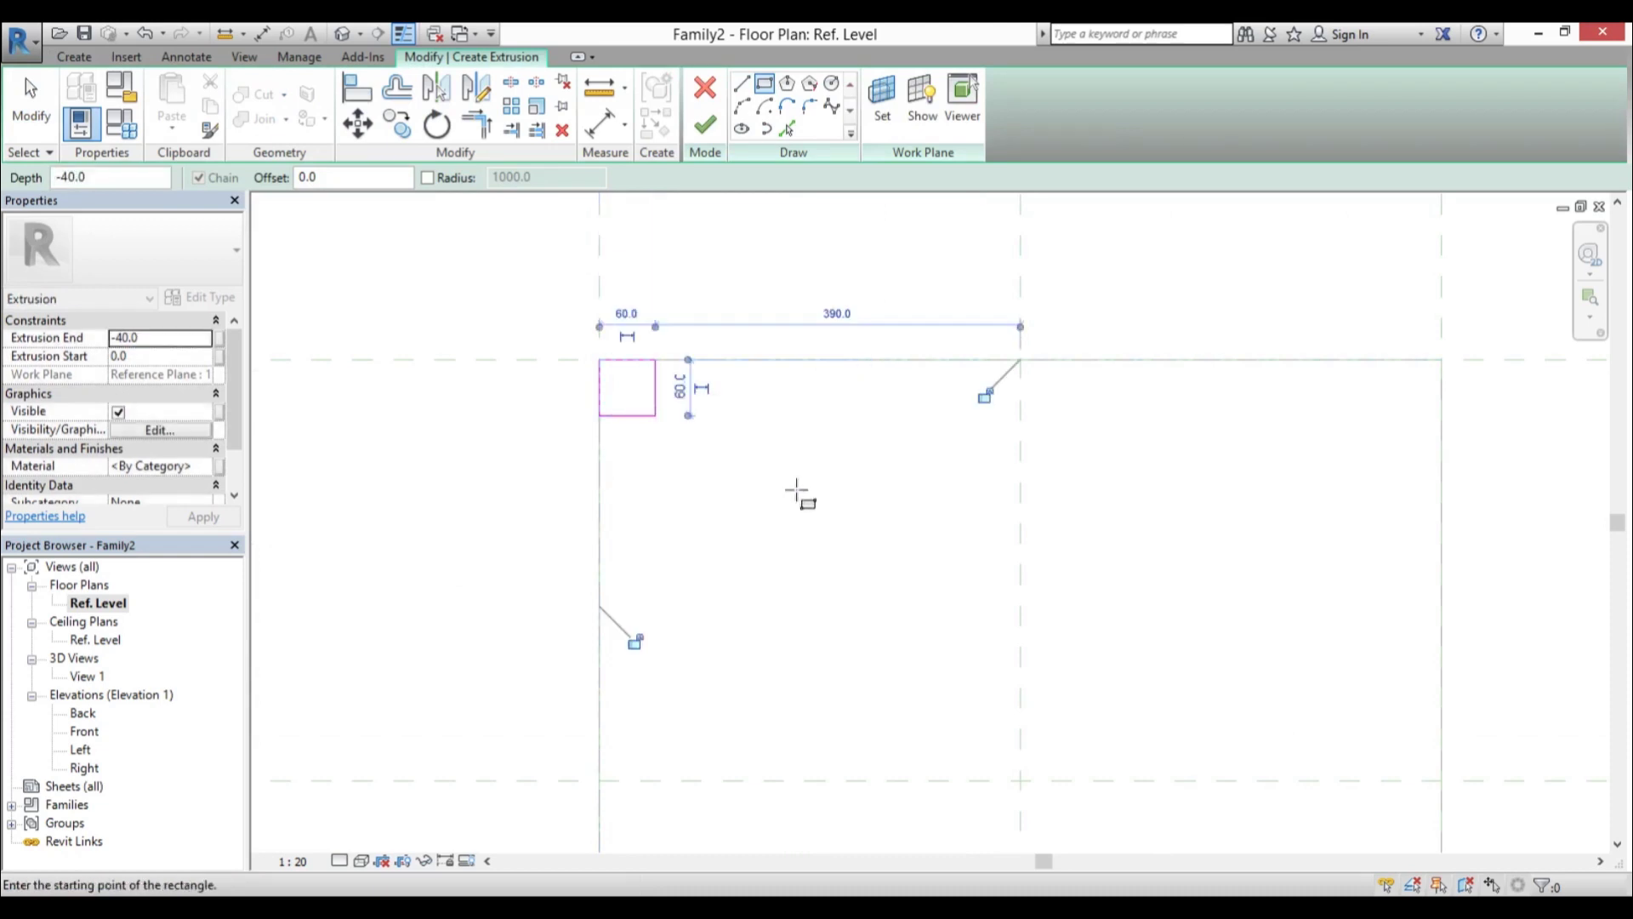
middle_click_drag(794, 485, 835, 593)
key("Escape")
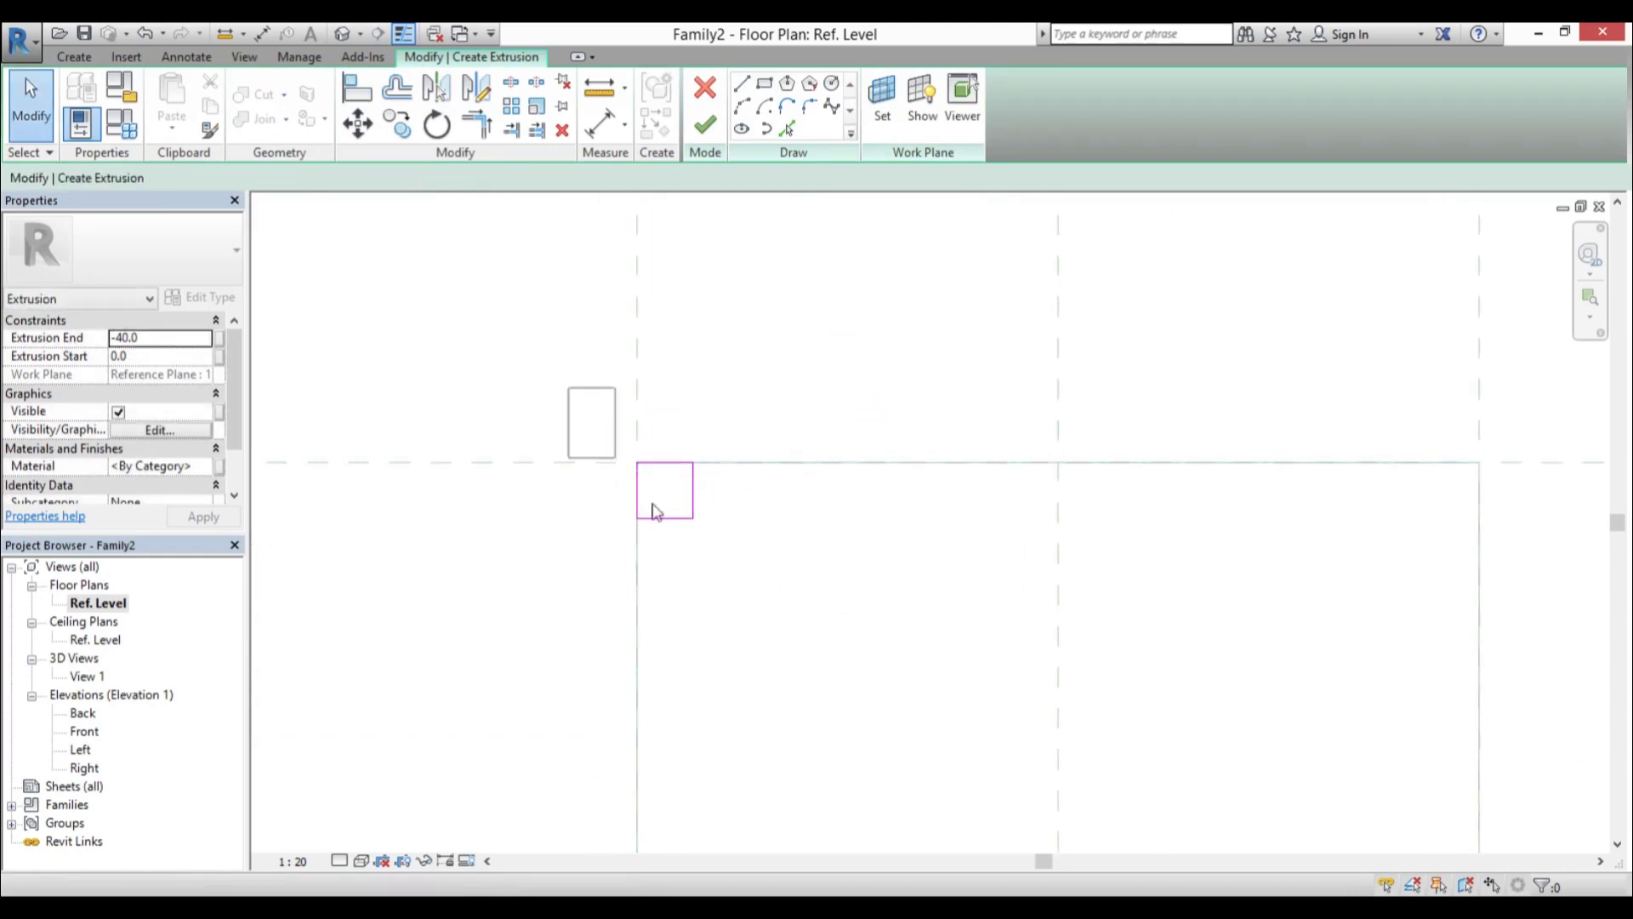
Mirror the leg square about the vertical and horizontal centre planes to get a square in each tabletop corner
scroll(572, 394, "down", 3)
left_click_drag(502, 263, 630, 444)
key("m")
key("m")
left_click(760, 455)
key("Escape")
key("m")
key("m")
left_click(885, 526)
key("Escape")
Align the outer edges of the leg squares with the table's outer reference planes and lock the alignments
key("a")
key("l")
left_click(531, 284)
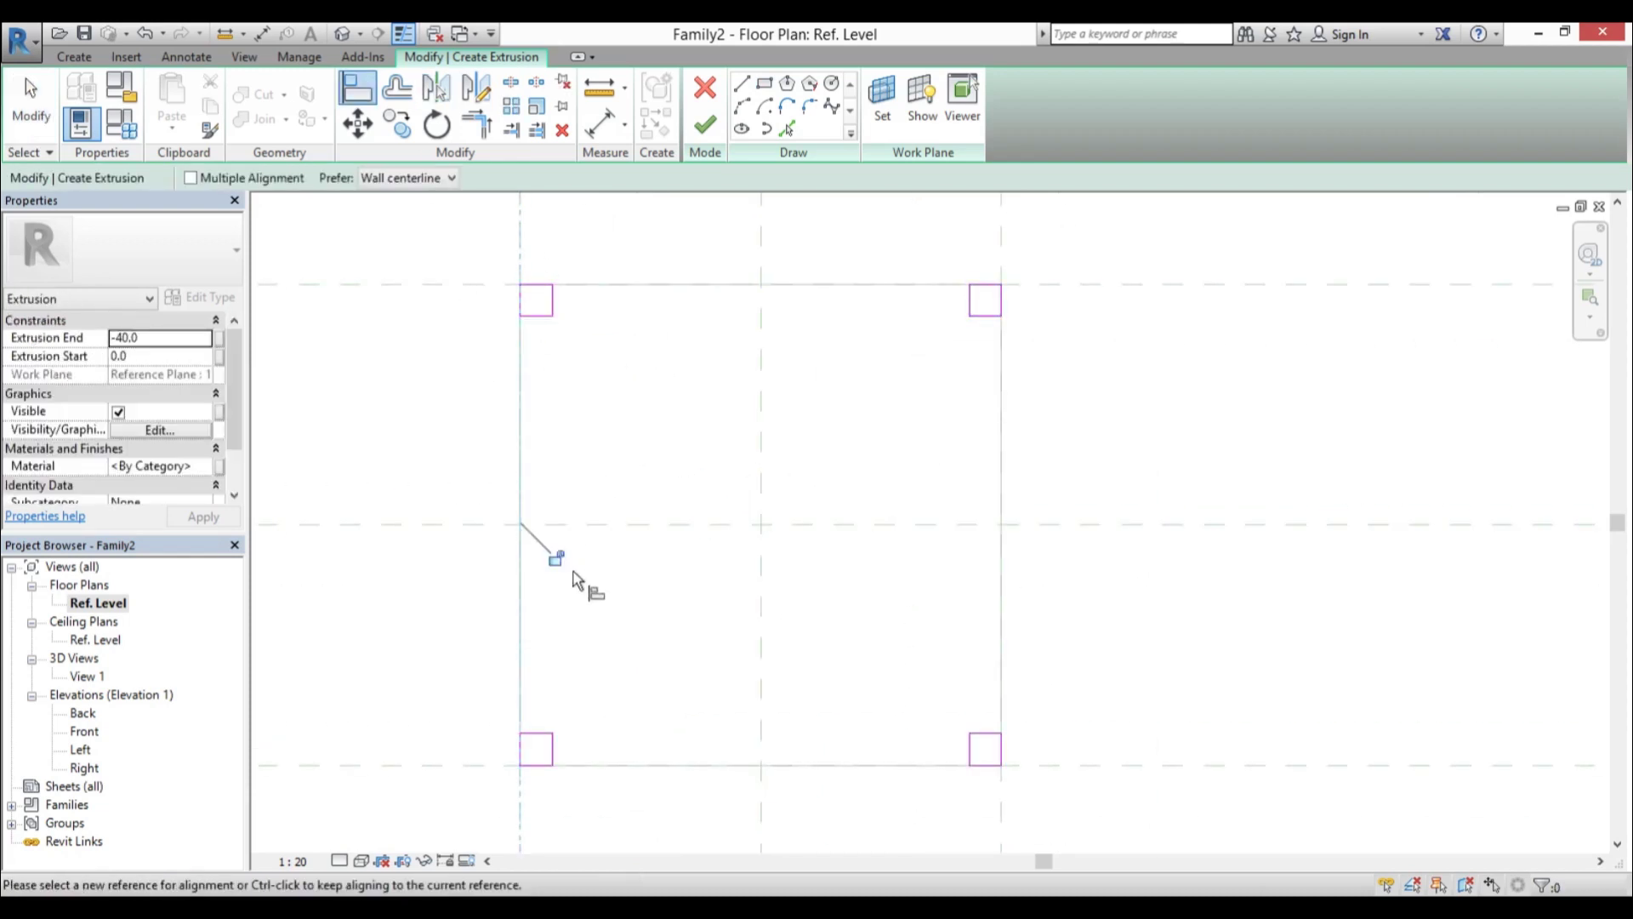
left_click(998, 286)
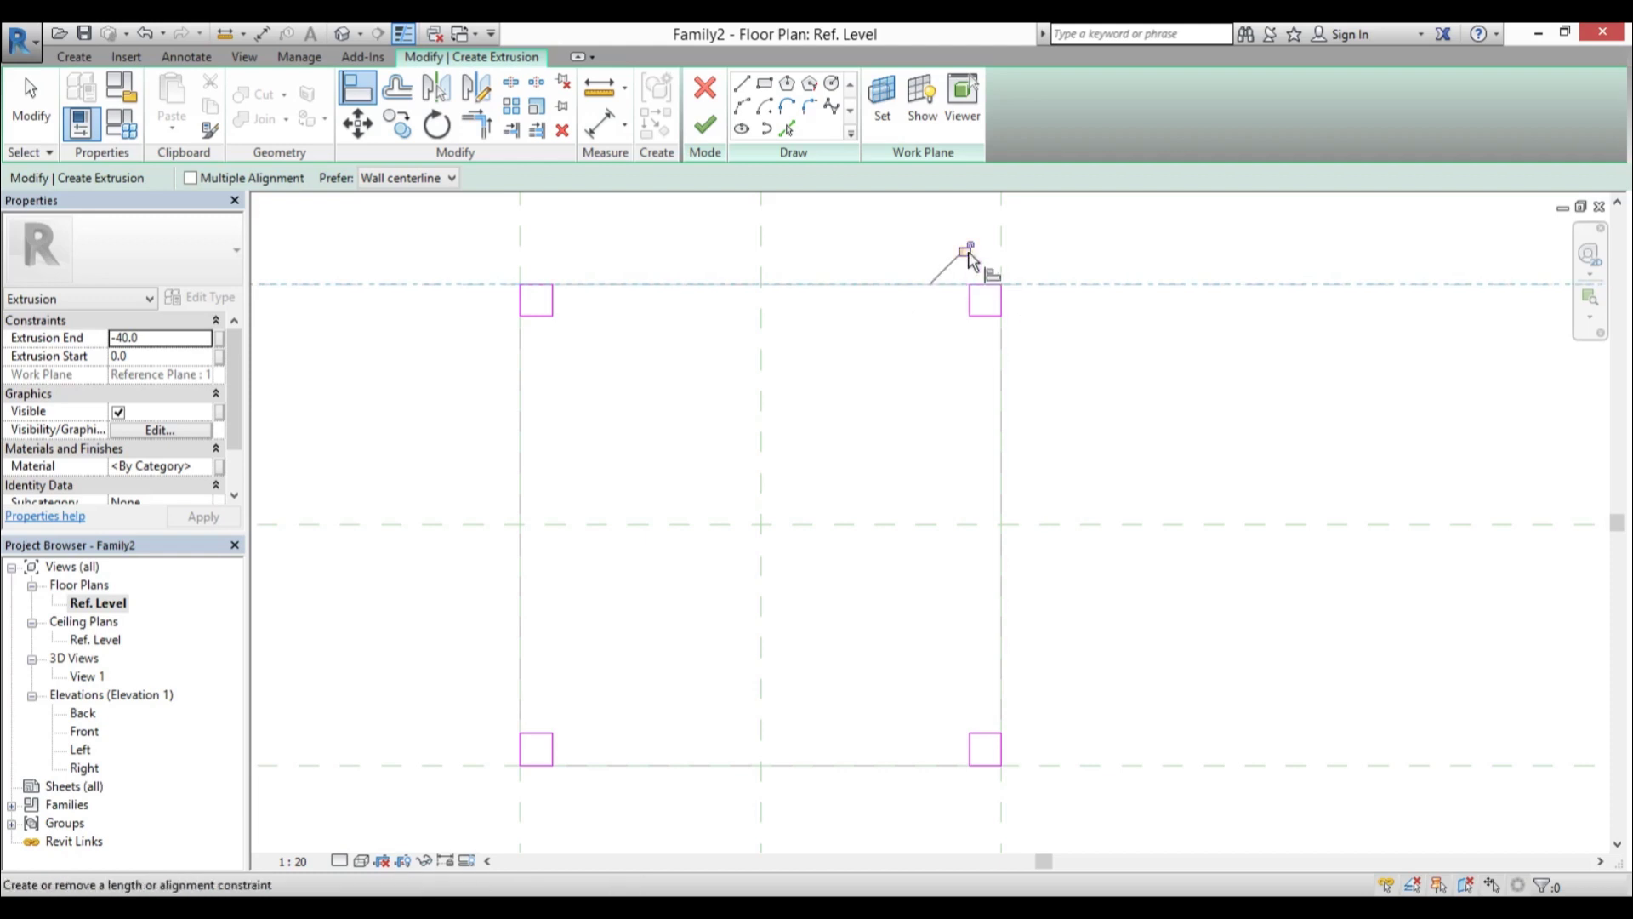
left_click(1001, 328)
left_click(1003, 821)
left_click(1048, 766)
left_click(988, 766)
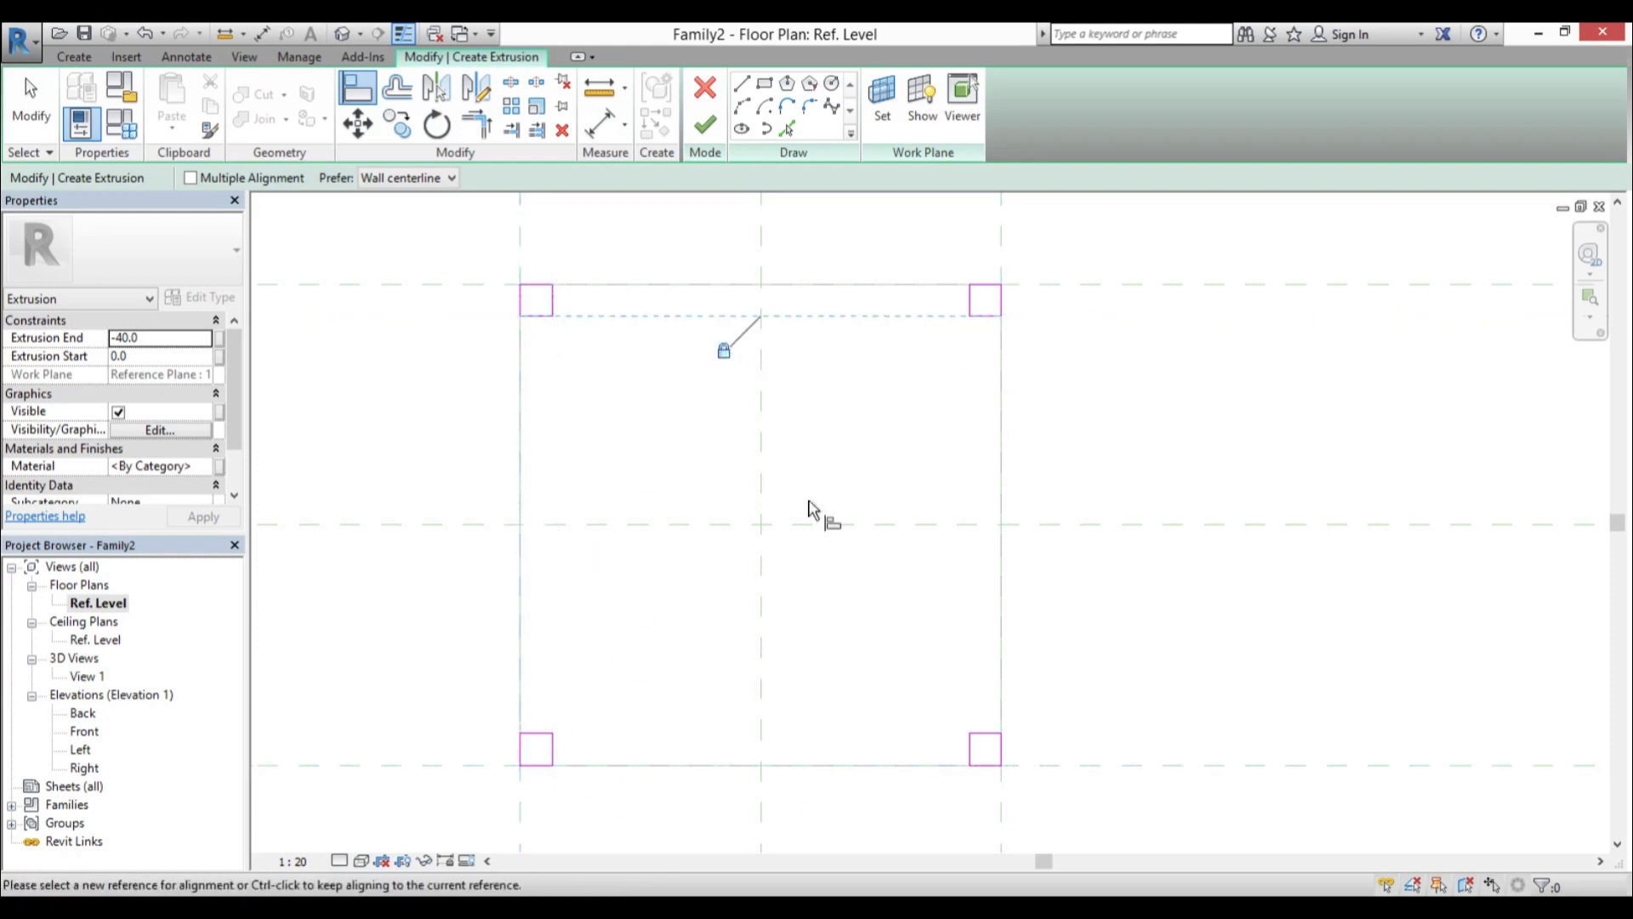
left_click(972, 752)
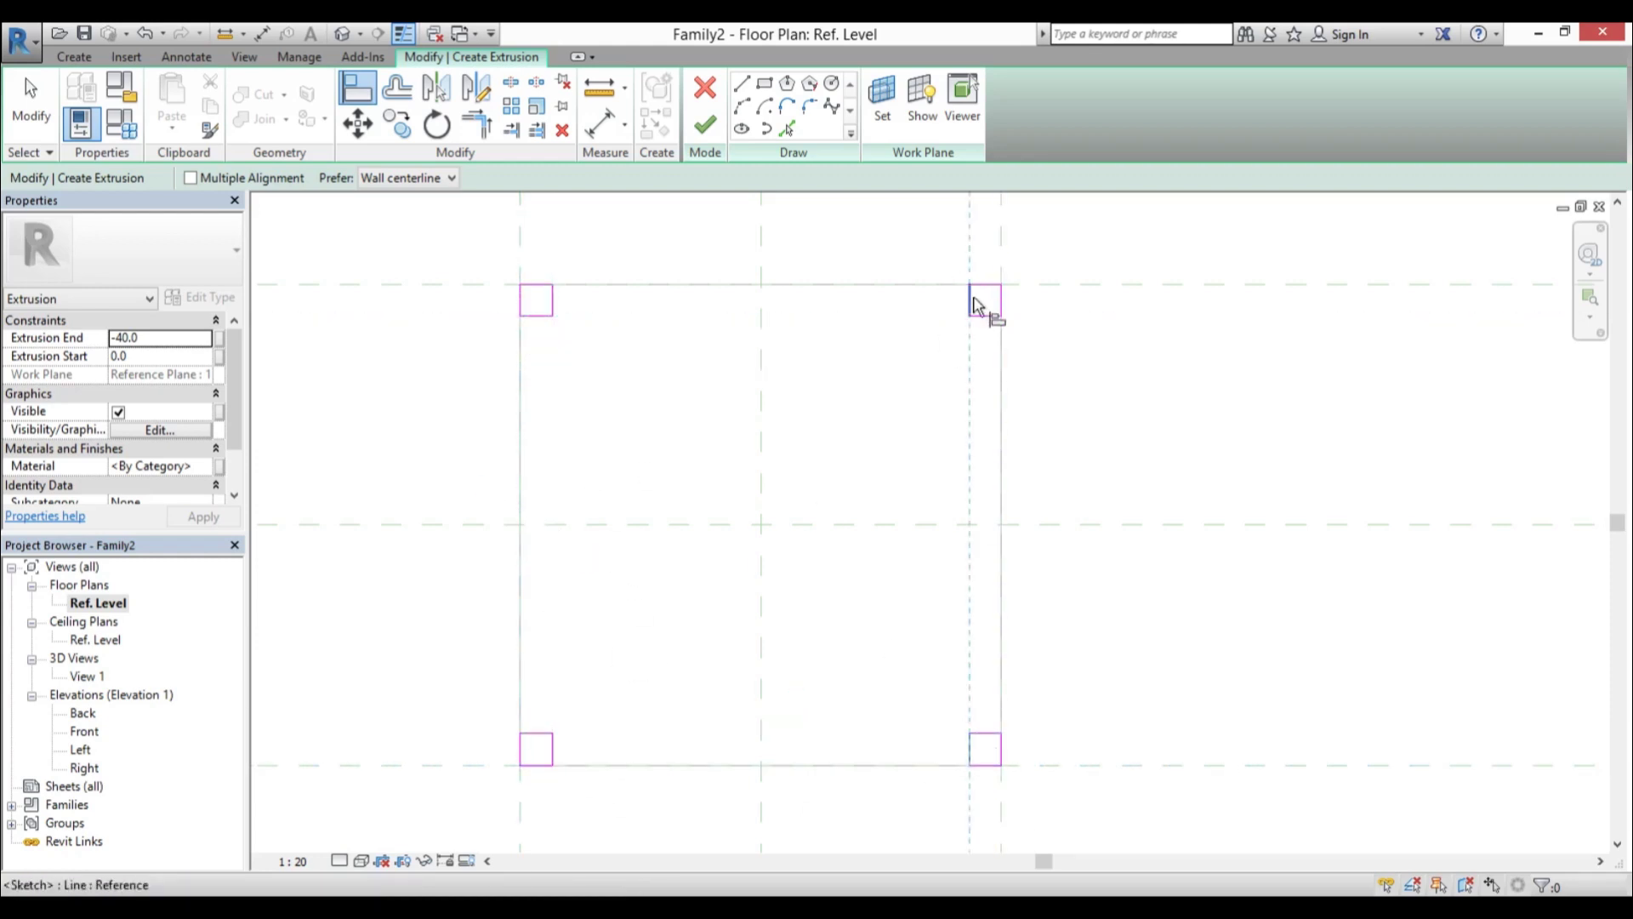
key("Escape")
key("Escape")
key("d")
key("i")
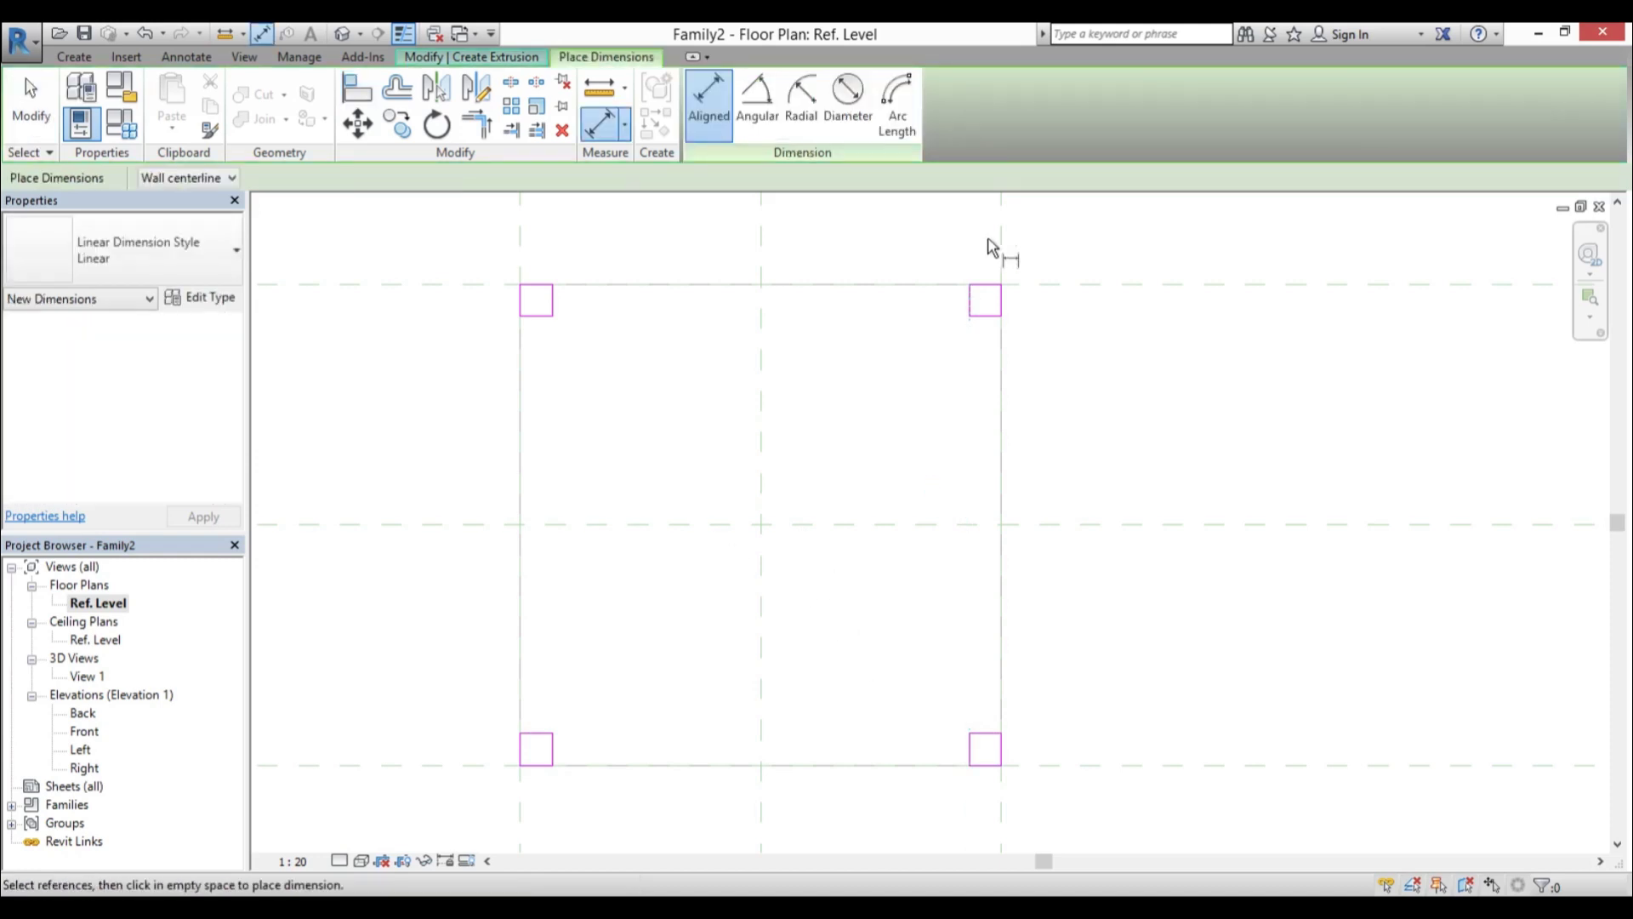
left_click(970, 298)
left_click(1001, 298)
left_click(886, 374)
scroll(885, 409, "down", 3)
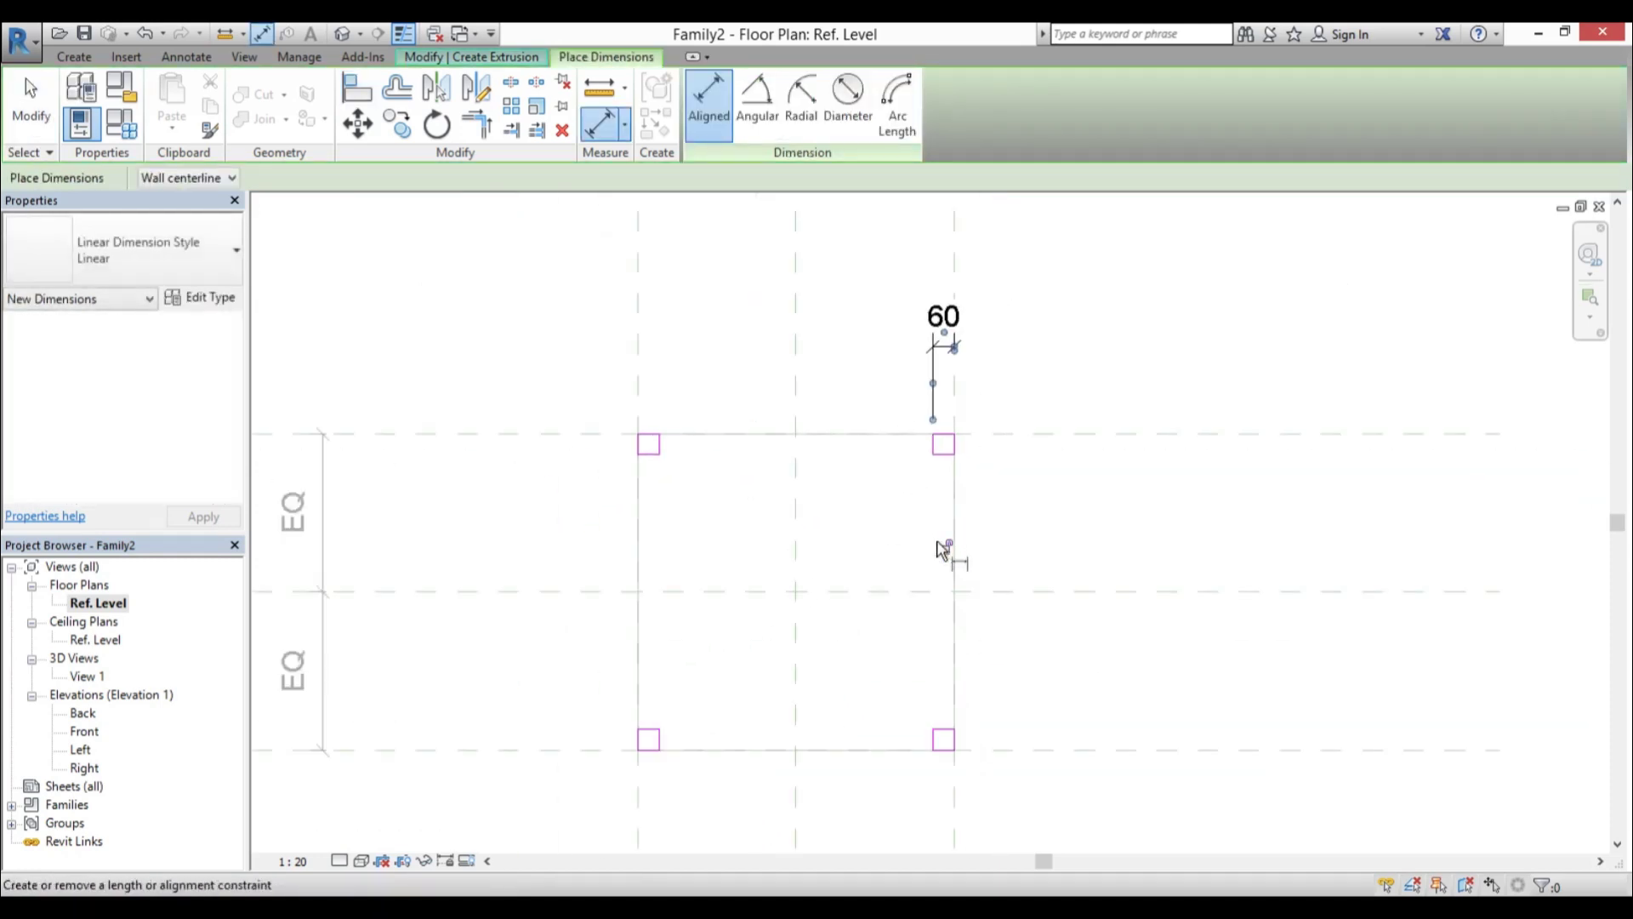
key("Escape")
key("Delete")
Dimension the width and depth of the upper-left and lower-right leg squares, and finish the leg extrusion
key("d")
key("i")
left_click(659, 444)
left_click(638, 444)
left_click(711, 341)
left_click(630, 434)
left_click(630, 455)
left_click(536, 477)
left_click(1078, 738)
left_click(955, 782)
left_click(933, 747)
left_click(927, 837)
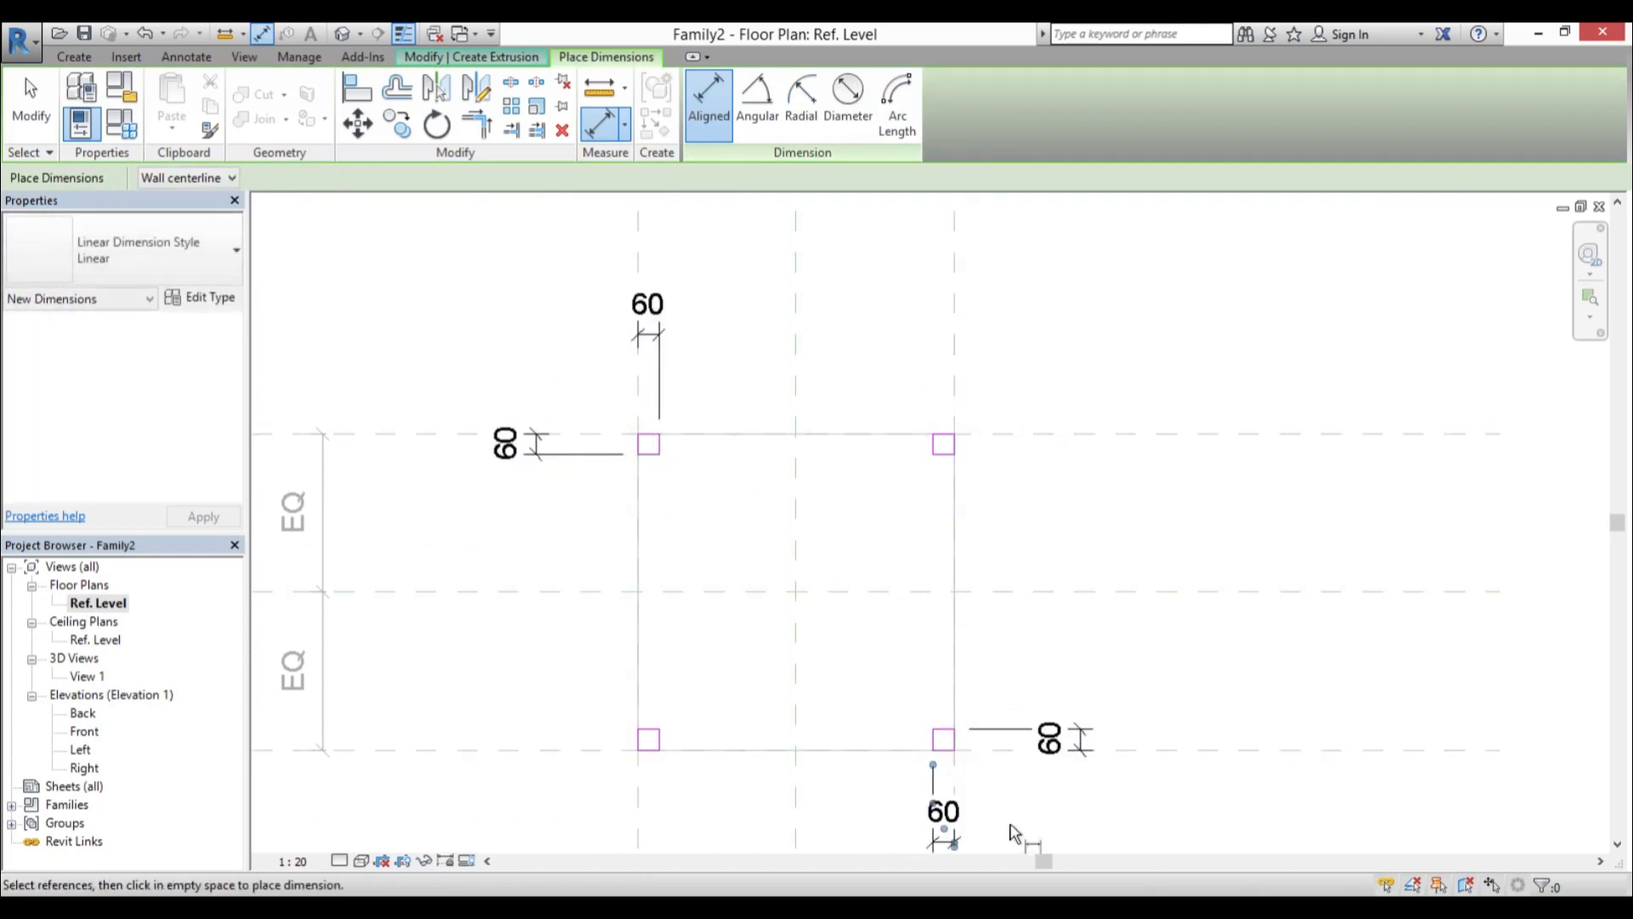
middle_click_drag(927, 837, 922, 718)
scroll(922, 717, "down", 2)
key("Escape")
key("Escape")
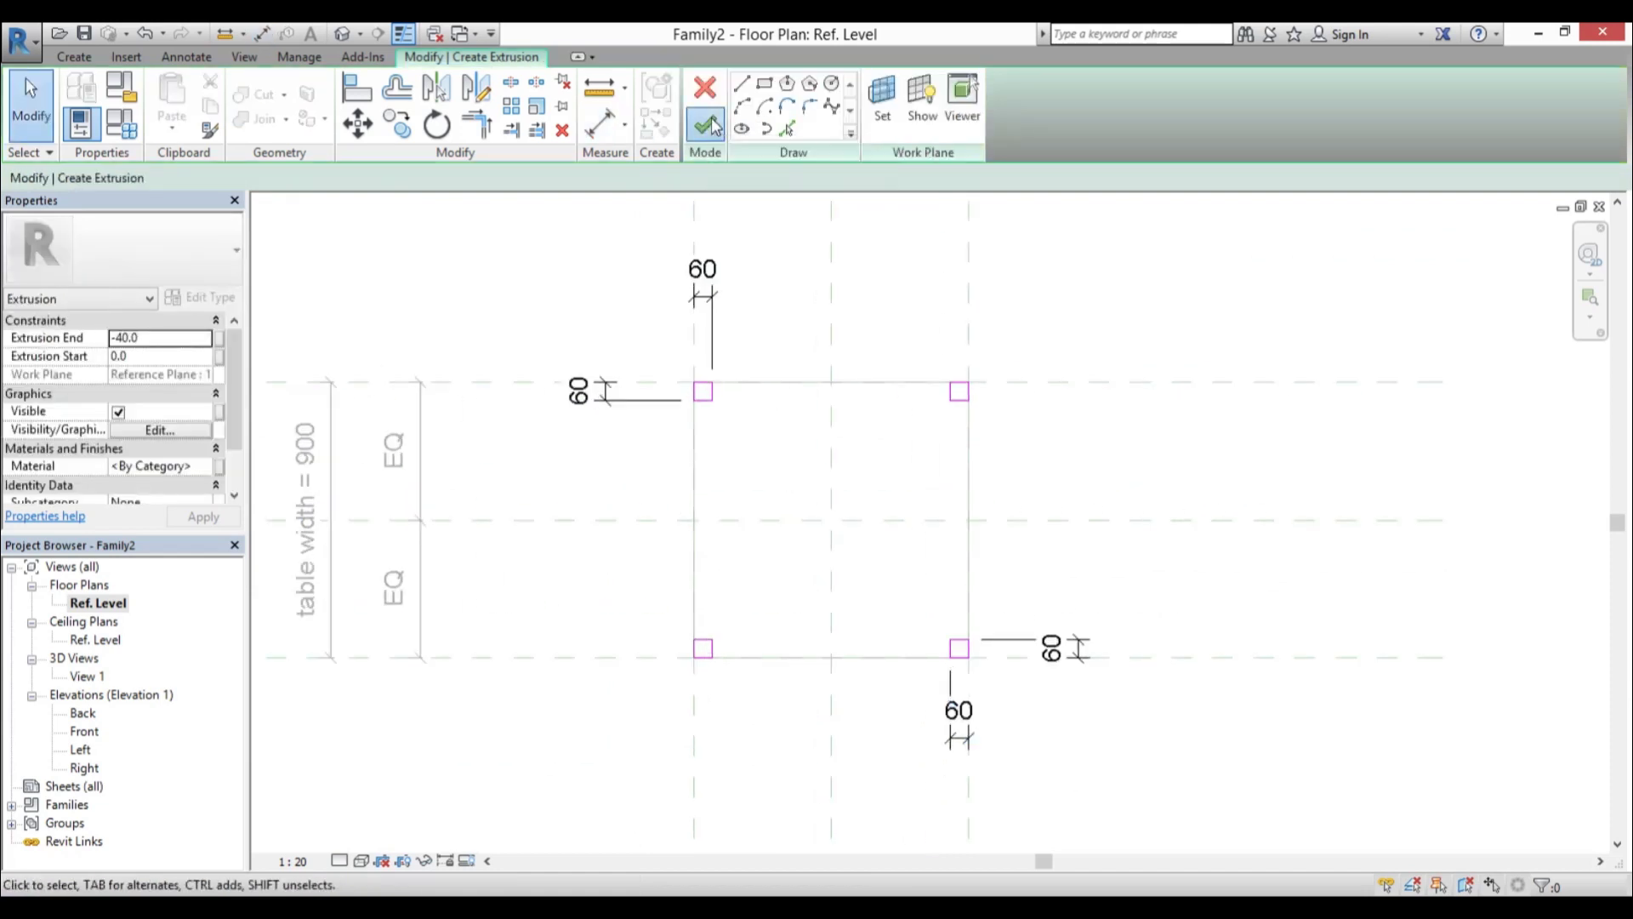
left_click(705, 126)
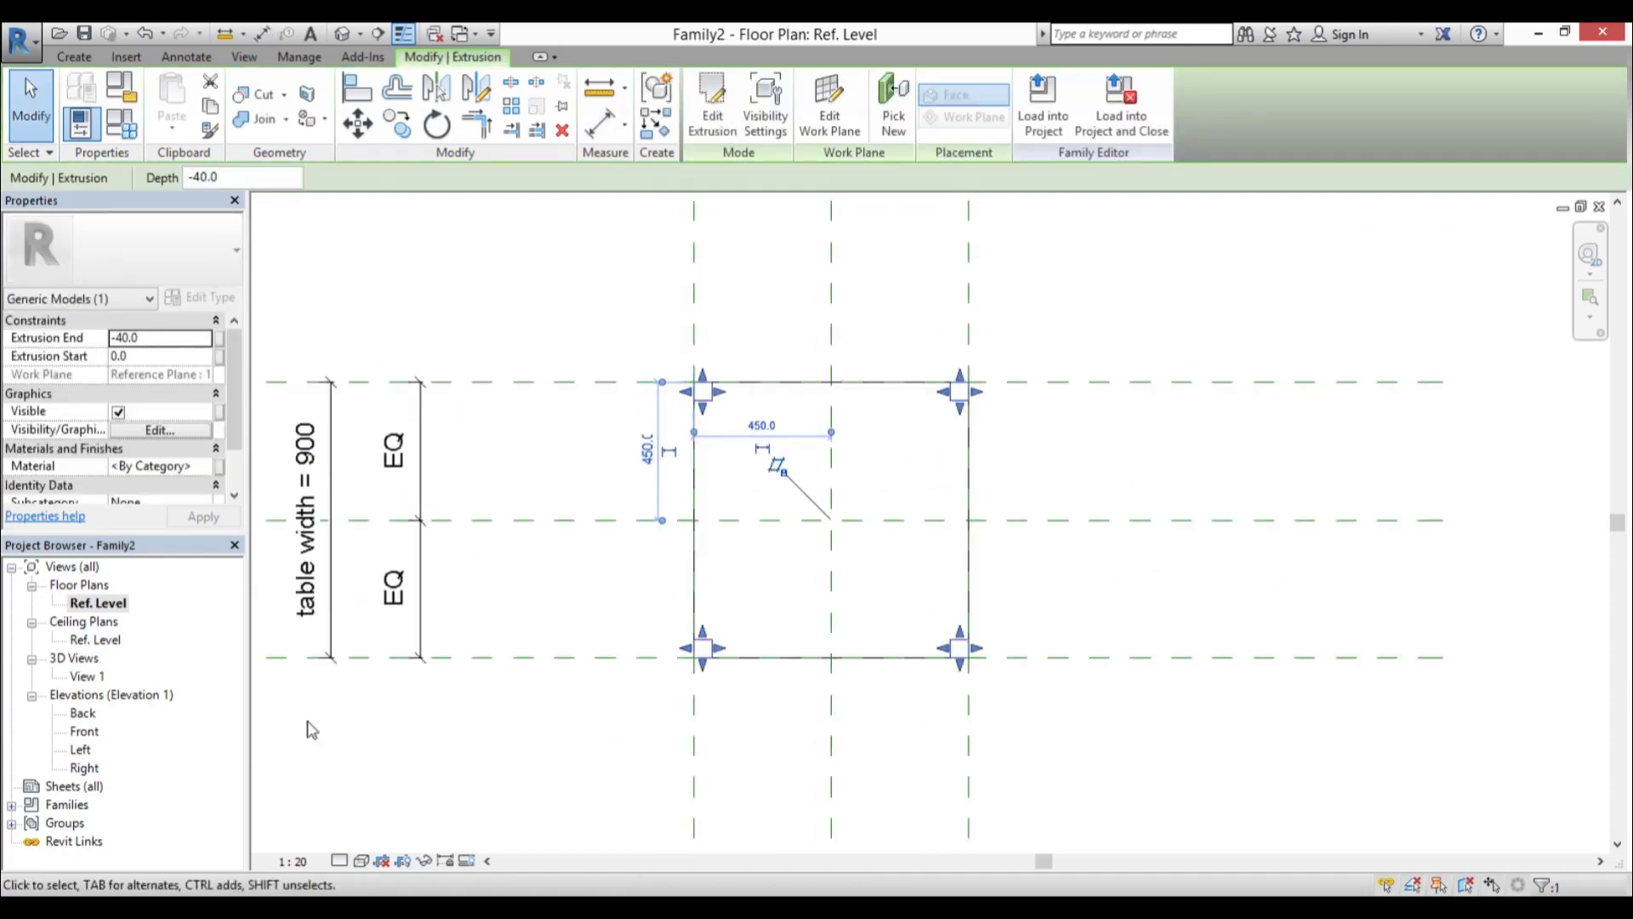
In the Front elevation, stretch the legs from the tabletop's underside (-40) down to the Ref. Level (-700), locking both ends
double_click(84, 731)
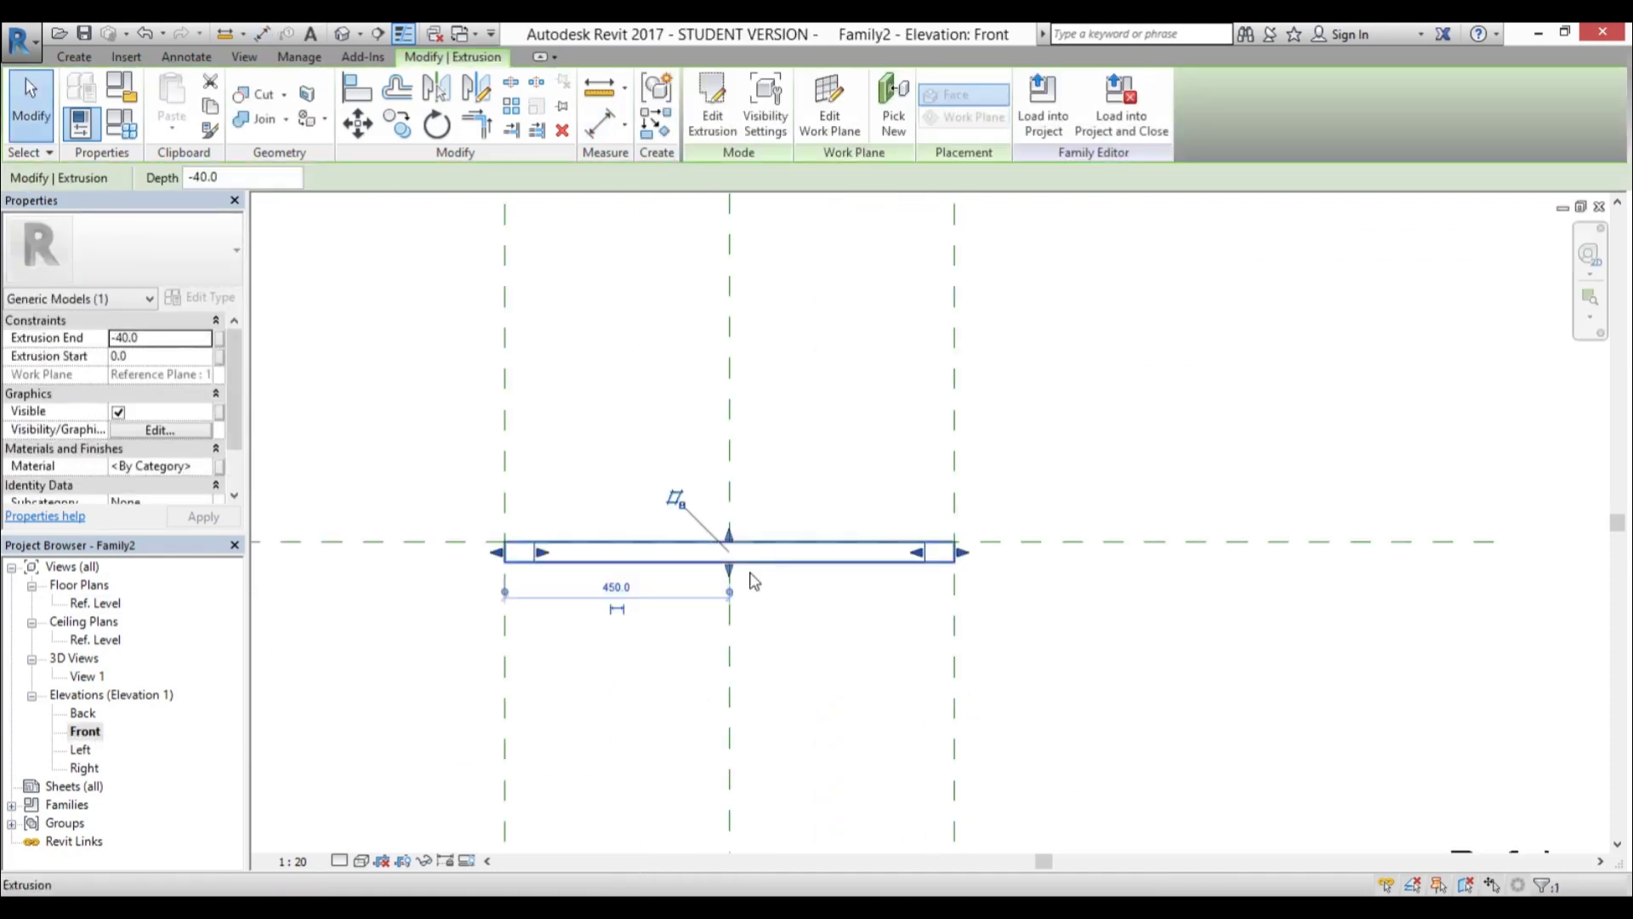
left_click_drag(758, 530, 757, 768)
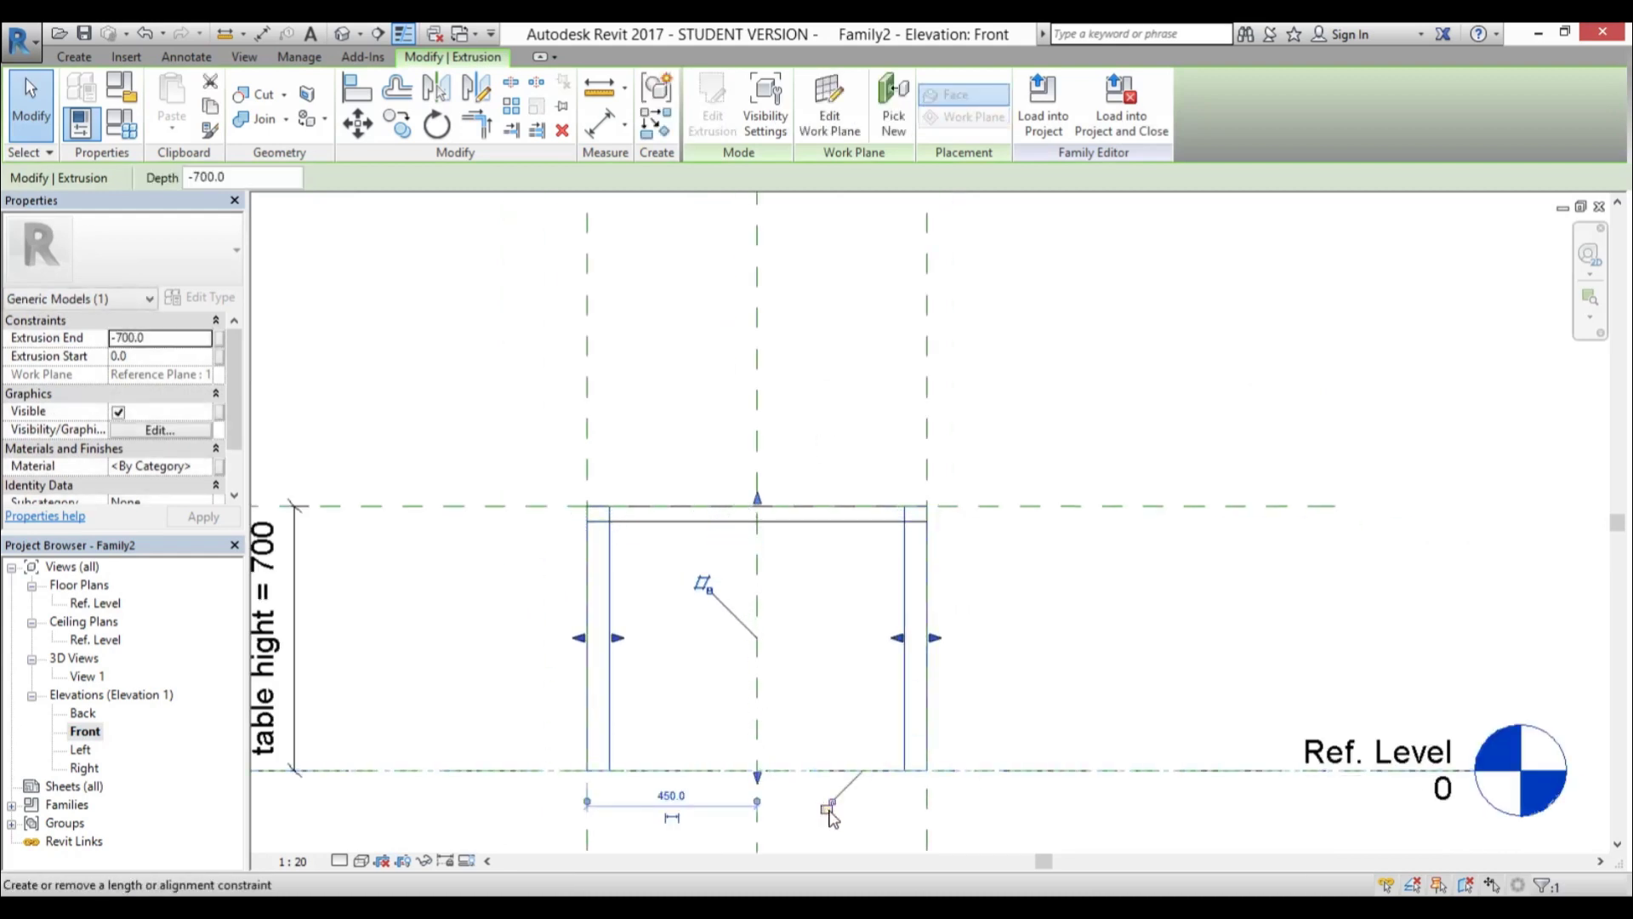
mouse_move(758, 498)
left_mouse_down()
mouse_move(763, 529)
mouse_move(758, 507)
left_mouse_up()
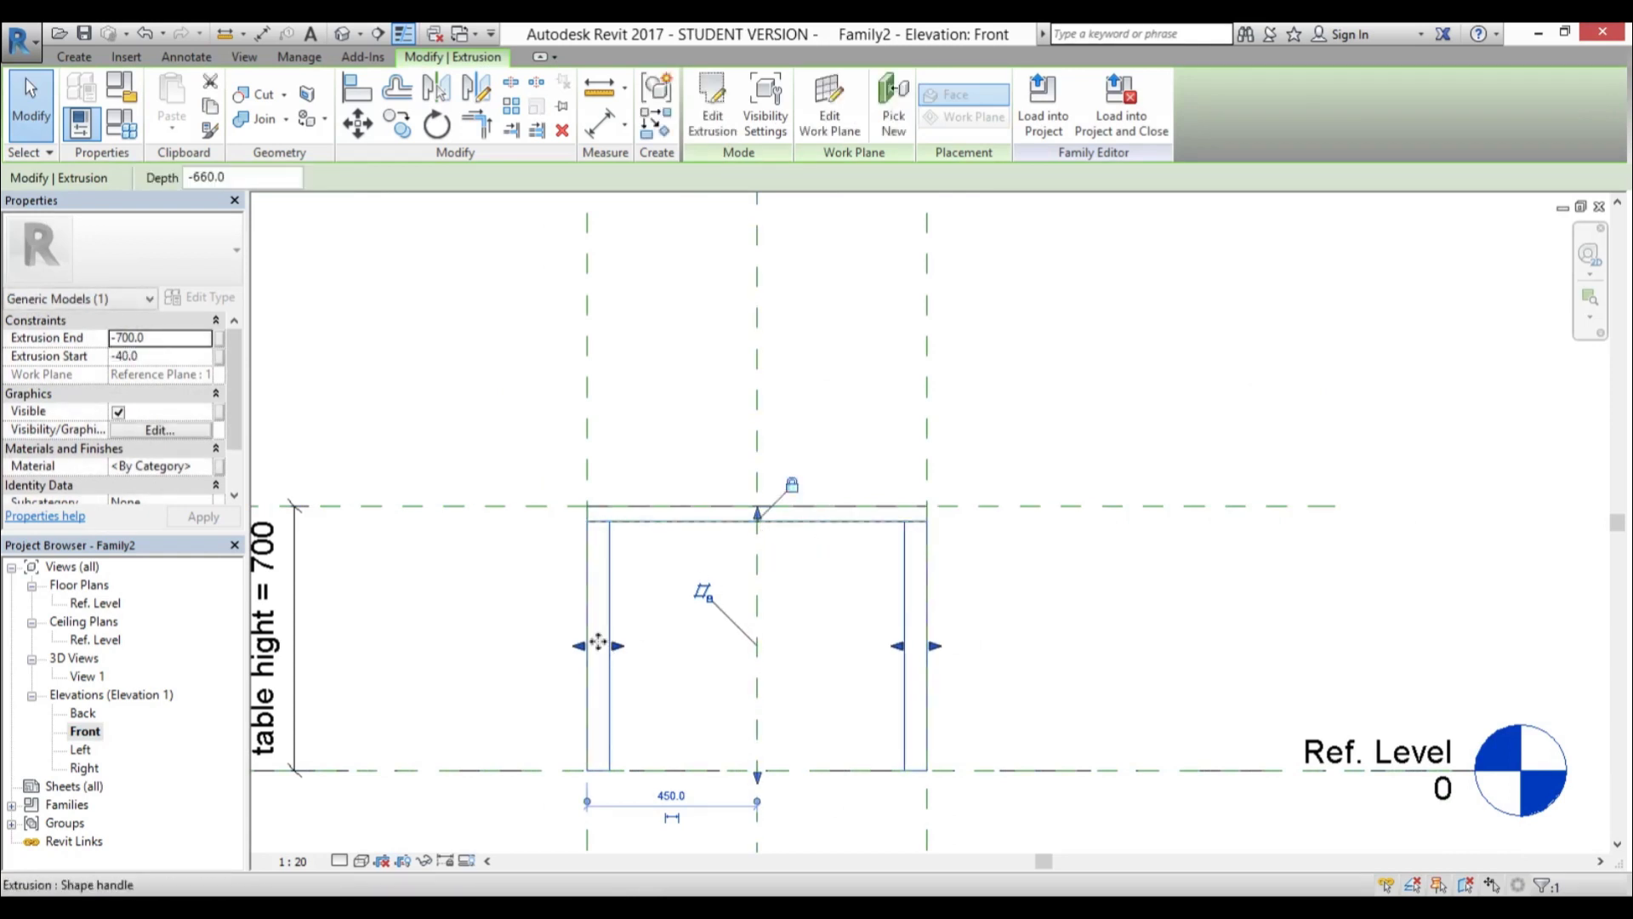
Join the legs with the tabletop in 3D View 1 and inspect the table from an angled view
double_click(93, 676)
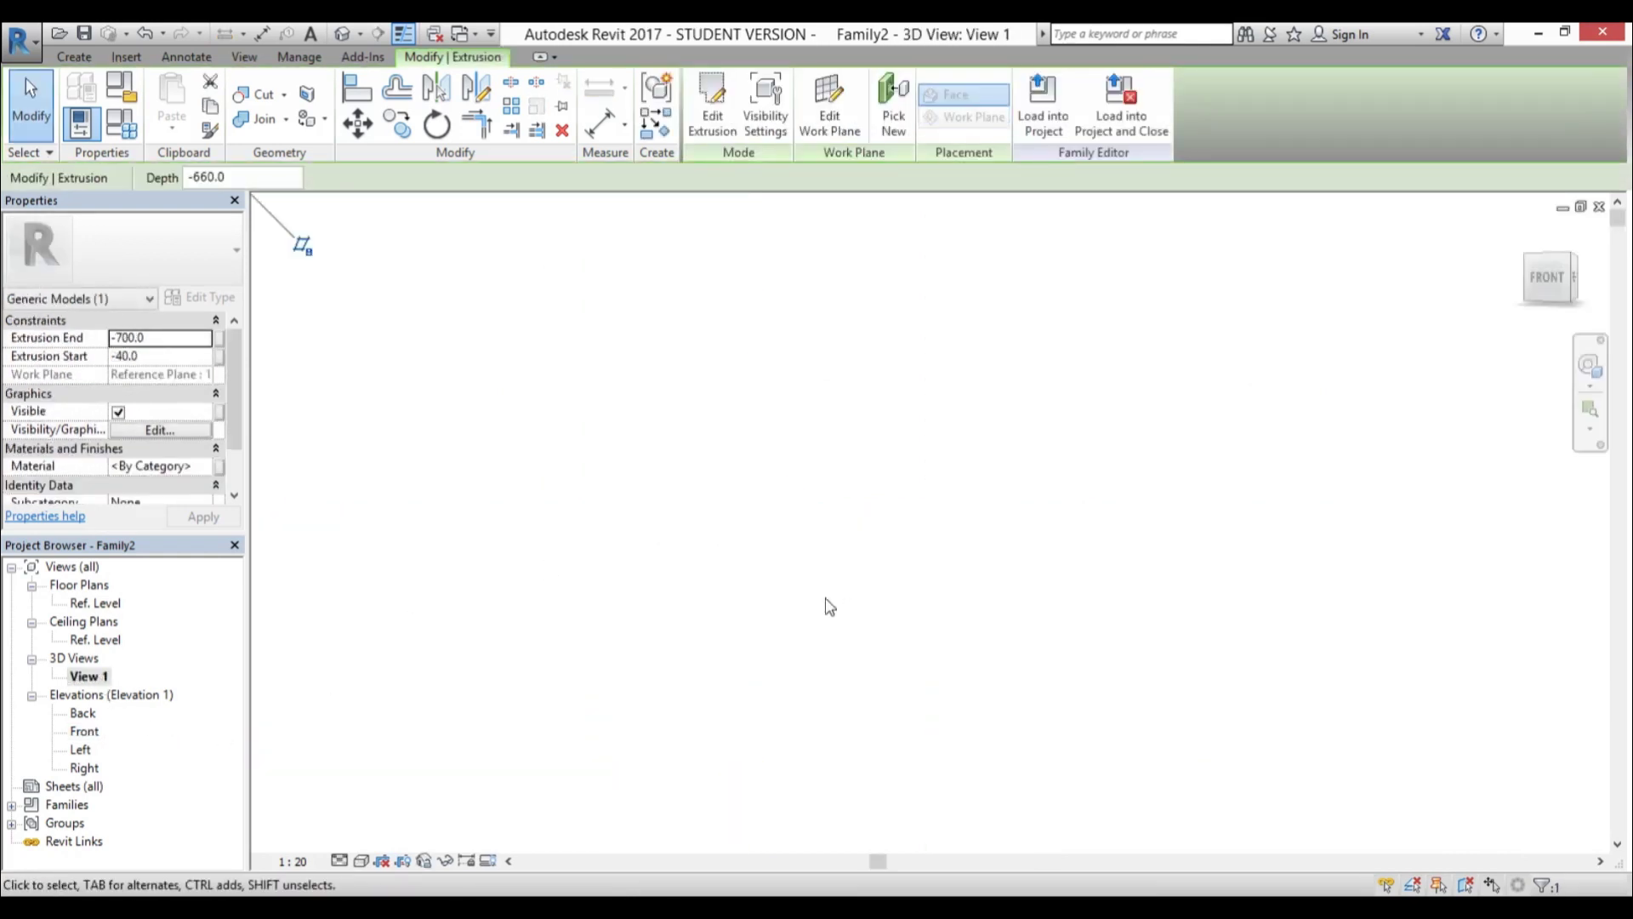
middle_click_drag(782, 528, 846, 660)
scroll(671, 346, "down", 2)
scroll(706, 410, "up", 3)
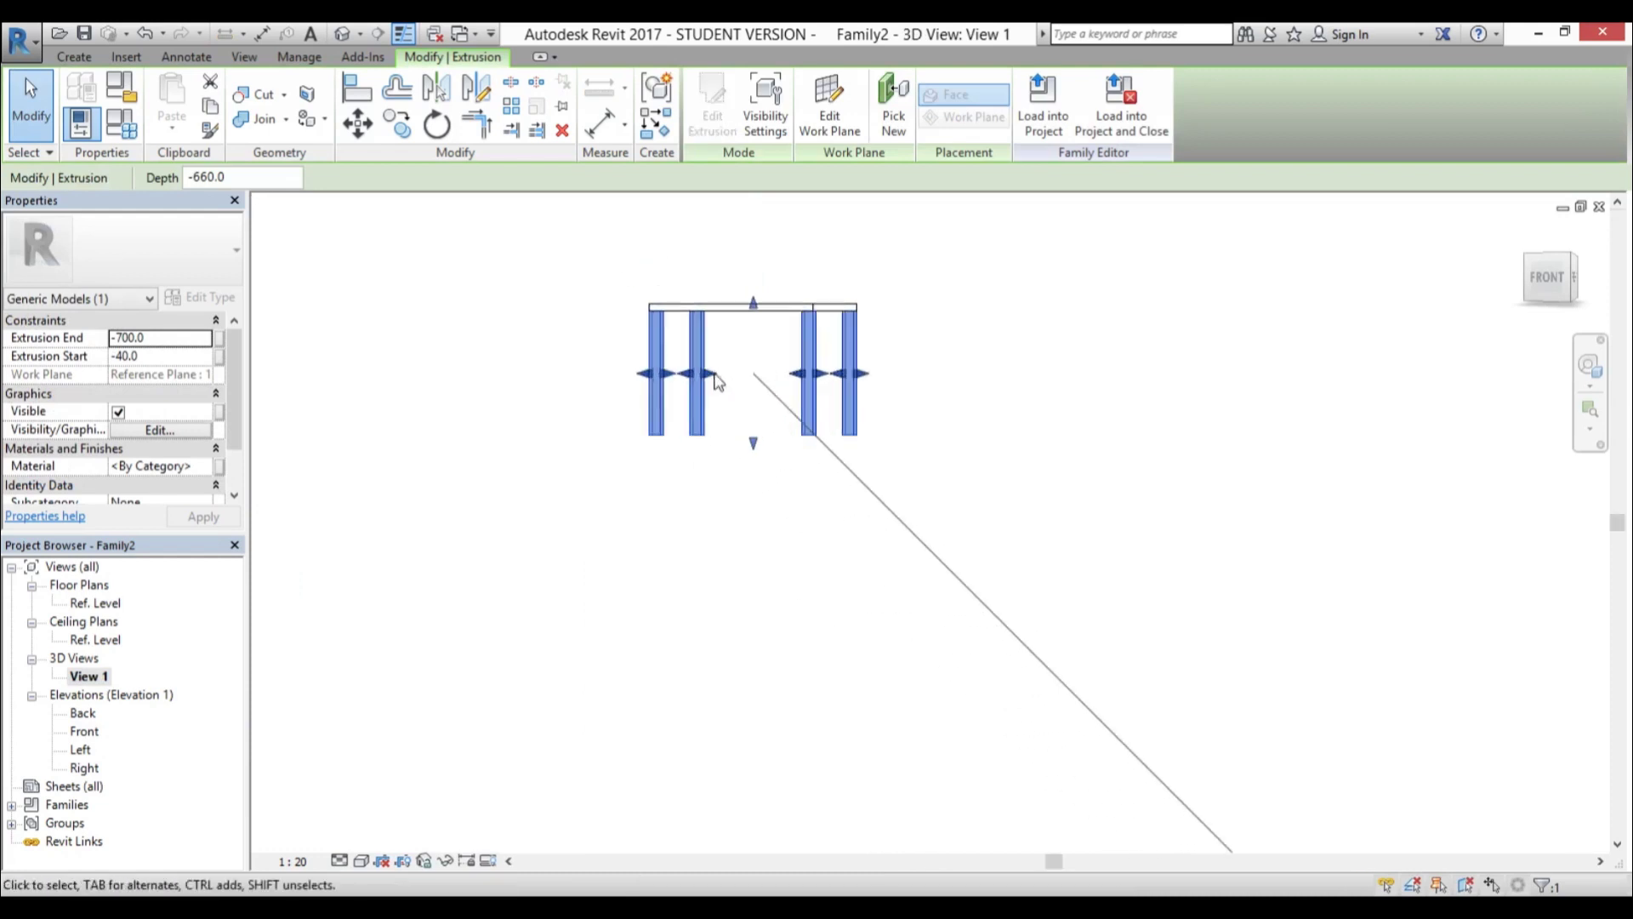
middle_click_drag(747, 491, 613, 706, "shift")
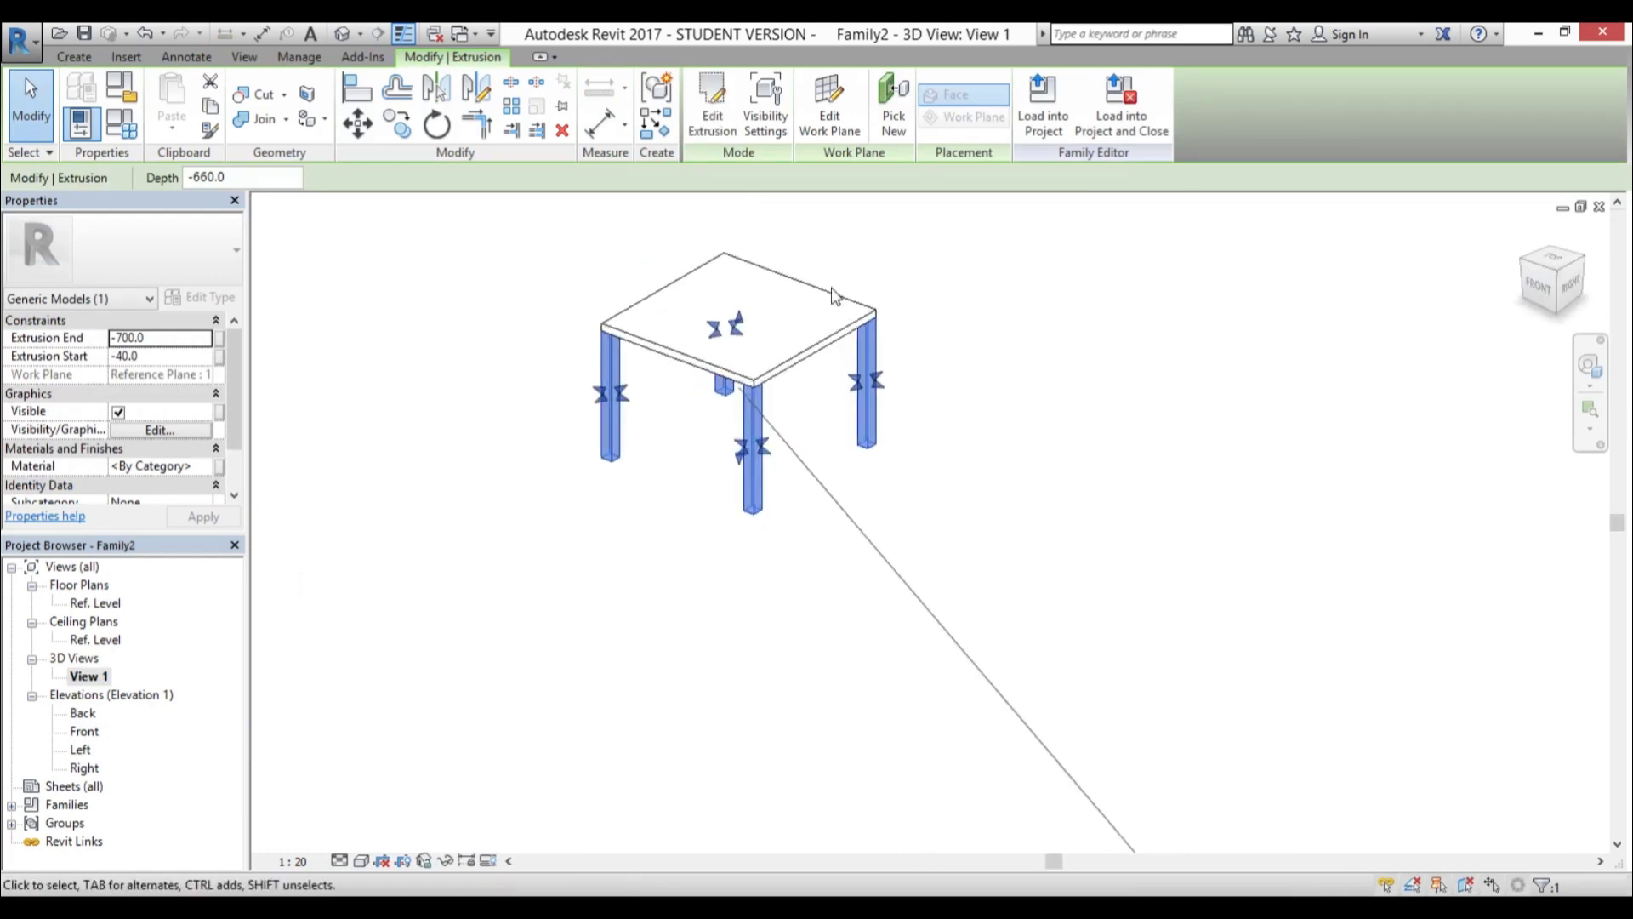
left_click(255, 118)
left_click(759, 409)
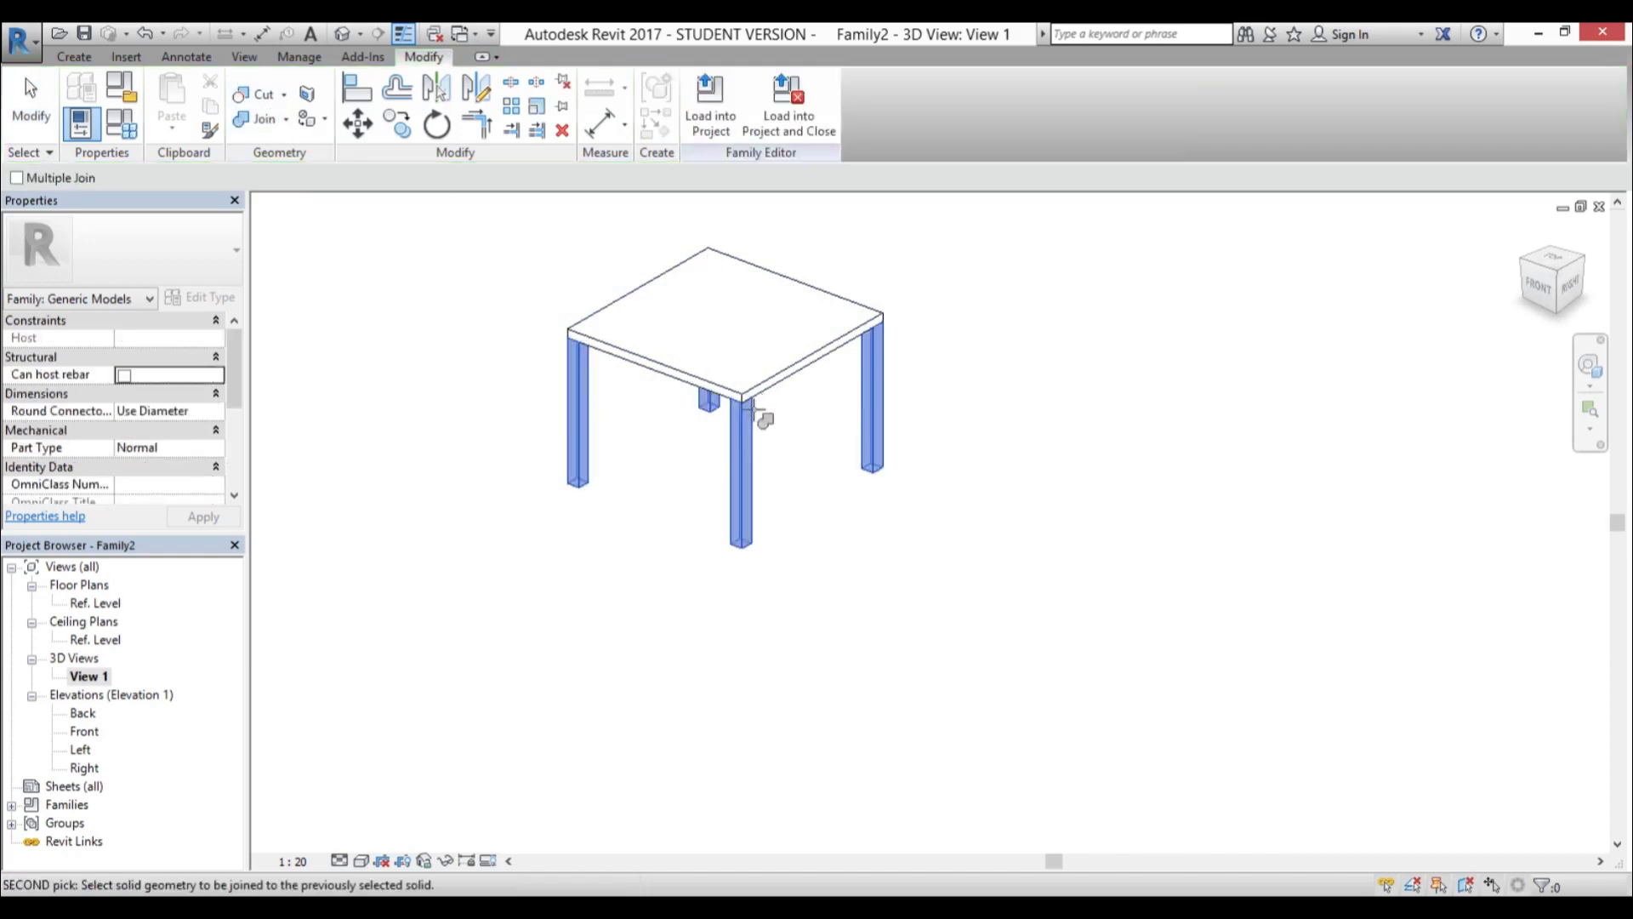
left_click(764, 411)
left_click(31, 97)
middle_click_drag(726, 631, 757, 451, "shift")
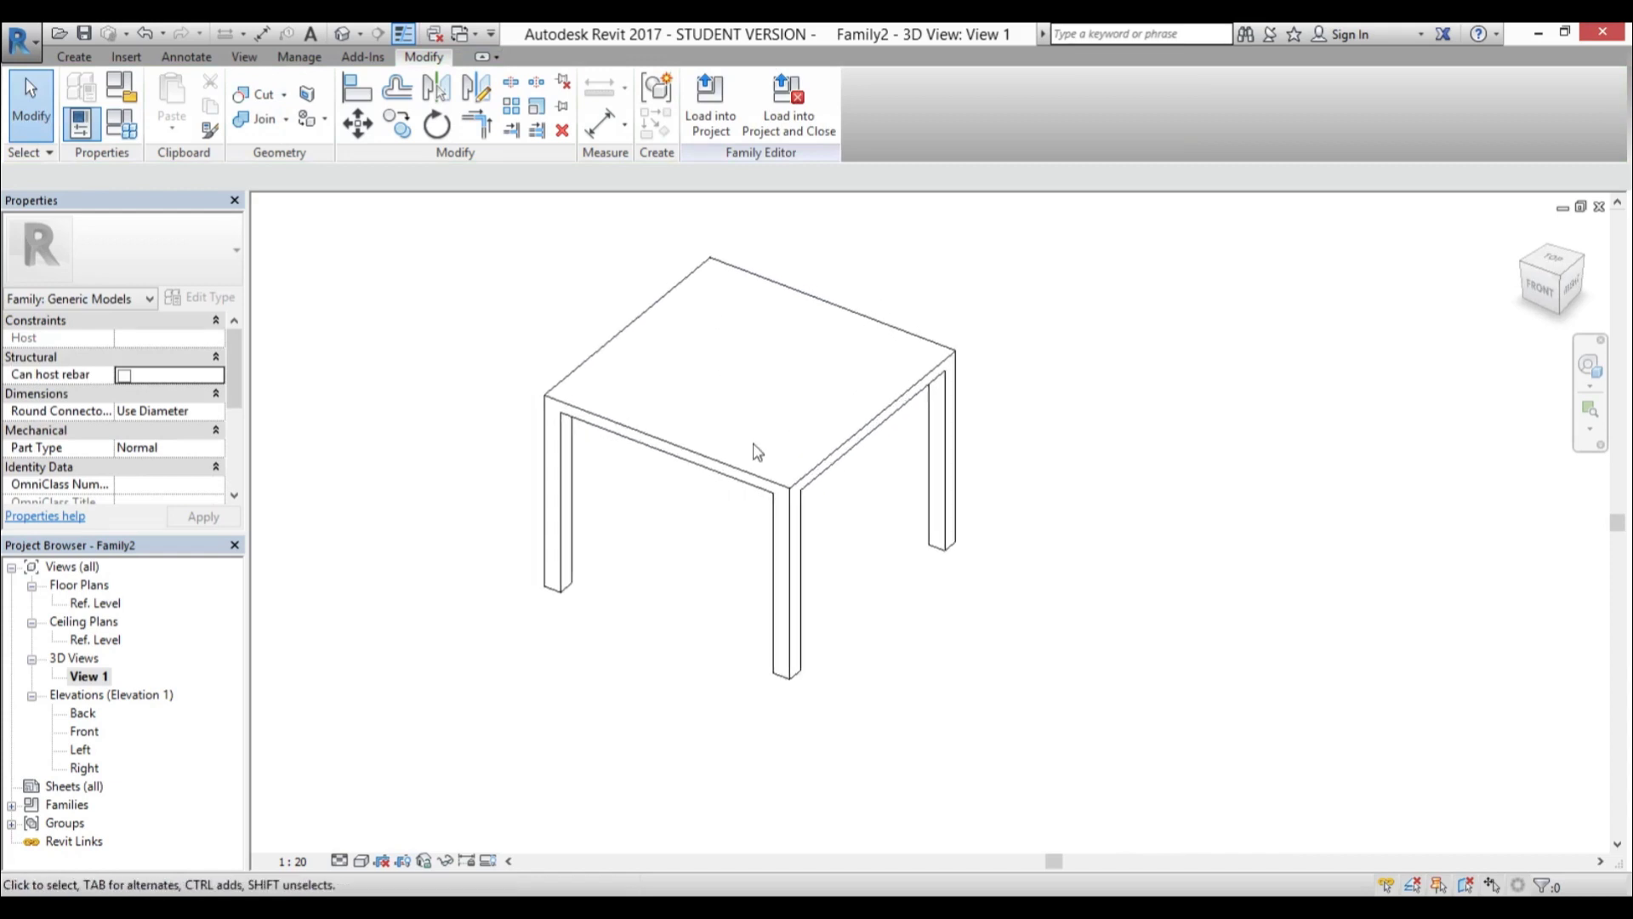
Switch to the open chair family and display the chair in its {3D} view
left_click(463, 33)
left_click(527, 110)
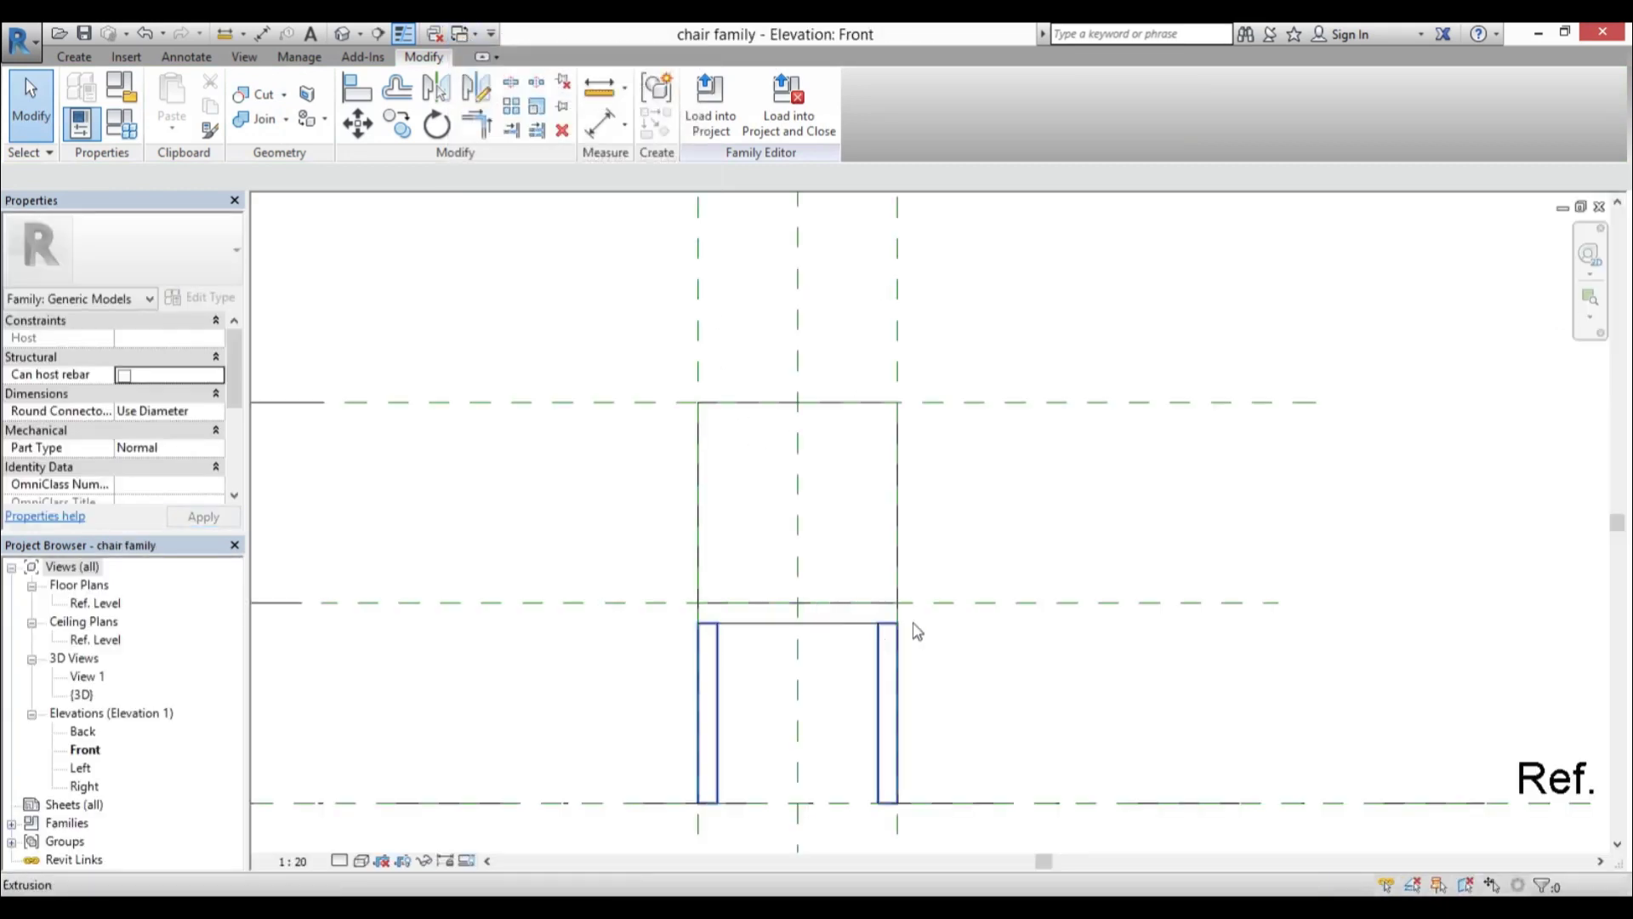
double_click(82, 694)
middle_click_drag(831, 526, 940, 698)
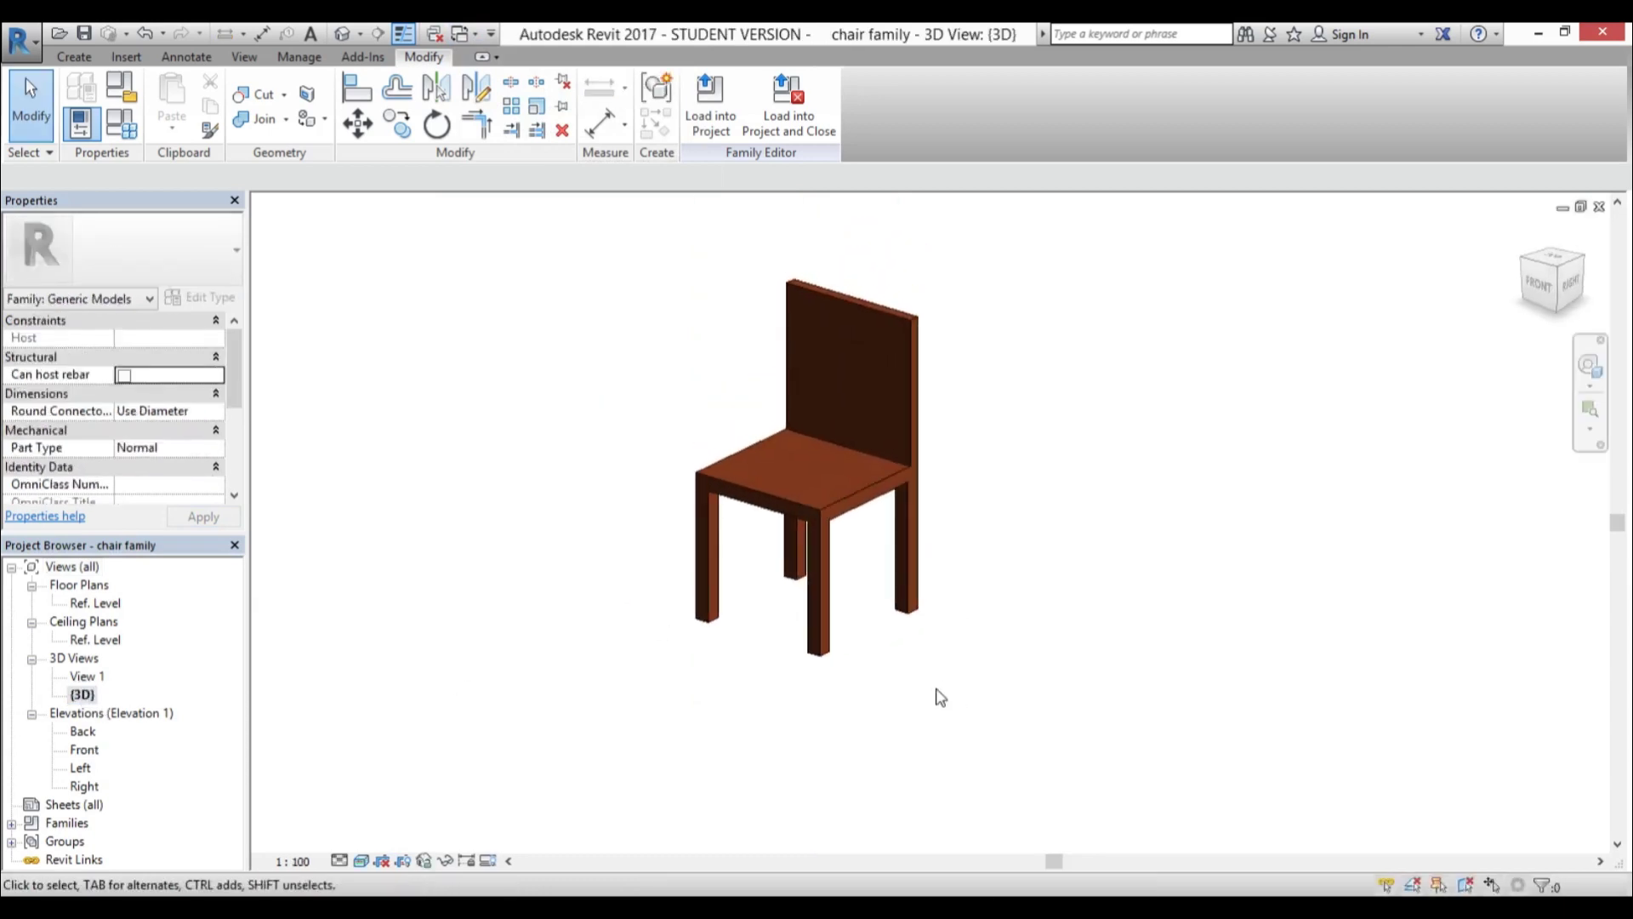